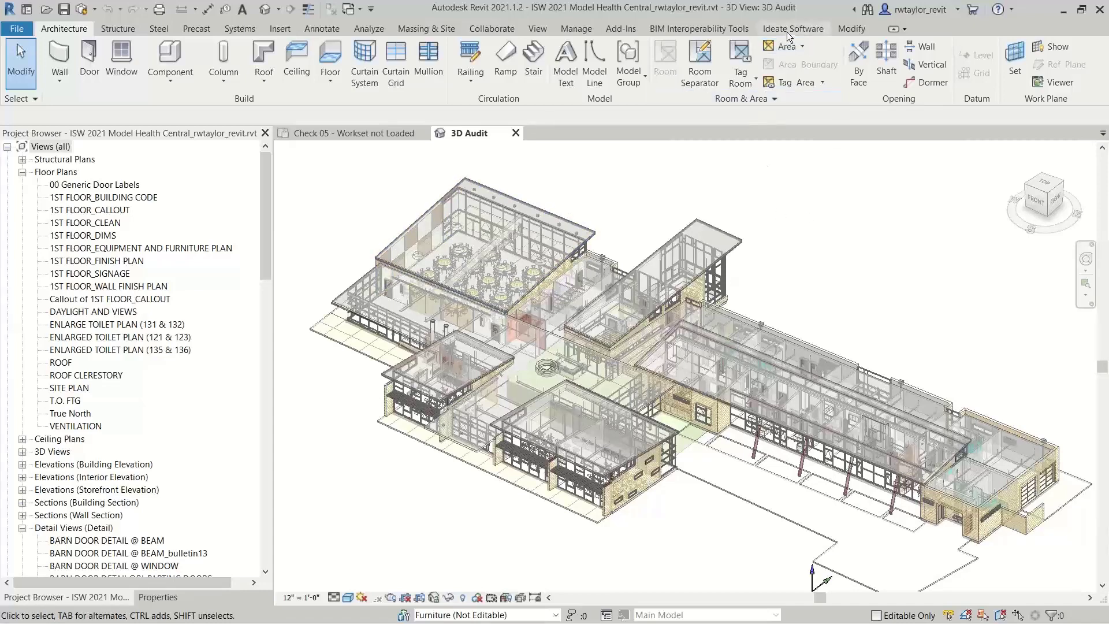
Open the HC-Ideate link's properties in Ideate BIMLink and enlarge the link editing dialog to show more columns
{"action": "left_click", "coordinate": [786, 32]}
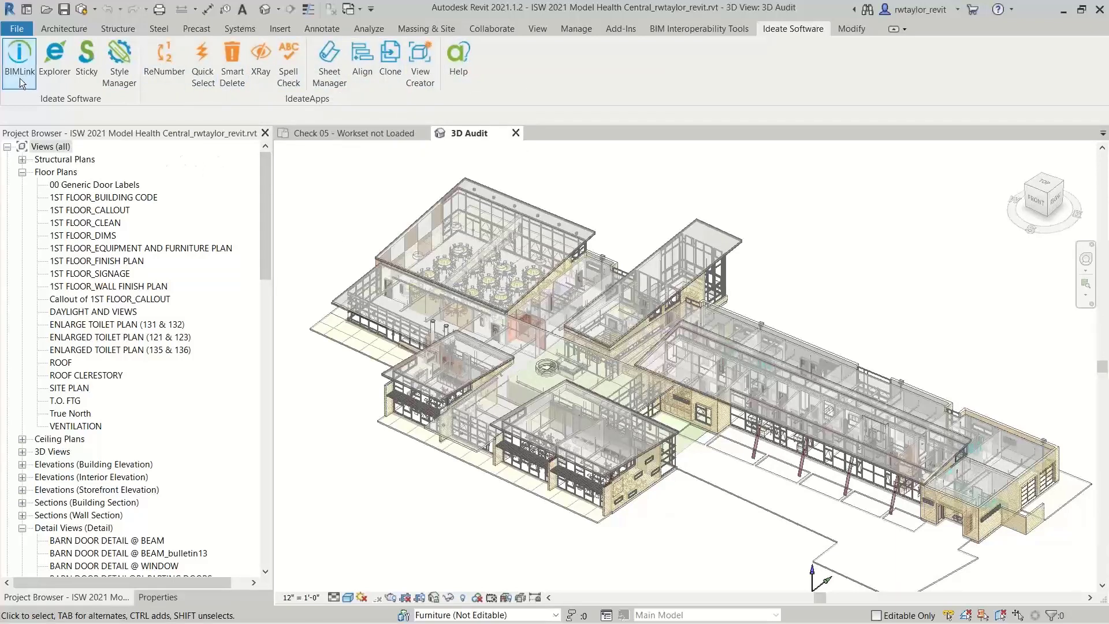
{"action": "left_click", "coordinate": [20, 60]}
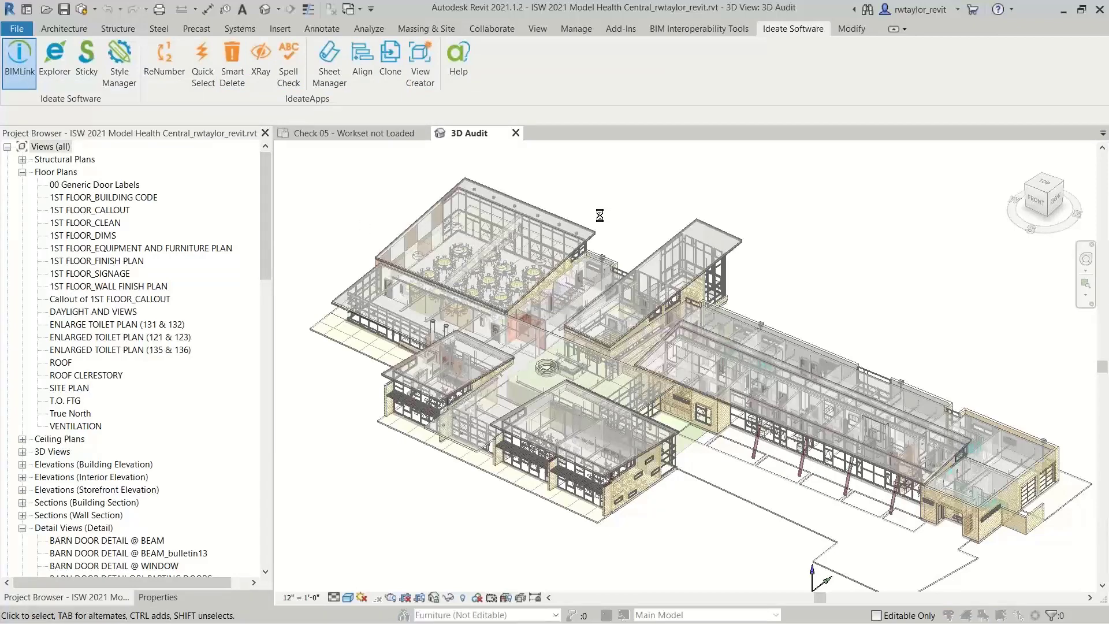
{"action": "left_click_drag", "start_coordinate": [517, 150], "coordinate": [624, 115]}
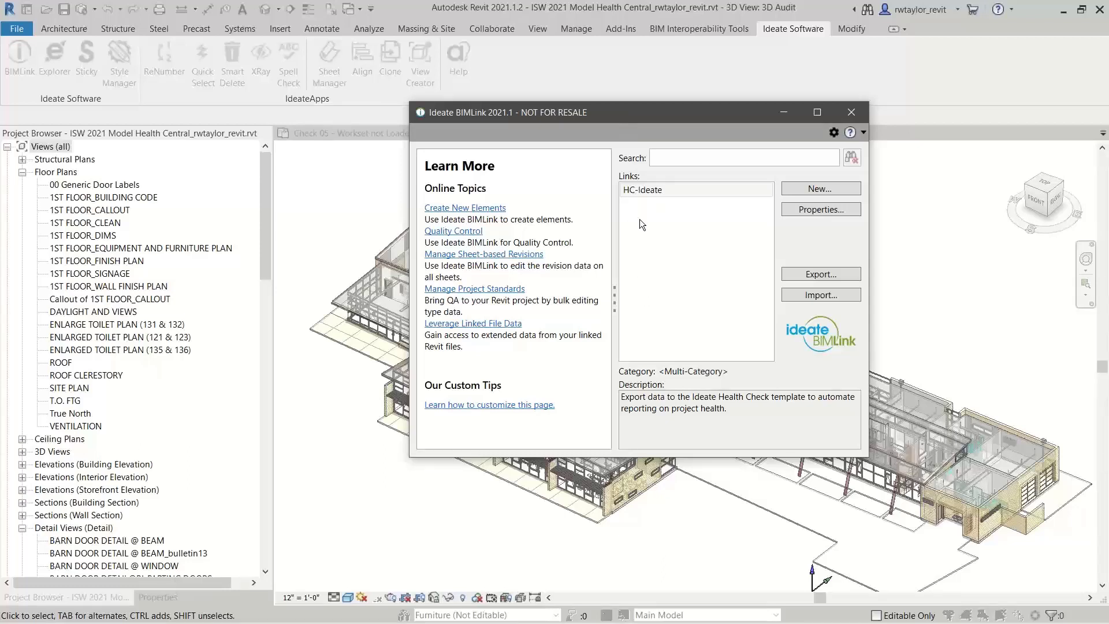
{"action": "left_click", "coordinate": [635, 189]}
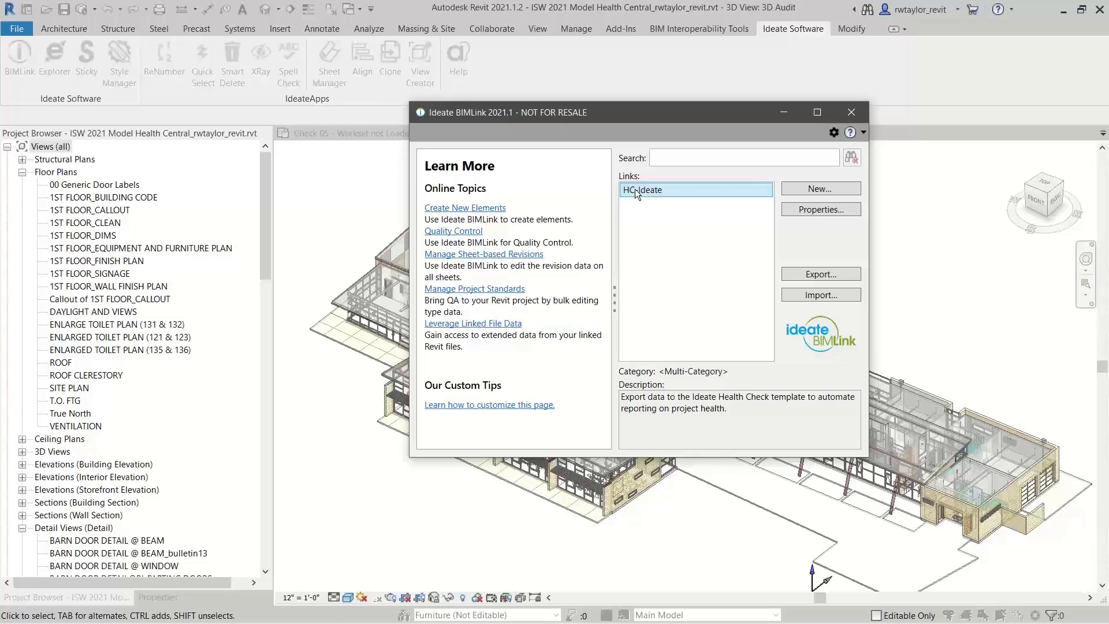
{"action": "left_click", "coordinate": [797, 211]}
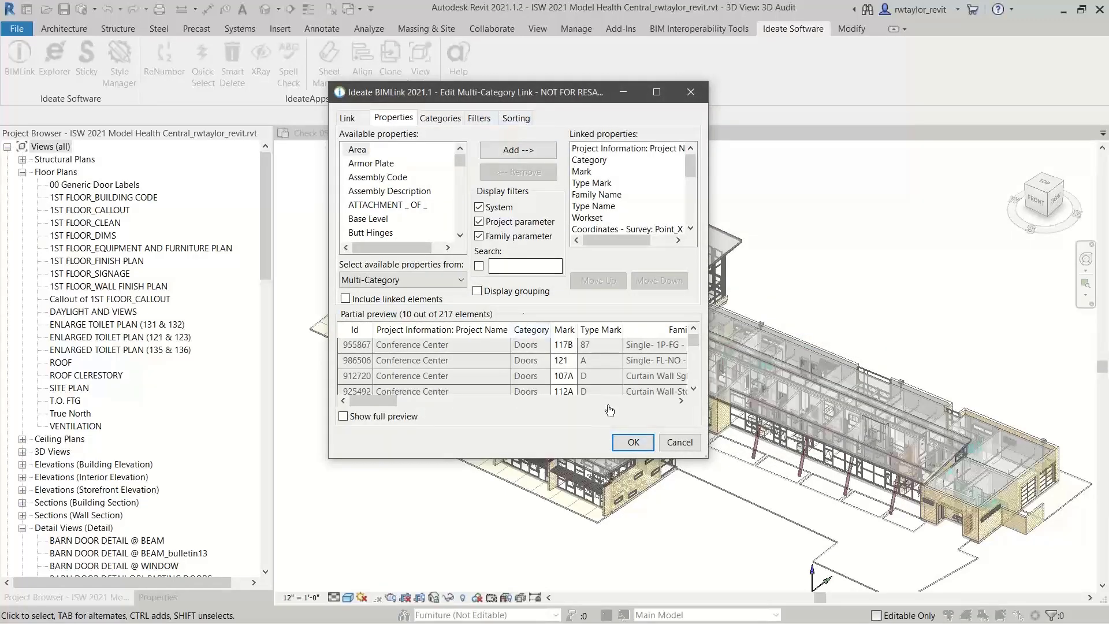
{"action": "left_click_drag", "start_coordinate": [767, 497], "coordinate": [897, 537]}
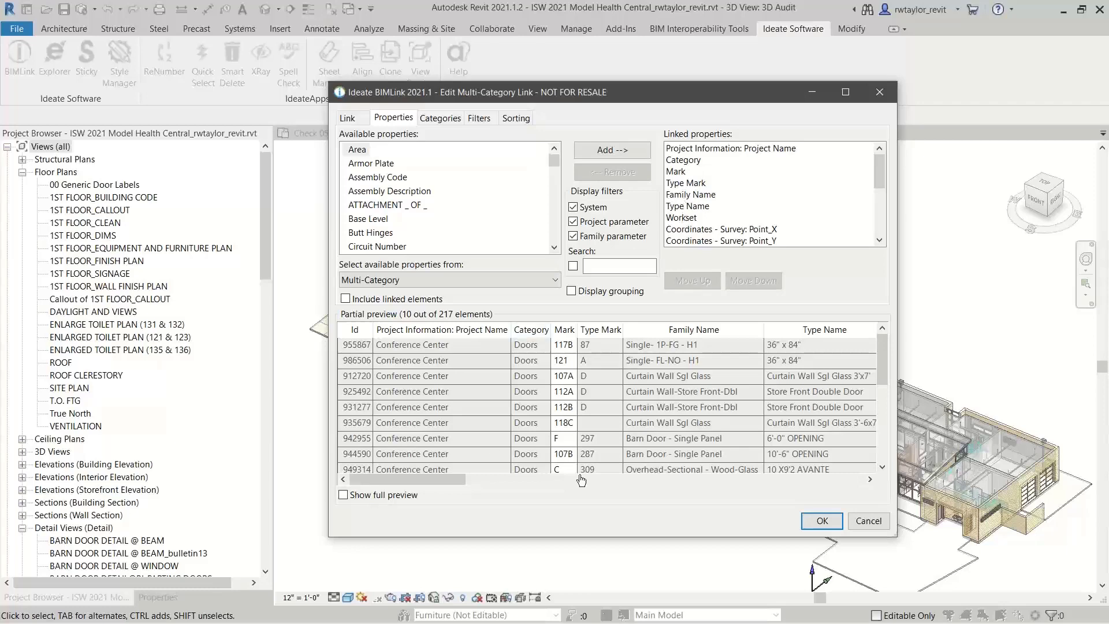
{"action": "left_click_drag", "start_coordinate": [418, 484], "coordinate": [393, 518]}
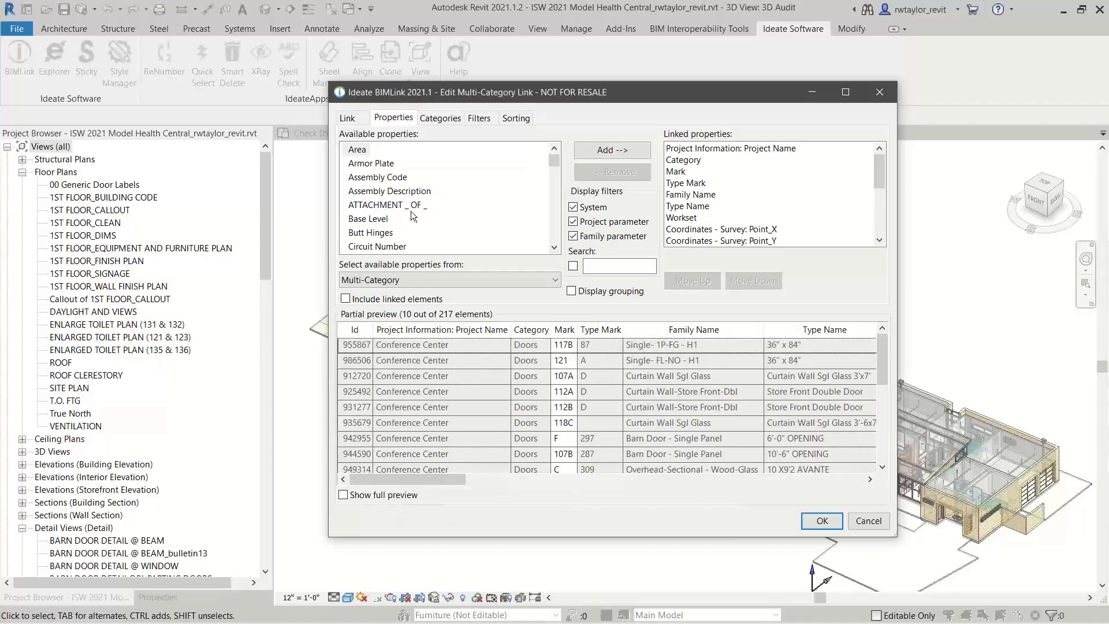
Show all Revit categories for the link, search for "floor" and include the Floors category
{"action": "left_click", "coordinate": [435, 119]}
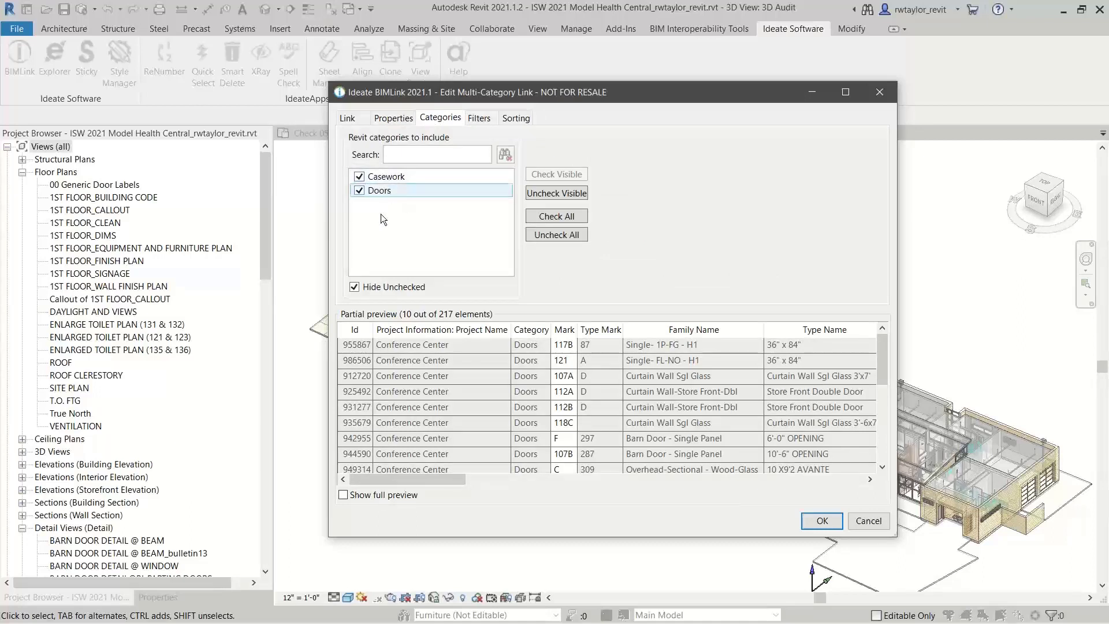
{"action": "left_click", "coordinate": [353, 289]}
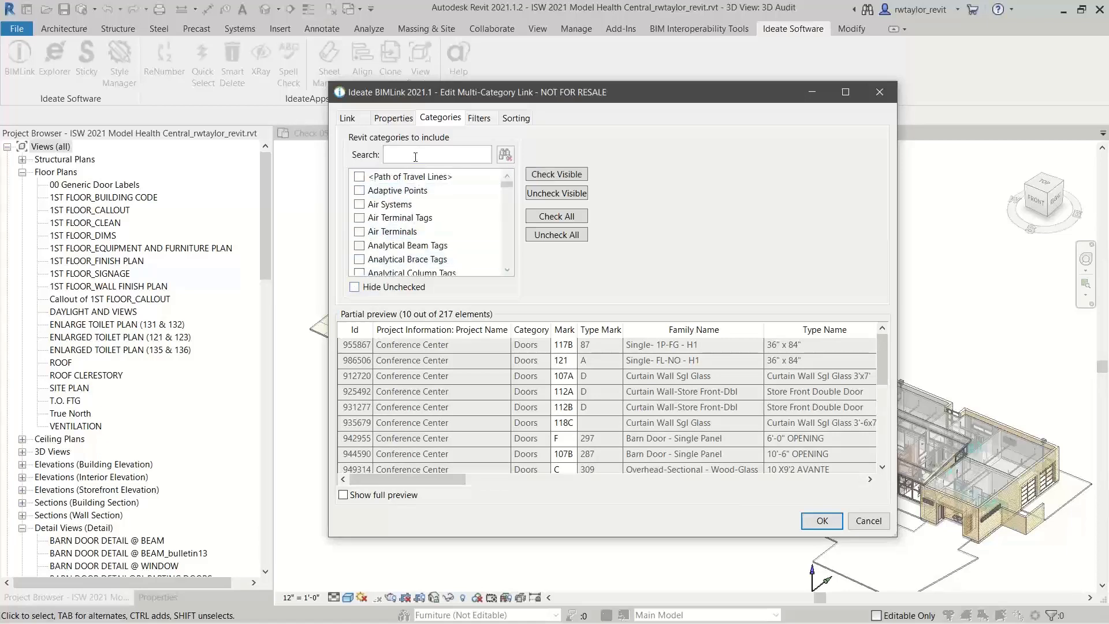
{"action": "left_click", "coordinate": [415, 157]}
{"action": "type", "text": "flor"}
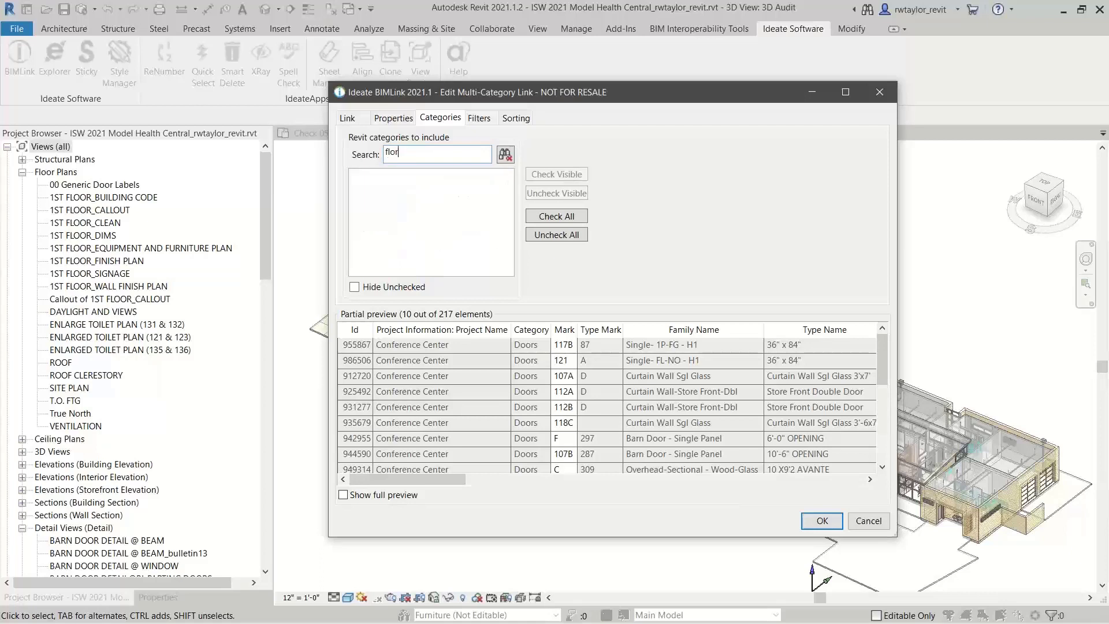
{"action": "key", "text": "BackSpace"}
{"action": "type", "text": "or"}
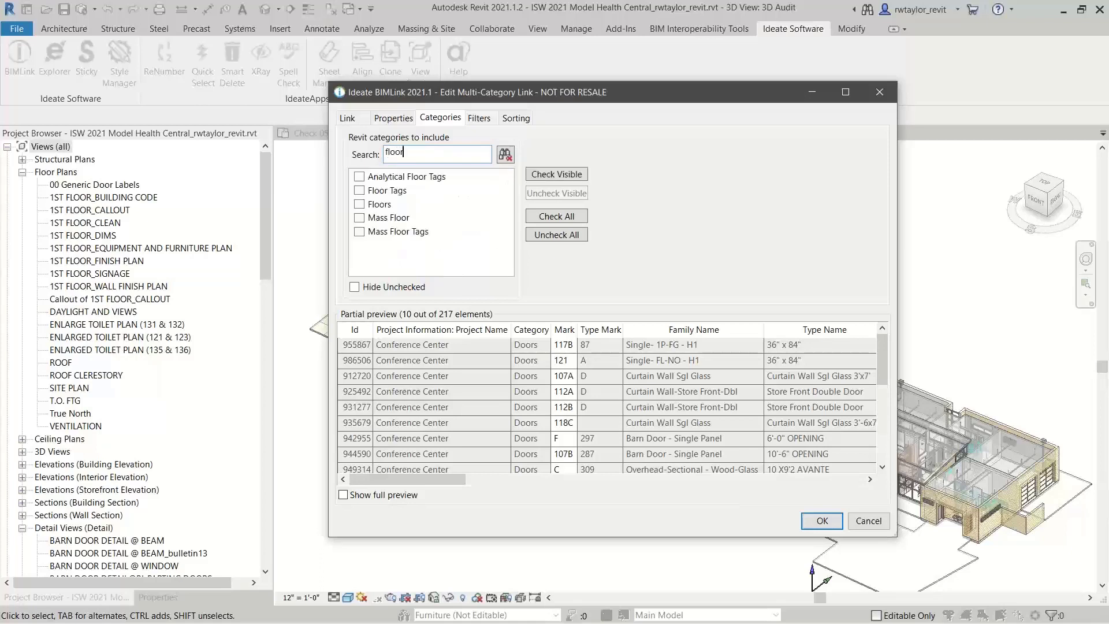
{"action": "left_click", "coordinate": [359, 204]}
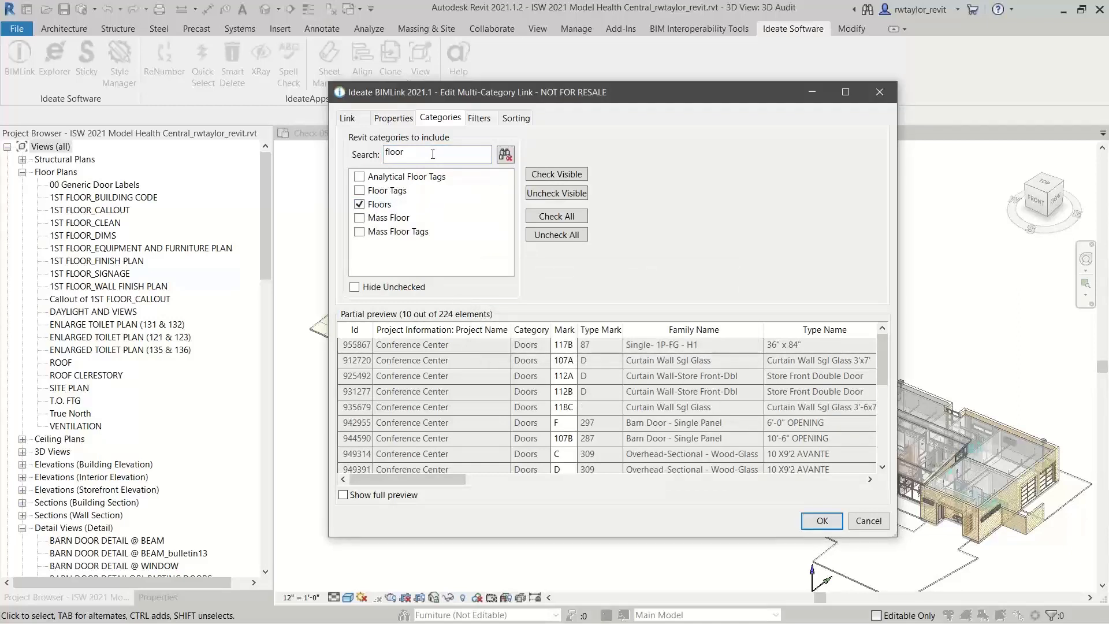
Add the Walls category to the link, and list only the included categories with the search cleared
{"action": "left_click_drag", "start_coordinate": [427, 153], "coordinate": [373, 160]}
{"action": "type", "text": "walls"}
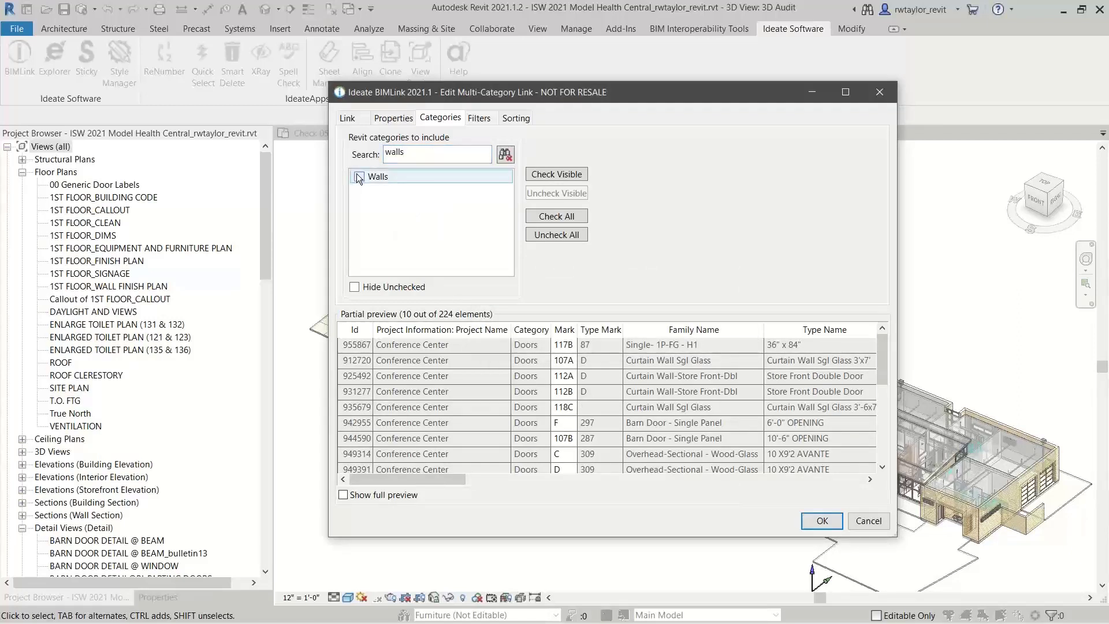
{"action": "left_click", "coordinate": [358, 175]}
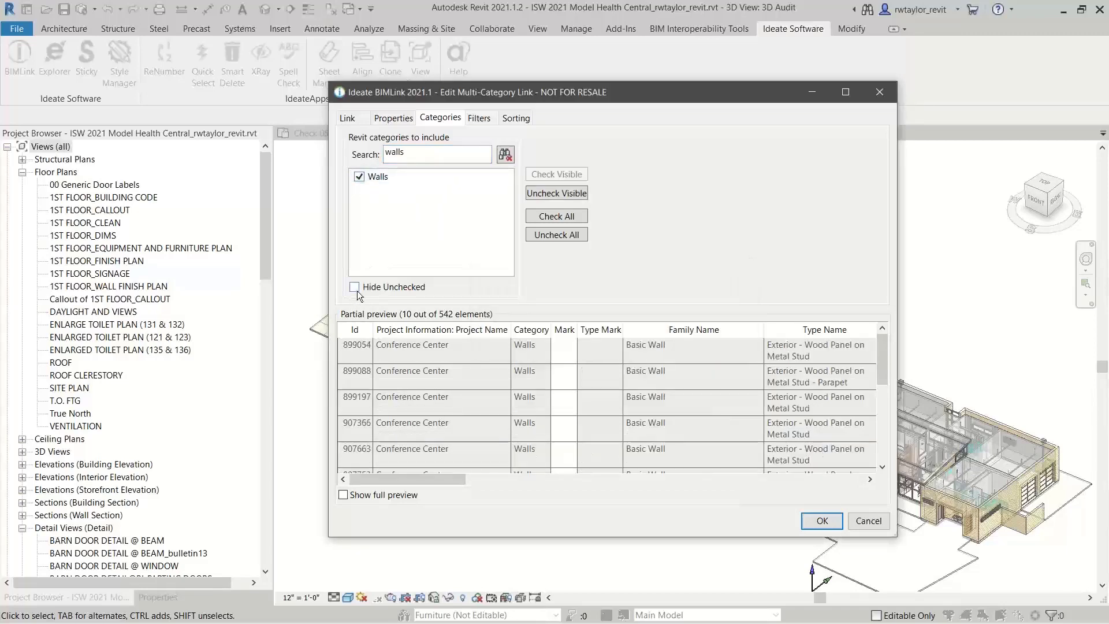
{"action": "left_click", "coordinate": [354, 288]}
{"action": "left_click", "coordinate": [505, 154]}
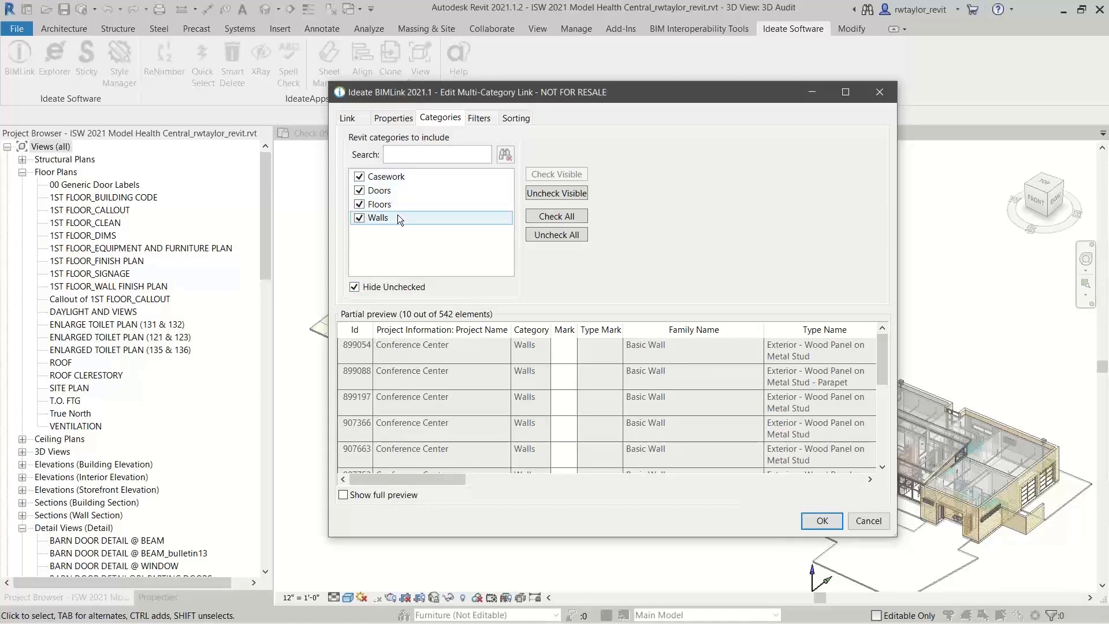
Review the link's filter and sorting settings and save the edited HC-Ideate link
{"action": "left_click", "coordinate": [479, 119]}
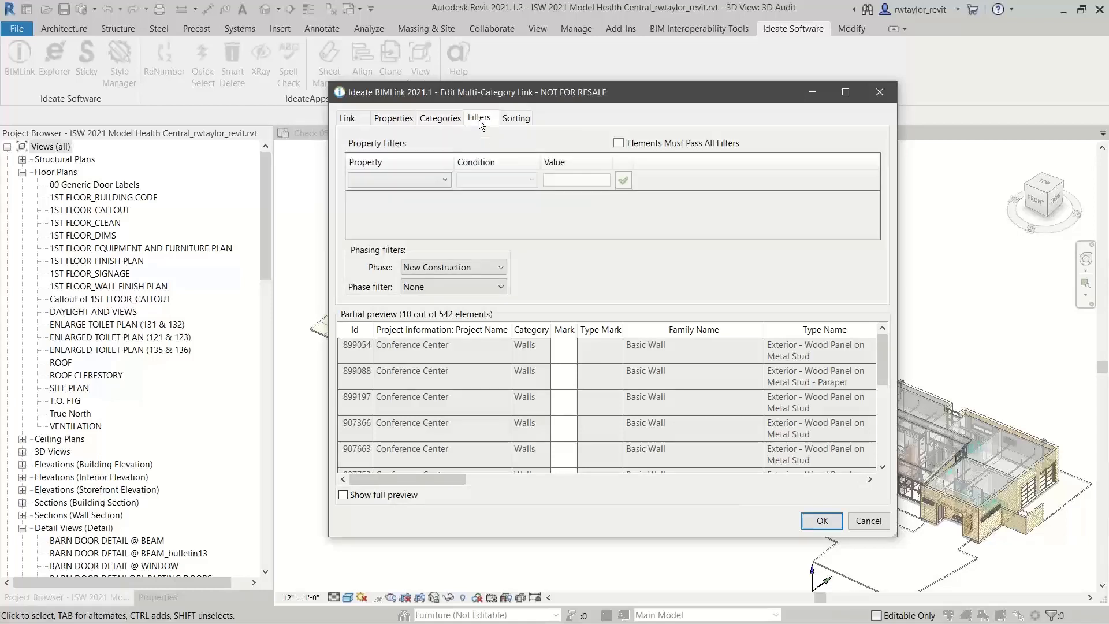
{"action": "left_click", "coordinate": [519, 123]}
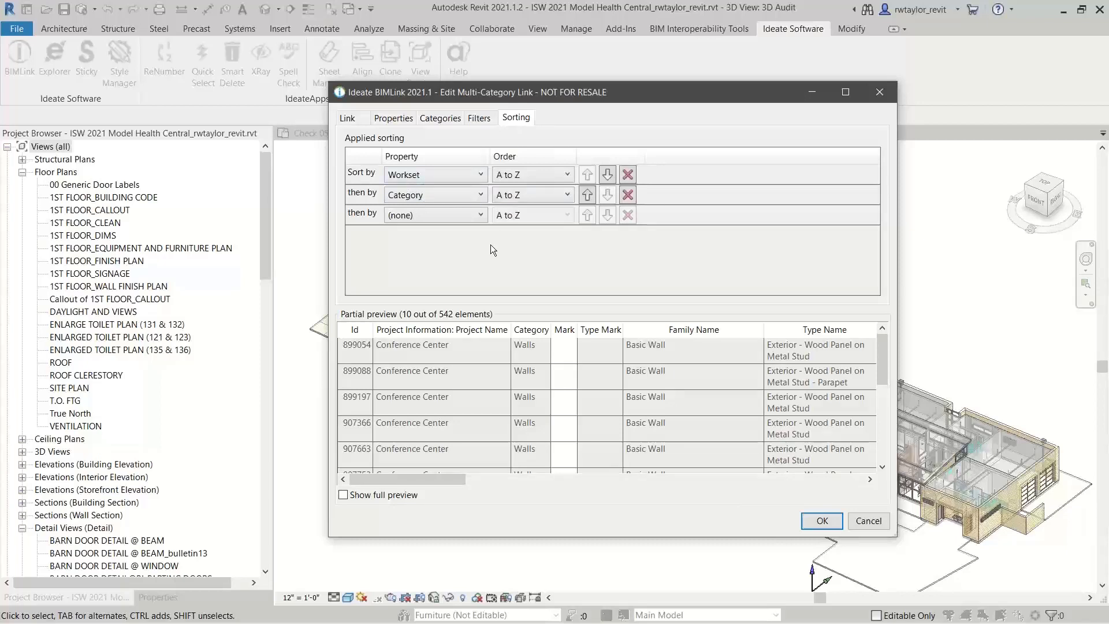
{"action": "left_click", "coordinate": [488, 122]}
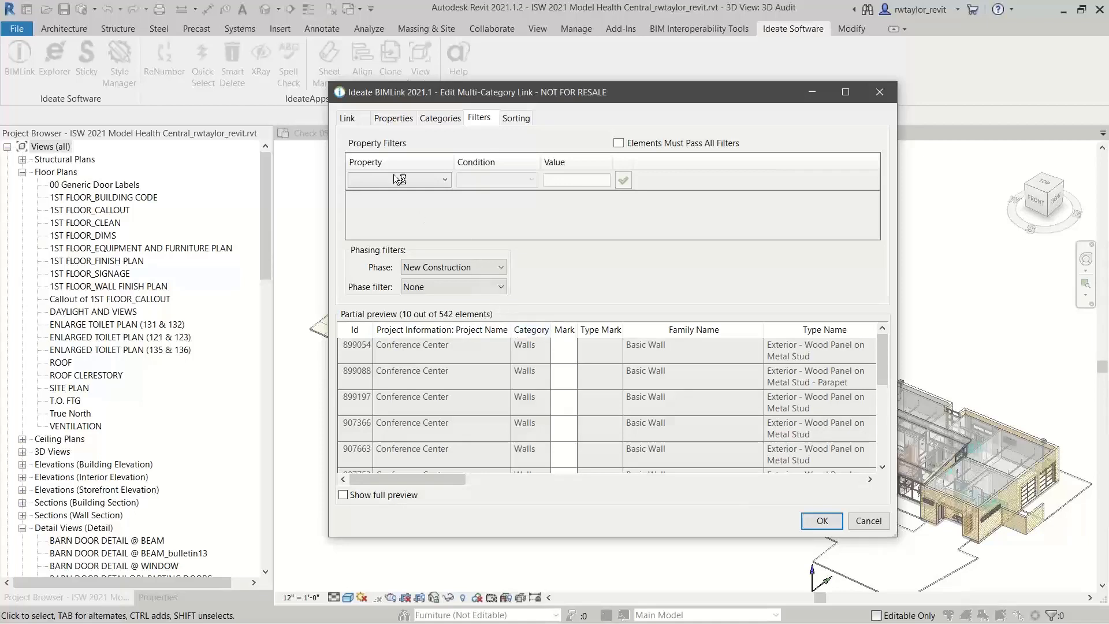
{"action": "left_click", "coordinate": [394, 122]}
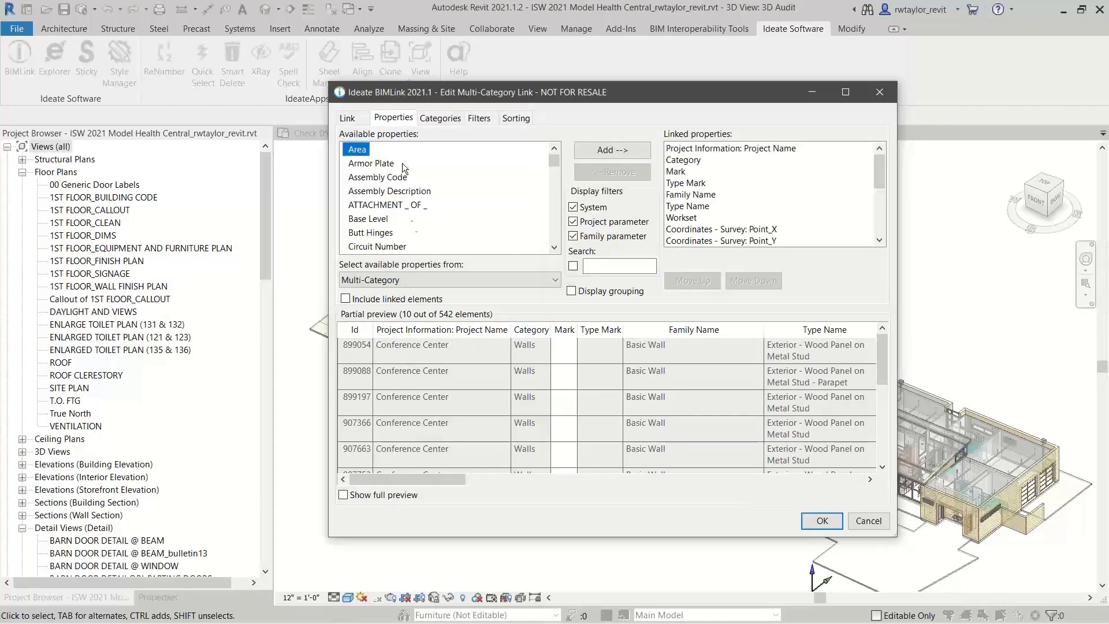
{"action": "left_click", "coordinate": [823, 519]}
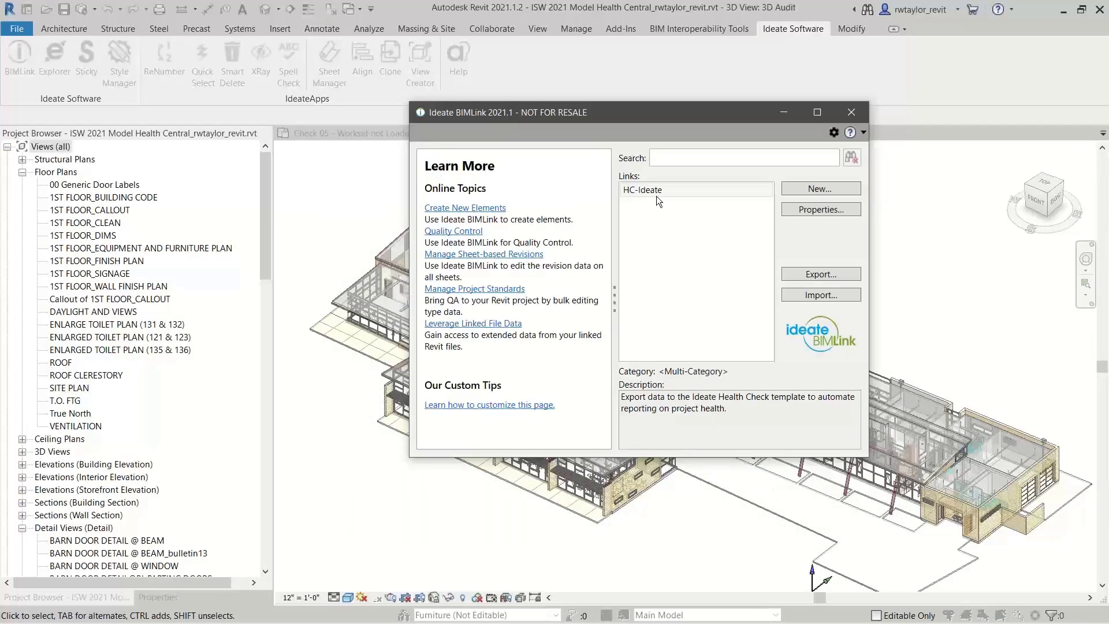
Export the HC-Ideate link to Ideate_HealthCheck.xlsx, overwriting the existing HC-Ideate worksheet
{"action": "left_click", "coordinate": [655, 192]}
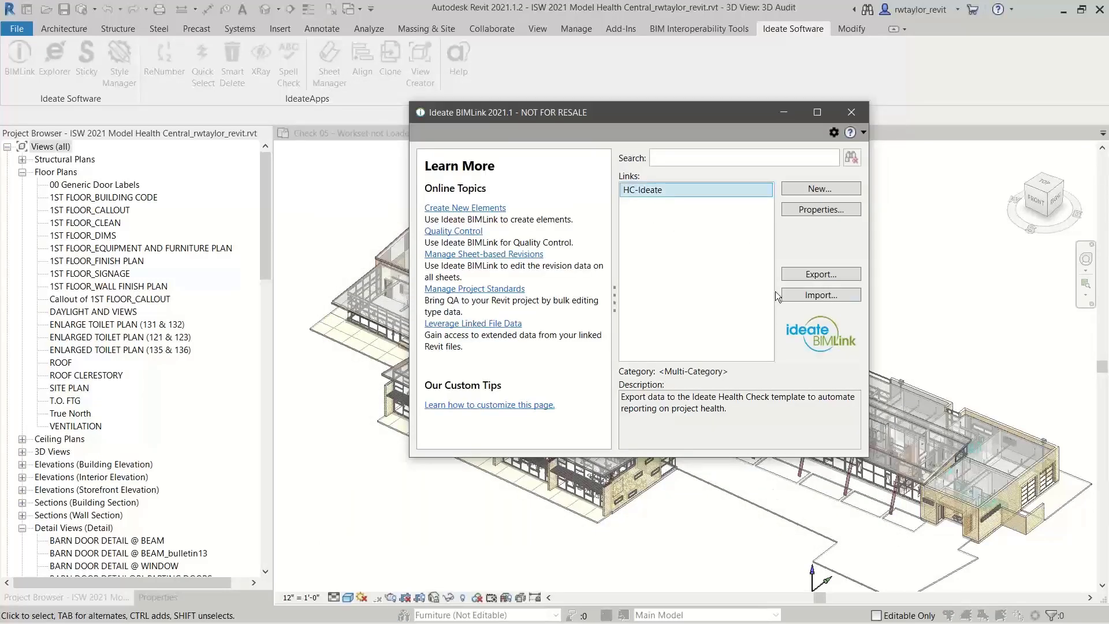
{"action": "left_click", "coordinate": [809, 276]}
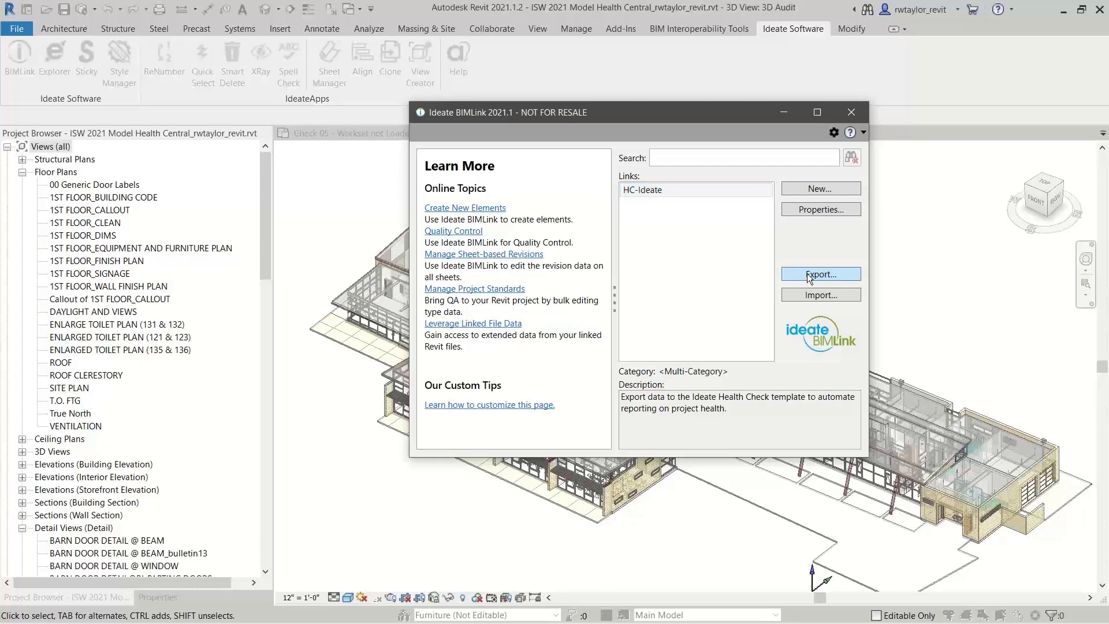
{"action": "left_click_drag", "start_coordinate": [726, 98], "coordinate": [571, 68]}
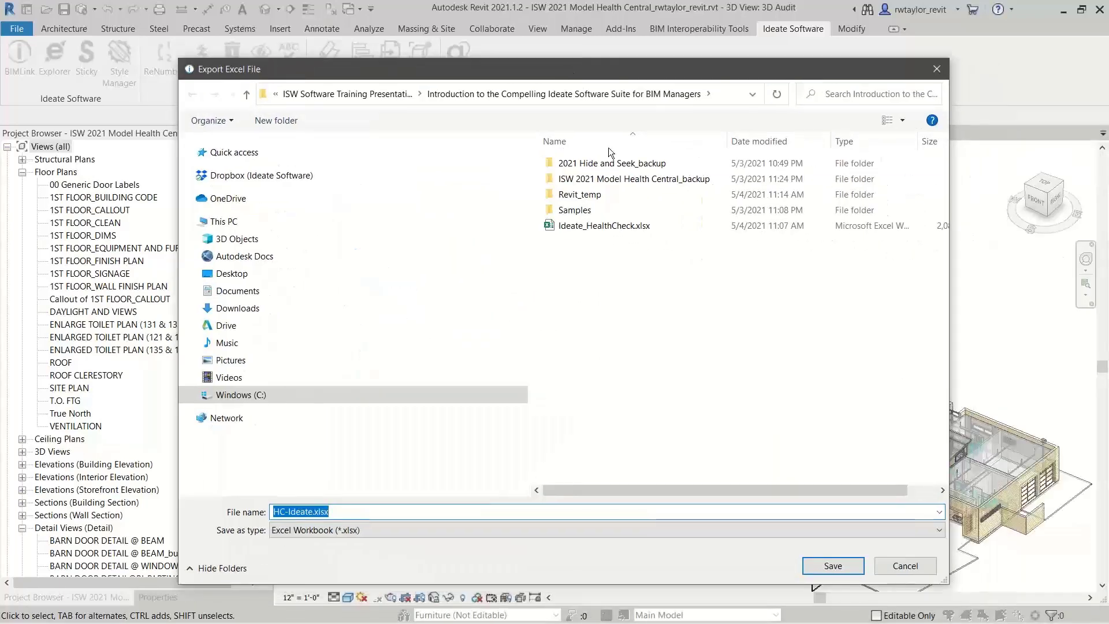
{"action": "left_click", "coordinate": [599, 225]}
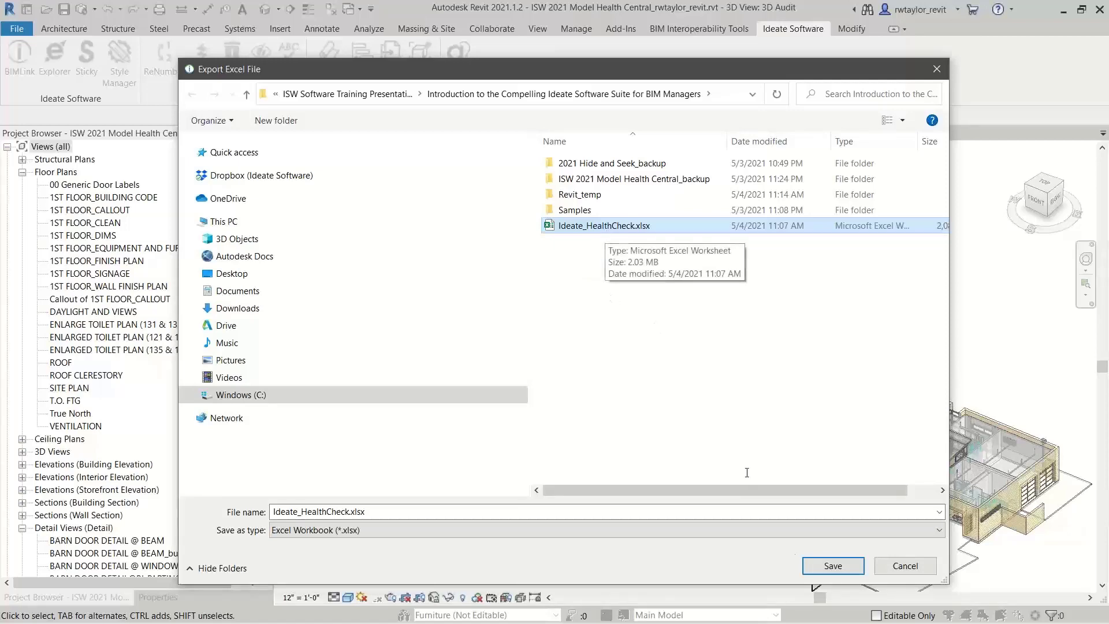
{"action": "left_click", "coordinate": [825, 565]}
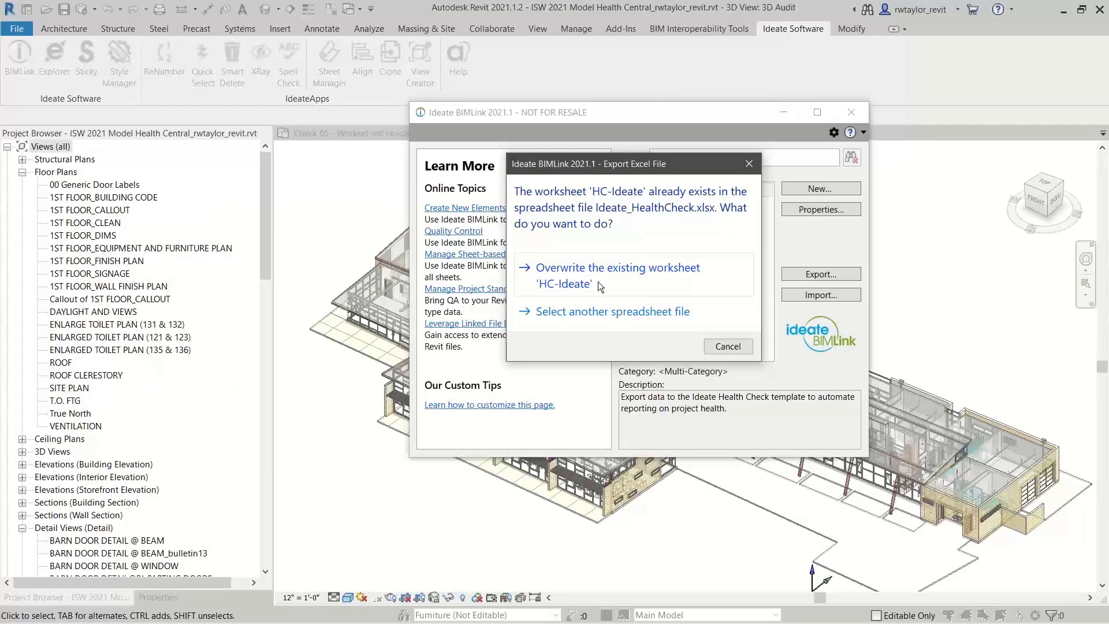
{"action": "left_click", "coordinate": [598, 282]}
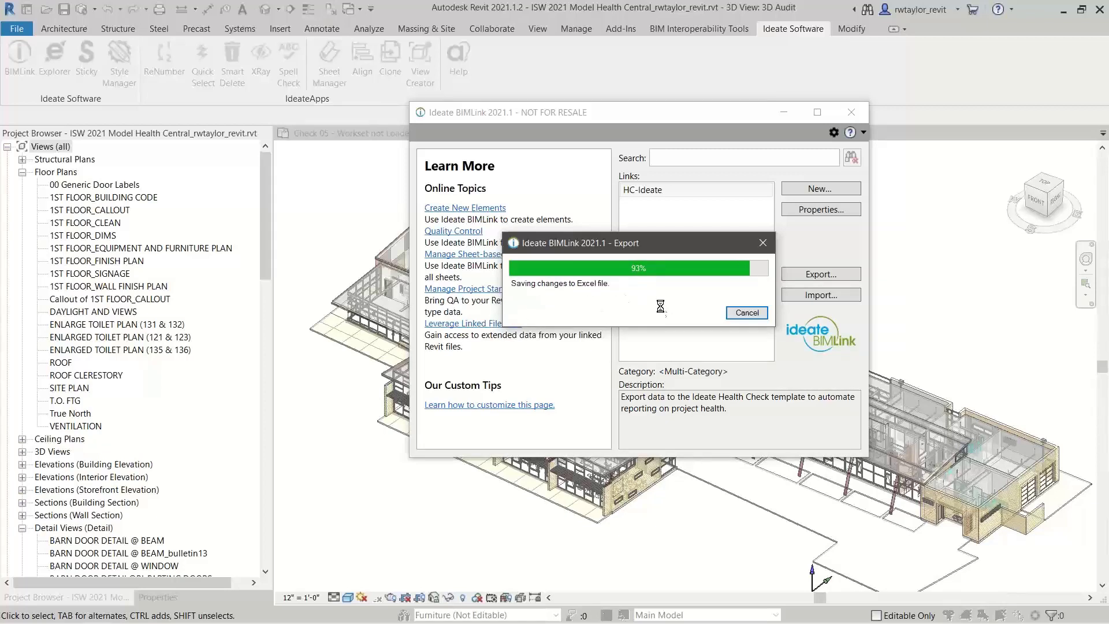
{"action": "left_click", "coordinate": [746, 312]}
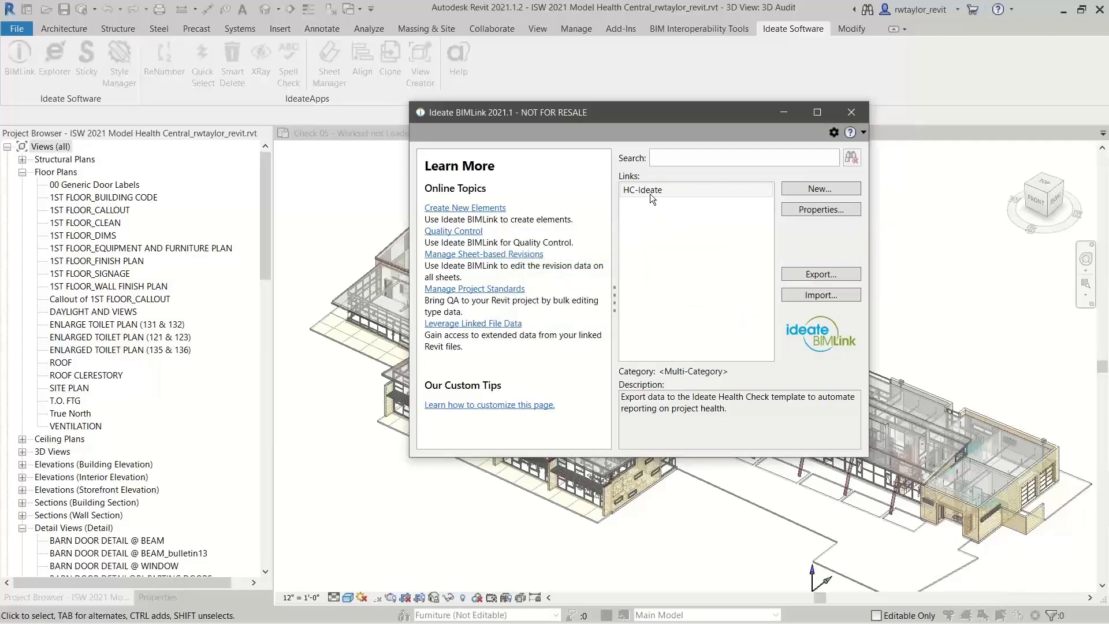
Start a new link from the sample library, including files in subfolders, and browse to the Health Check folder
{"action": "left_click", "coordinate": [808, 189]}
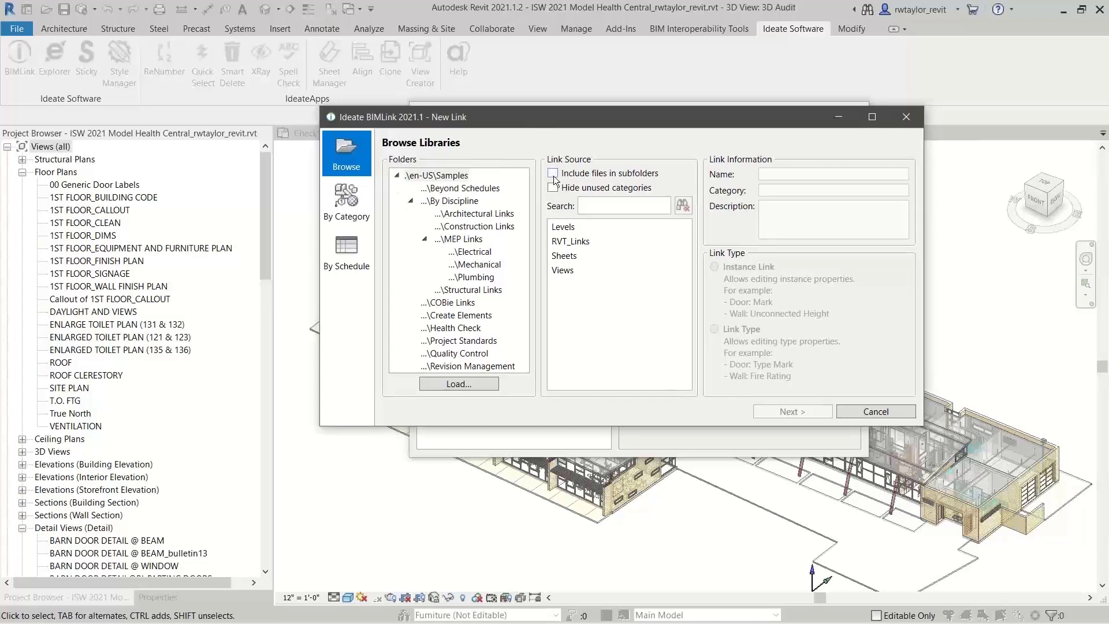
{"action": "left_click", "coordinate": [553, 173]}
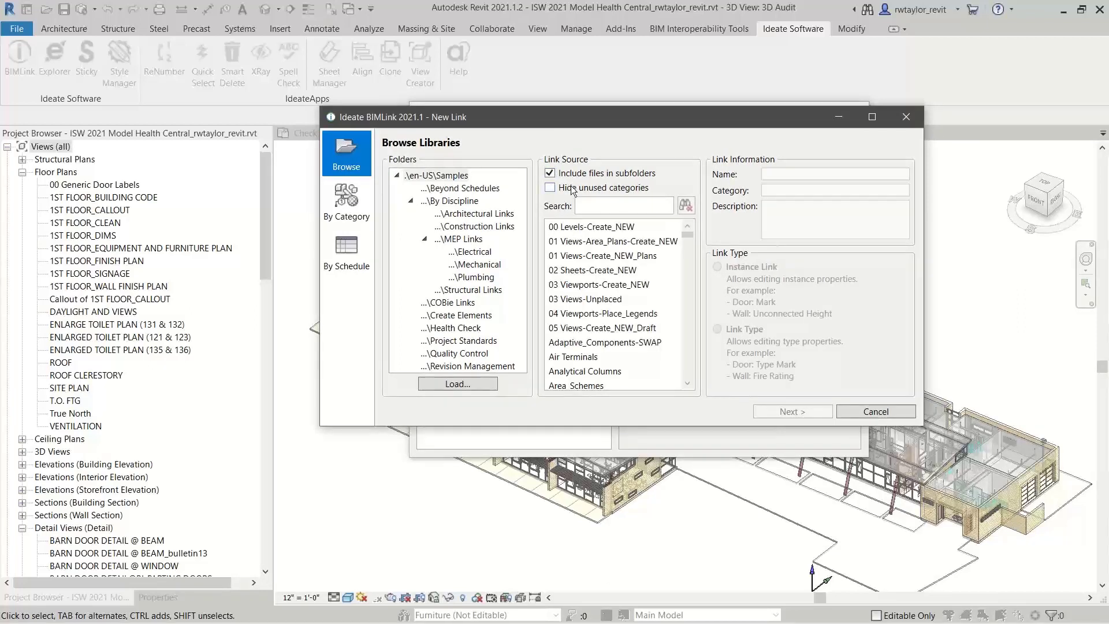
{"action": "left_click", "coordinate": [468, 241]}
{"action": "left_click", "coordinate": [470, 253]}
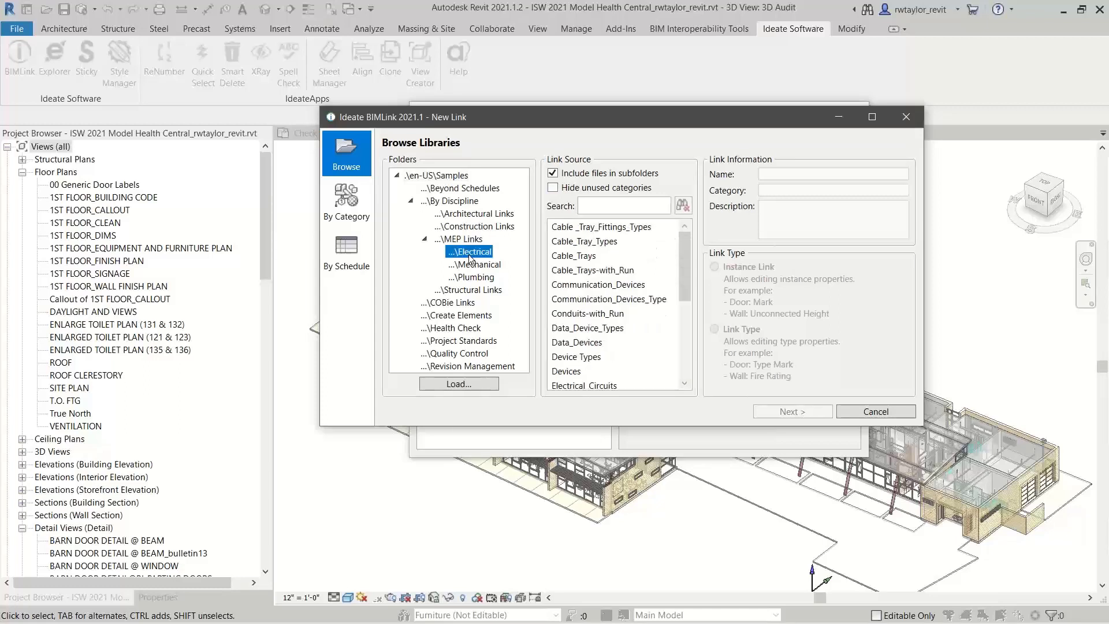
{"action": "left_click_drag", "start_coordinate": [472, 427], "coordinate": [464, 510]}
{"action": "left_click", "coordinate": [460, 332]}
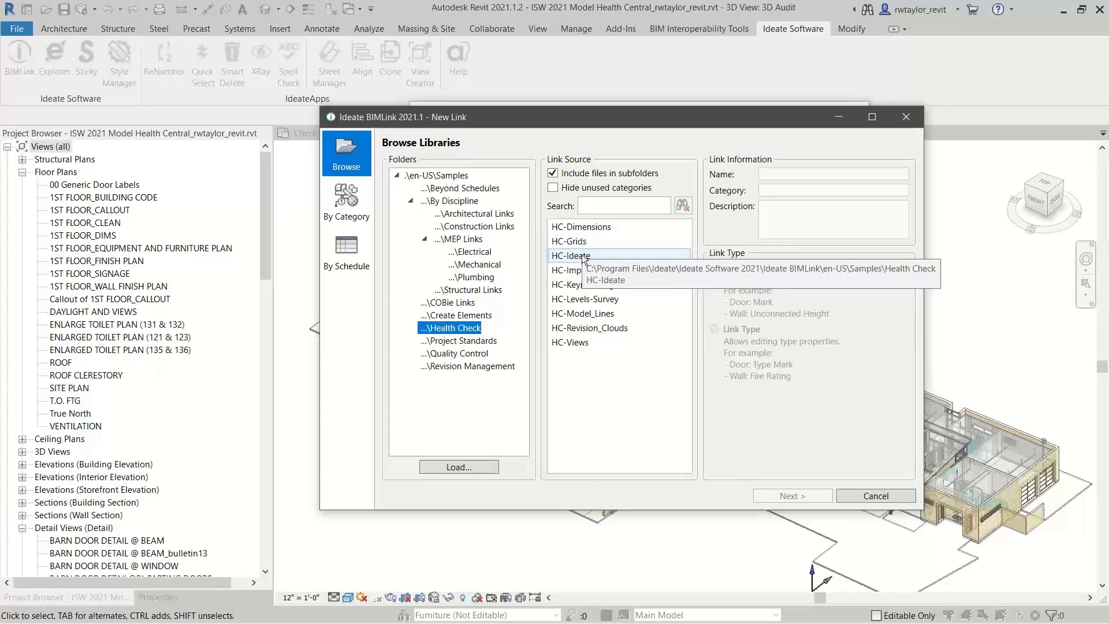
Create the HC-Views instance link from the library sample, keeping its preset properties
{"action": "left_click", "coordinate": [585, 344]}
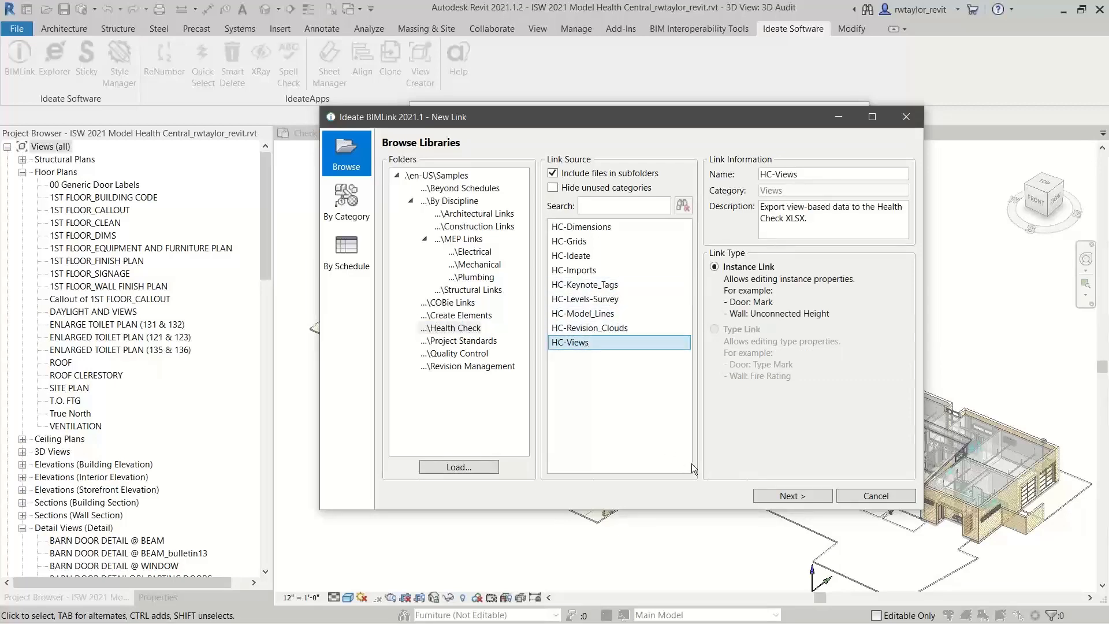
{"action": "left_click", "coordinate": [783, 497]}
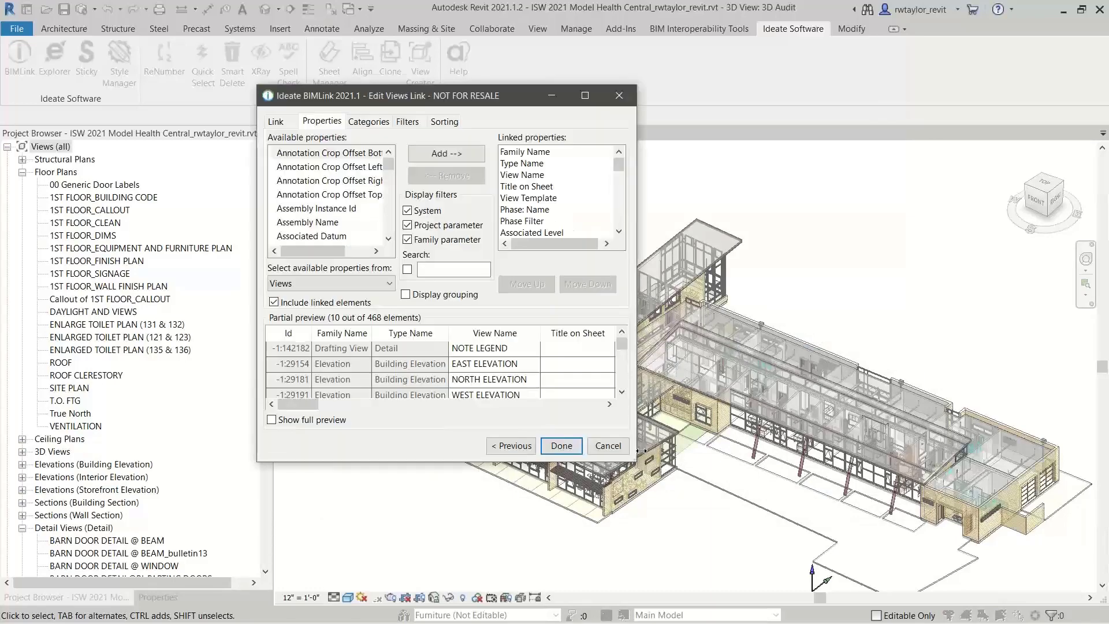
{"action": "left_click_drag", "start_coordinate": [686, 488], "coordinate": [968, 539]}
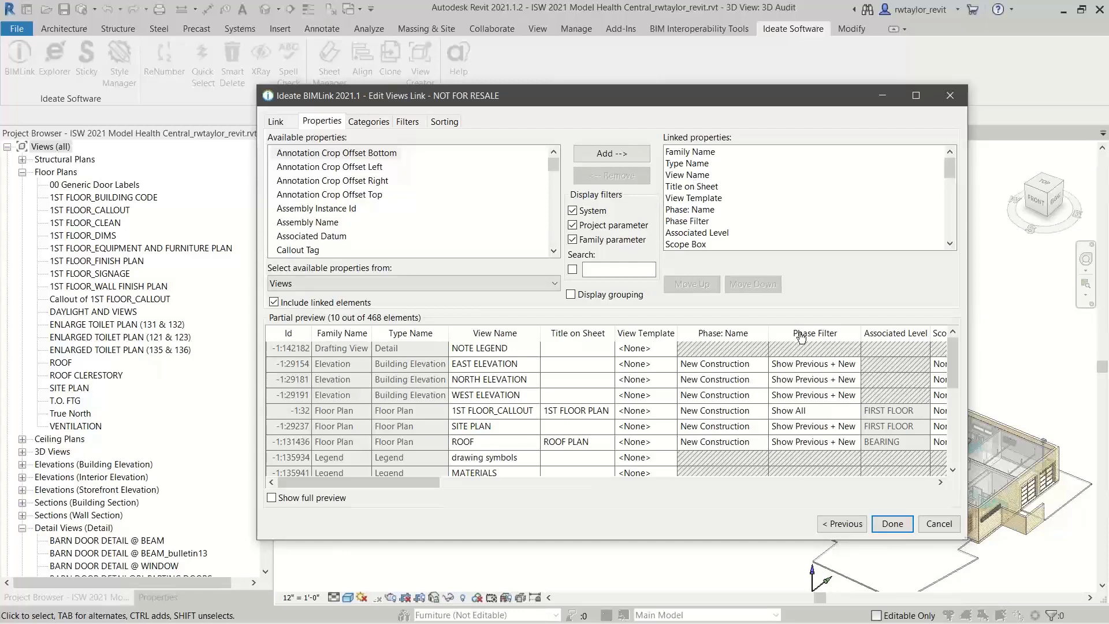
{"action": "left_click", "coordinate": [892, 525]}
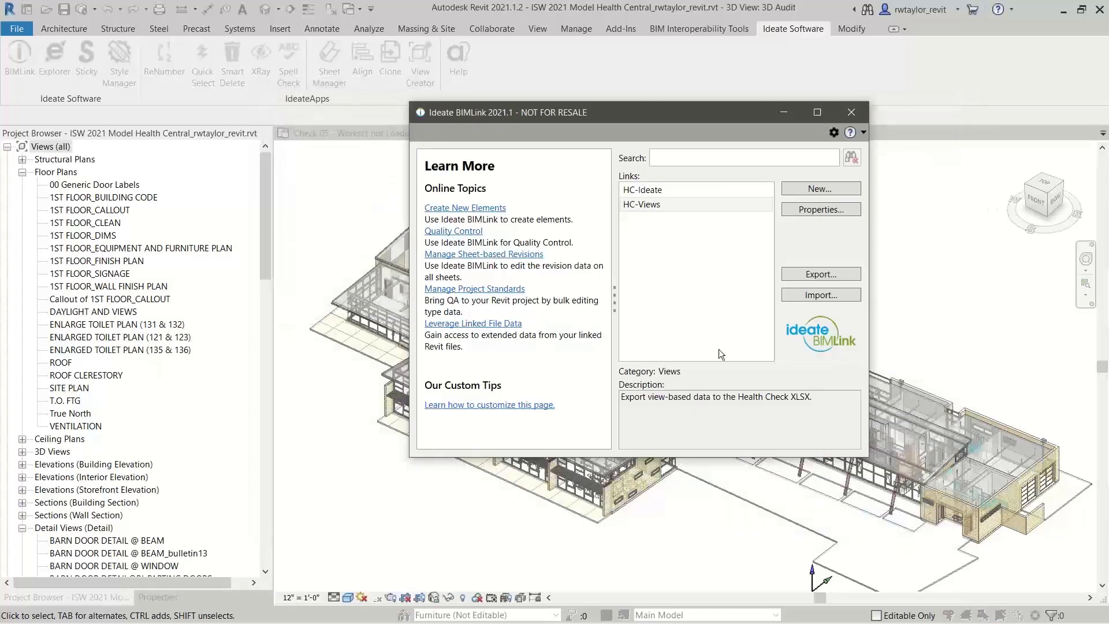
Export the HC-Views link to Ideate_HealthCheck.xlsx, overwriting the existing HC-Views worksheet, and open the exported workbook
{"action": "left_click", "coordinate": [804, 275]}
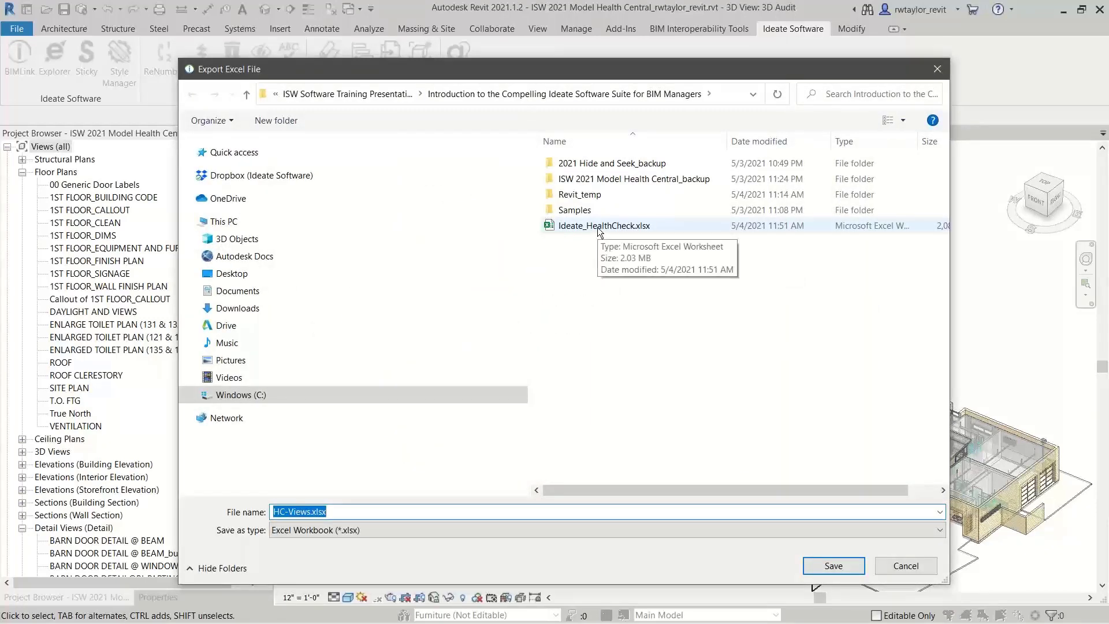
{"action": "left_click", "coordinate": [598, 231]}
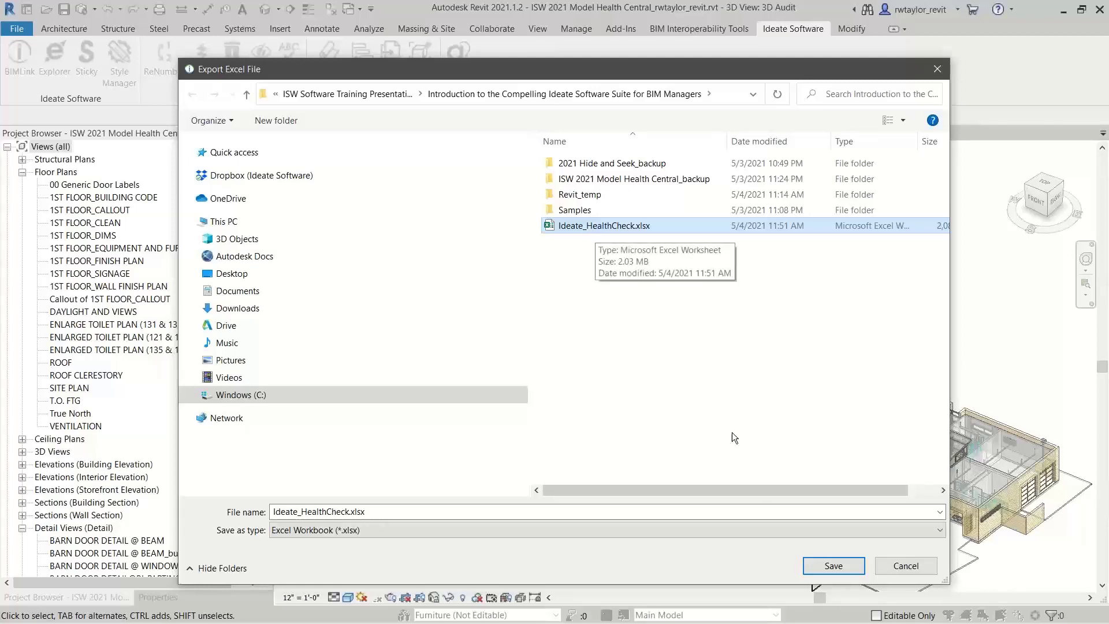
{"action": "left_click", "coordinate": [822, 571]}
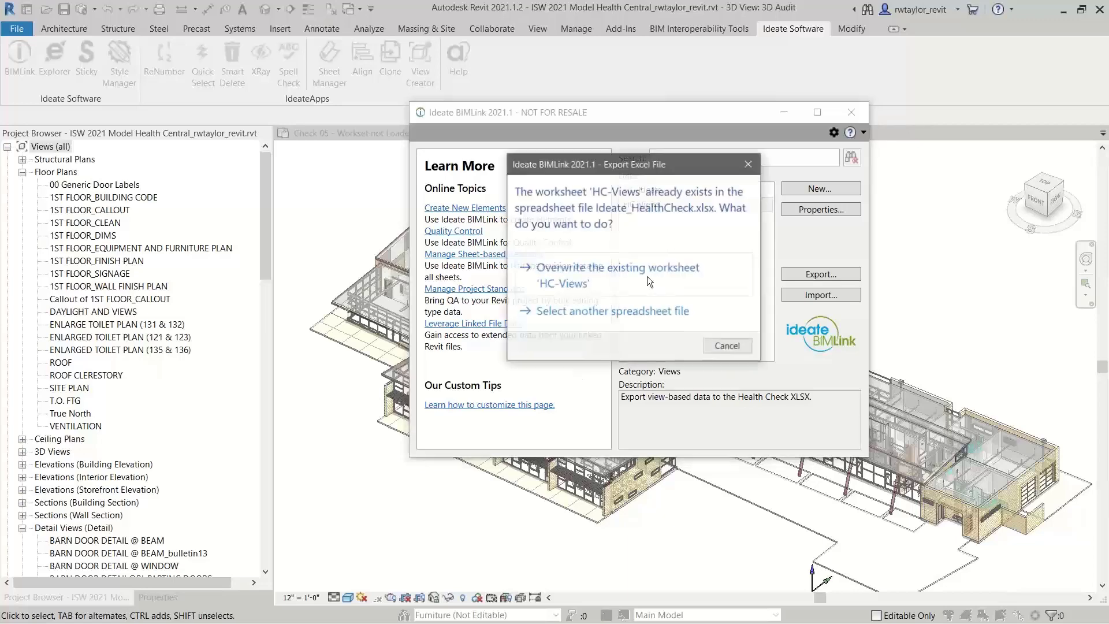
{"action": "left_click", "coordinate": [598, 275]}
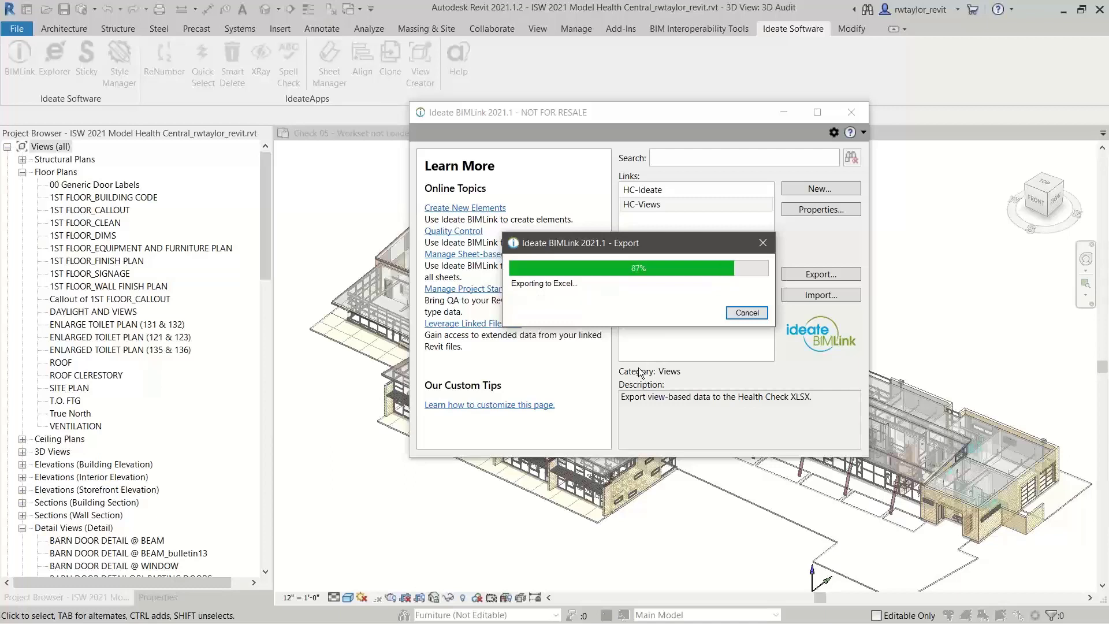
{"action": "left_click", "coordinate": [699, 314]}
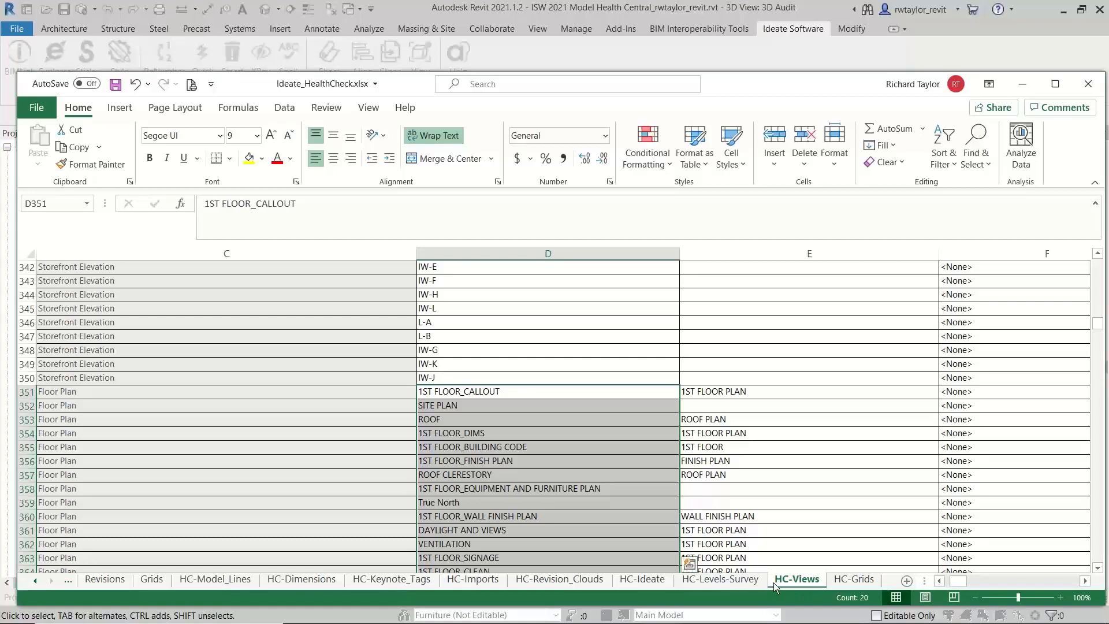
Review the HC-Ideate, Summary, View Summary, Workset and Phasing, Import and Links, and In Place worksheets
{"action": "left_click", "coordinate": [653, 580]}
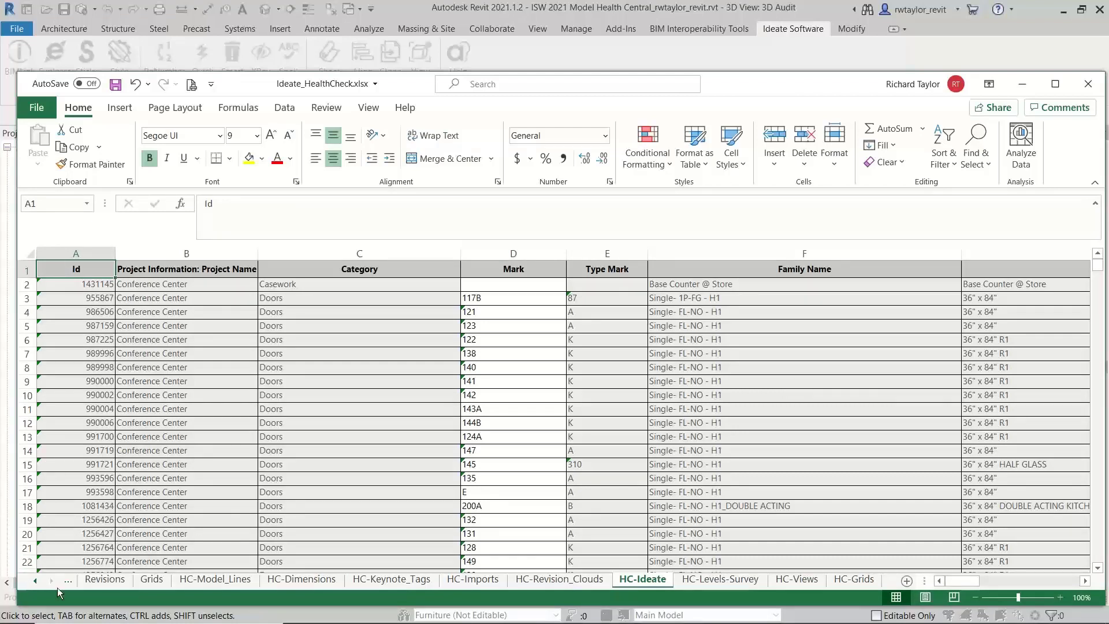
{"action": "left_click", "coordinate": [36, 582]}
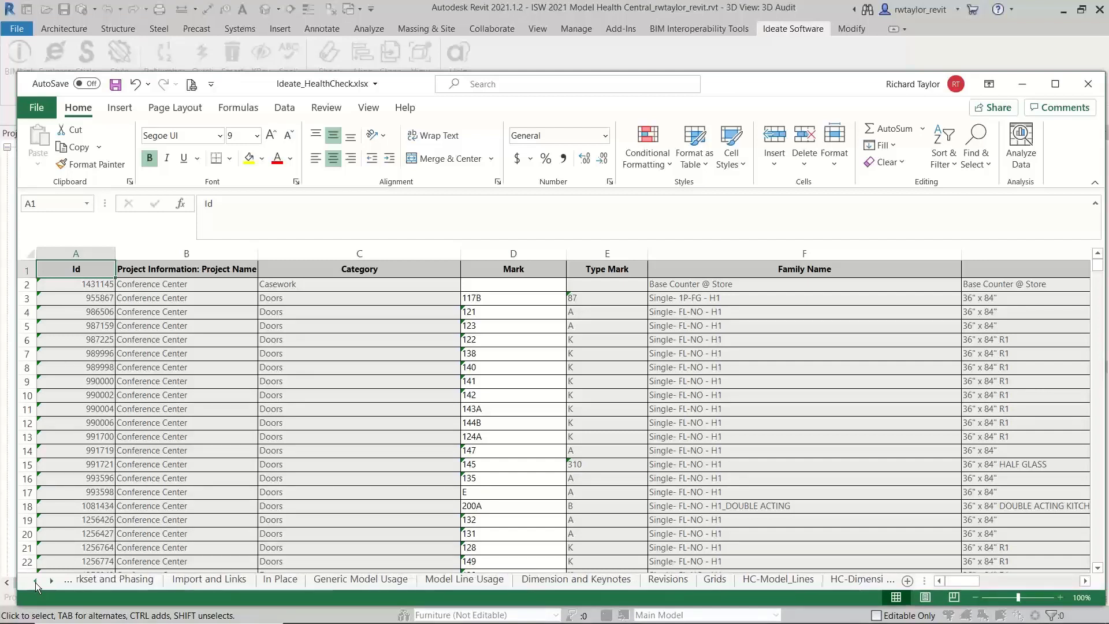
{"action": "left_click", "coordinate": [35, 582]}
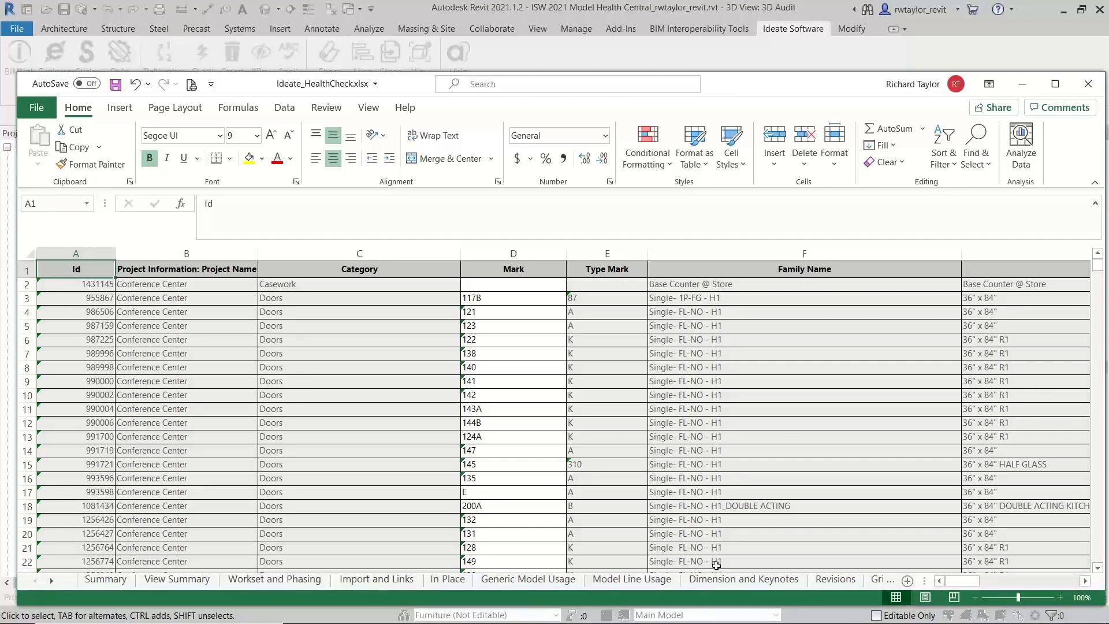
{"action": "left_click", "coordinate": [107, 580]}
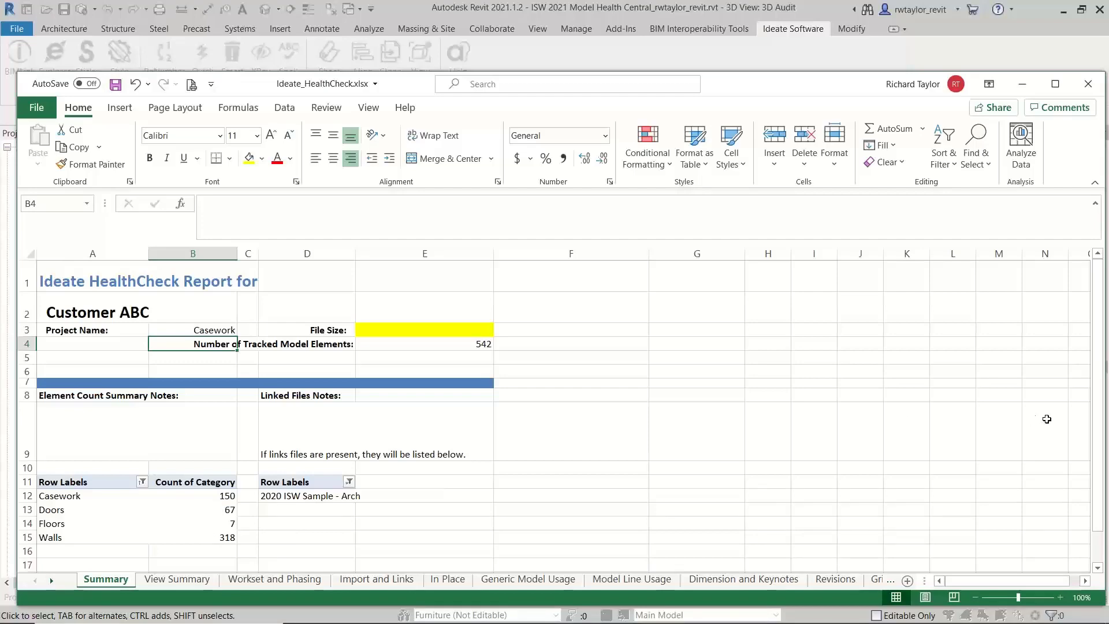
{"action": "left_click_drag", "start_coordinate": [1099, 453], "coordinate": [1099, 420]}
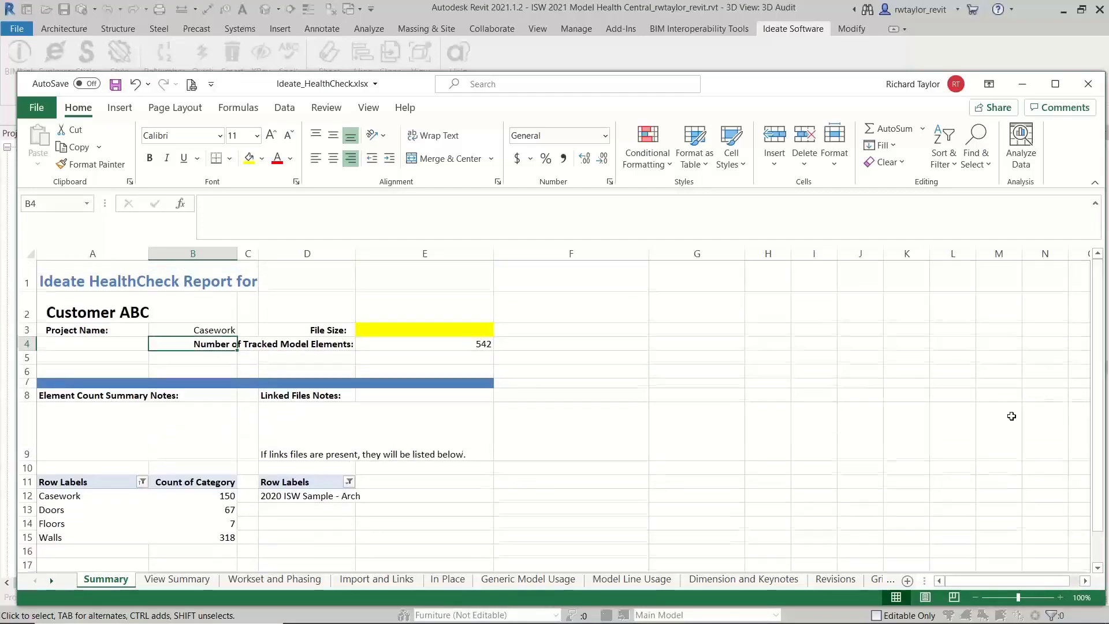
{"action": "left_click", "coordinate": [196, 579]}
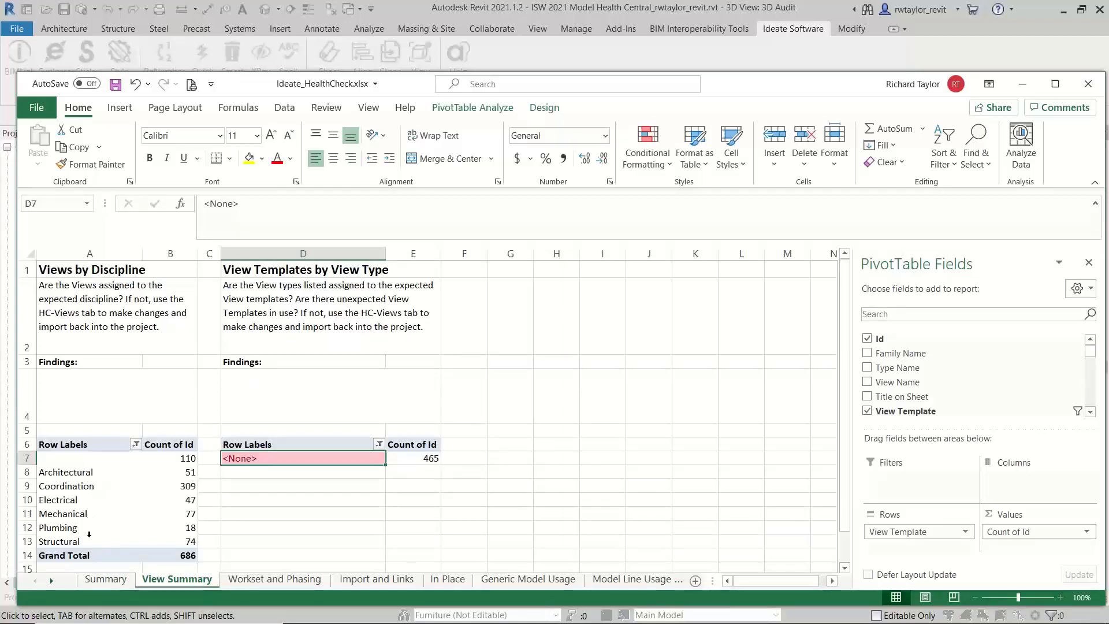
{"action": "left_click", "coordinate": [264, 580]}
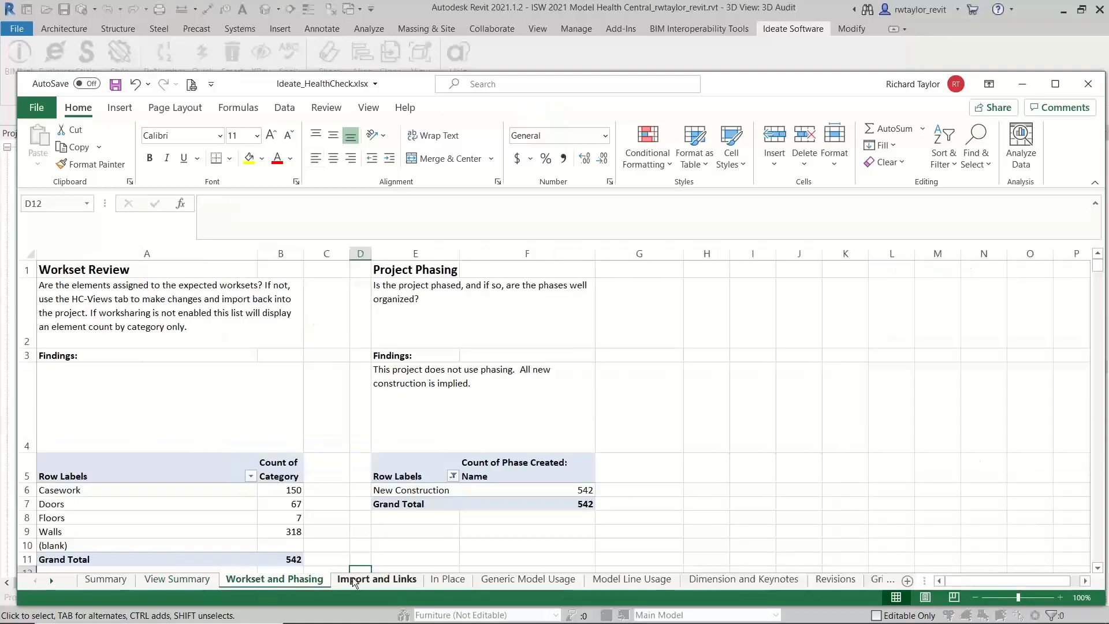
{"action": "left_click", "coordinate": [358, 580]}
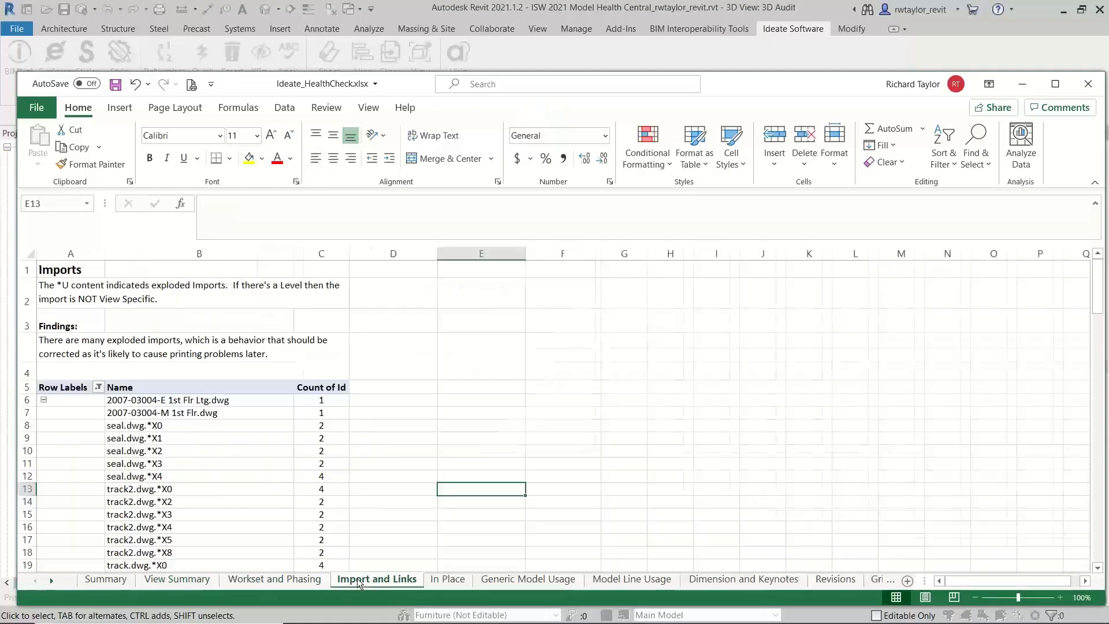
{"action": "left_click", "coordinate": [449, 580]}
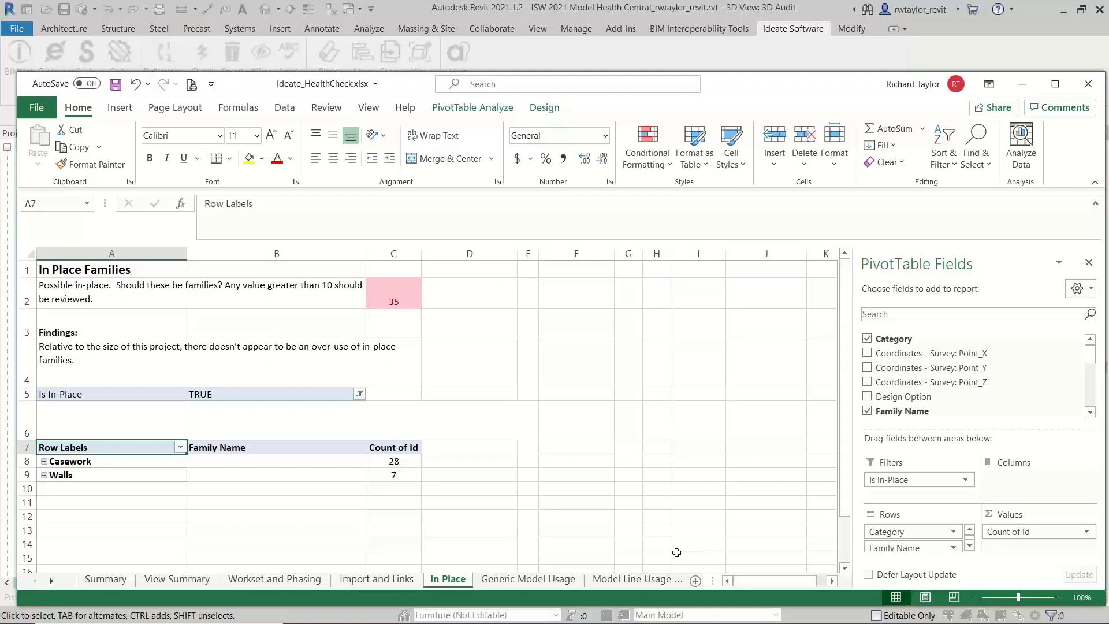
Look through the names of the workbook's remaining worksheets, from the report sheets to the HC data sheets
{"action": "left_click", "coordinate": [52, 581]}
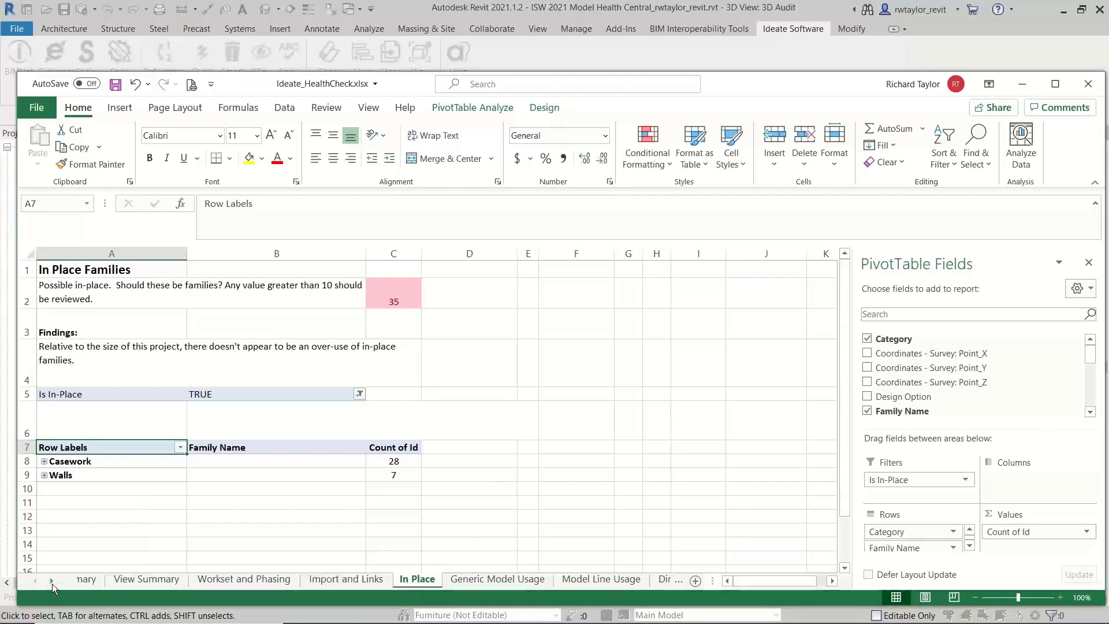
{"action": "left_click", "coordinate": [52, 581]}
{"action": "left_click", "coordinate": [52, 581]}
{"action": "left_click", "coordinate": [51, 581]}
{"action": "left_click", "coordinate": [52, 580]}
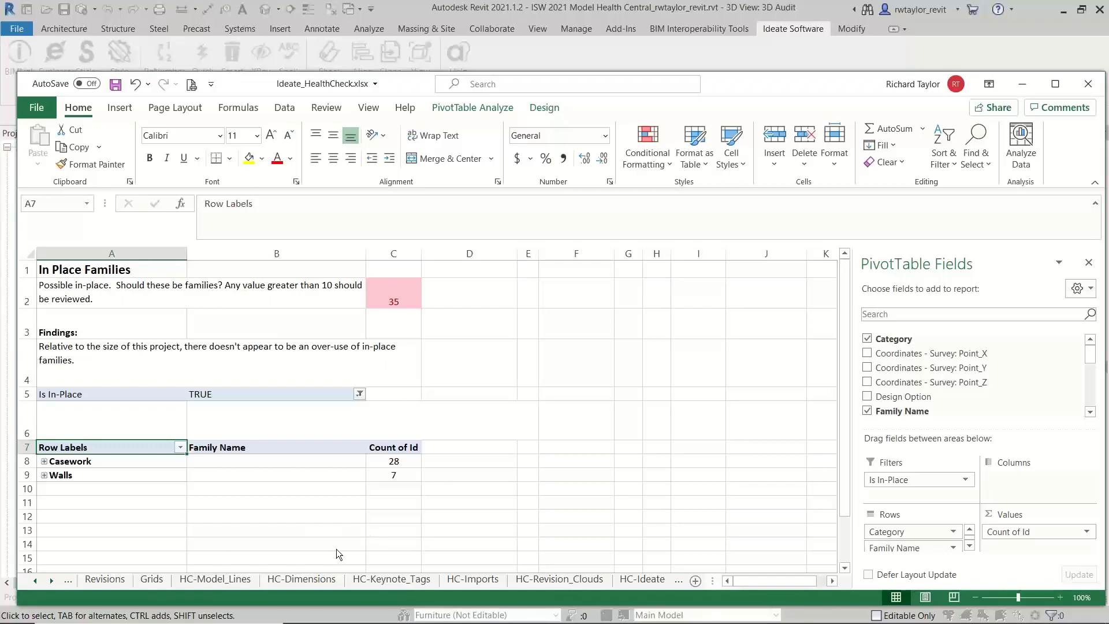
{"action": "left_click", "coordinate": [35, 580]}
{"action": "left_click", "coordinate": [35, 580]}
{"action": "left_click", "coordinate": [35, 581]}
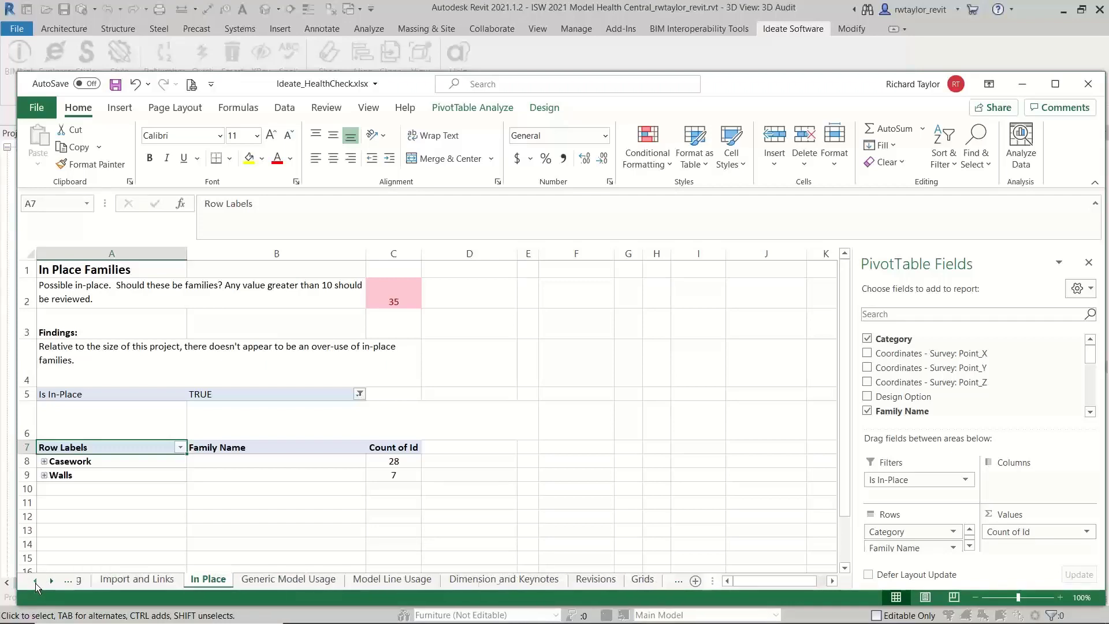
{"action": "left_click", "coordinate": [35, 580]}
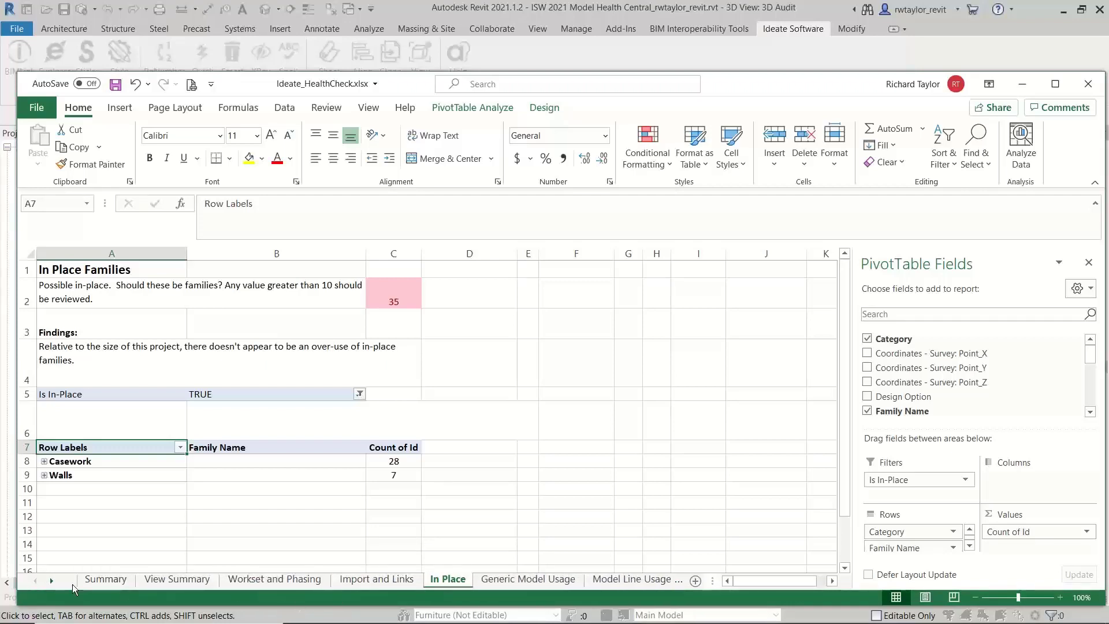
Go to the HC-Views worksheet near the end of the workbook
{"action": "left_click", "coordinate": [55, 581]}
{"action": "left_click", "coordinate": [55, 581]}
{"action": "left_click", "coordinate": [54, 581]}
{"action": "left_click", "coordinate": [53, 582]}
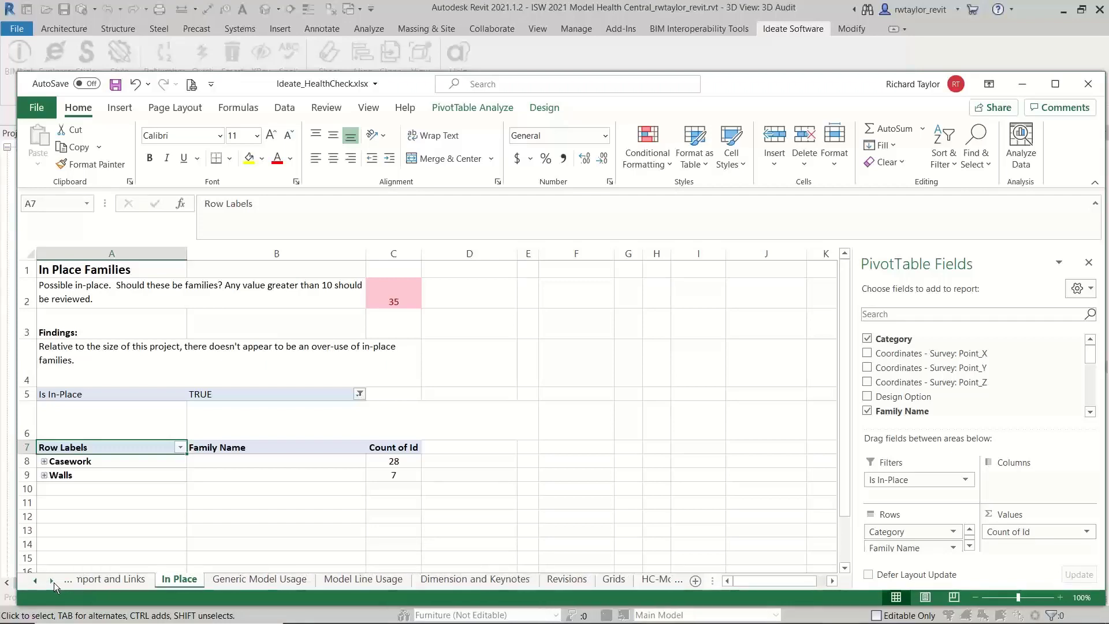
{"action": "left_click", "coordinate": [54, 582]}
{"action": "left_click", "coordinate": [54, 582]}
{"action": "left_click", "coordinate": [53, 581]}
{"action": "left_click", "coordinate": [53, 581]}
{"action": "left_click", "coordinate": [53, 581]}
{"action": "left_click", "coordinate": [53, 581]}
{"action": "left_click", "coordinate": [53, 581]}
{"action": "left_click", "coordinate": [53, 581]}
{"action": "left_click", "coordinate": [53, 581]}
{"action": "left_click", "coordinate": [53, 581]}
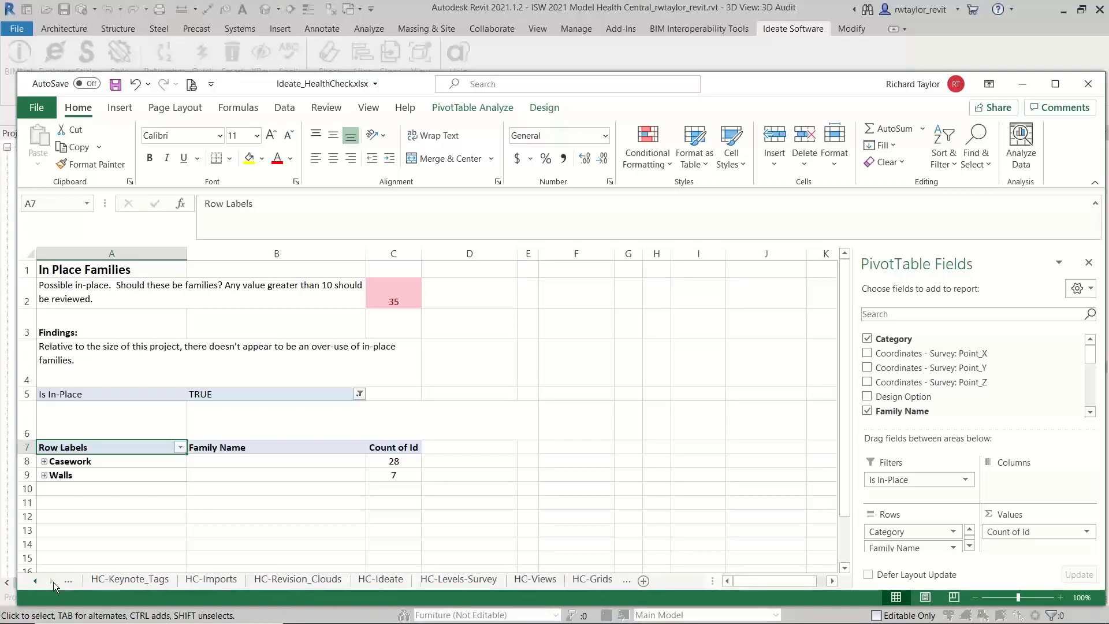
{"action": "left_click", "coordinate": [506, 581]}
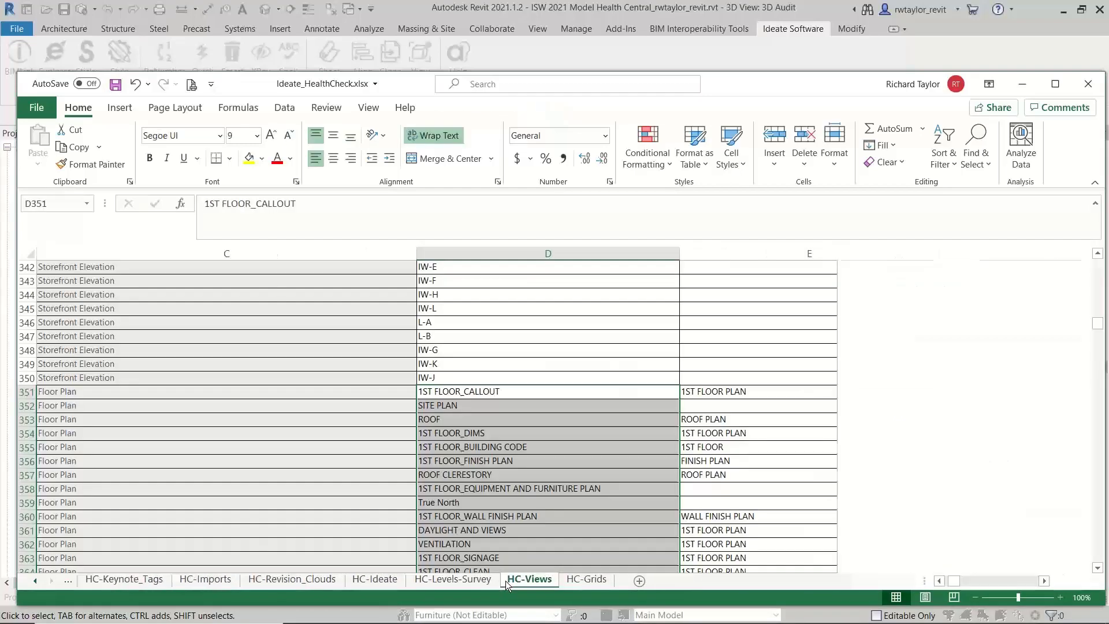
Replace the content of cell E351 with the formula ="RT-"&D351 to prefix the floor plan's view name
{"action": "left_click", "coordinate": [712, 393]}
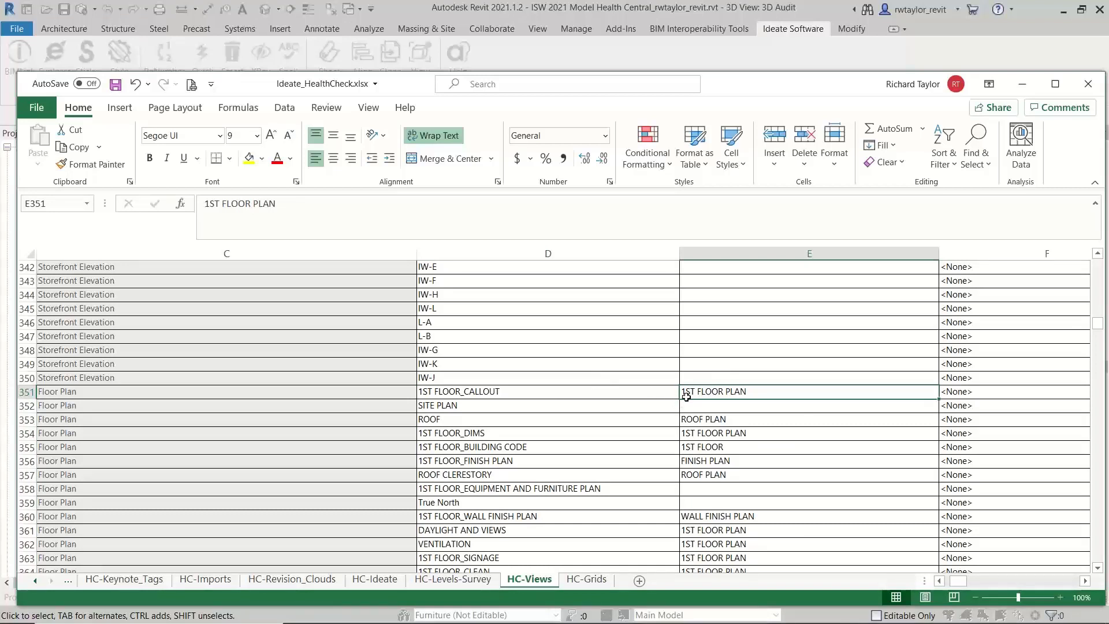
{"action": "triple_click", "coordinate": [288, 201]}
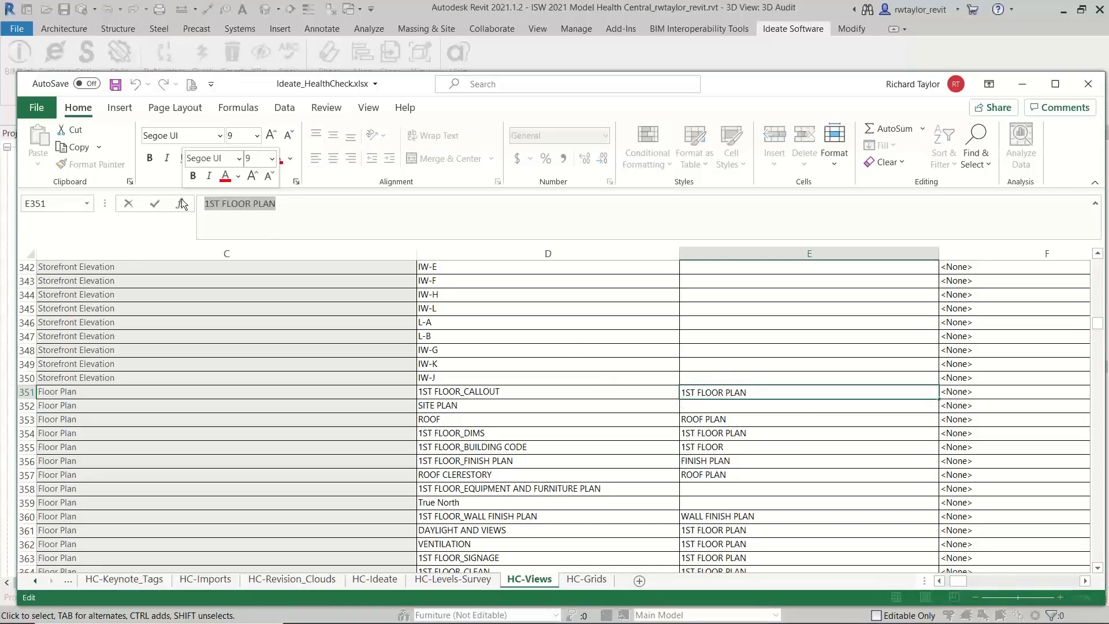
{"action": "left_click", "coordinate": [181, 200]}
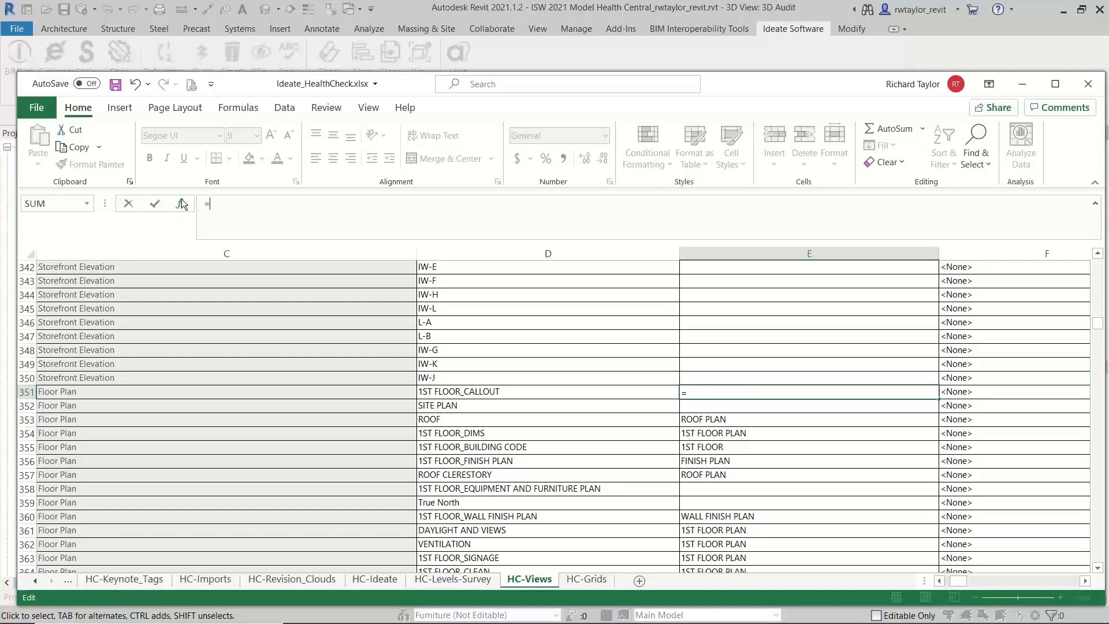
{"action": "type", "text": "\"RT-\"&D"}
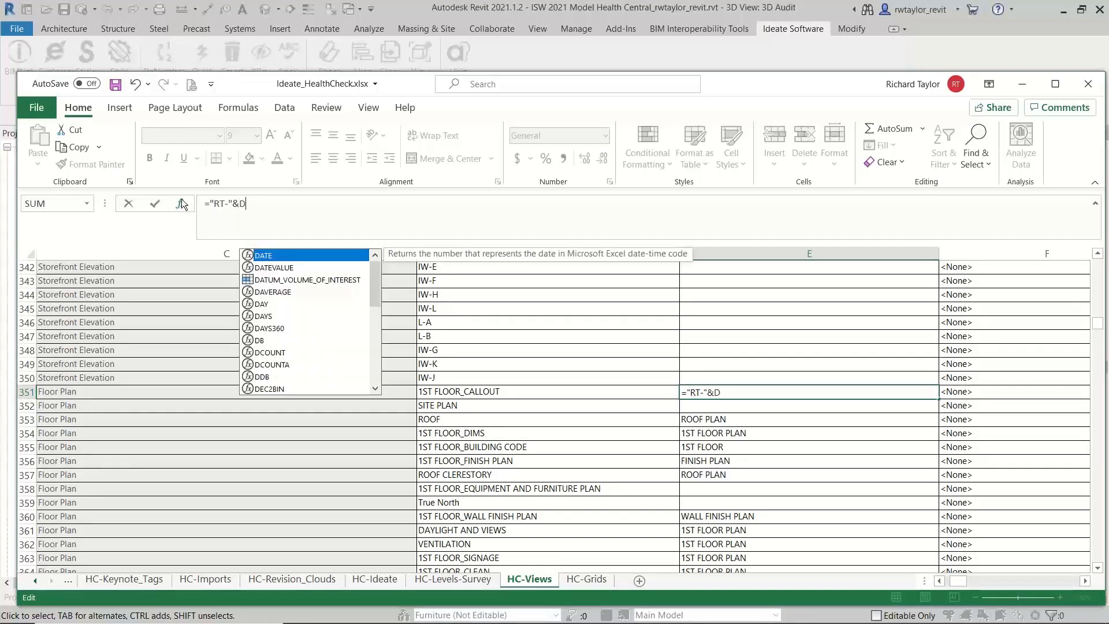
{"action": "type", "text": "351"}
{"action": "key", "text": "Return"}
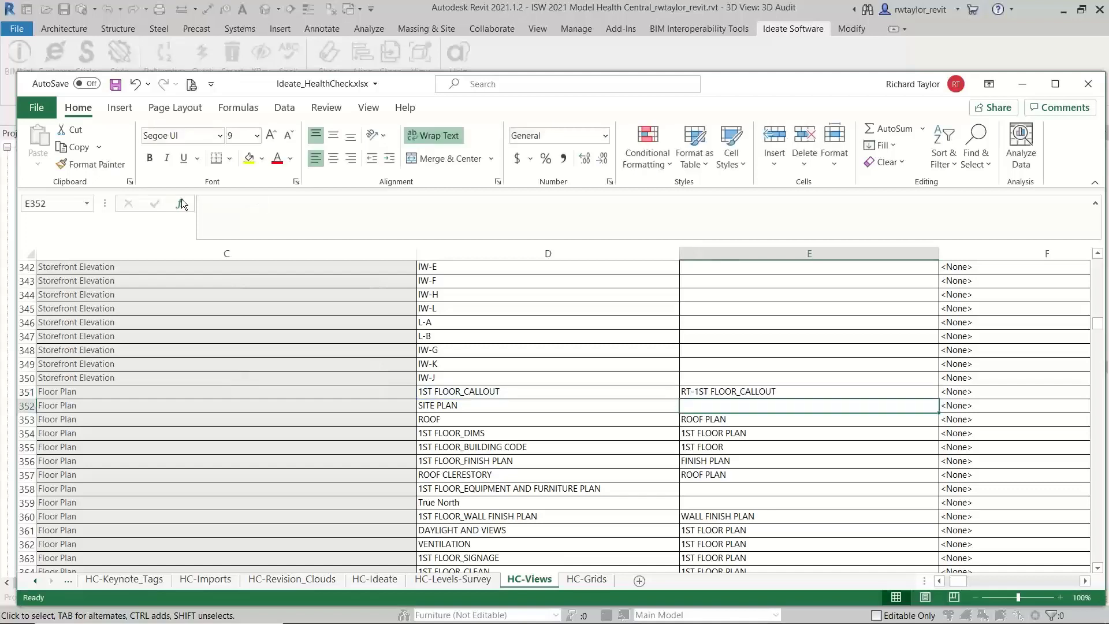
Fill the prefix formula from E351 down to E370, covering all the Floor Plan rows
{"action": "left_click", "coordinate": [755, 391]}
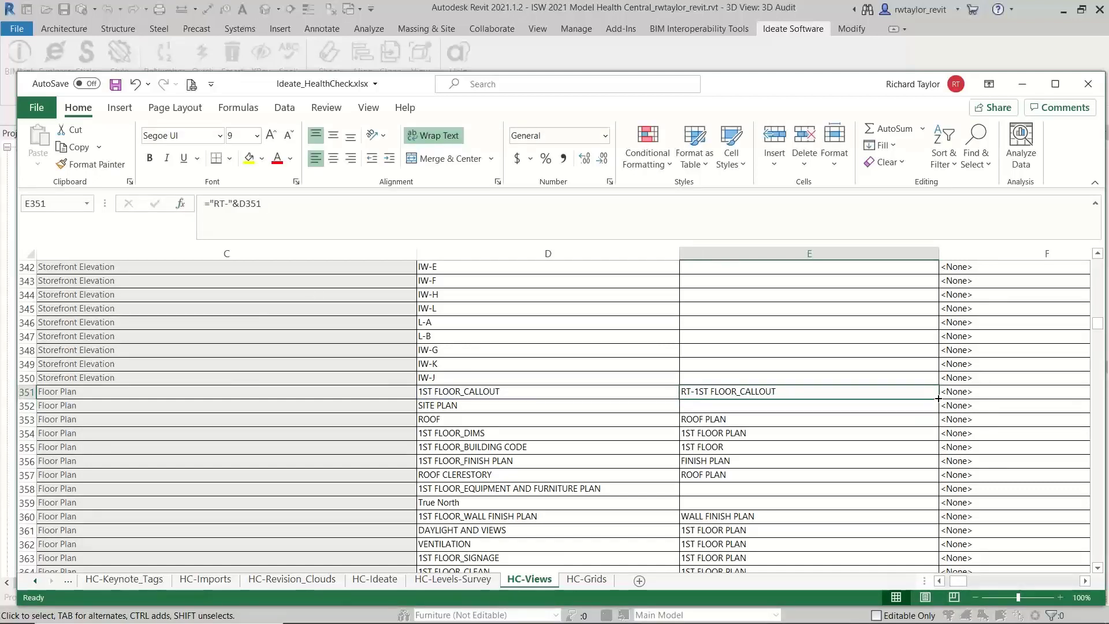
{"action": "left_click_drag", "start_coordinate": [938, 400], "coordinate": [871, 416]}
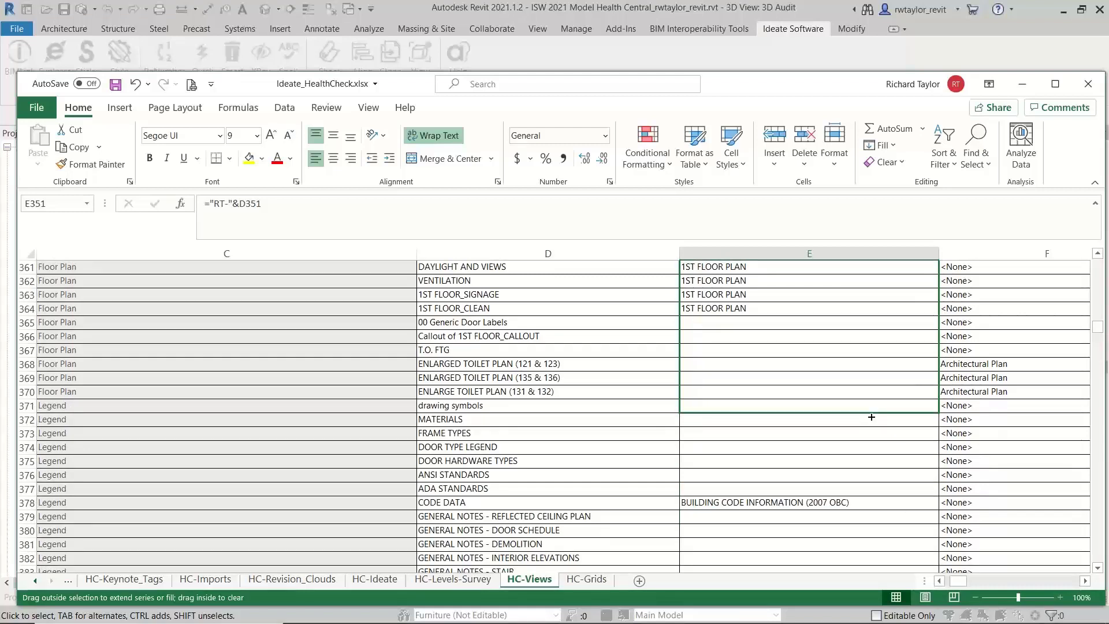
{"action": "left_click_drag", "start_coordinate": [873, 408], "coordinate": [863, 404]}
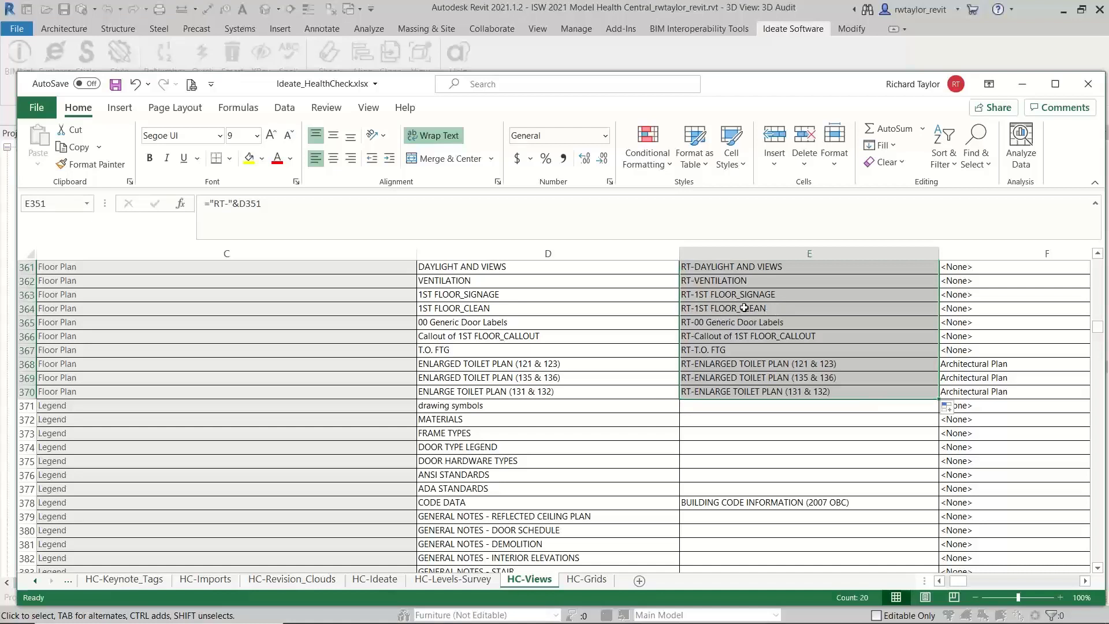
Copy the prefixed names in E351:E370, paste them as values over the view names starting at D351, and save the workbook
{"action": "left_click", "coordinate": [1096, 255]}
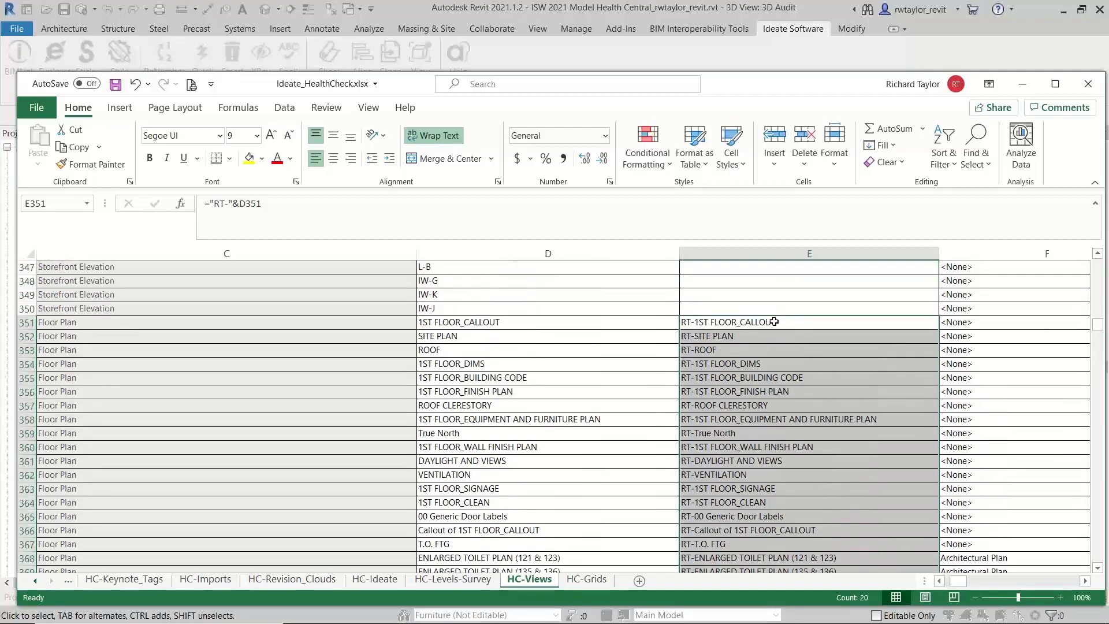
{"action": "right_click", "coordinate": [775, 322]}
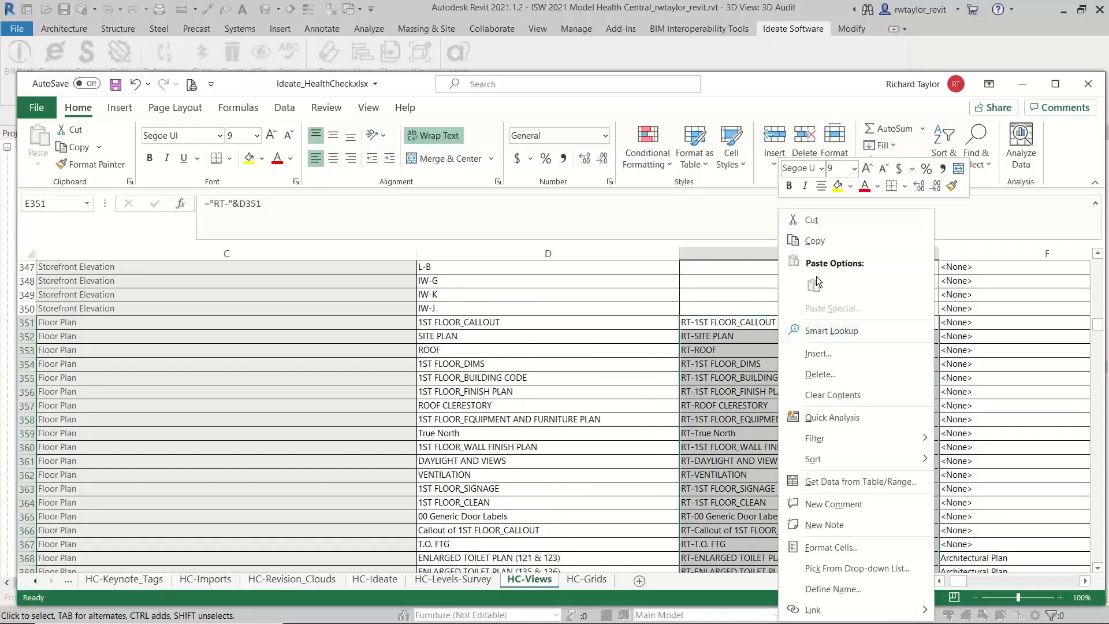
{"action": "left_click", "coordinate": [815, 240]}
{"action": "left_click", "coordinate": [535, 326]}
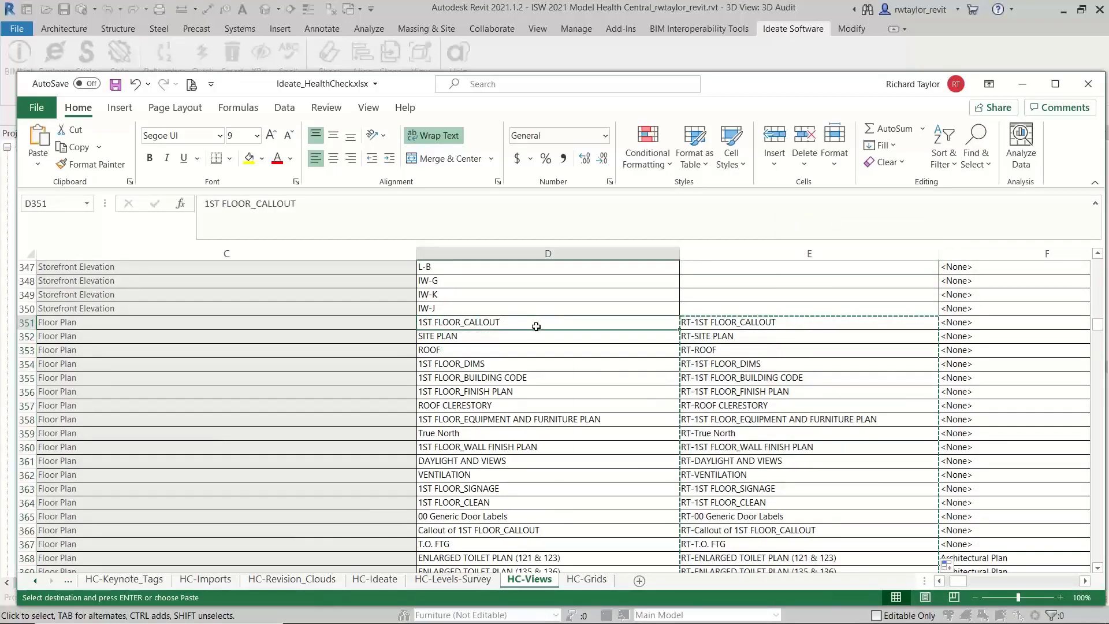
{"action": "right_click", "coordinate": [535, 326]}
{"action": "left_click", "coordinate": [591, 259]}
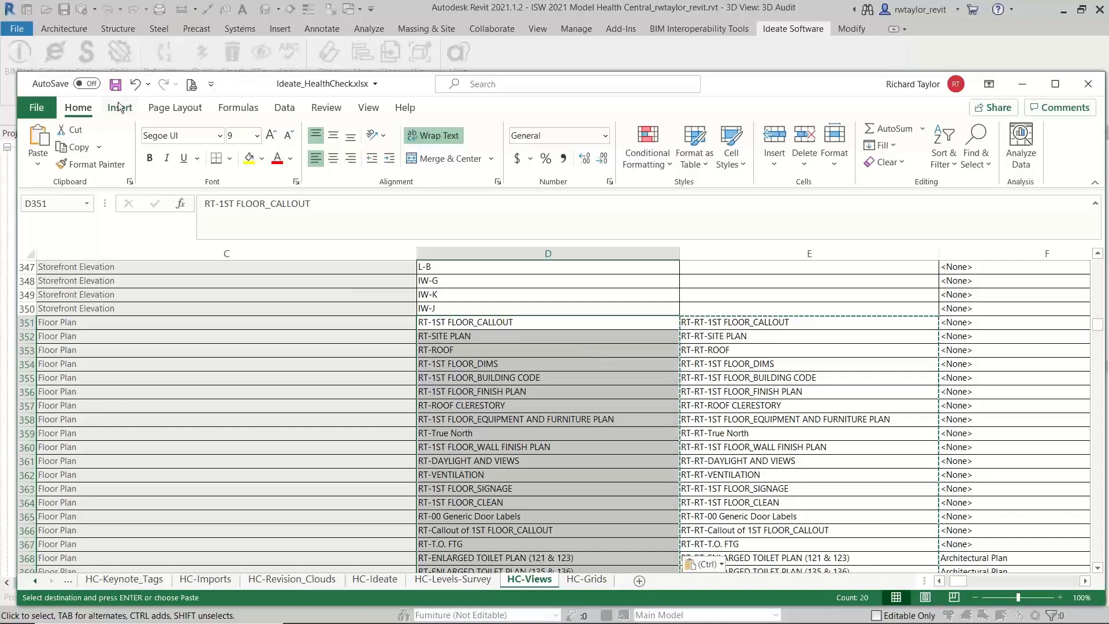
{"action": "left_click", "coordinate": [114, 83]}
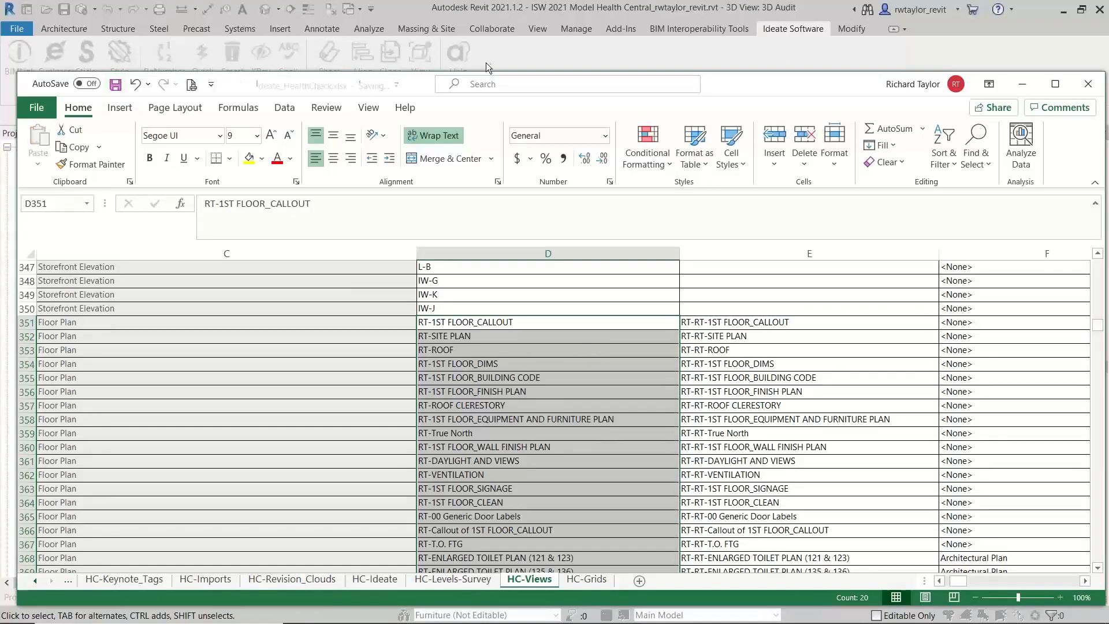
Switch back to Revit and select the HC-Views link in Ideate BIMLink
{"action": "left_click", "coordinate": [506, 52]}
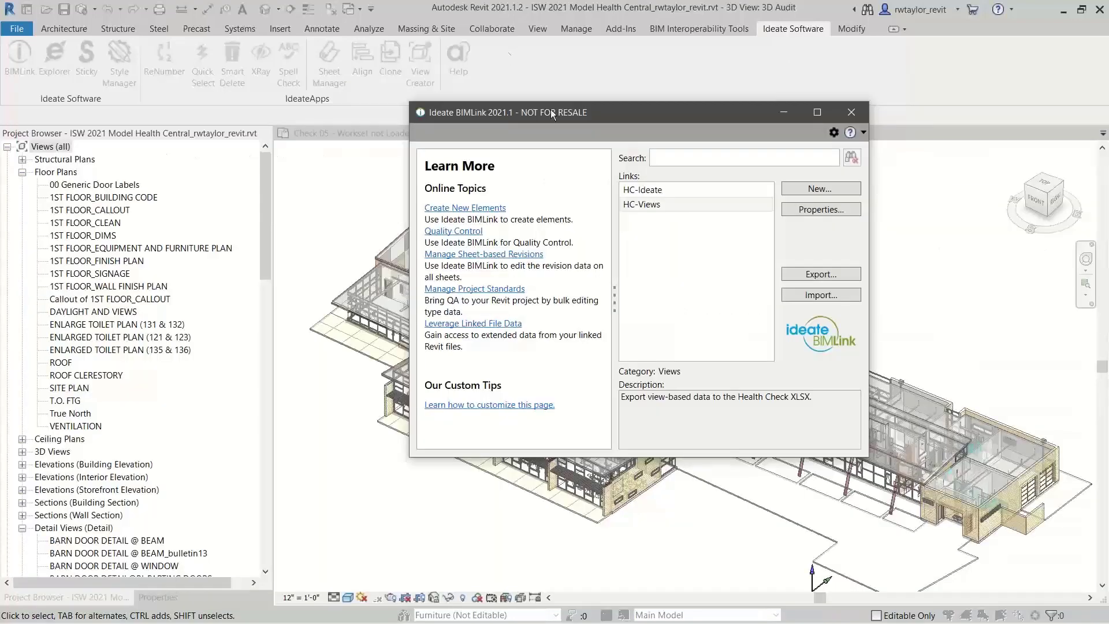
{"action": "left_click", "coordinate": [642, 204]}
{"action": "left_click", "coordinate": [624, 190], "text": "shift"}
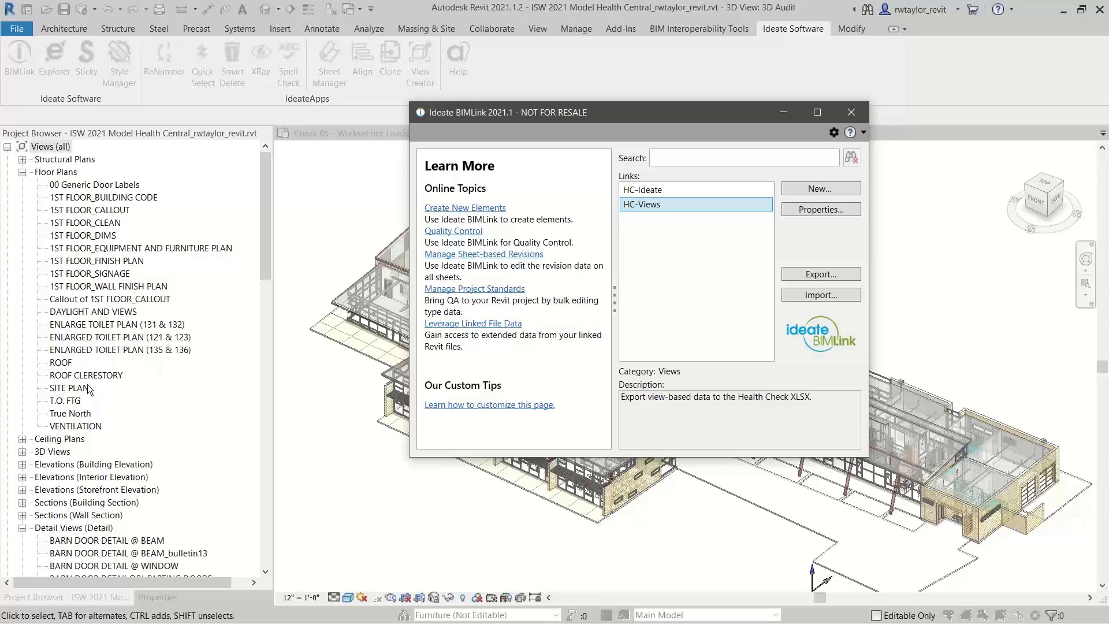
Import the HC-Views worksheet of Ideate_HealthCheck.xlsx into the model to apply the RT- prefixed floor plan names
{"action": "left_click", "coordinate": [805, 296]}
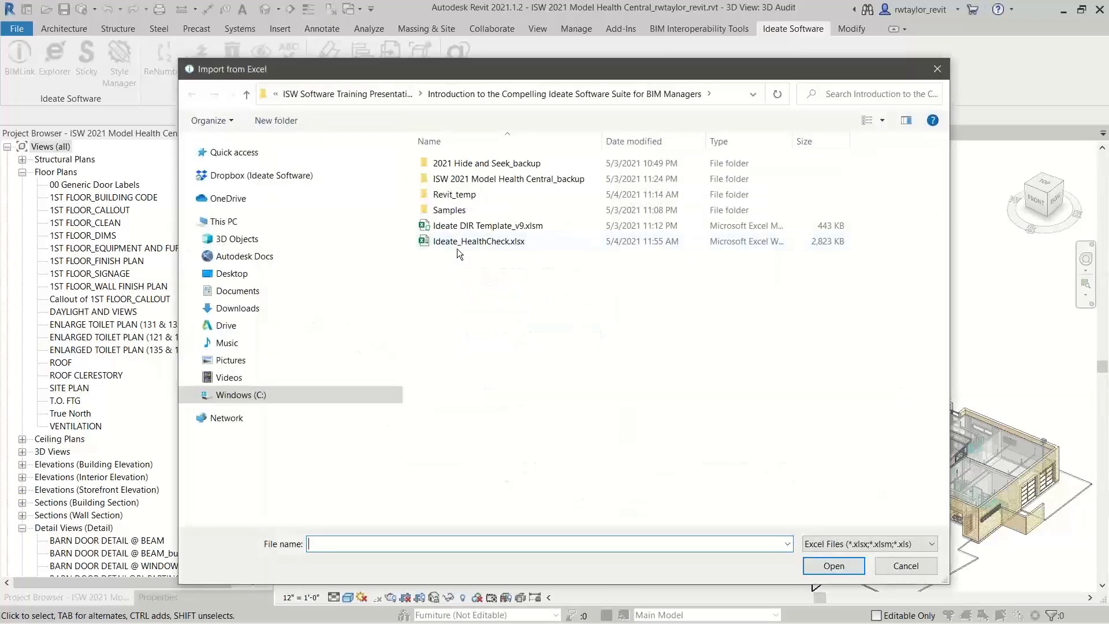
{"action": "left_click", "coordinate": [456, 247]}
{"action": "left_click", "coordinate": [831, 566]}
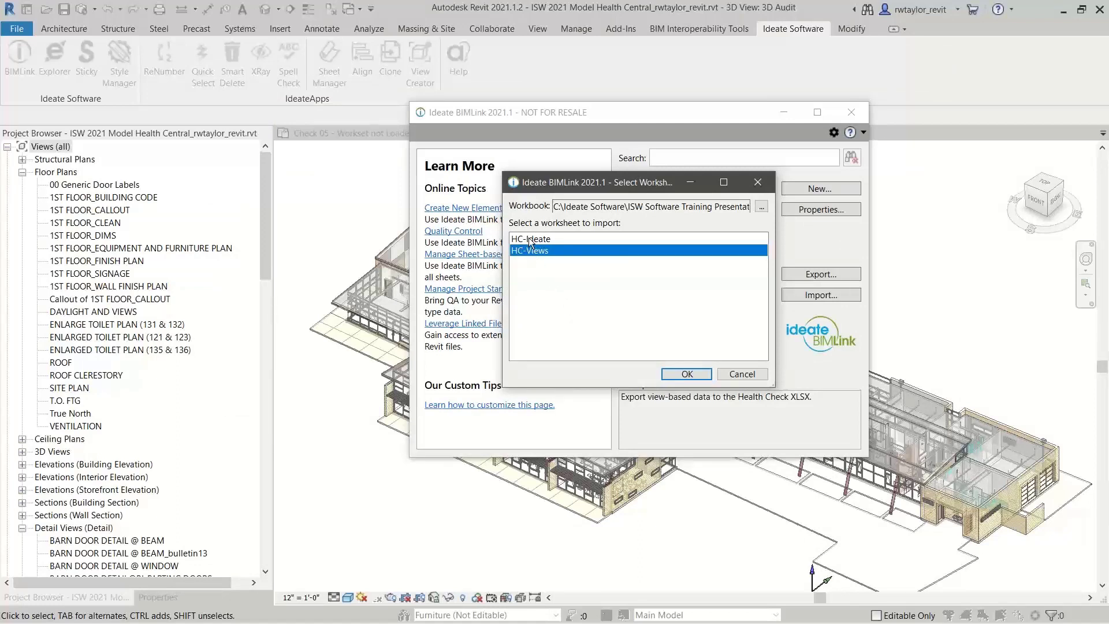
{"action": "left_click_drag", "start_coordinate": [564, 185], "coordinate": [580, 204]}
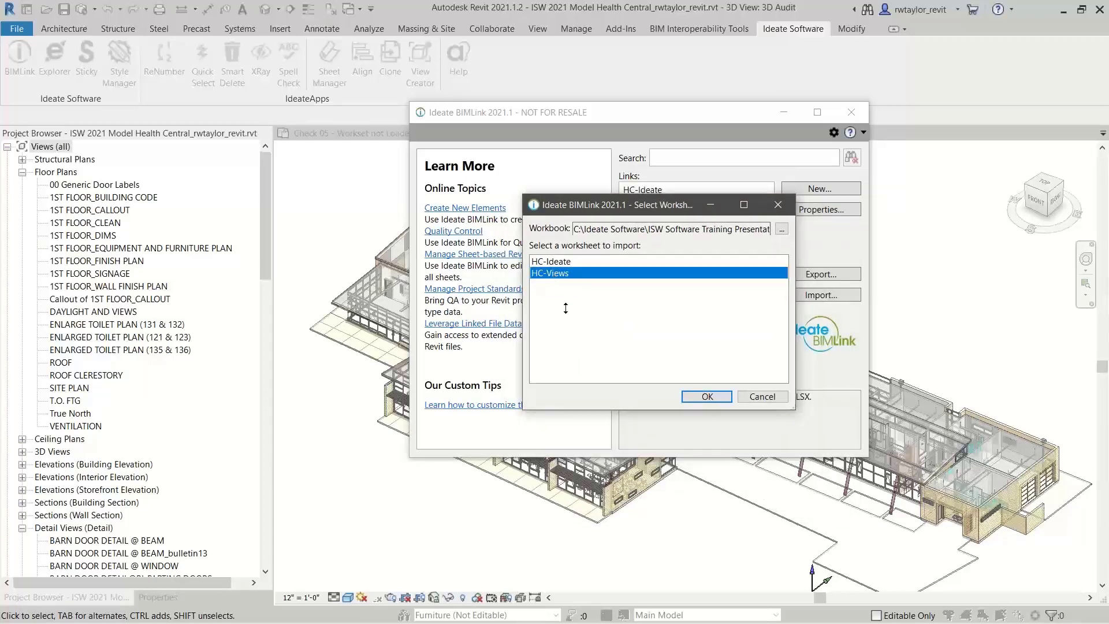
{"action": "left_click", "coordinate": [706, 396]}
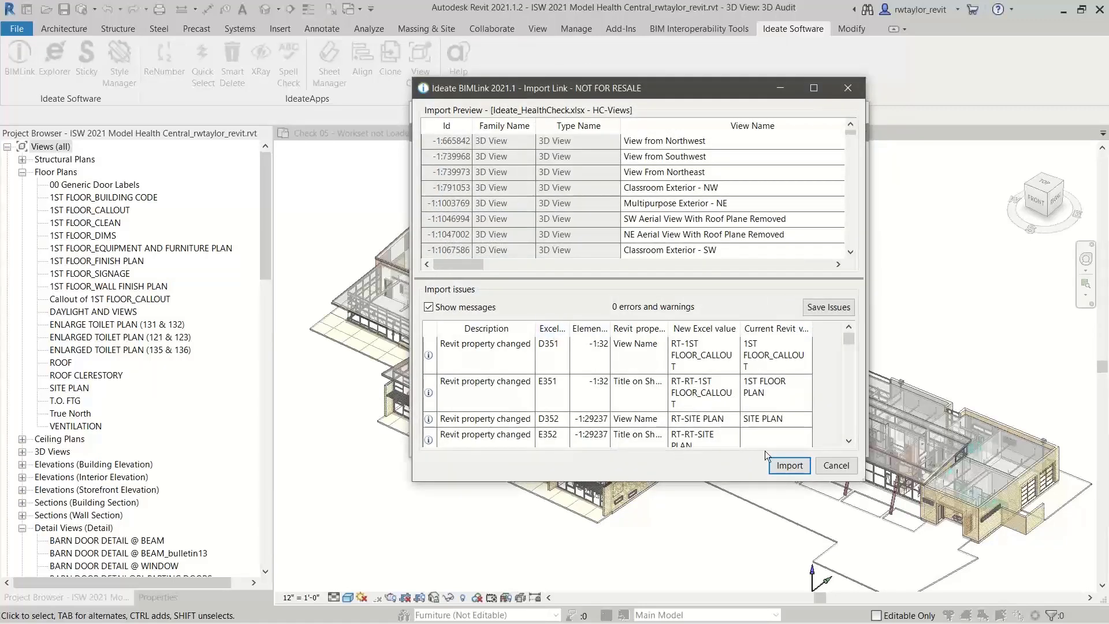
{"action": "left_click_drag", "start_coordinate": [864, 480], "coordinate": [978, 560]}
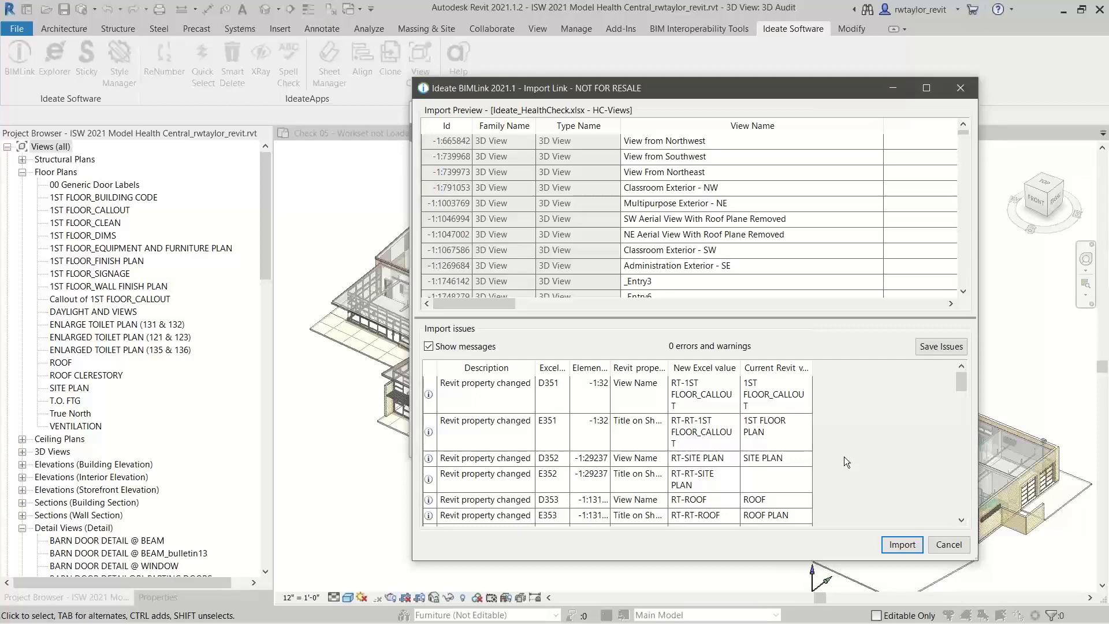
{"action": "left_click", "coordinate": [896, 547]}
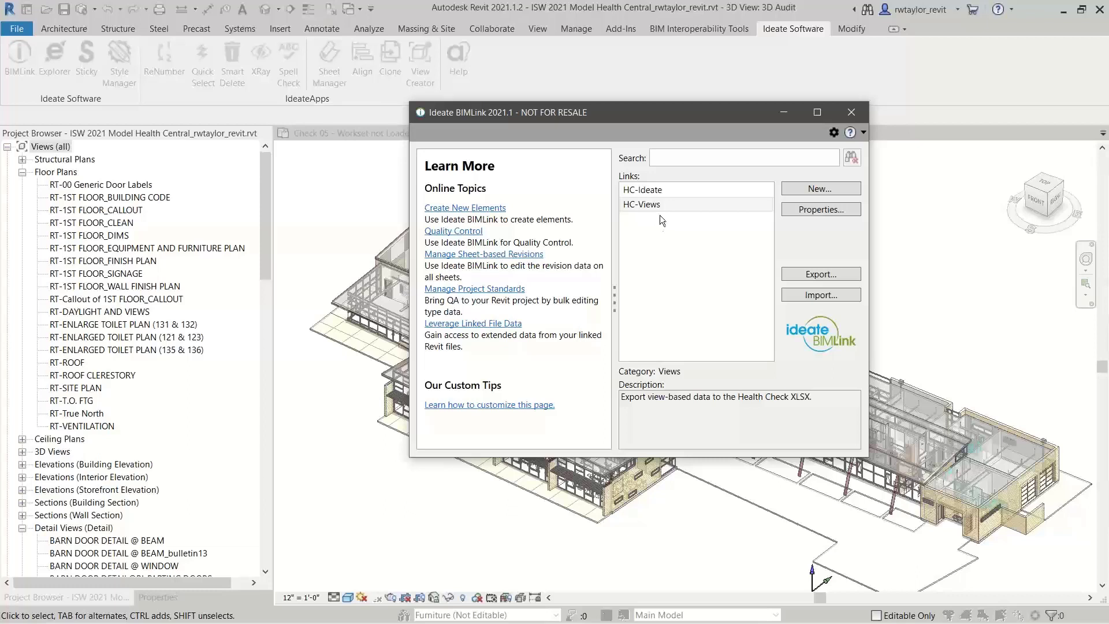
Search the entire sample link library for "rev" and add the Revision_on_Sheet and Revisions links to the project
{"action": "left_click", "coordinate": [796, 188]}
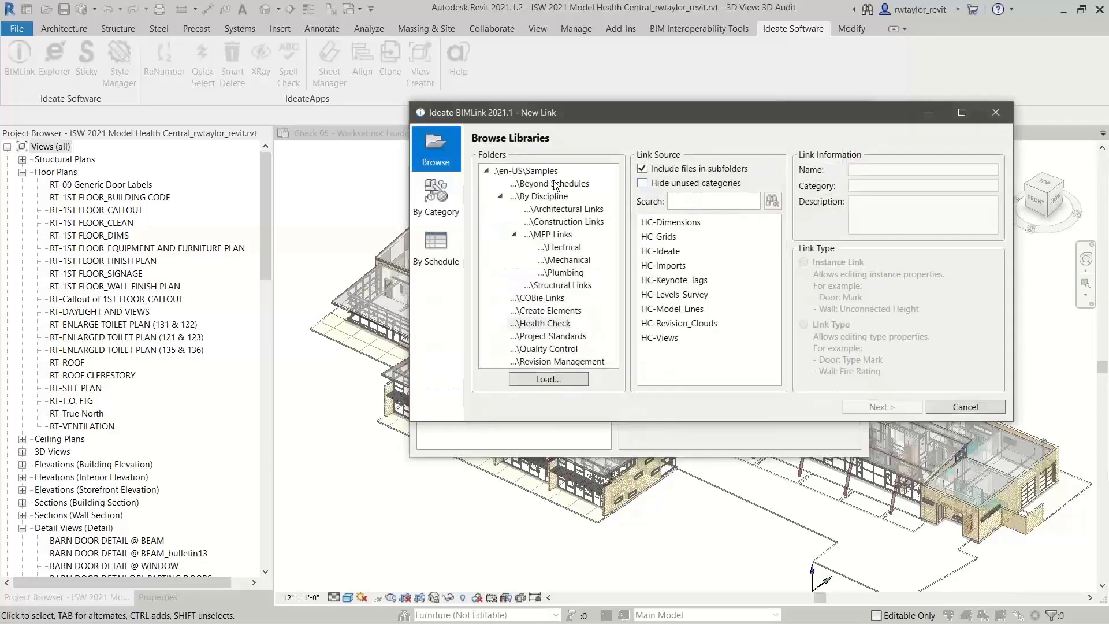
{"action": "left_click", "coordinate": [542, 173]}
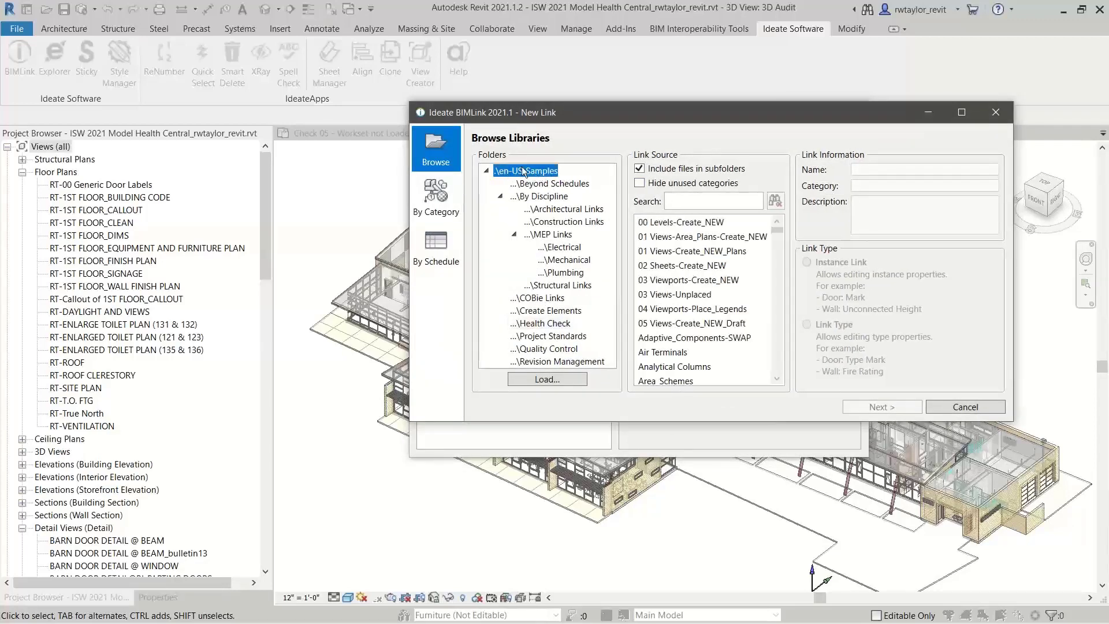
{"action": "left_click", "coordinate": [679, 199]}
{"action": "type", "text": "rev"}
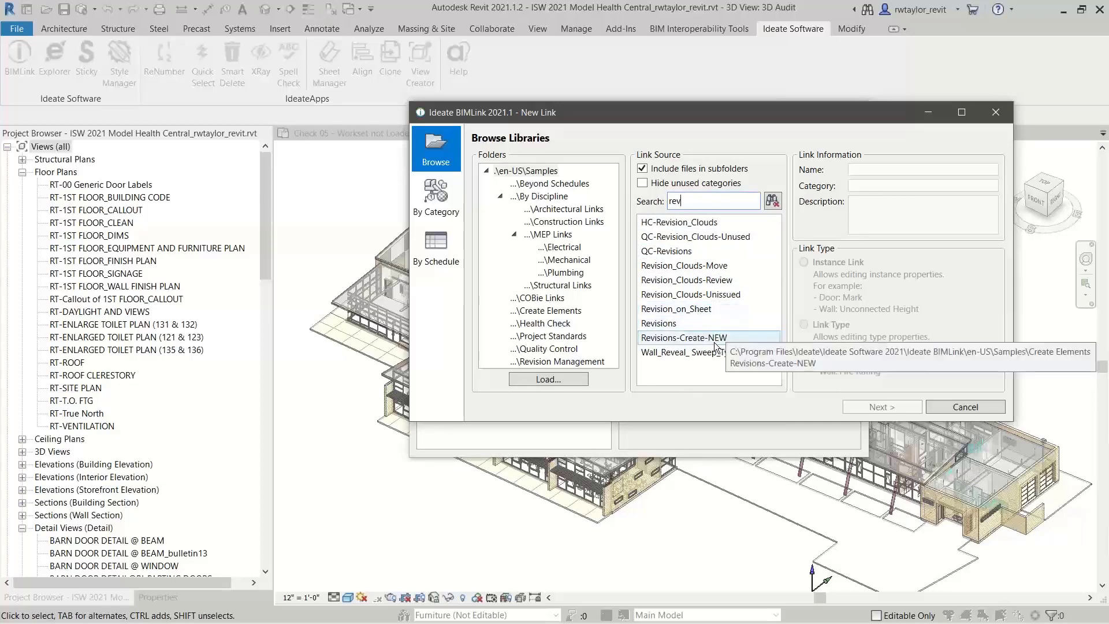
{"action": "left_click", "coordinate": [692, 310]}
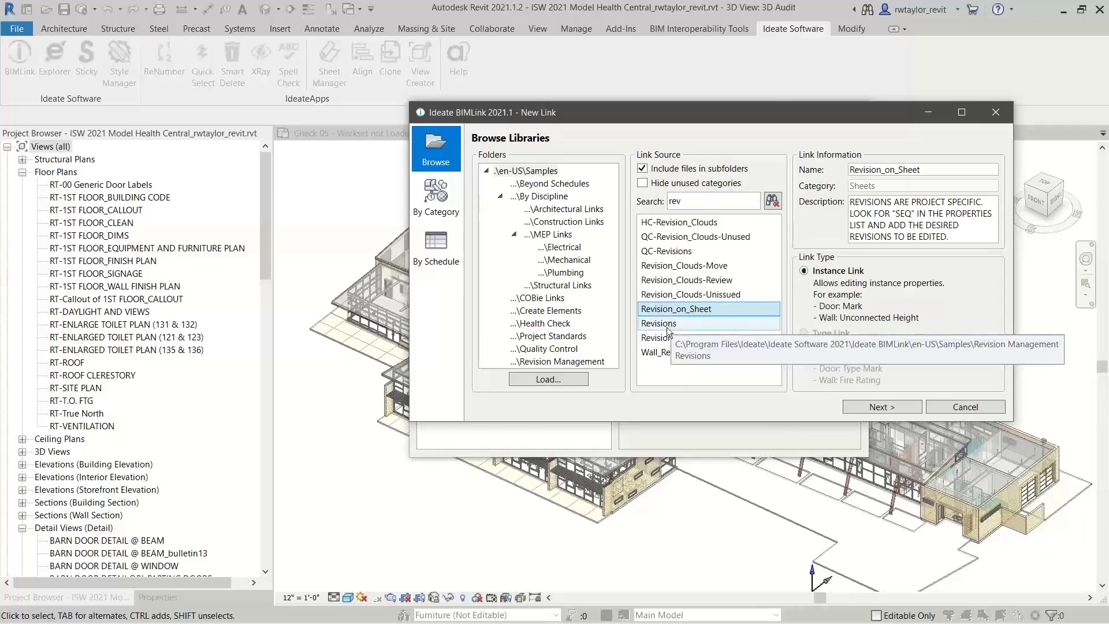
{"action": "left_click", "coordinate": [880, 407]}
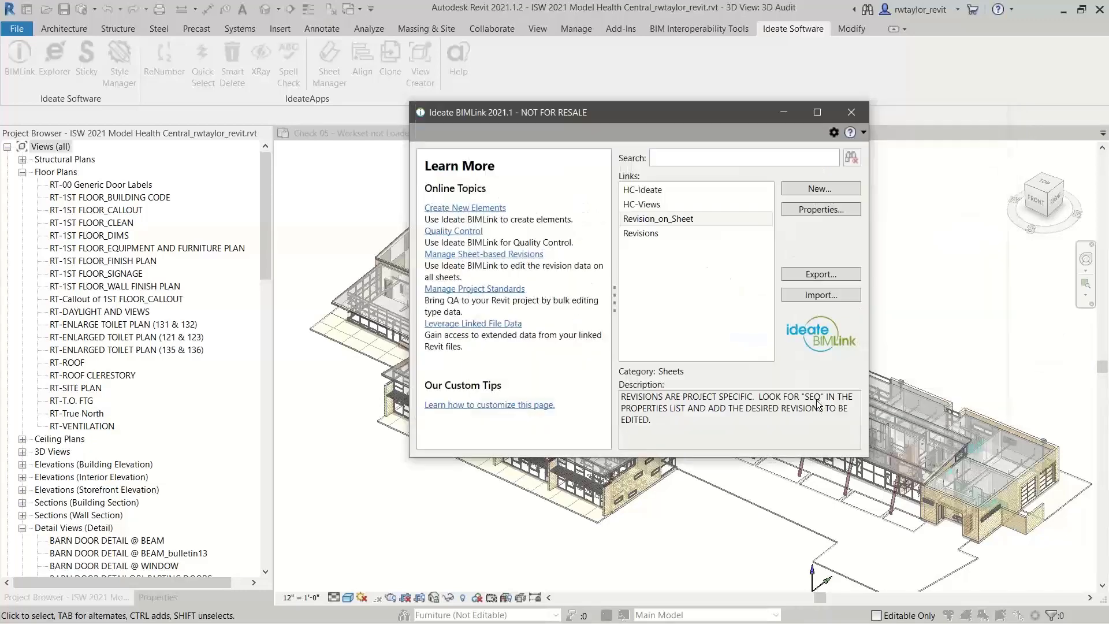
Examine the linked properties and sheet preview of the Revision_on_Sheet link, and close Ideate BIMLink
{"action": "left_click", "coordinate": [638, 224]}
{"action": "left_click", "coordinate": [818, 209]}
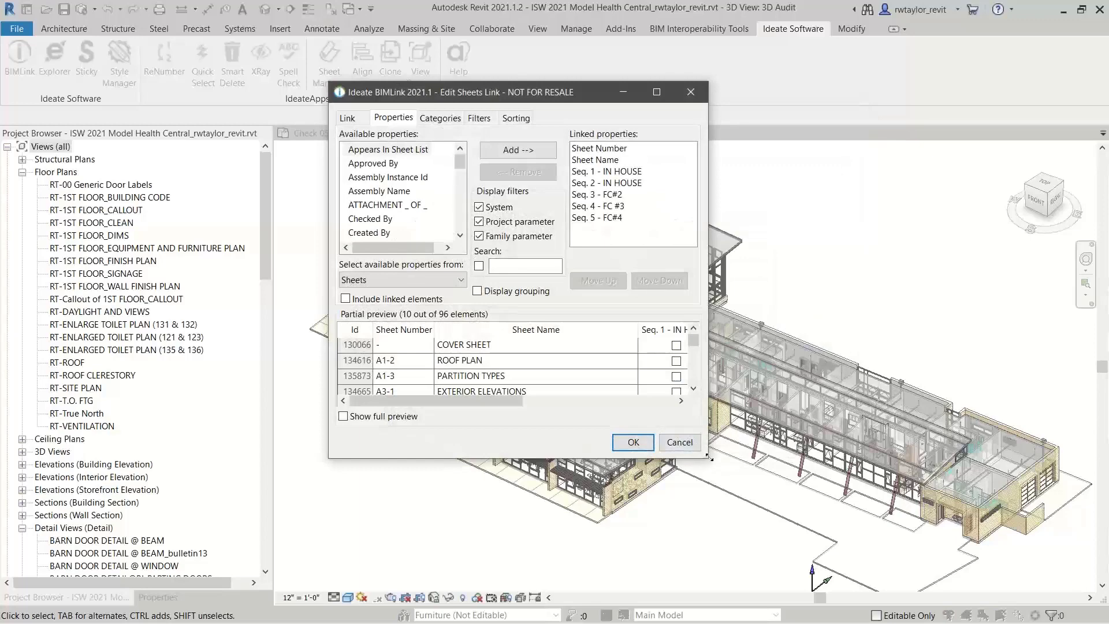
{"action": "left_click_drag", "start_coordinate": [710, 459], "coordinate": [1034, 543]}
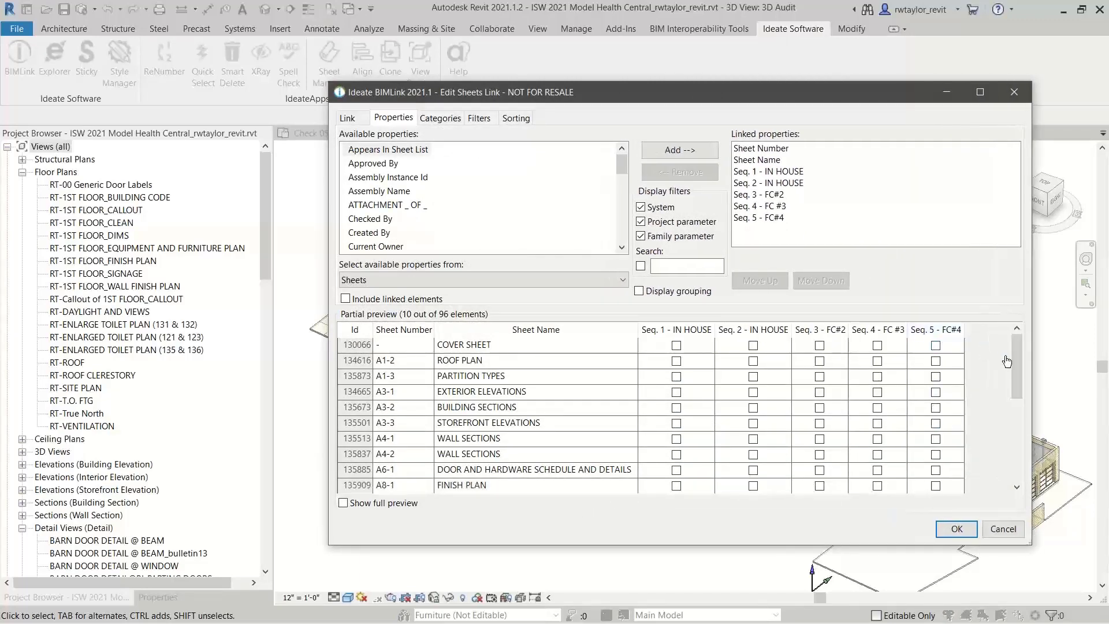
{"action": "left_click_drag", "start_coordinate": [1015, 363], "coordinate": [1014, 336]}
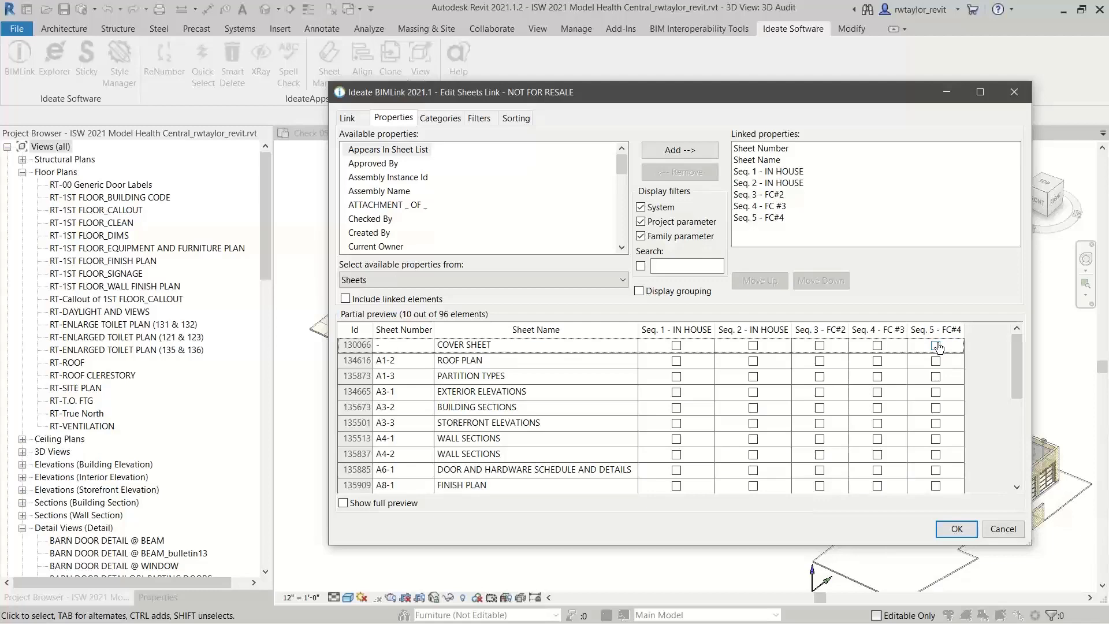
{"action": "left_click", "coordinate": [957, 529]}
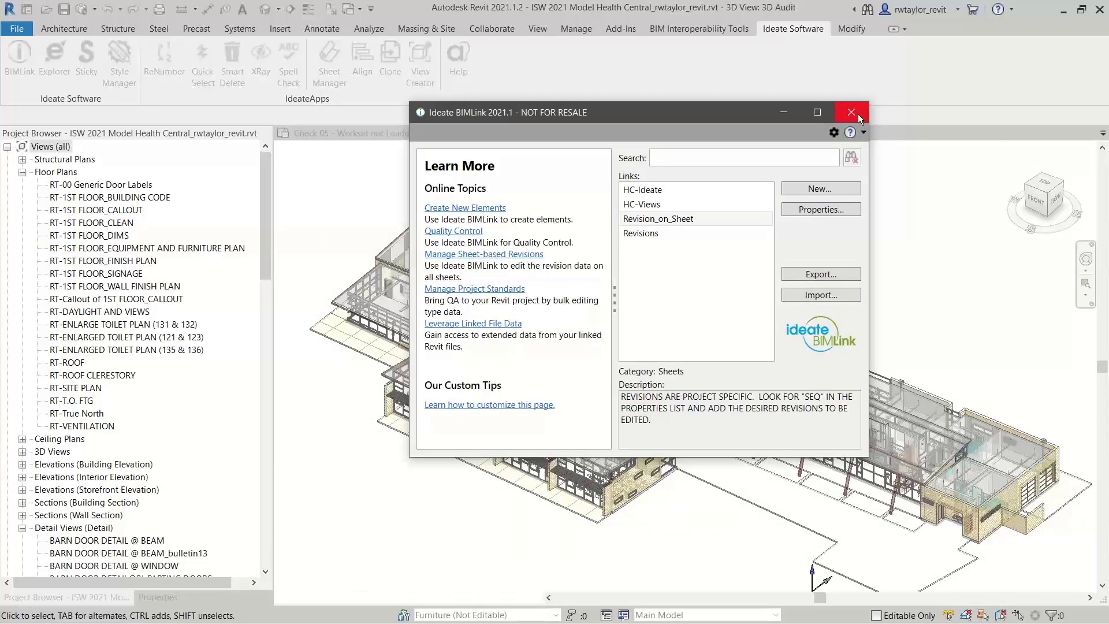
{"action": "left_click", "coordinate": [851, 112]}
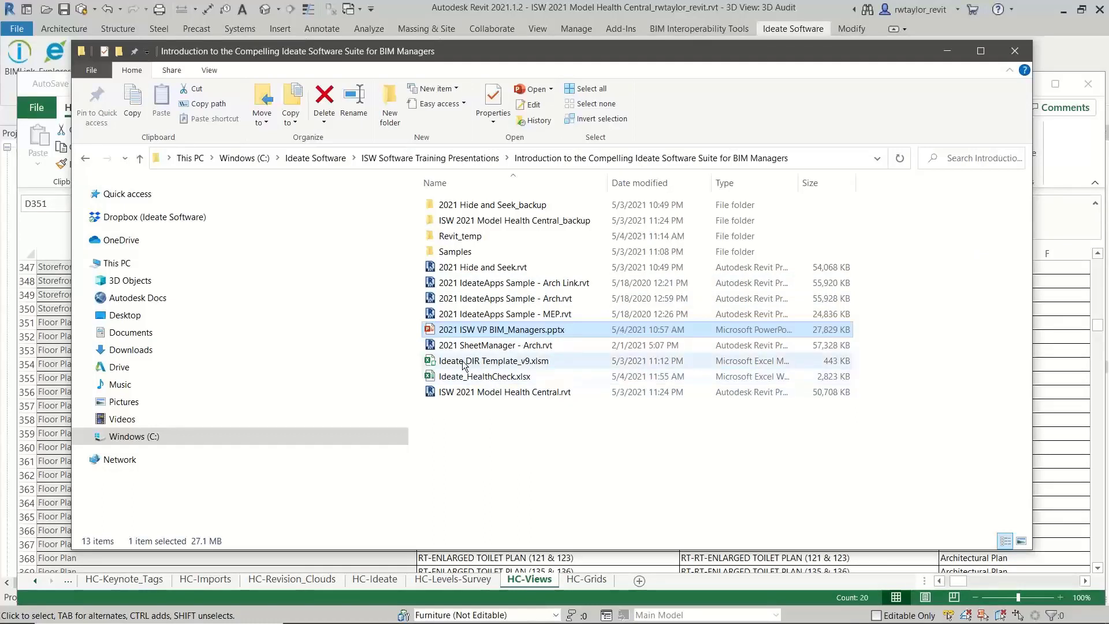
Open Ideate DIR Template_v9.xlsm and examine its DIR, Revisions and Revision_on_Sheet worksheets
{"action": "left_click", "coordinate": [495, 362]}
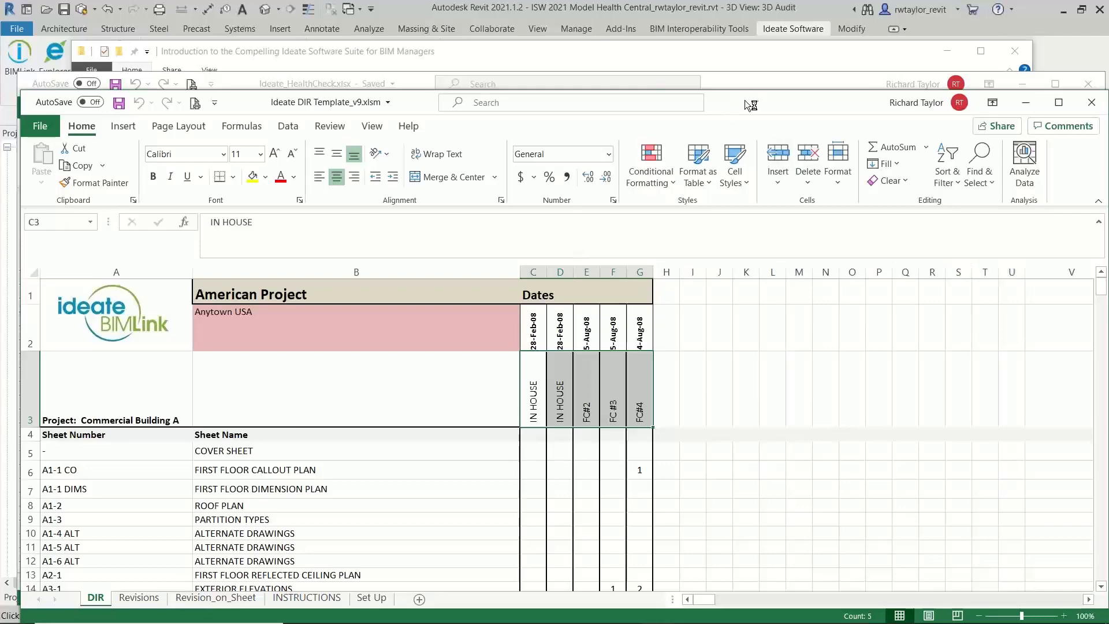
{"action": "left_click_drag", "start_coordinate": [744, 99], "coordinate": [725, 30]}
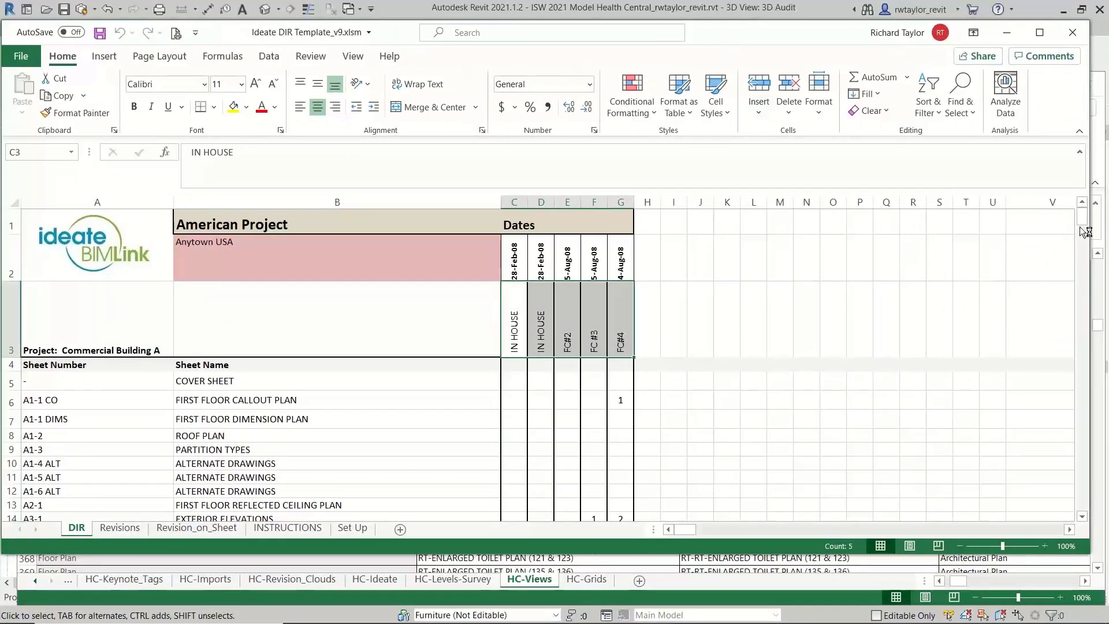
{"action": "mouse_move", "coordinate": [1084, 231]}
{"action": "left_mouse_down"}
{"action": "mouse_move", "coordinate": [1084, 266]}
{"action": "mouse_move", "coordinate": [1082, 224]}
{"action": "left_mouse_up"}
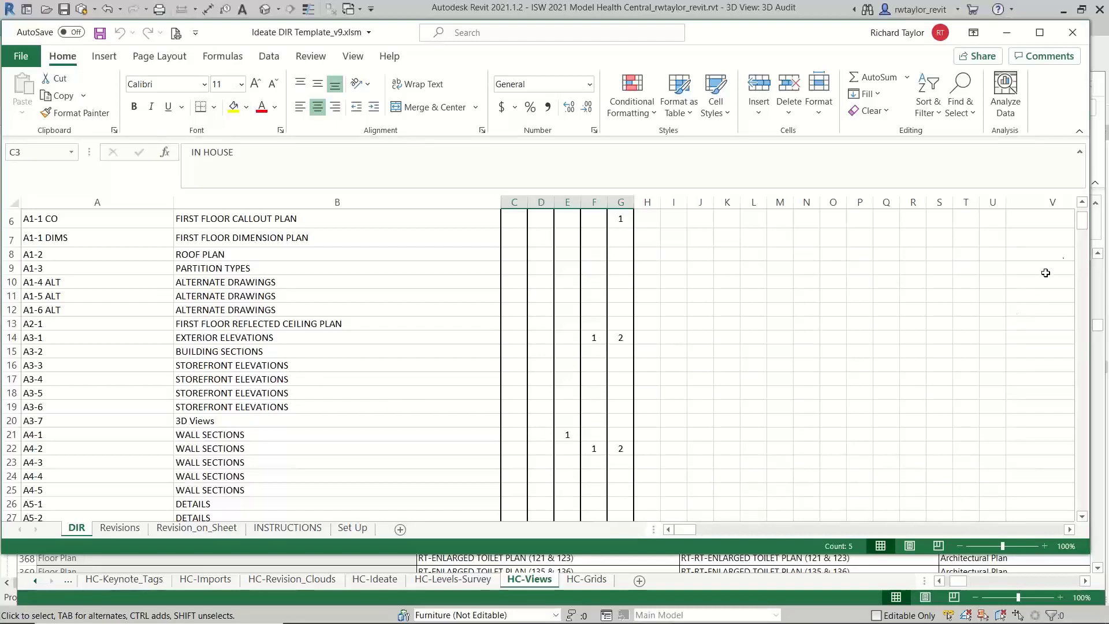
{"action": "left_click_drag", "start_coordinate": [1083, 225], "coordinate": [1083, 218]}
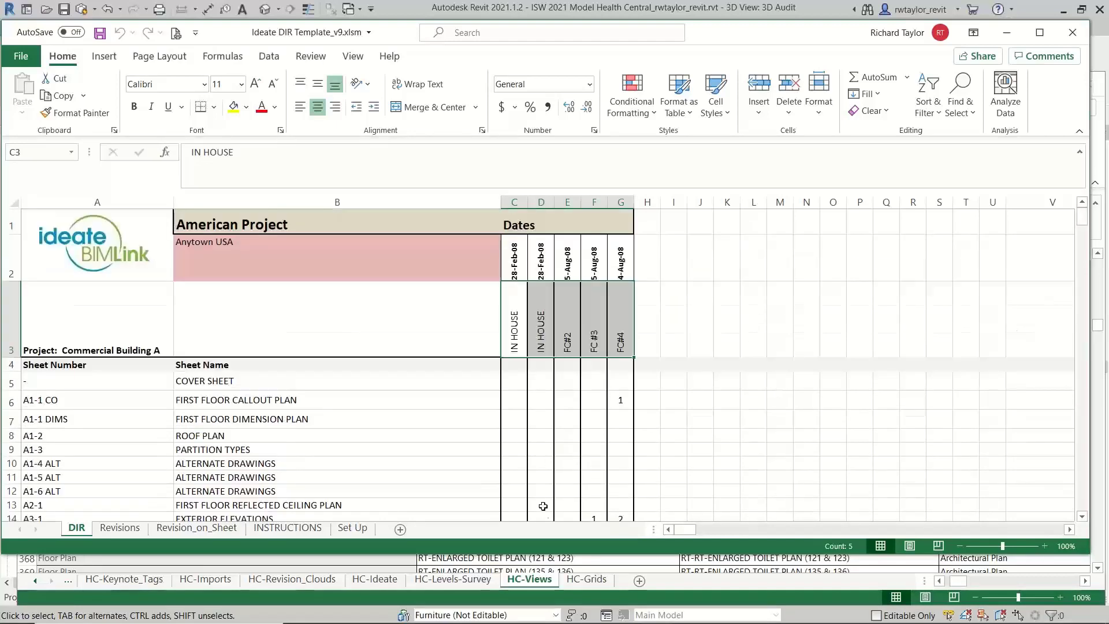
{"action": "left_click", "coordinate": [120, 528]}
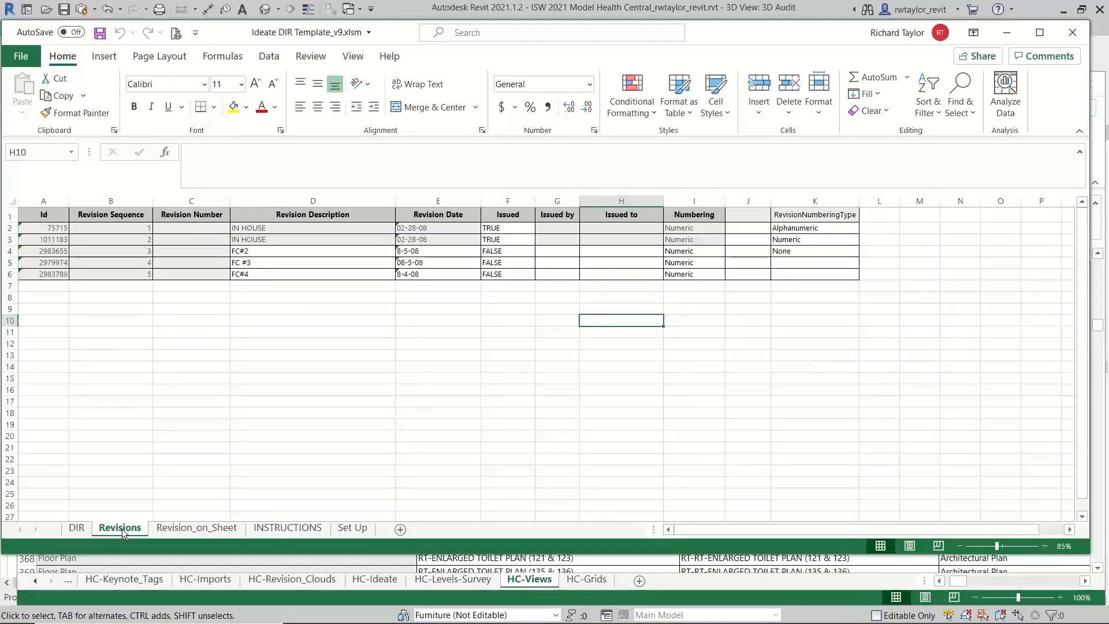
{"action": "left_click", "coordinate": [194, 531]}
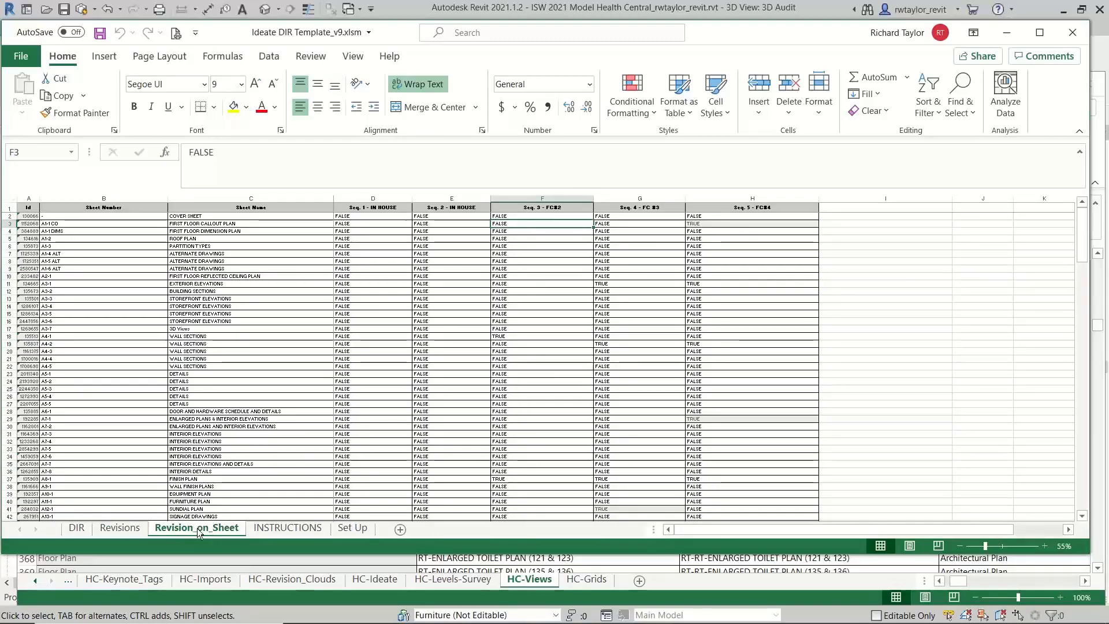
{"action": "left_click", "coordinate": [81, 530]}
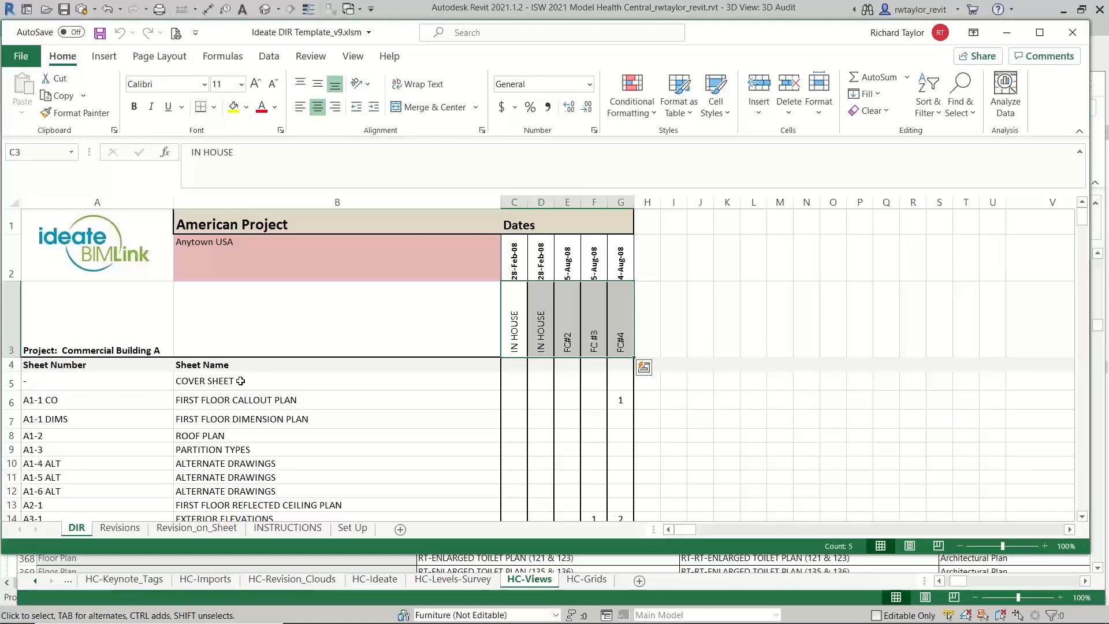
Switch back to Revit and create a new sheet with the ISW E1 30 x 42 Horizontal titleblock, skipping the project save
{"action": "key", "text": "alt+Tab"}
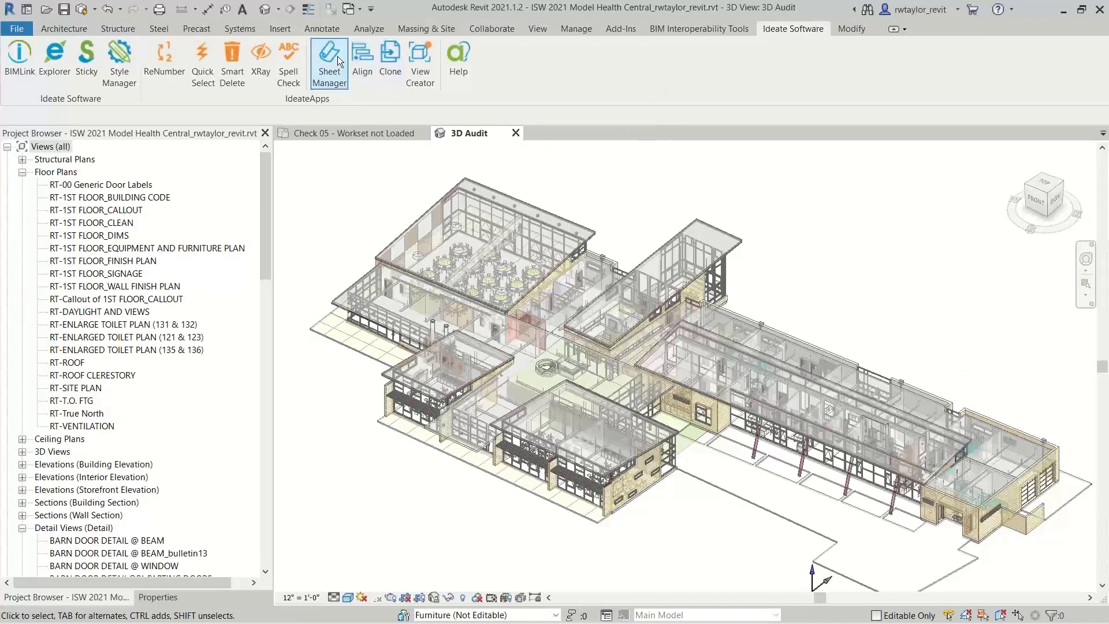
{"action": "left_click", "coordinate": [530, 24]}
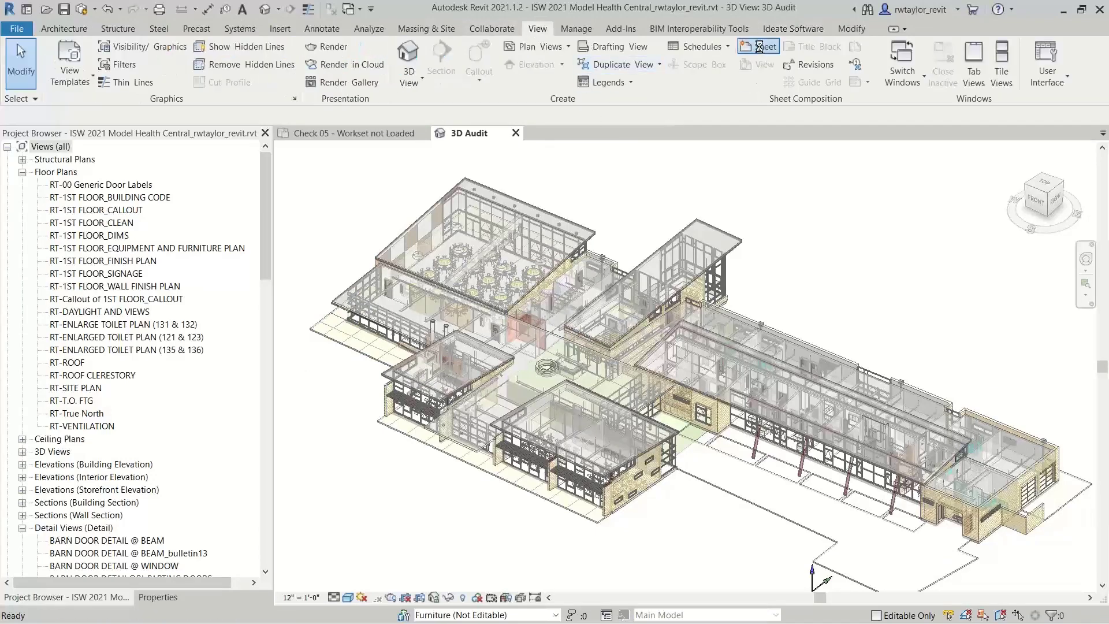
{"action": "left_click", "coordinate": [758, 46]}
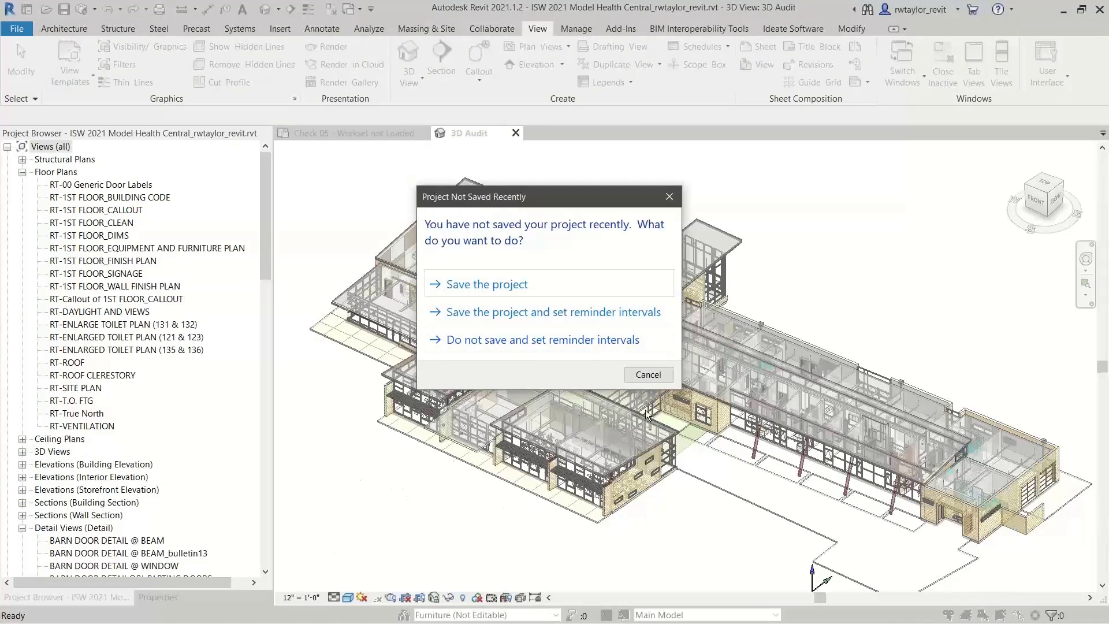
{"action": "left_click", "coordinate": [648, 374]}
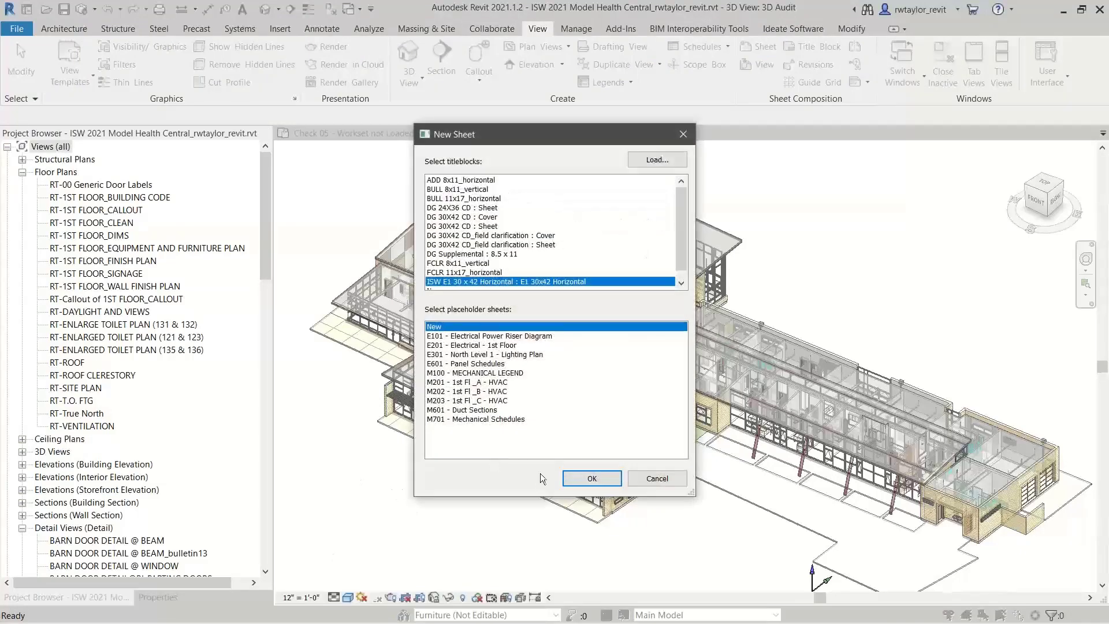
{"action": "left_click", "coordinate": [581, 479]}
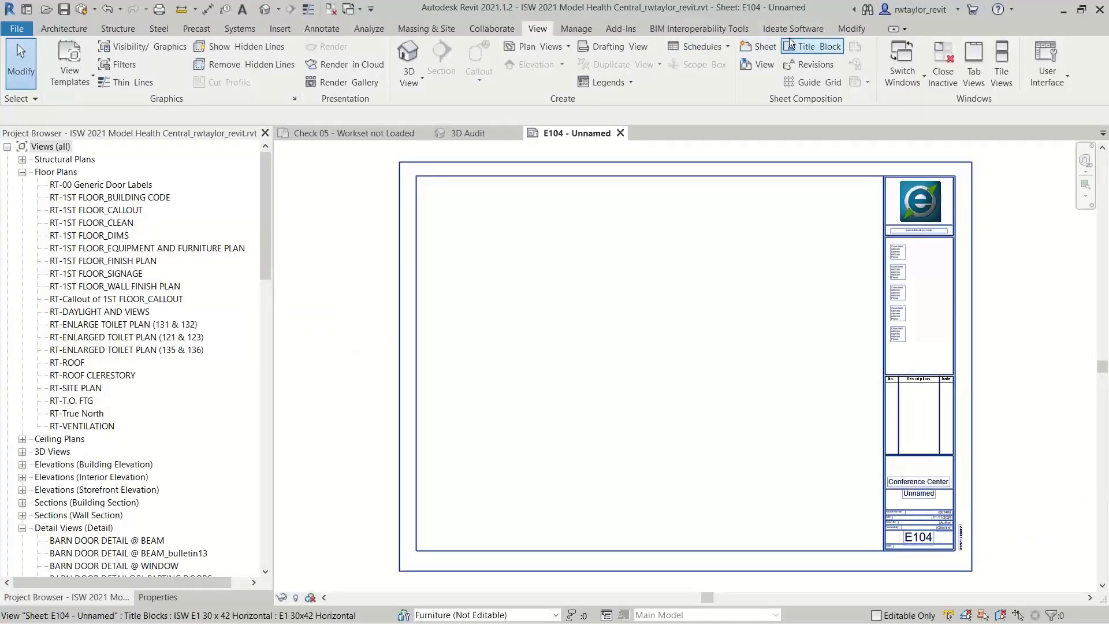
Start a new Excel schedule in Ideate Sticky with Ideate DIR Template_v9.xlsm as its source file
{"action": "left_click", "coordinate": [792, 29]}
{"action": "left_click", "coordinate": [87, 68]}
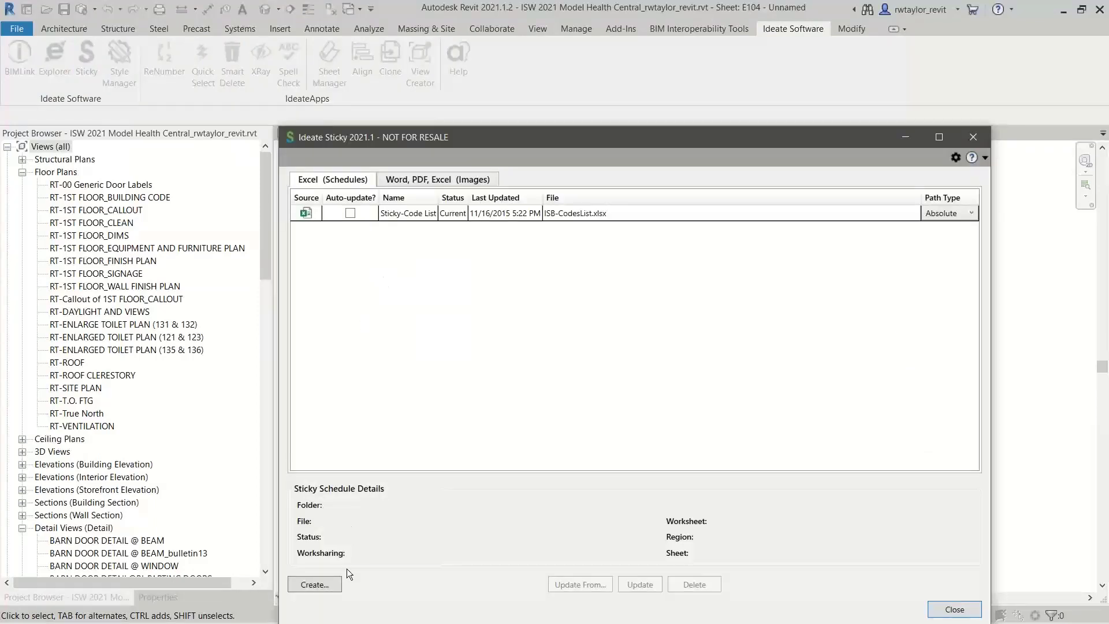
{"action": "left_click", "coordinate": [321, 583]}
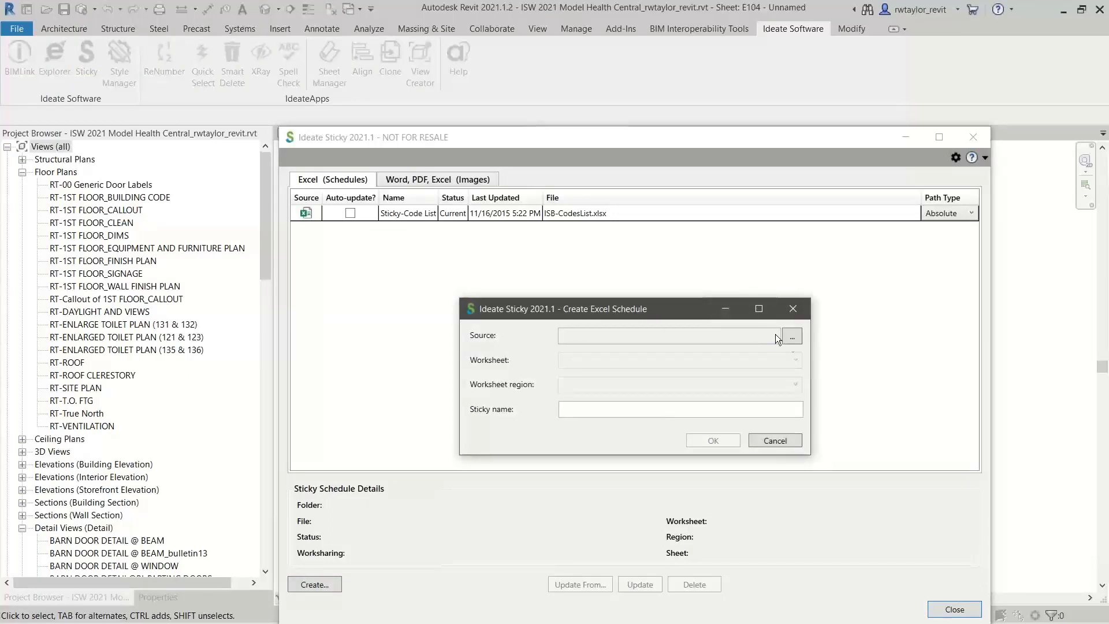
{"action": "left_click", "coordinate": [790, 337]}
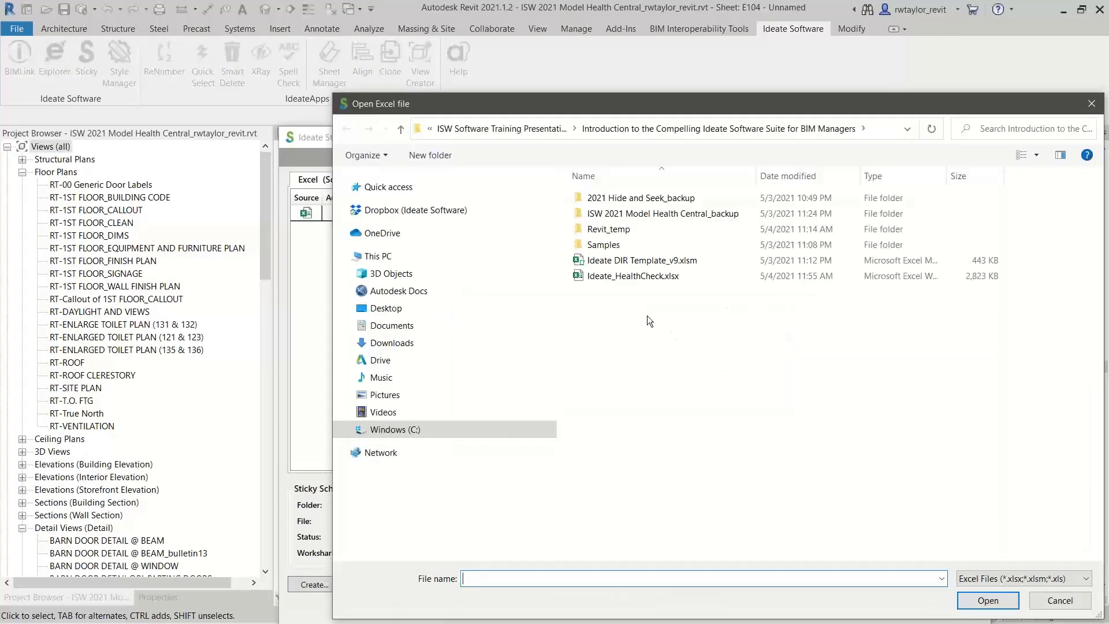
{"action": "left_click", "coordinate": [641, 260]}
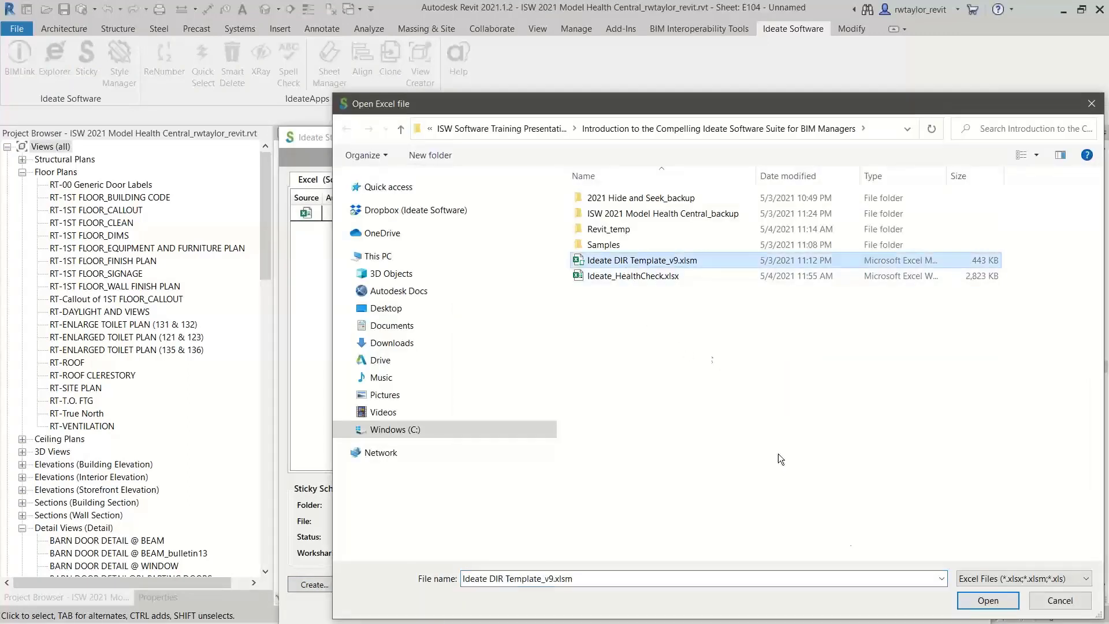
{"action": "left_click", "coordinate": [988, 600]}
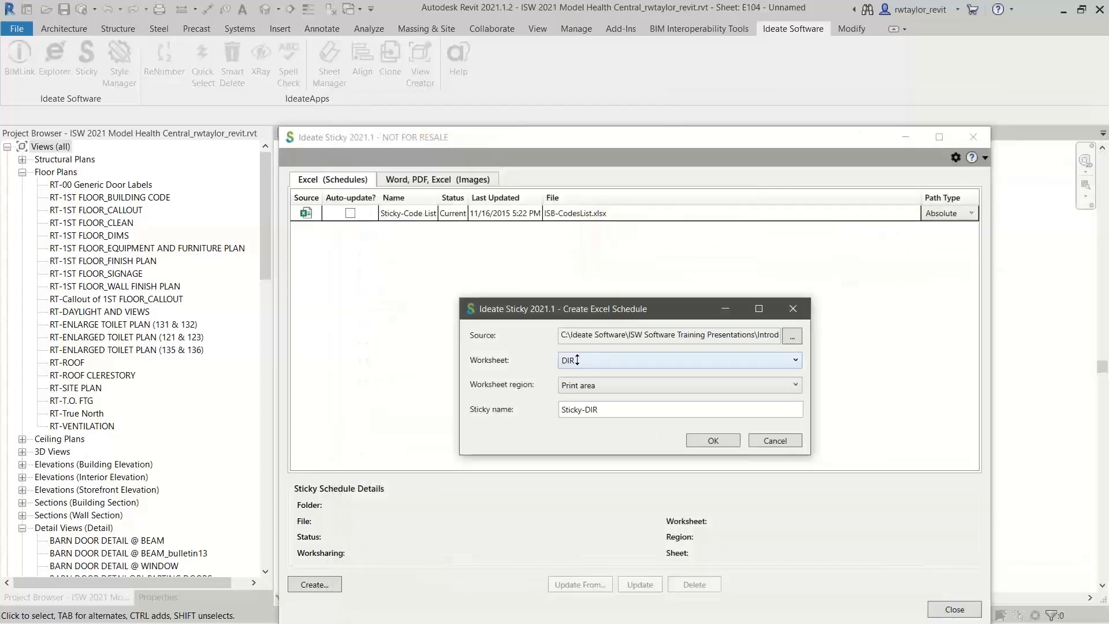
Create the schedule from the print area of the DIR worksheet with the name Revision on Sheet Schedule
{"action": "left_click_drag", "start_coordinate": [552, 304], "coordinate": [537, 208]}
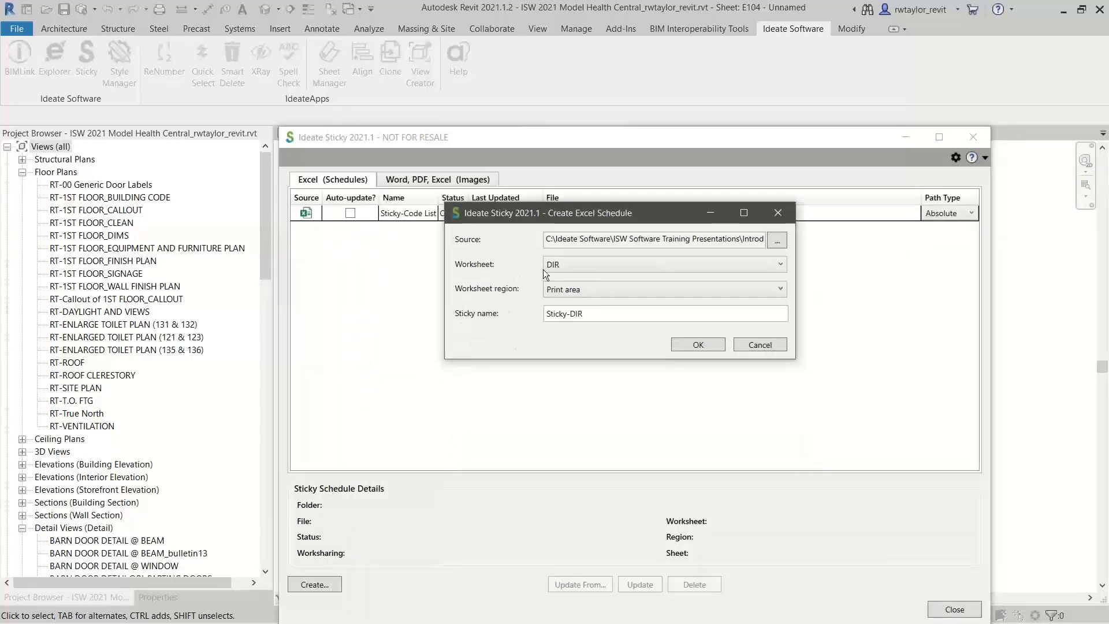
{"action": "left_click", "coordinate": [568, 267]}
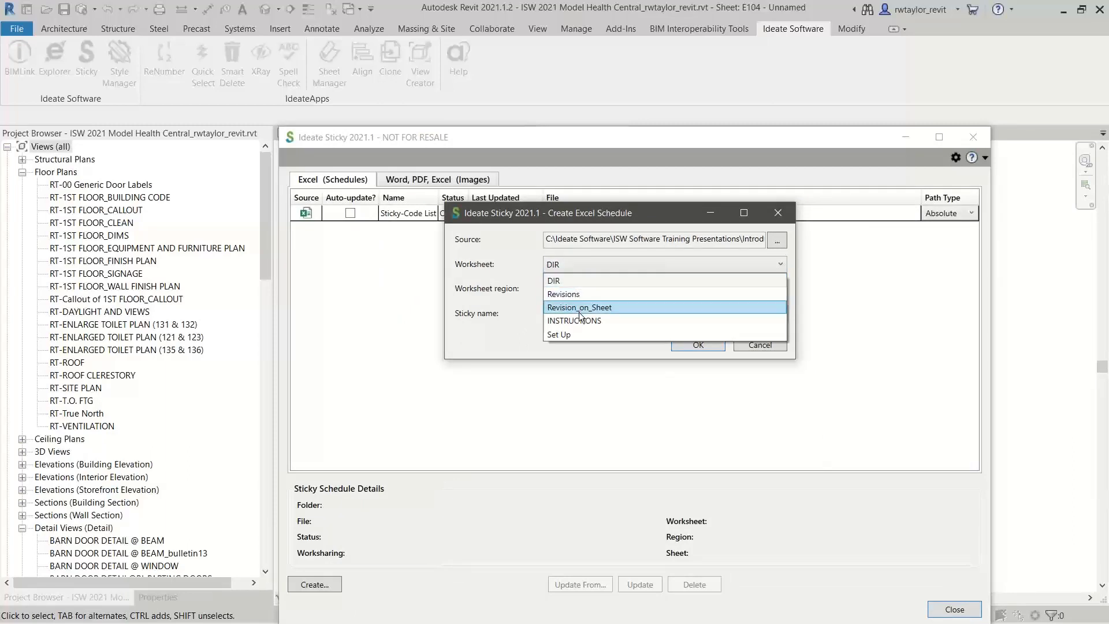
{"action": "left_click", "coordinate": [564, 280]}
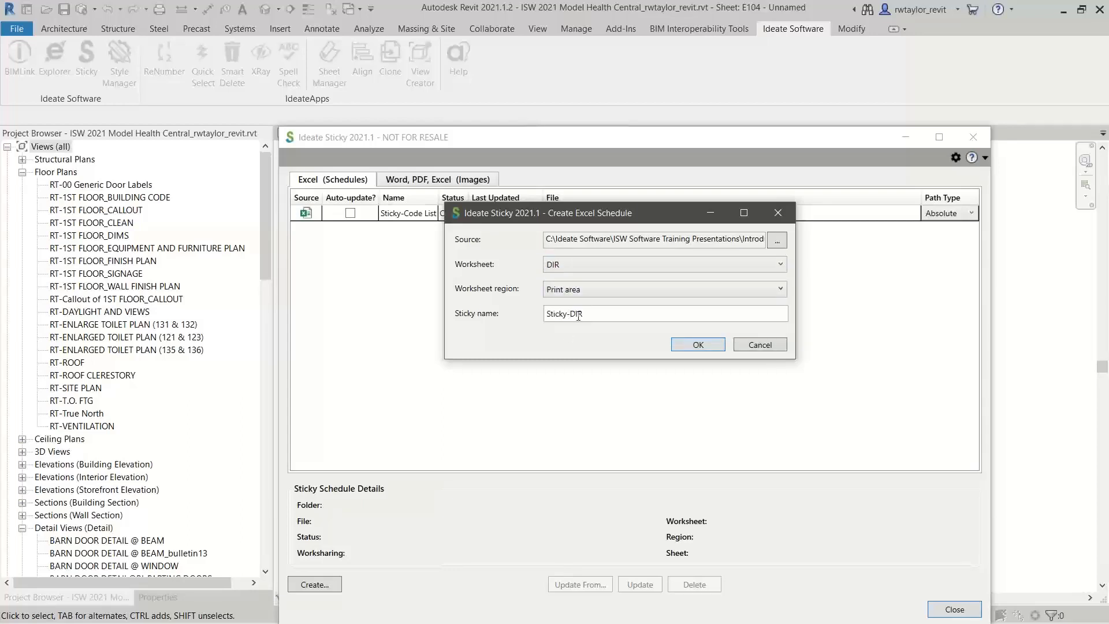
{"action": "left_click_drag", "start_coordinate": [595, 316], "coordinate": [548, 320]}
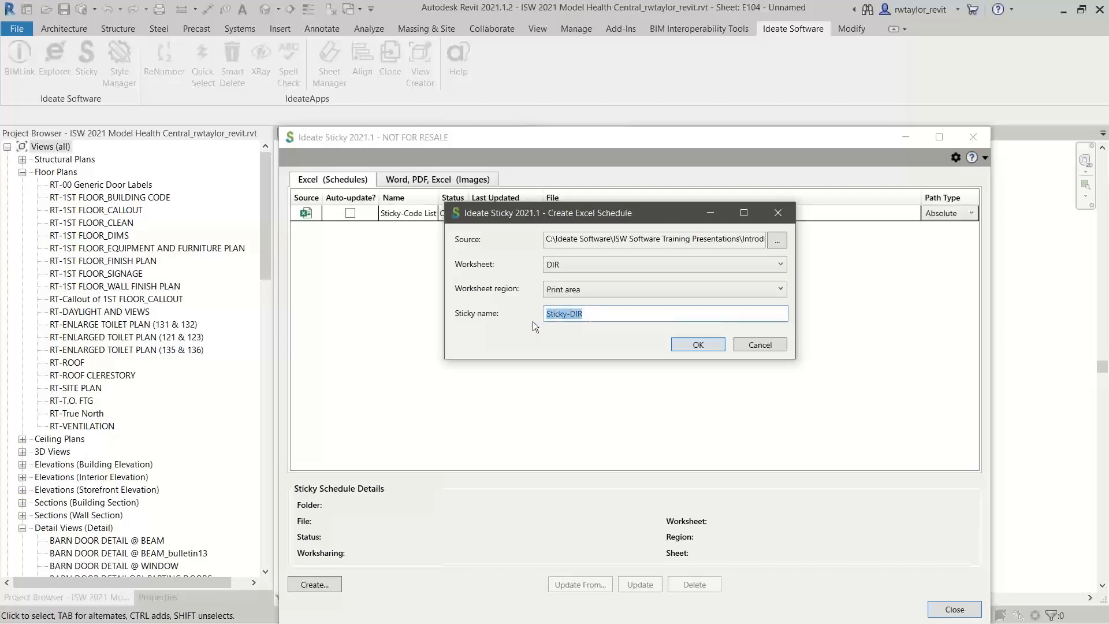
{"action": "type", "text": "Revision on Sheet Schedule"}
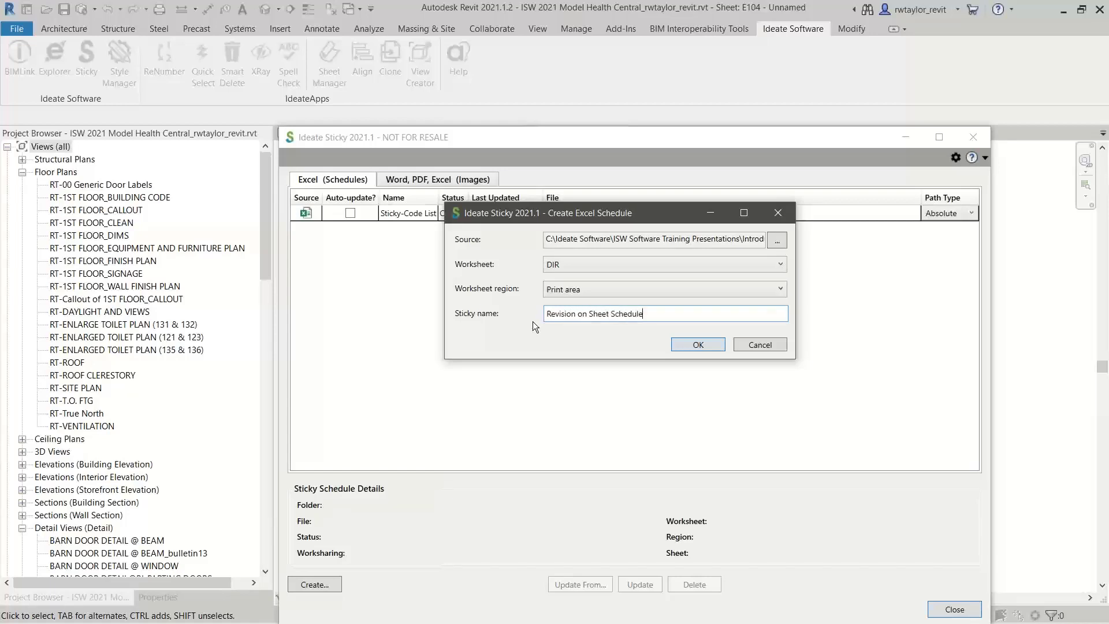
{"action": "left_click", "coordinate": [708, 343]}
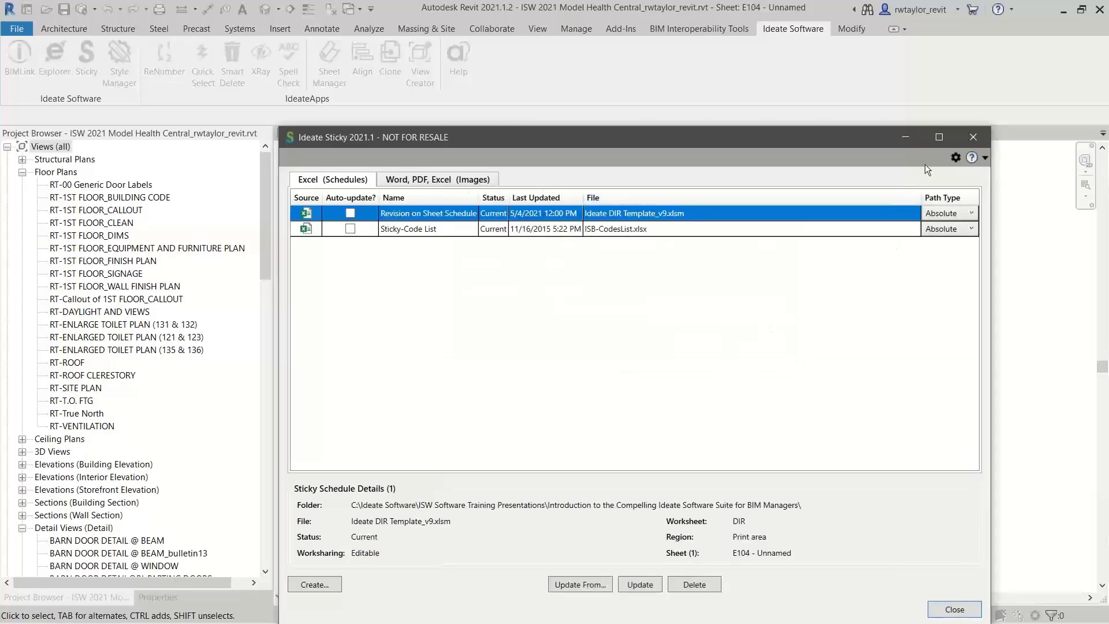
Close Ideate Sticky, place the schedule at the upper-left of sheet E104's drawing area, and examine its header and sheet list
{"action": "left_click", "coordinate": [954, 610]}
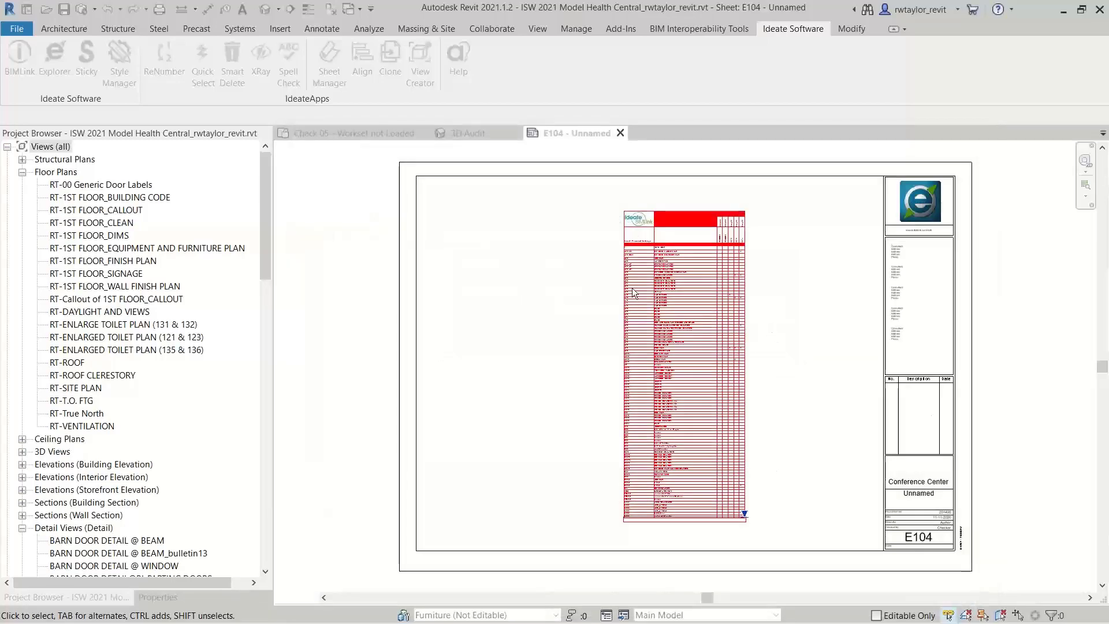
{"action": "left_click", "coordinate": [626, 265]}
{"action": "left_click_drag", "start_coordinate": [626, 266], "coordinate": [434, 241]}
{"action": "left_click", "coordinate": [579, 236]}
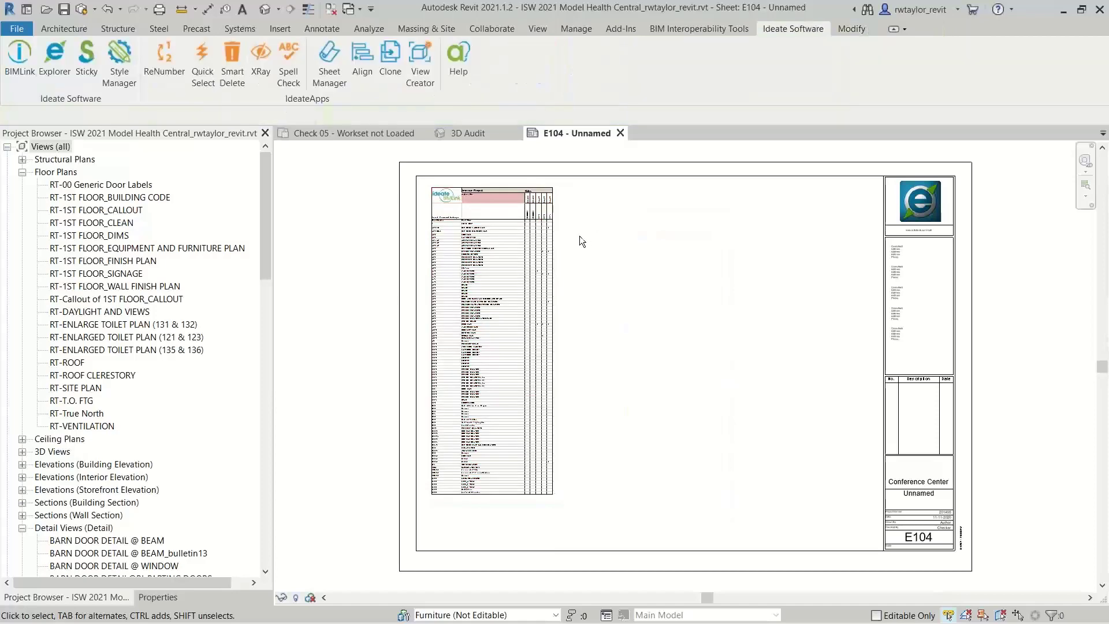
{"action": "scroll", "coordinate": [526, 231], "scroll_direction": "up", "scroll_amount": 5}
{"action": "middle_click_drag", "start_coordinate": [624, 317], "coordinate": [788, 474]}
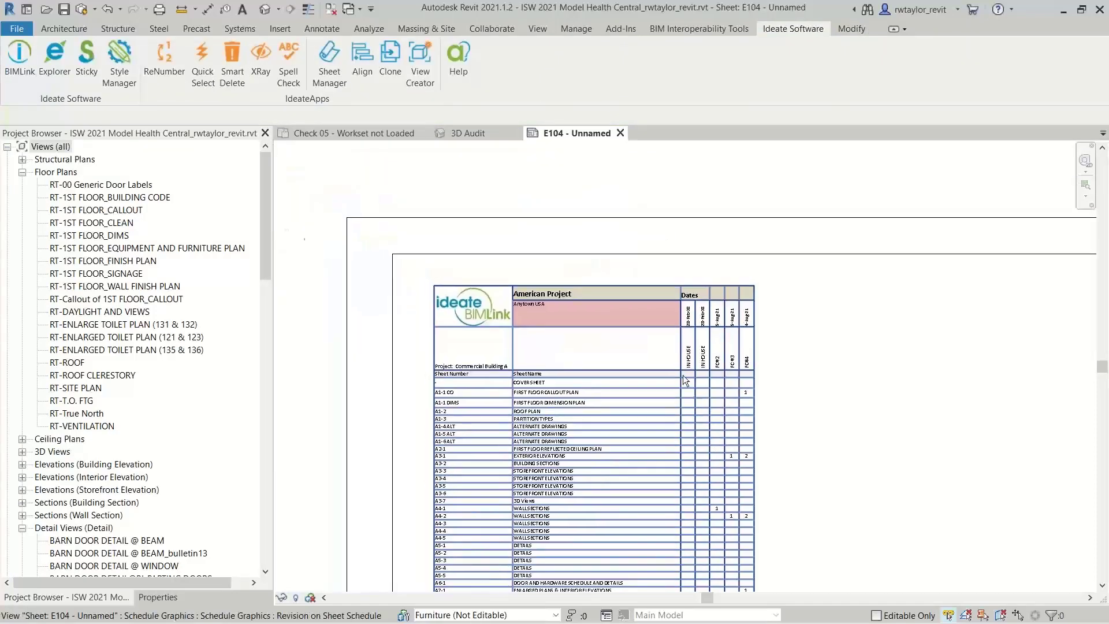
{"action": "scroll", "coordinate": [683, 375], "scroll_direction": "up", "scroll_amount": 3}
{"action": "middle_click_drag", "start_coordinate": [687, 377], "coordinate": [818, 407]}
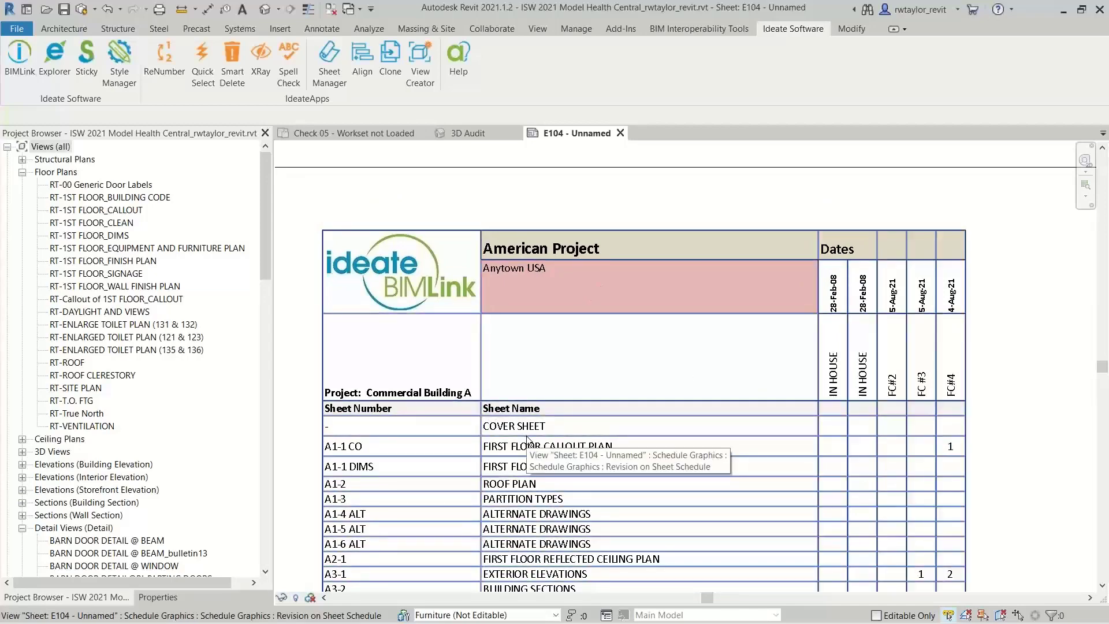
Switch to Excel and change the project title in cell B1 of the DIR worksheet to Boston Lab Center
{"action": "key", "text": "alt+Tab"}
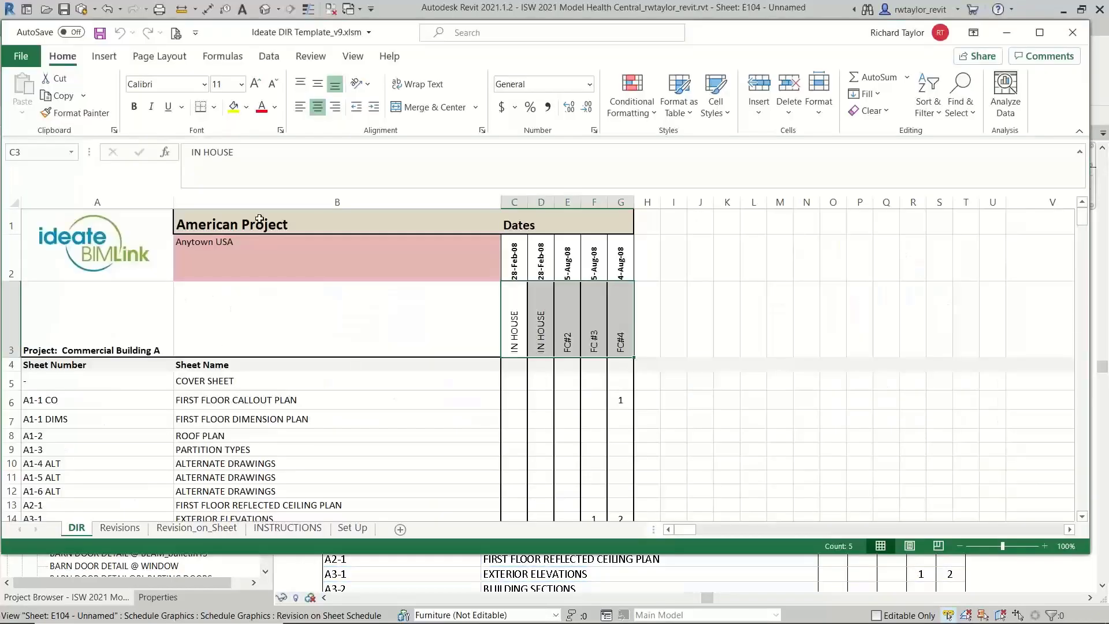
{"action": "left_click", "coordinate": [223, 224]}
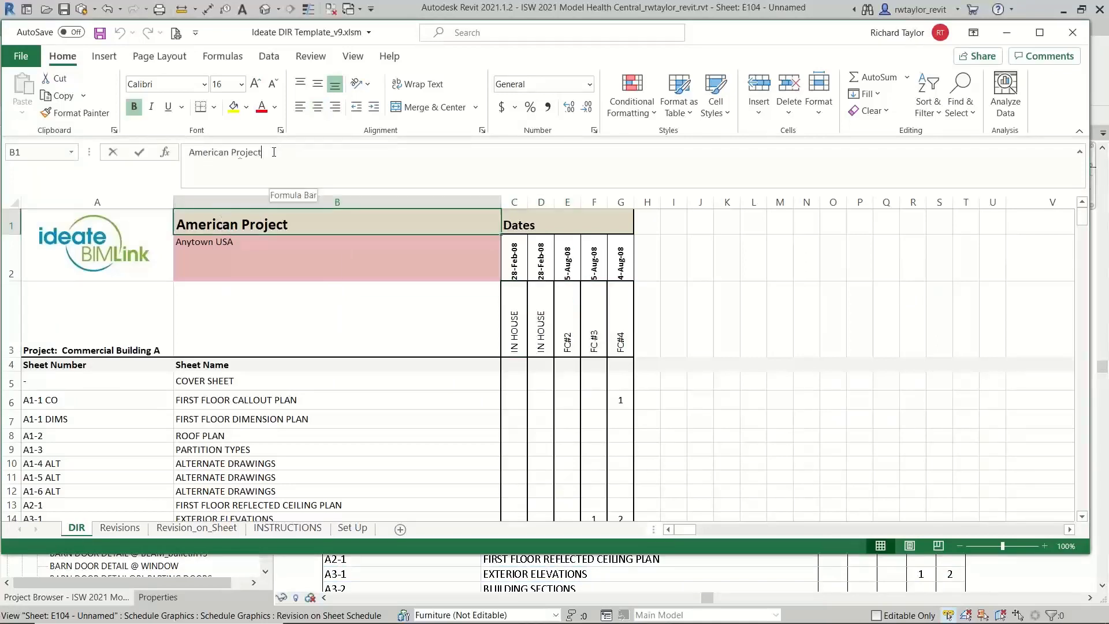
{"action": "left_click_drag", "start_coordinate": [263, 153], "coordinate": [163, 162]}
{"action": "type", "text": "Boston"}
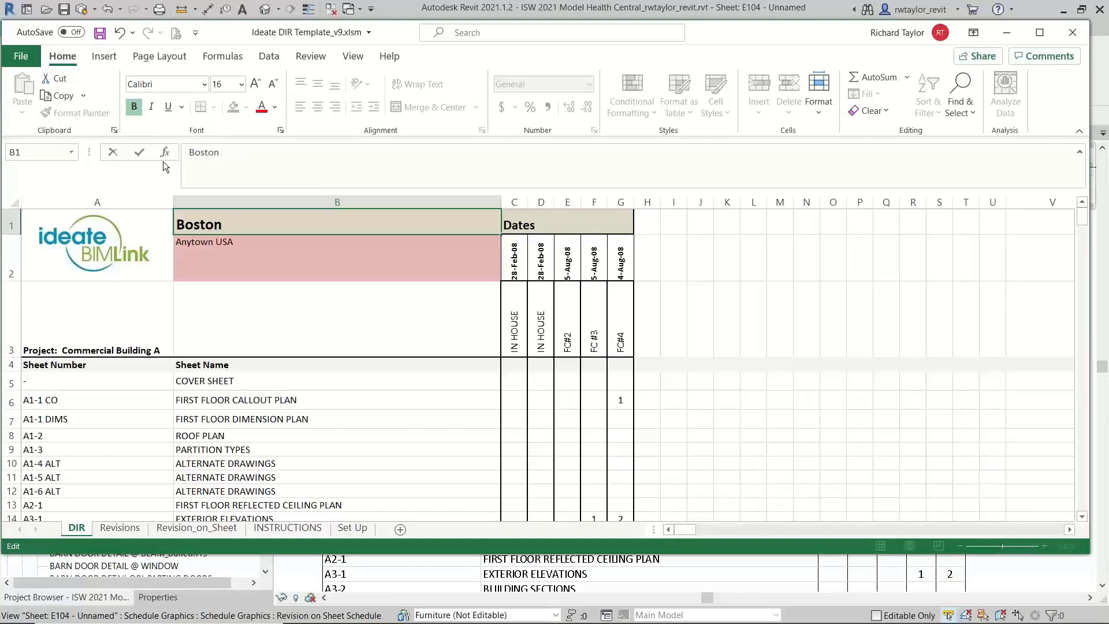
{"action": "type", "text": " Lab Cente"}
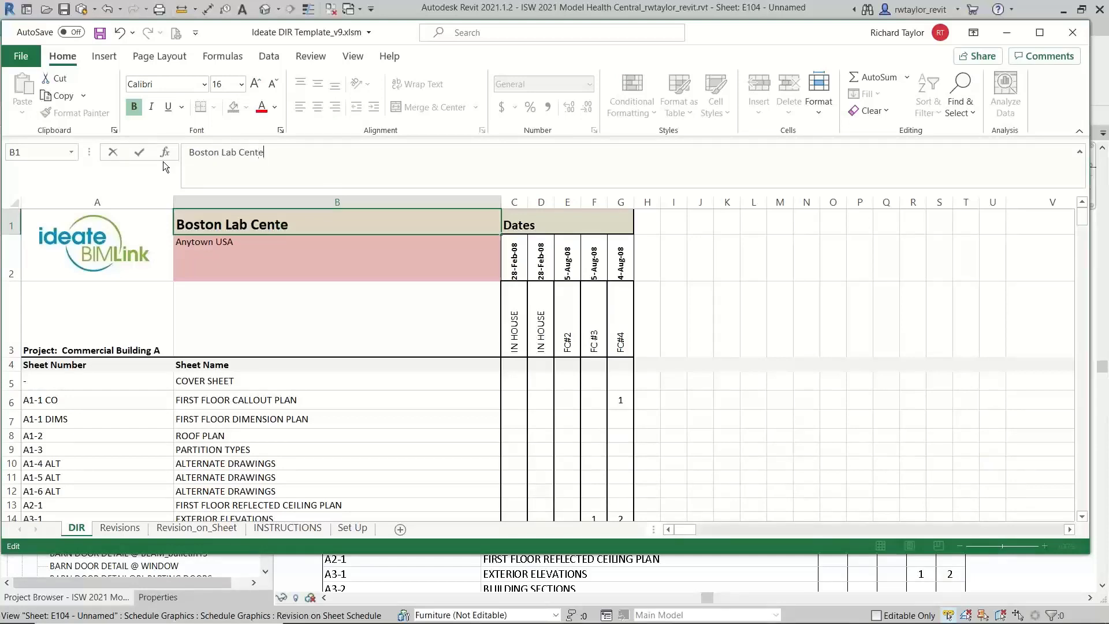
{"action": "type", "text": "r"}
{"action": "key", "text": "Return"}
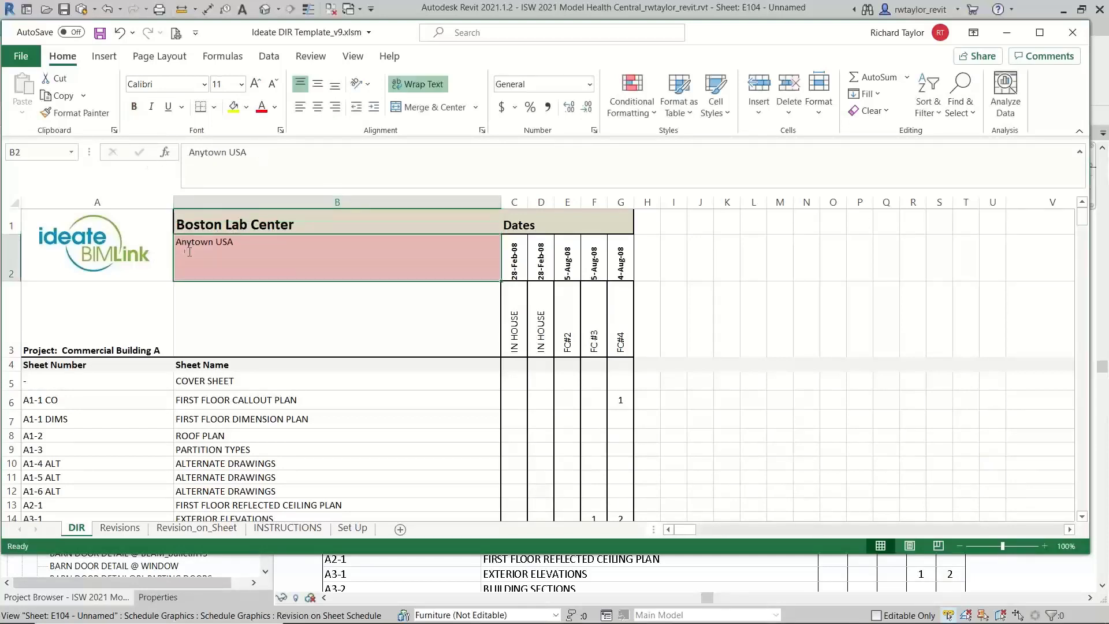
Change the project location in cell B2 to Boston, MA
{"action": "left_click", "coordinate": [240, 152]}
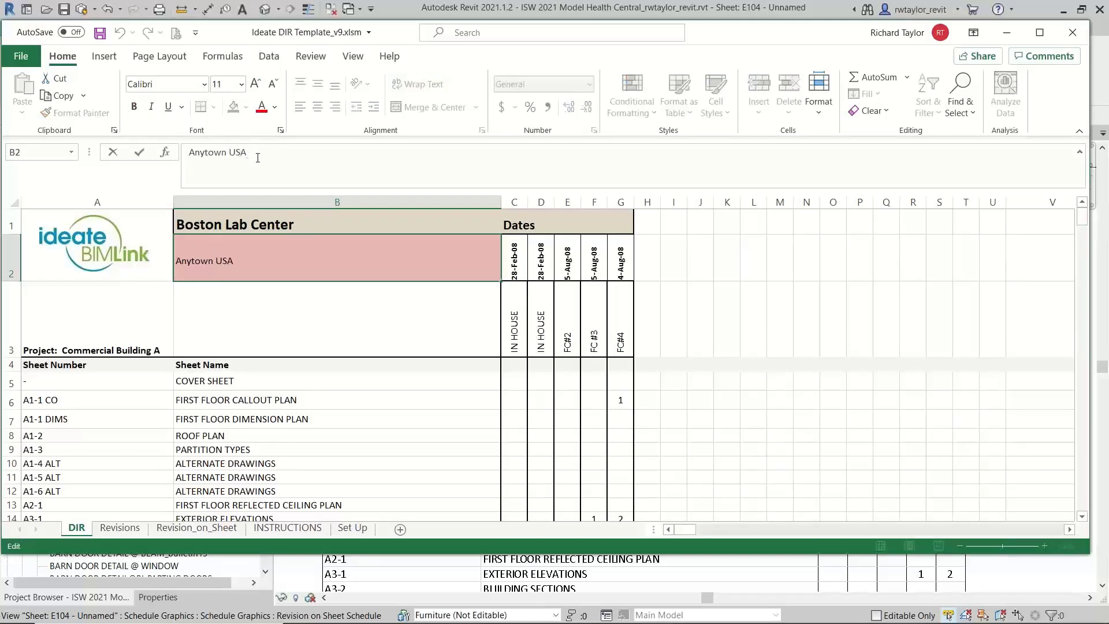
{"action": "left_click_drag", "start_coordinate": [247, 153], "coordinate": [183, 153]}
{"action": "type", "text": "Boston, MA"}
{"action": "key", "text": "Return"}
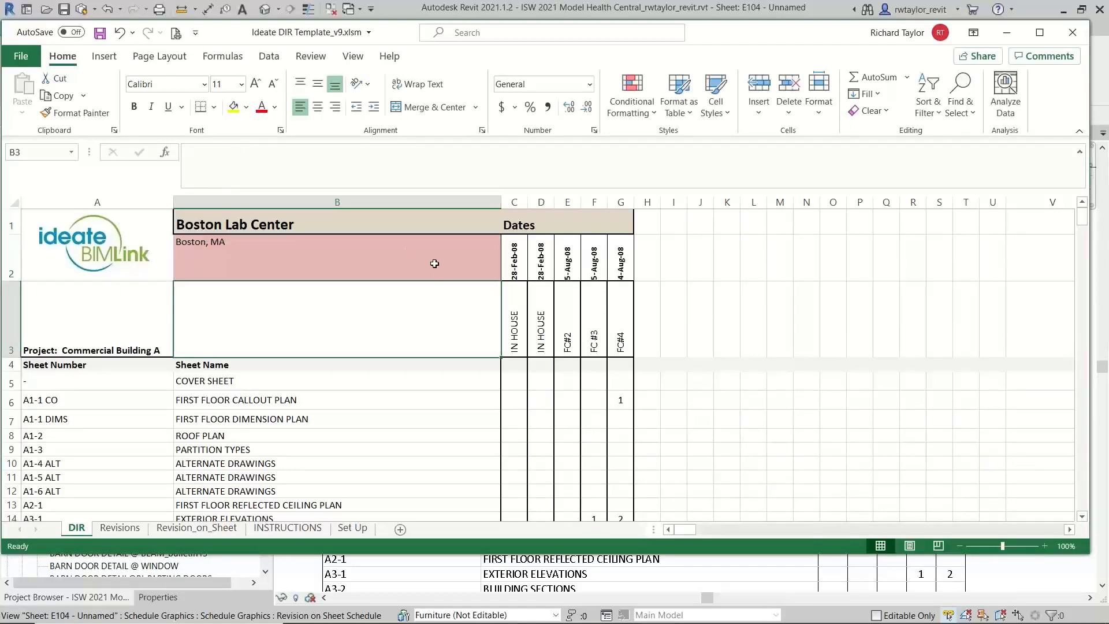
Fill the location cell B2 with light green and save the workbook
{"action": "left_click", "coordinate": [469, 273]}
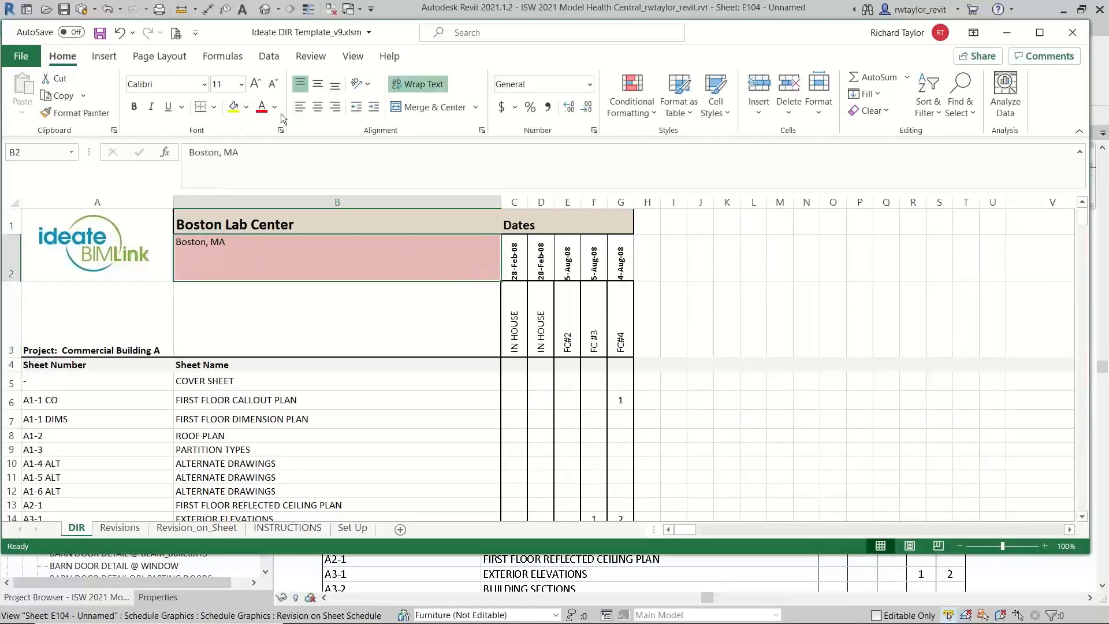
{"action": "left_click", "coordinate": [246, 107]}
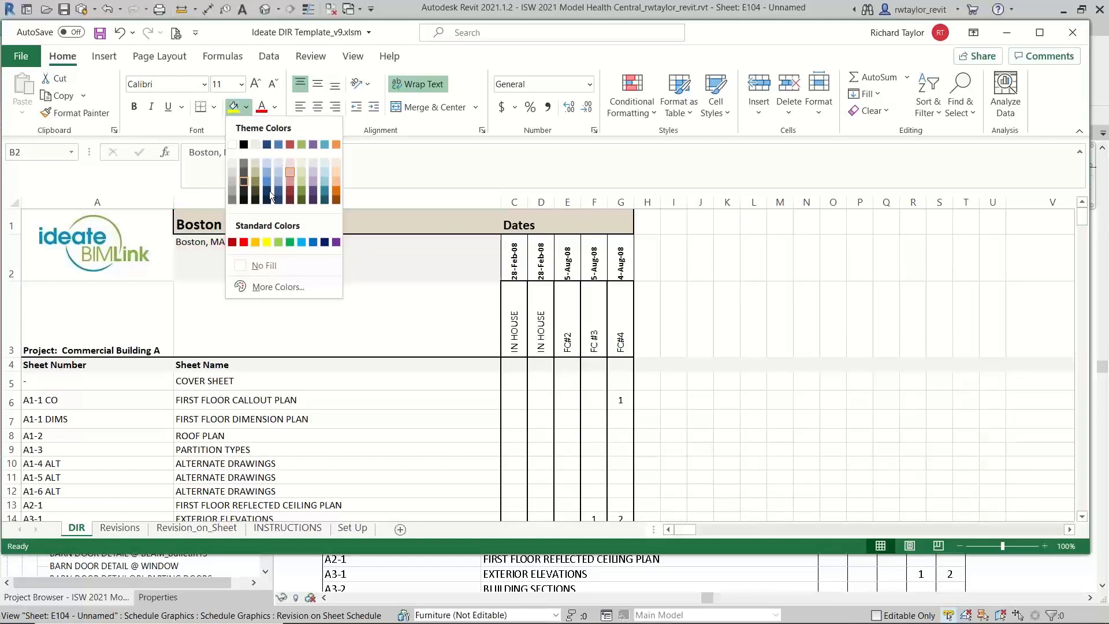
{"action": "left_click", "coordinate": [301, 172]}
{"action": "left_click", "coordinate": [670, 310]}
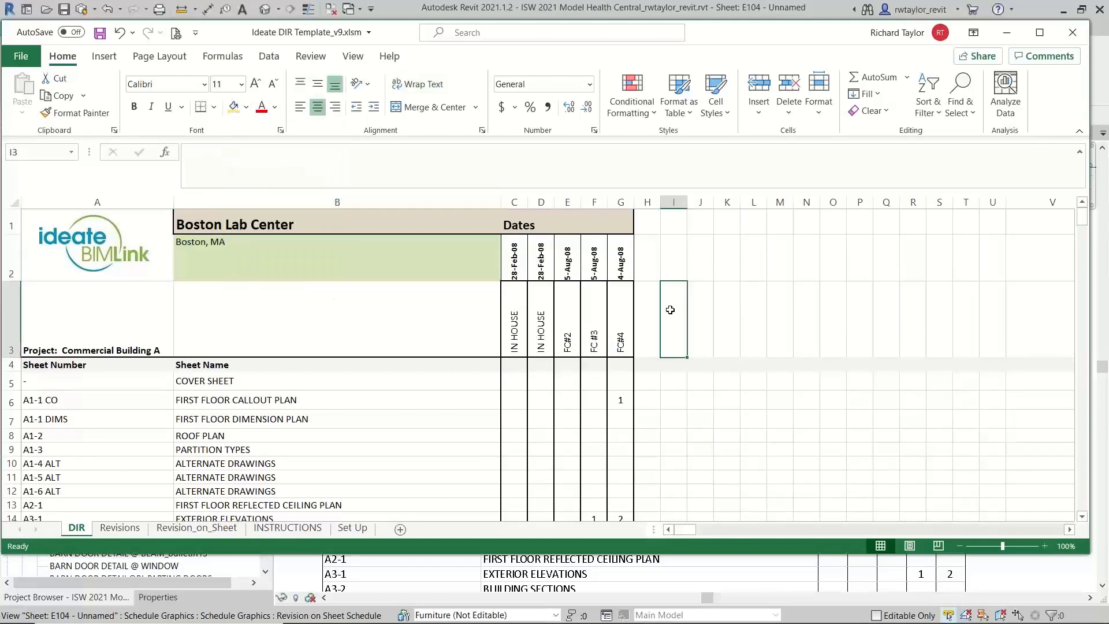
{"action": "left_click", "coordinate": [99, 33]}
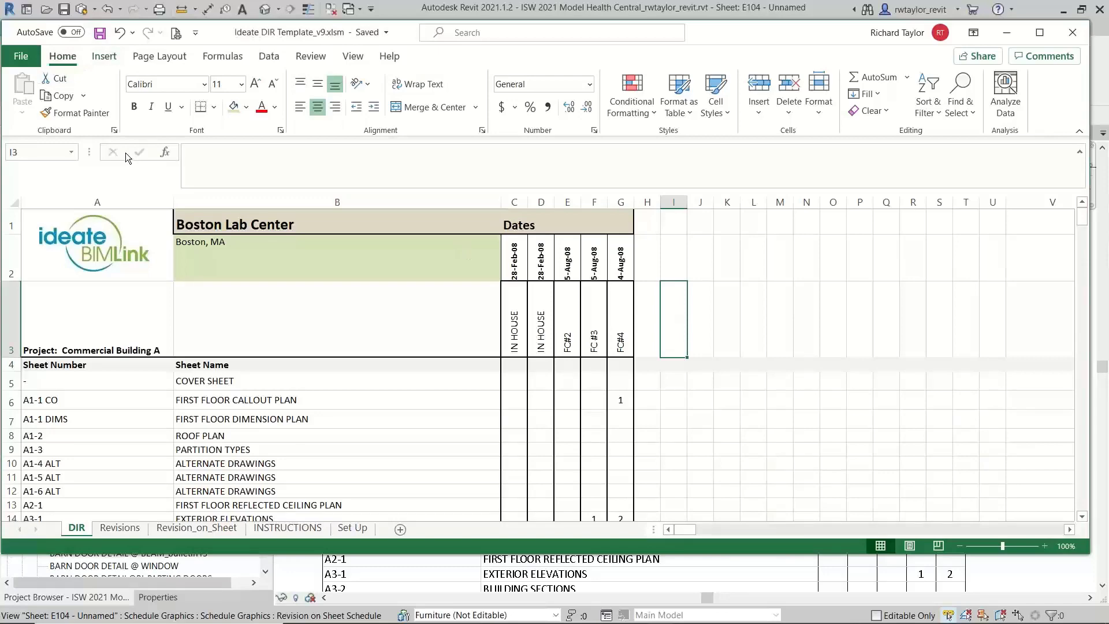
Switch back to Revit and enable auto-update for Revision on Sheet Schedule in Ideate Sticky
{"action": "key", "text": "alt+Tab"}
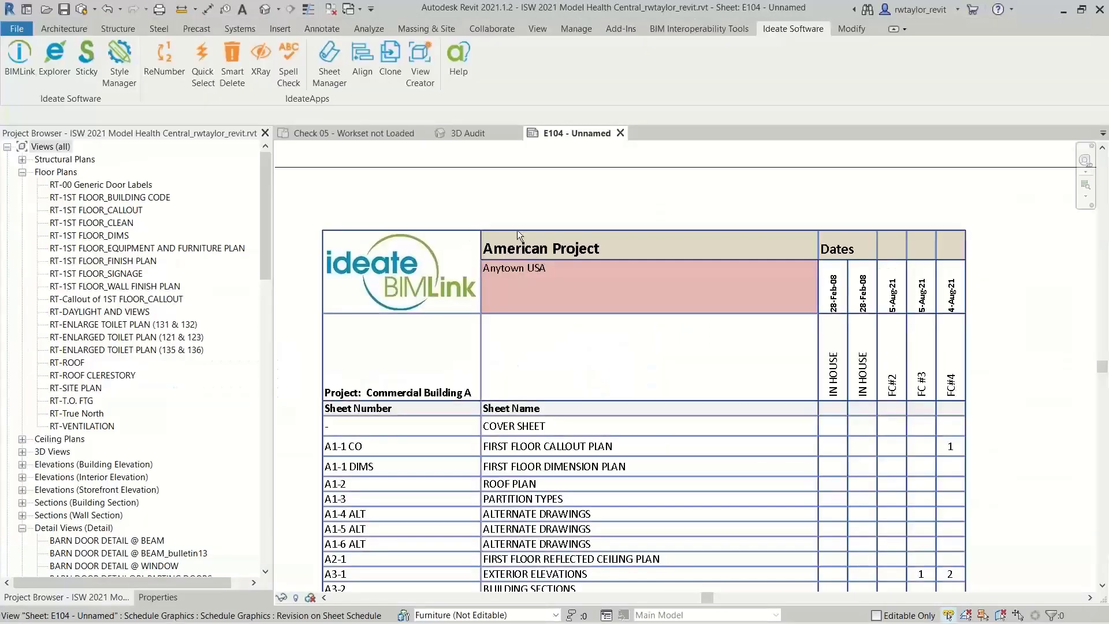
{"action": "left_click", "coordinate": [81, 75]}
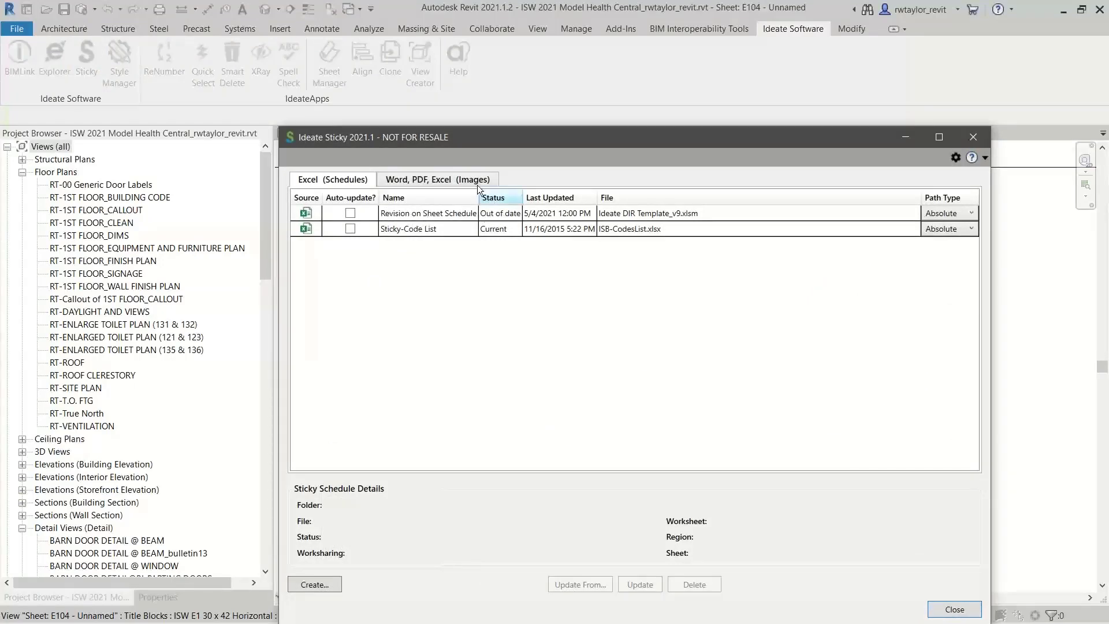
{"action": "left_click_drag", "start_coordinate": [468, 144], "coordinate": [551, 404]}
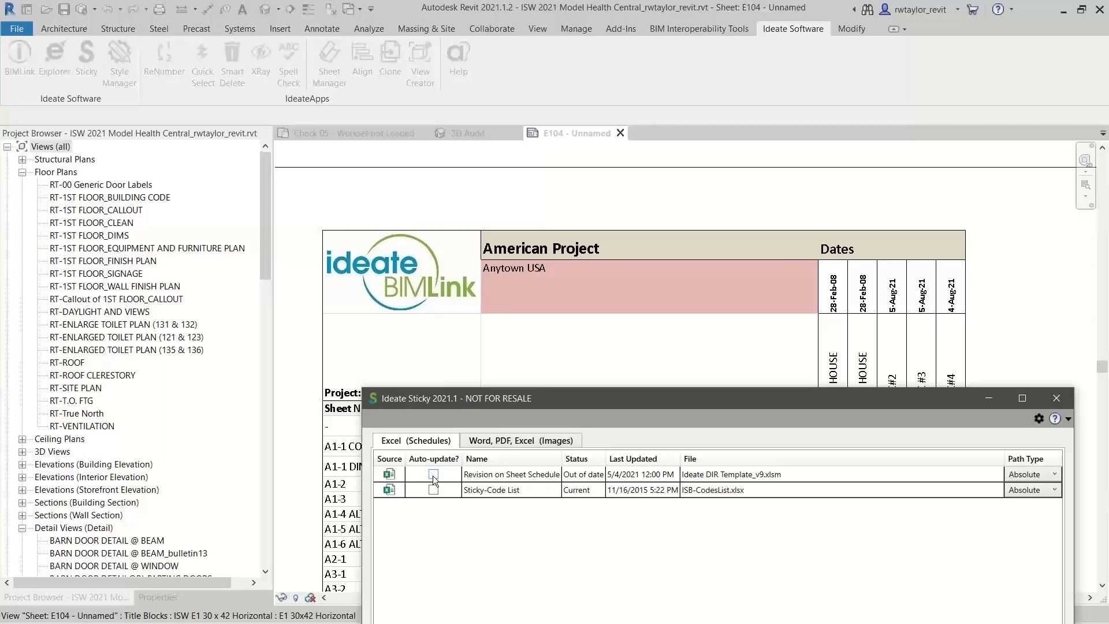
{"action": "left_click", "coordinate": [433, 474]}
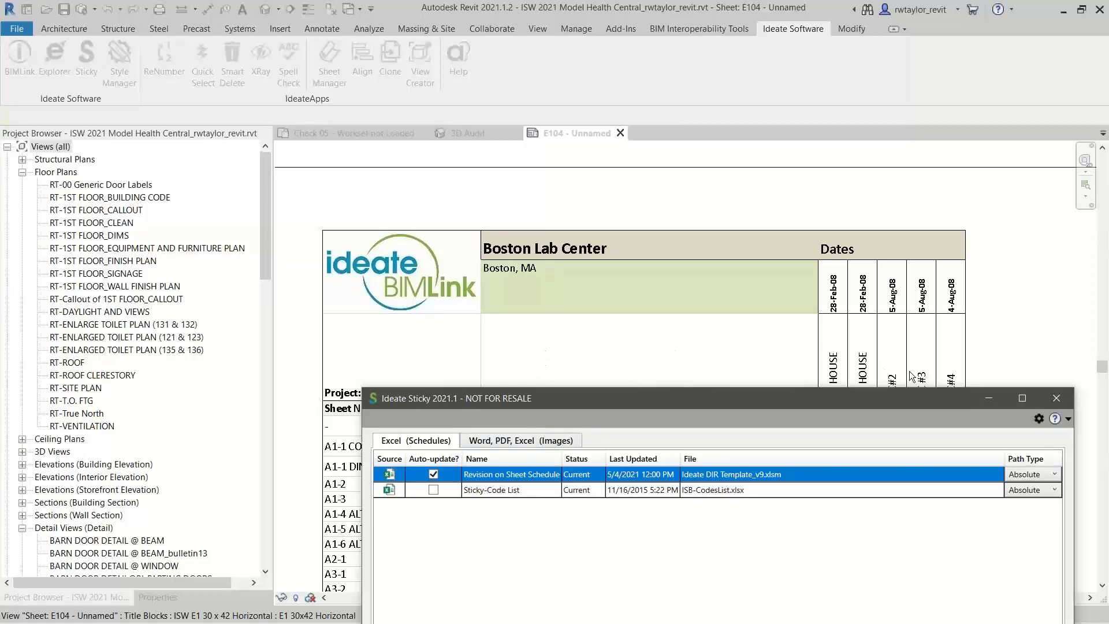
Start creating image-based content in Ideate Sticky from ISB-Specifications.docx in the BIM Managers presentation's Samples folder
{"action": "left_click", "coordinate": [517, 442]}
{"action": "left_click_drag", "start_coordinate": [547, 397], "coordinate": [524, 165]}
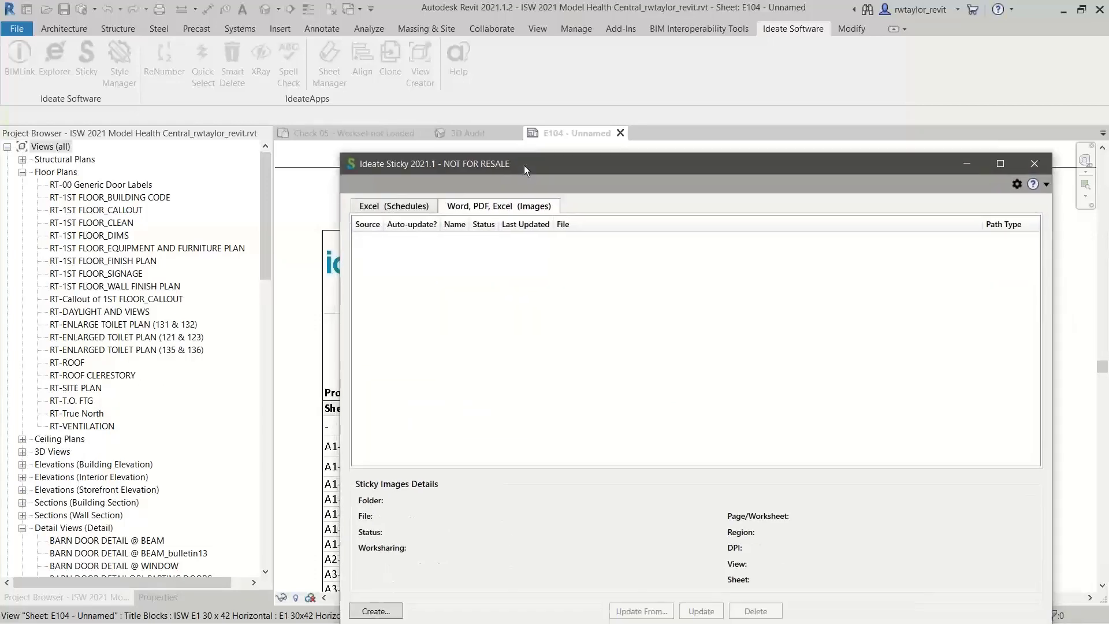
{"action": "left_click", "coordinate": [376, 611]}
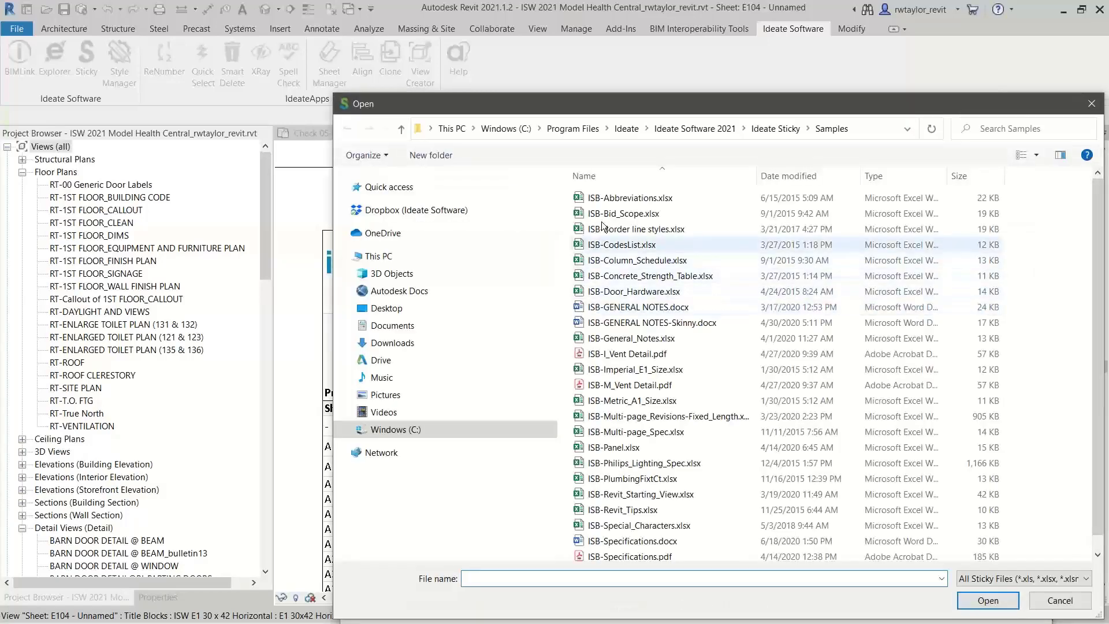
{"action": "left_click_drag", "start_coordinate": [622, 104], "coordinate": [582, 77]}
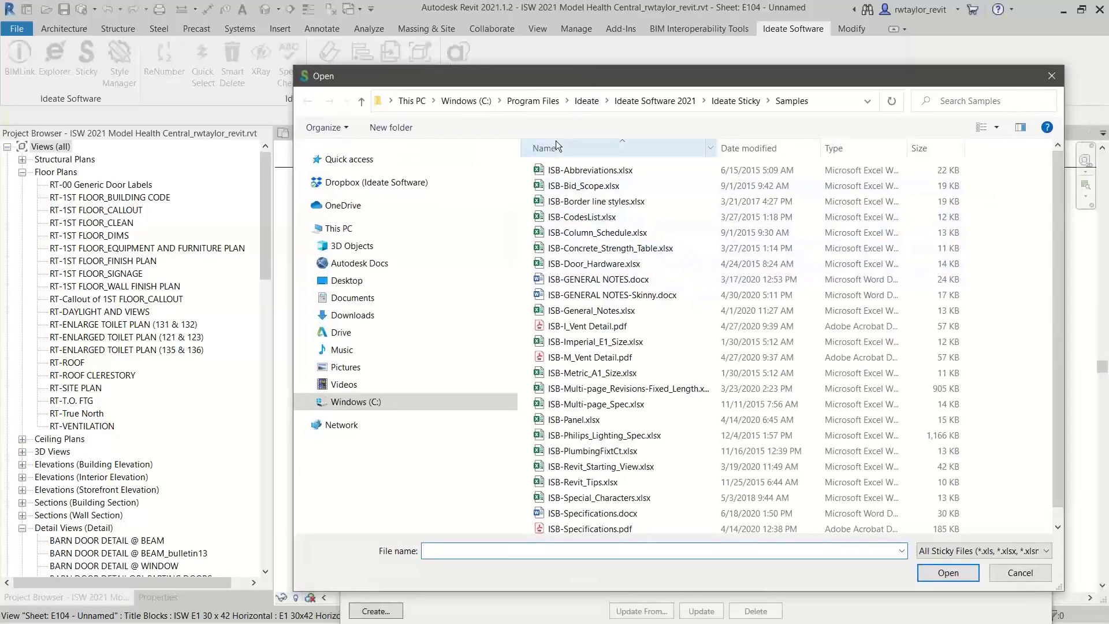
{"action": "left_click", "coordinate": [380, 403]}
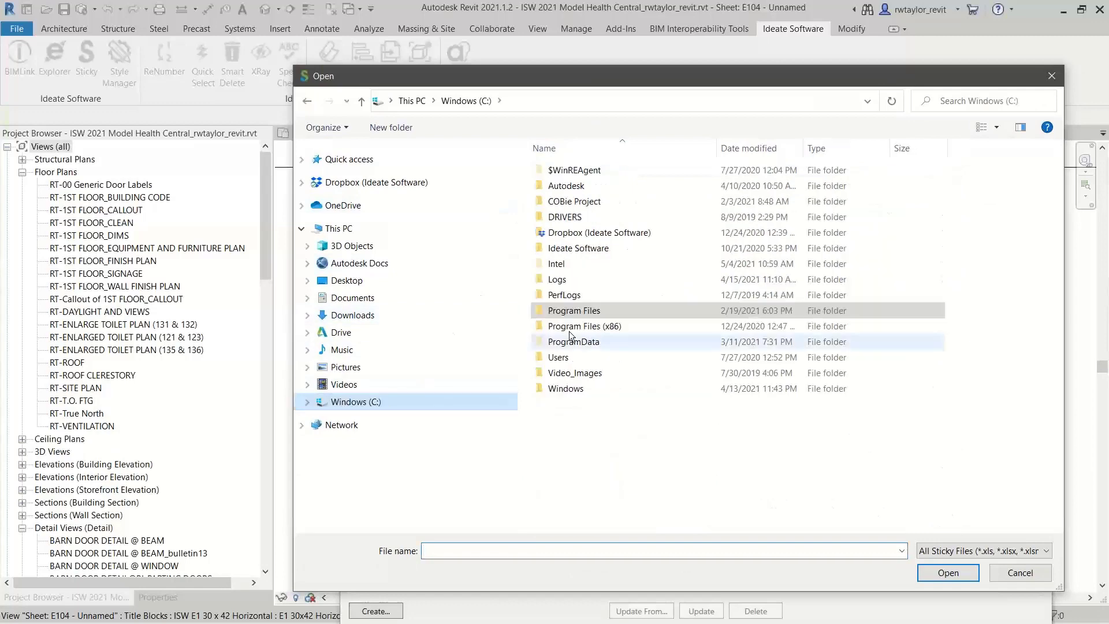
{"action": "double_click", "coordinate": [578, 248]}
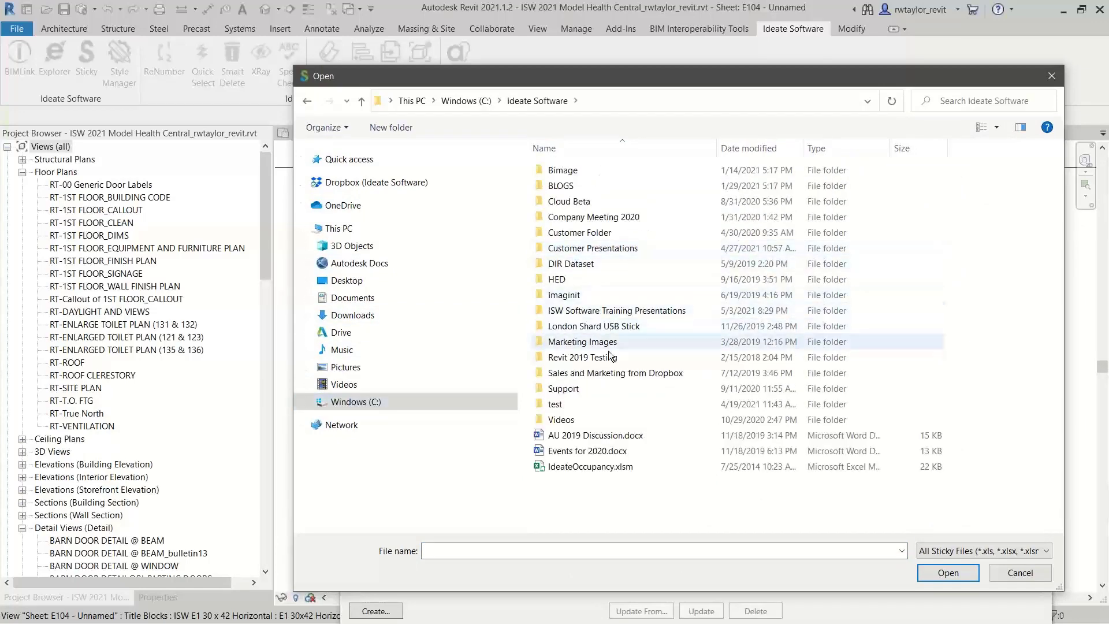
{"action": "double_click", "coordinate": [604, 310]}
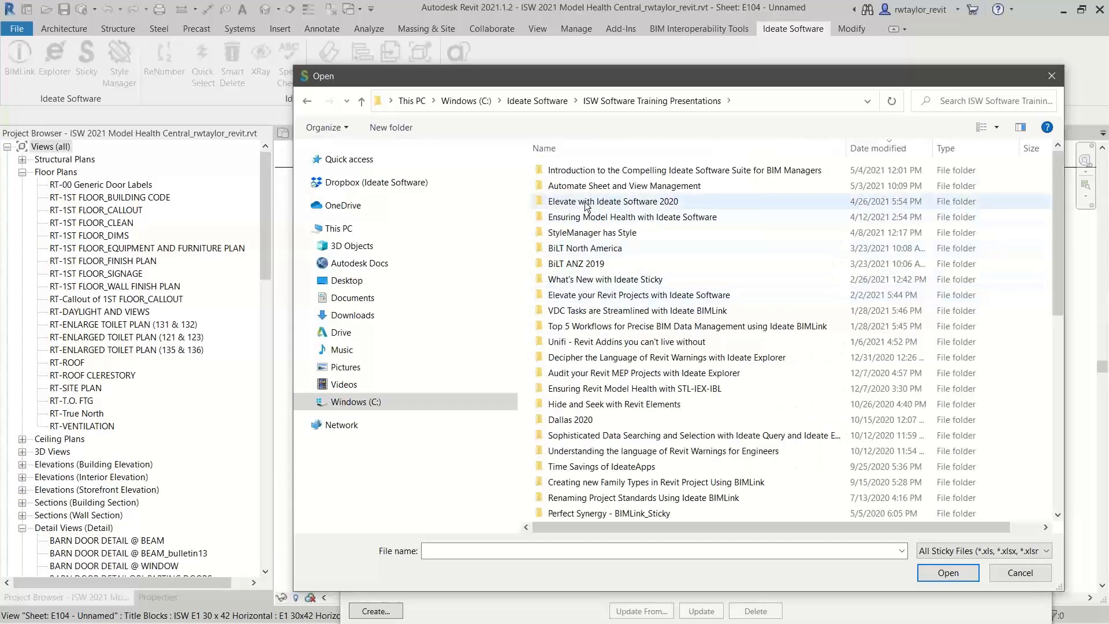
{"action": "double_click", "coordinate": [571, 170]}
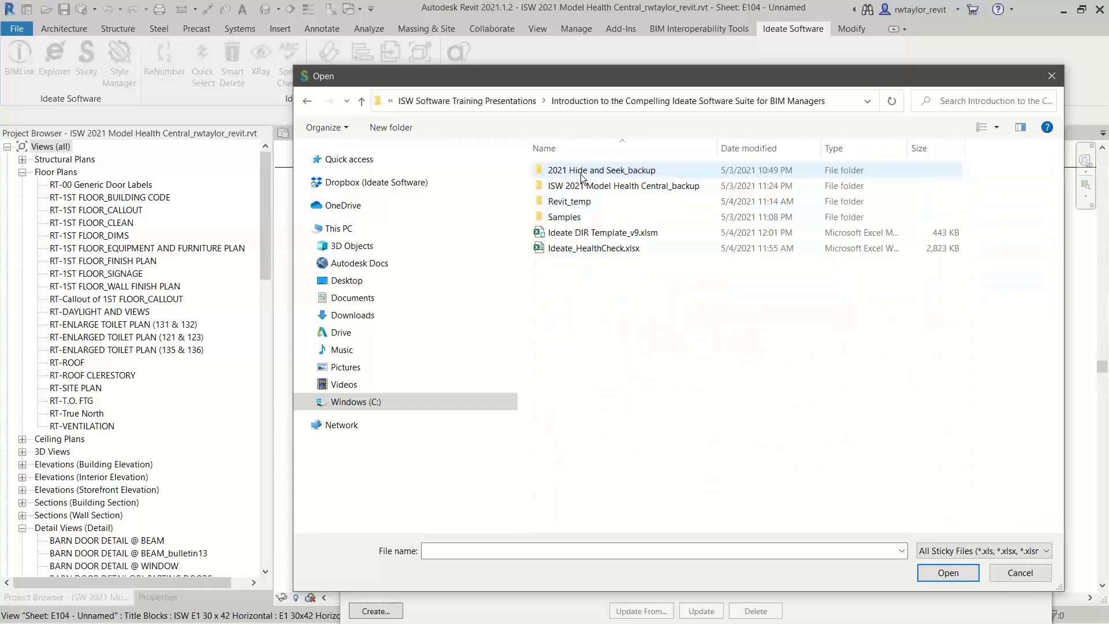
{"action": "double_click", "coordinate": [575, 217]}
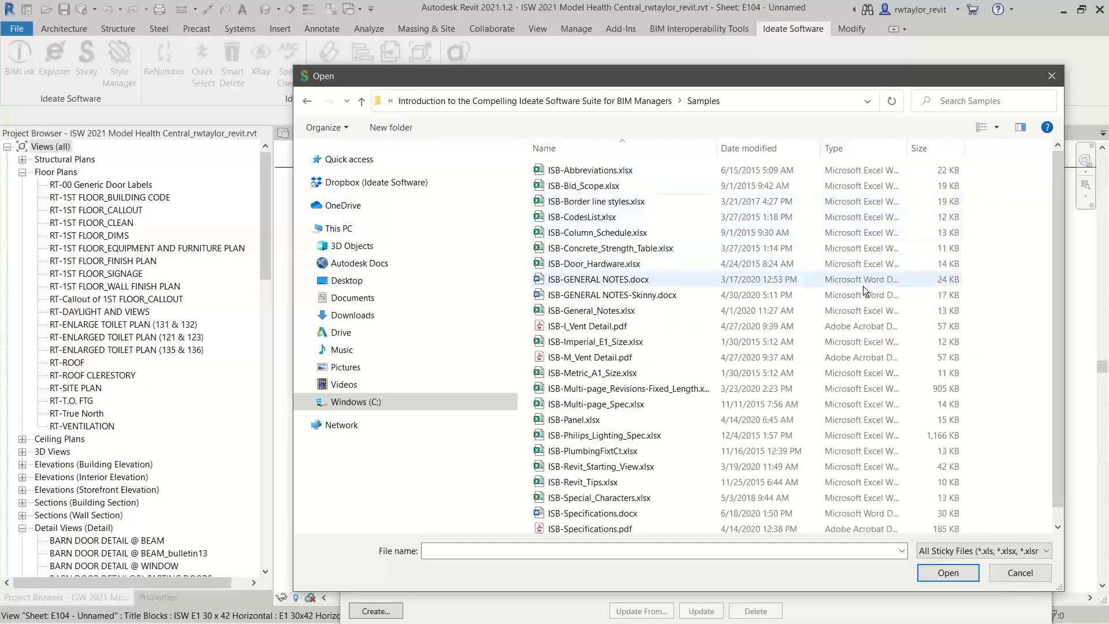
{"action": "left_click_drag", "start_coordinate": [1053, 273], "coordinate": [1056, 383]}
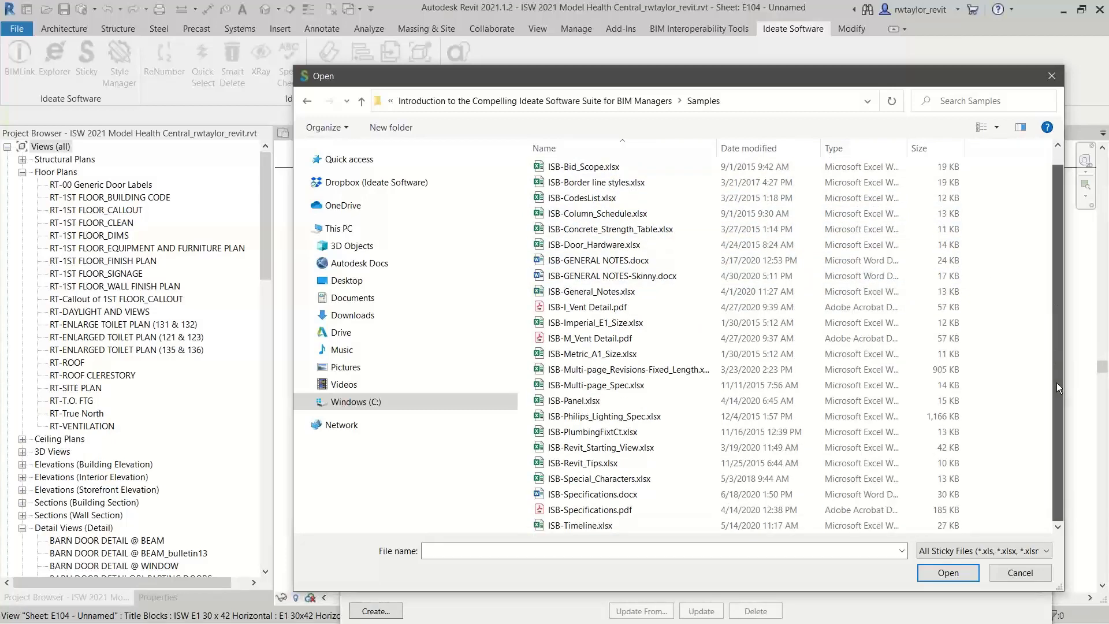
{"action": "left_click", "coordinate": [593, 495]}
{"action": "left_click", "coordinate": [954, 573]}
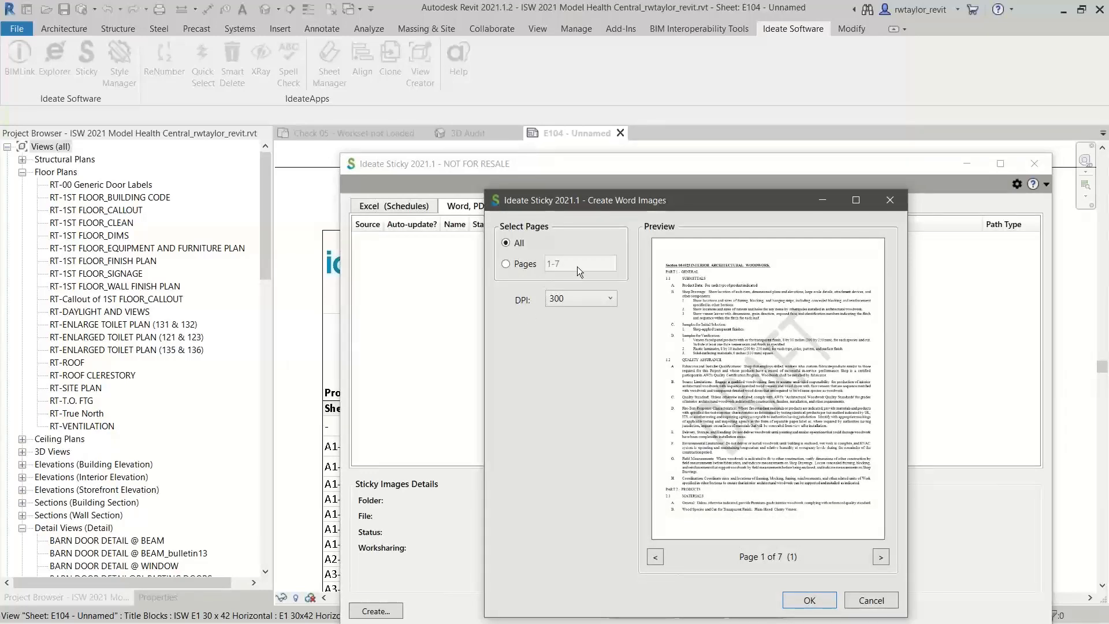
Limit the Word images to pages 1-2, create them on sheet E104, and close Ideate Sticky
{"action": "left_click_drag", "start_coordinate": [616, 203], "coordinate": [529, 116]}
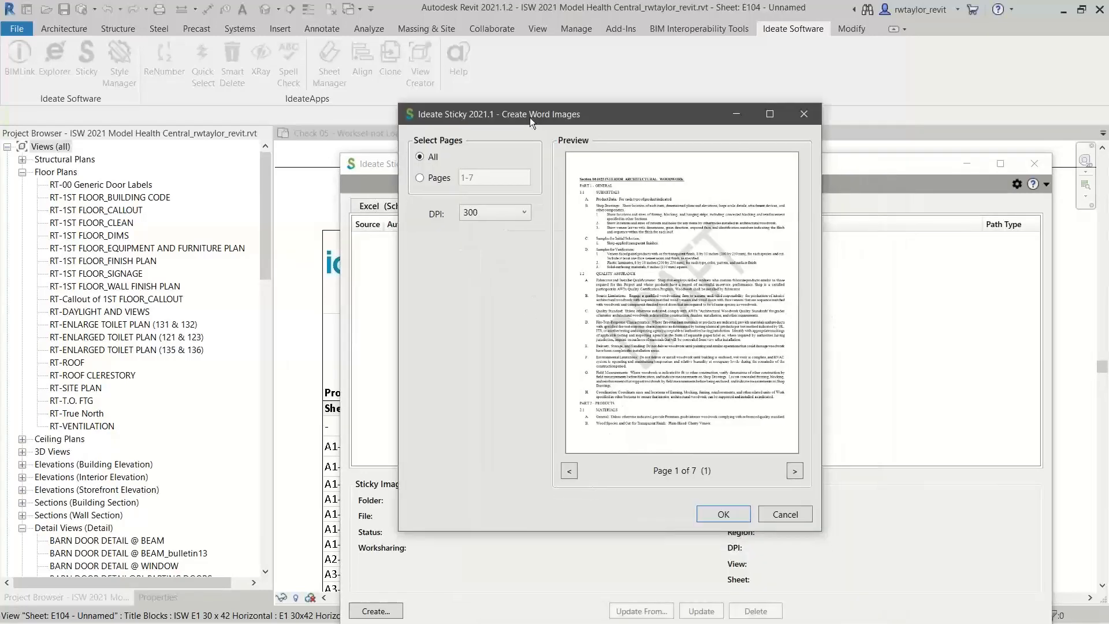
{"action": "left_click", "coordinate": [428, 179]}
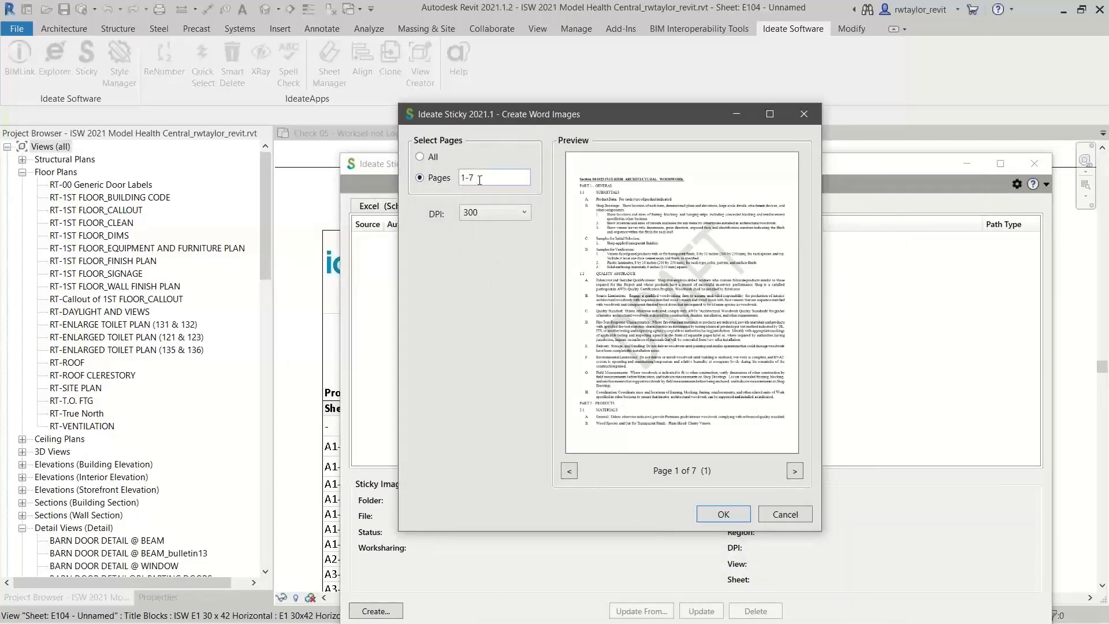
{"action": "left_click_drag", "start_coordinate": [480, 181], "coordinate": [461, 181]}
{"action": "type", "text": "1-2"}
{"action": "left_click", "coordinate": [720, 520]}
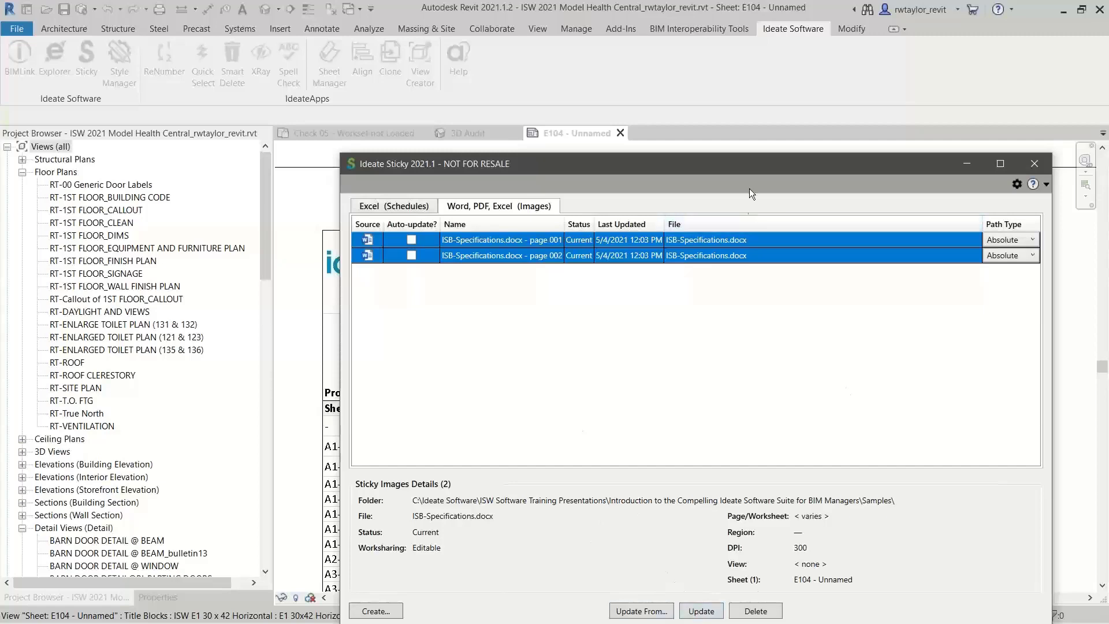
{"action": "left_click_drag", "start_coordinate": [754, 168], "coordinate": [734, 97]}
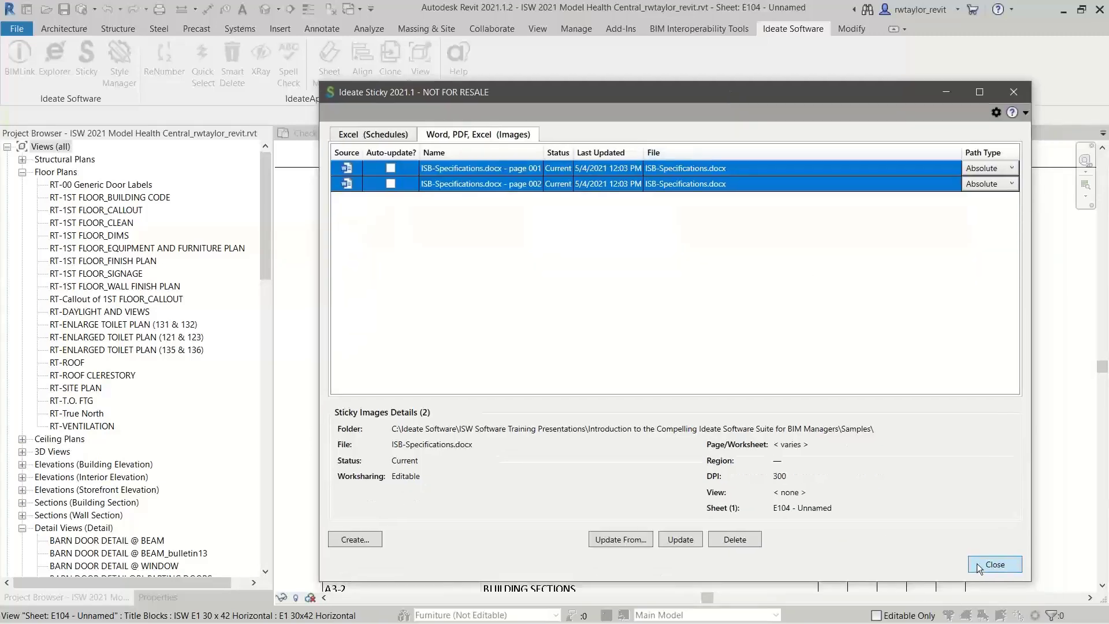
{"action": "left_click", "coordinate": [994, 564]}
Move the two specification page images onto sheet E104, between the issue record schedule and the title block
{"action": "scroll", "coordinate": [686, 344], "scroll_direction": "down", "scroll_amount": 2}
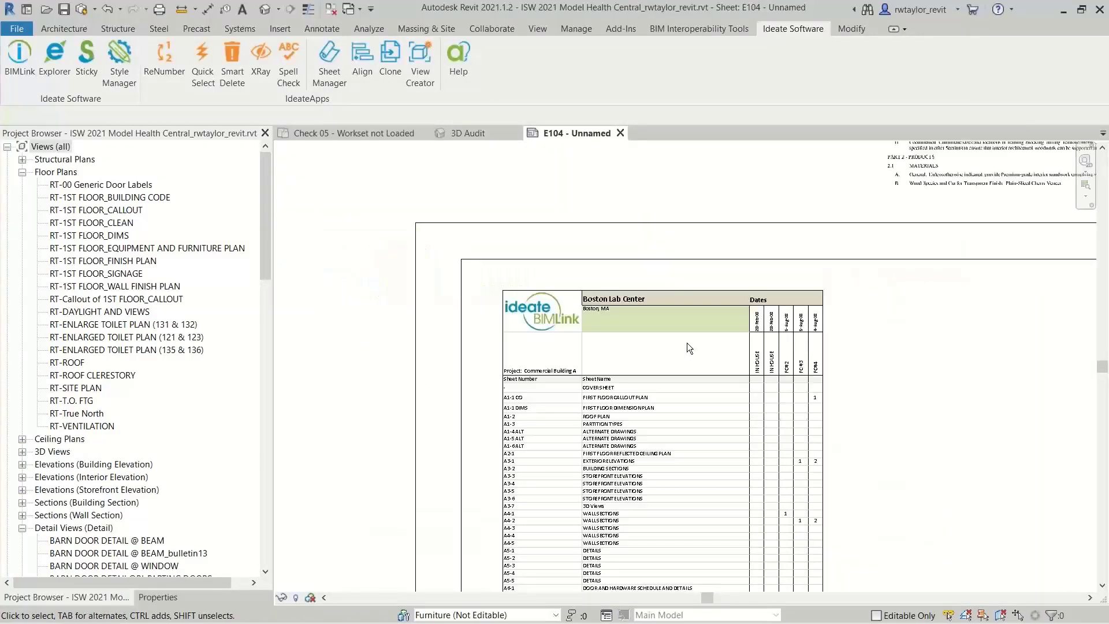
{"action": "scroll", "coordinate": [687, 345], "scroll_direction": "down", "scroll_amount": 3}
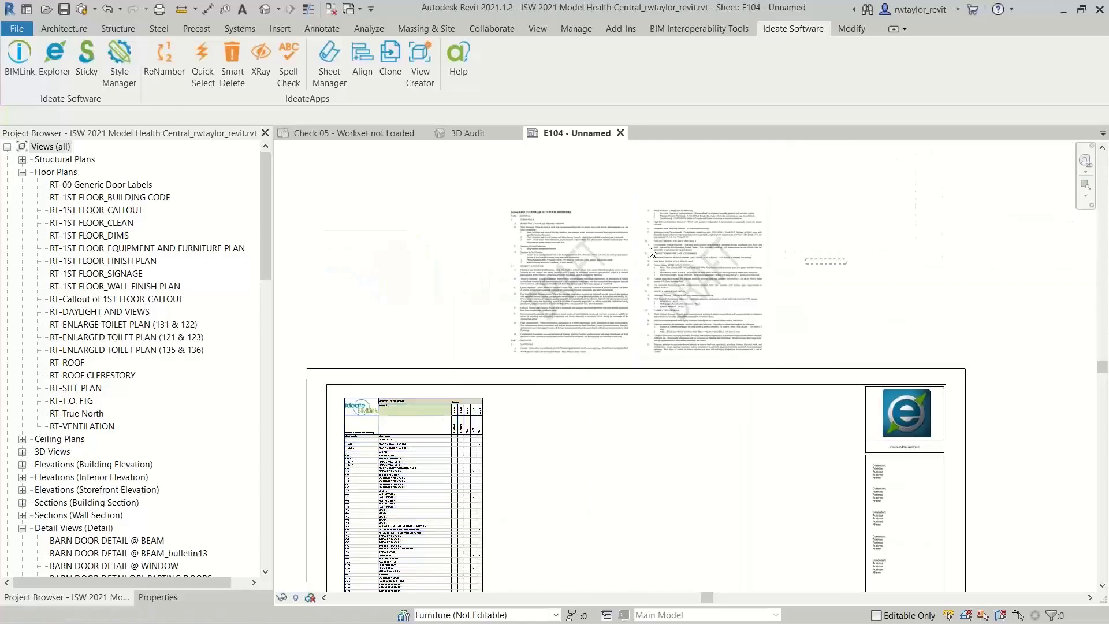
{"action": "left_click", "coordinate": [544, 312]}
{"action": "left_click_drag", "start_coordinate": [544, 312], "coordinate": [540, 513]}
{"action": "left_click", "coordinate": [690, 265]}
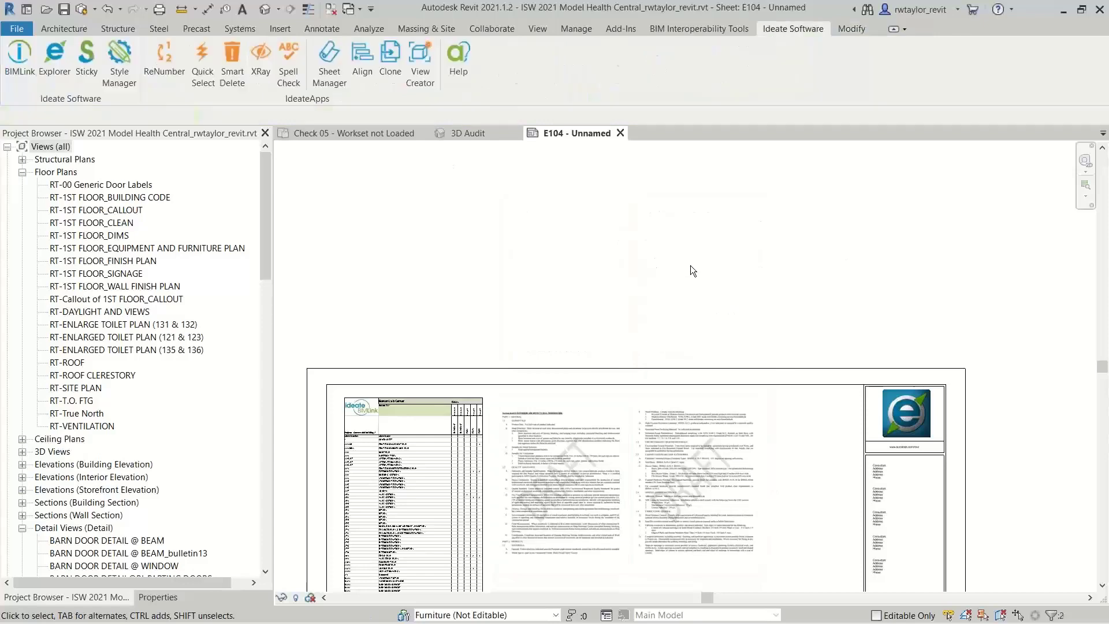
Examine the section heading and text quality of the first specification page image on the sheet
{"action": "right_click", "coordinate": [726, 315]}
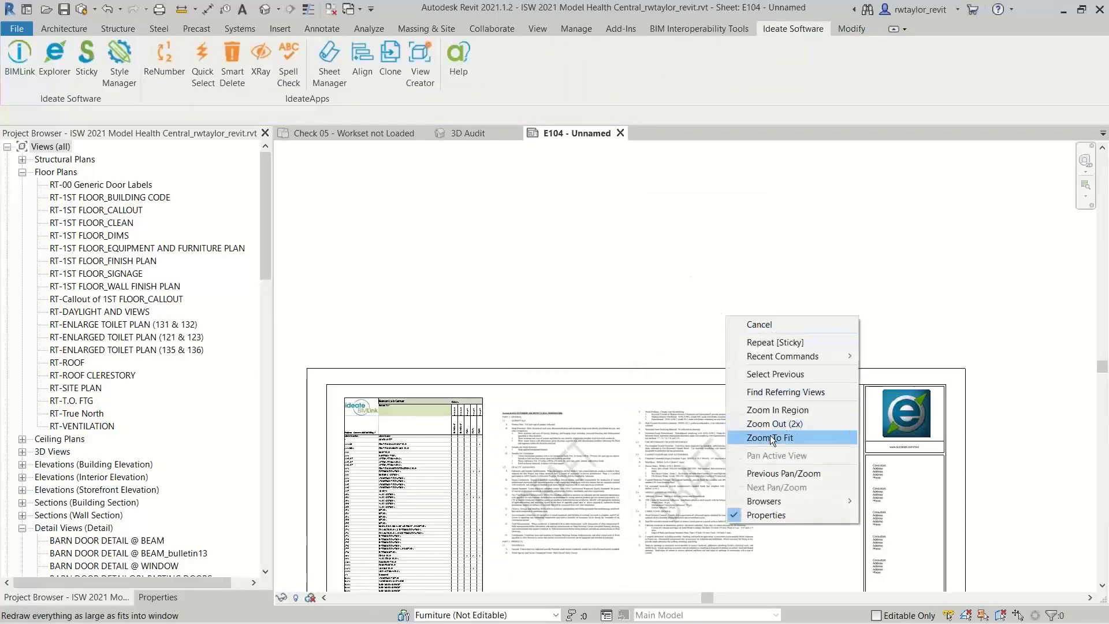
{"action": "left_click", "coordinate": [771, 437]}
{"action": "scroll", "coordinate": [601, 206], "scroll_direction": "up", "scroll_amount": 2}
{"action": "scroll", "coordinate": [600, 216], "scroll_direction": "up", "scroll_amount": 2}
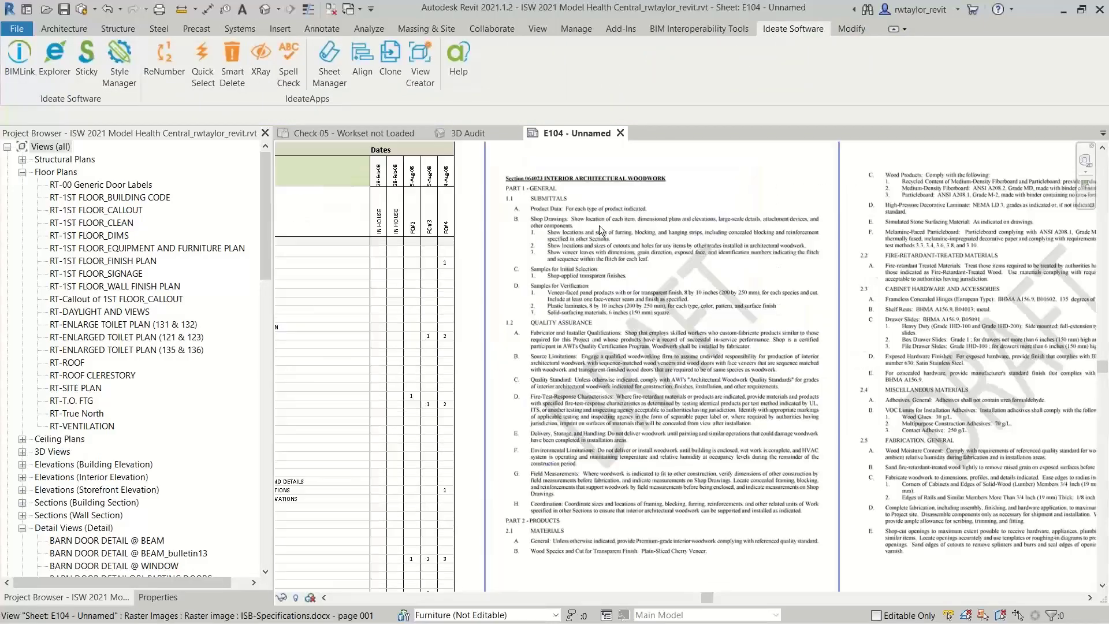
{"action": "scroll", "coordinate": [599, 226], "scroll_direction": "up", "scroll_amount": 3}
{"action": "middle_click_drag", "start_coordinate": [604, 228], "coordinate": [528, 398]}
{"action": "scroll", "coordinate": [528, 398], "scroll_direction": "up", "scroll_amount": 1}
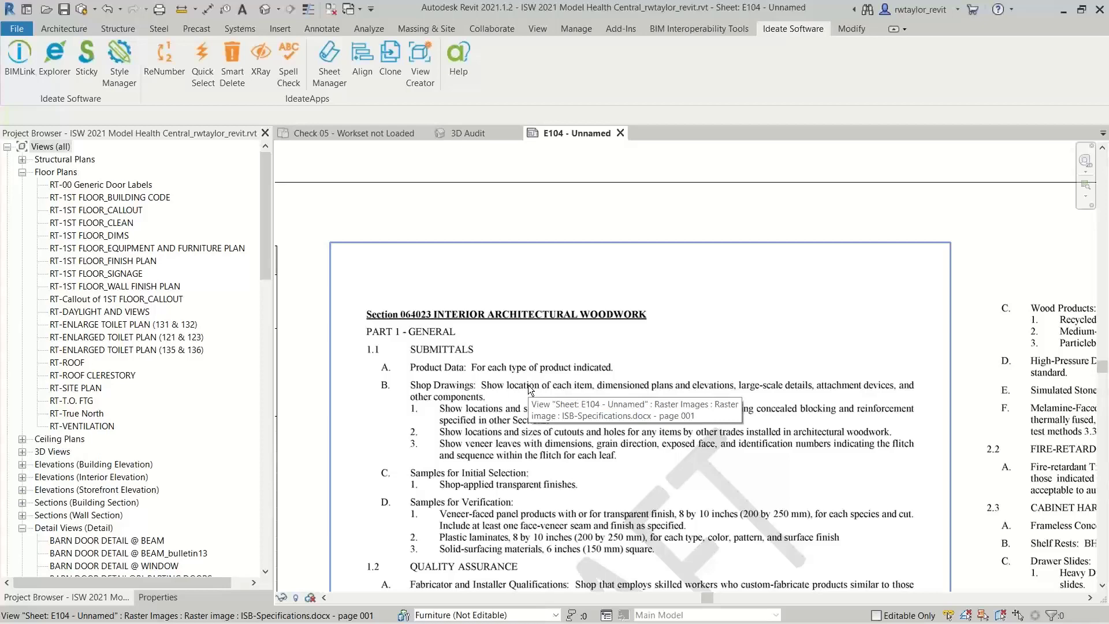
Switch to File Explorer and open ISB-Specifications.docx from the Samples folder in Word
{"action": "key", "text": "alt+Tab"}
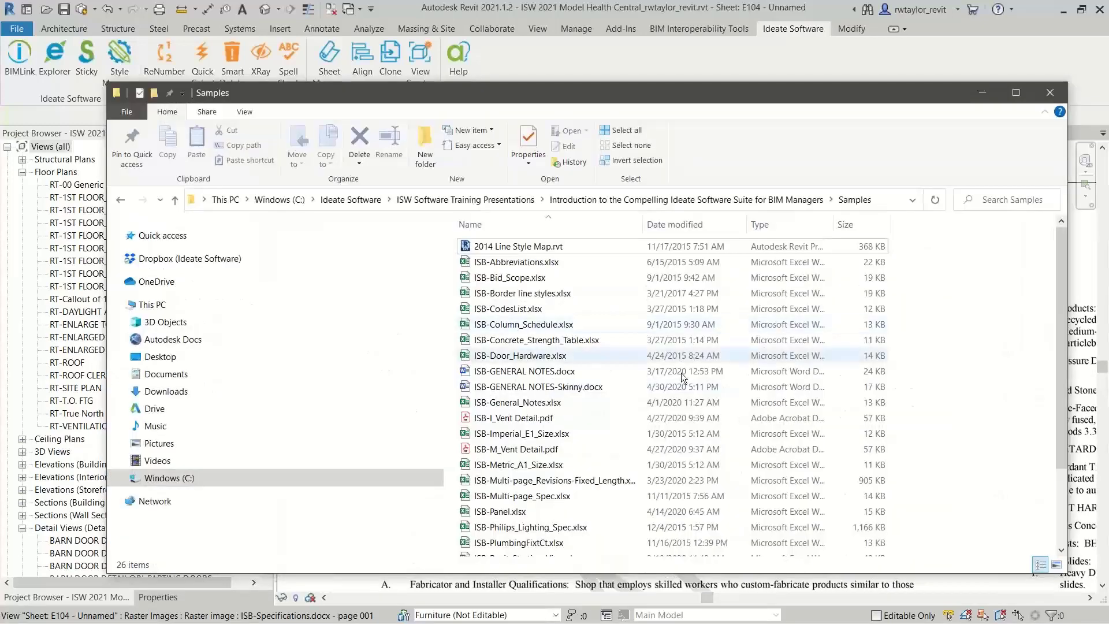
{"action": "left_click_drag", "start_coordinate": [1061, 357], "coordinate": [1051, 460]}
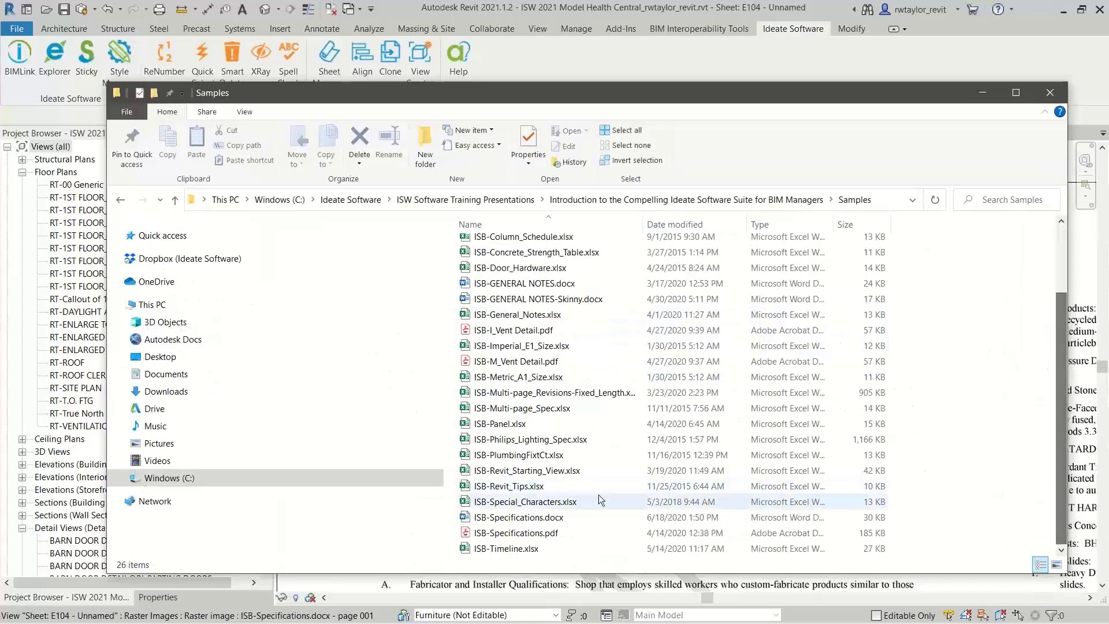
{"action": "left_click", "coordinate": [563, 518]}
{"action": "double_click", "coordinate": [563, 518]}
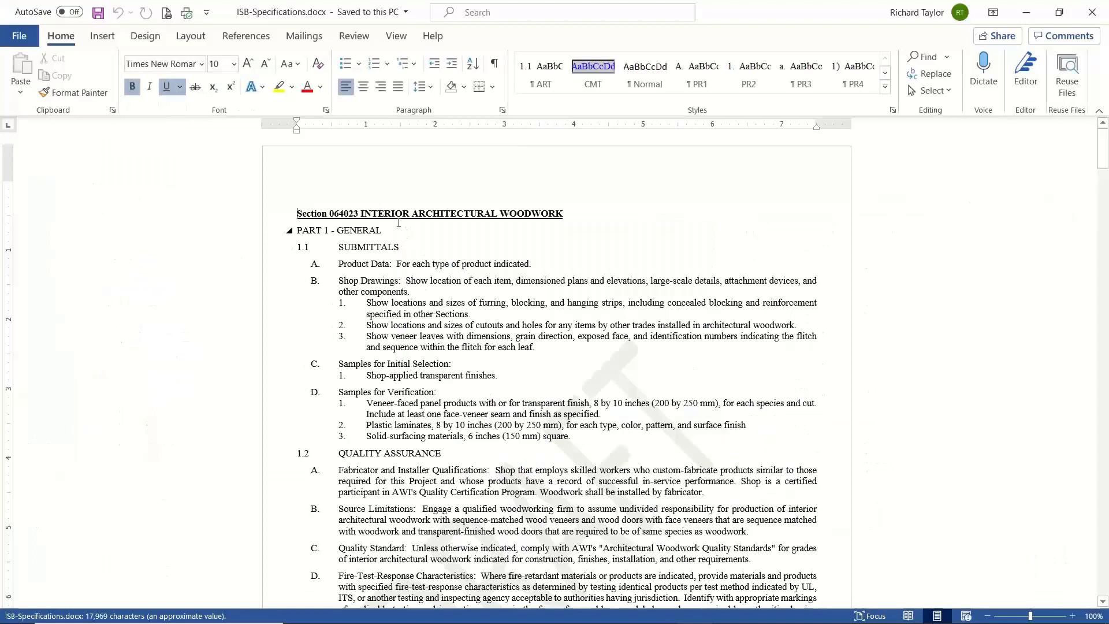
Append "for Boston, MA" to the Section 064023 INTERIOR ARCHITECTURAL WOODWORK heading and save the document
{"action": "left_click", "coordinate": [575, 214]}
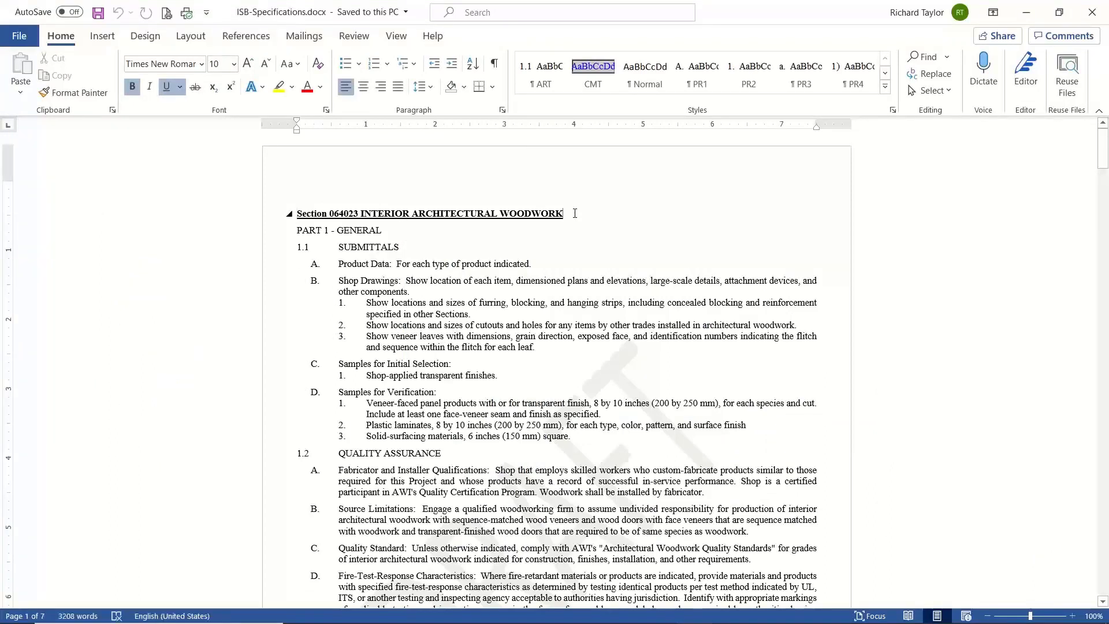
{"action": "type", "text": "for Bost"}
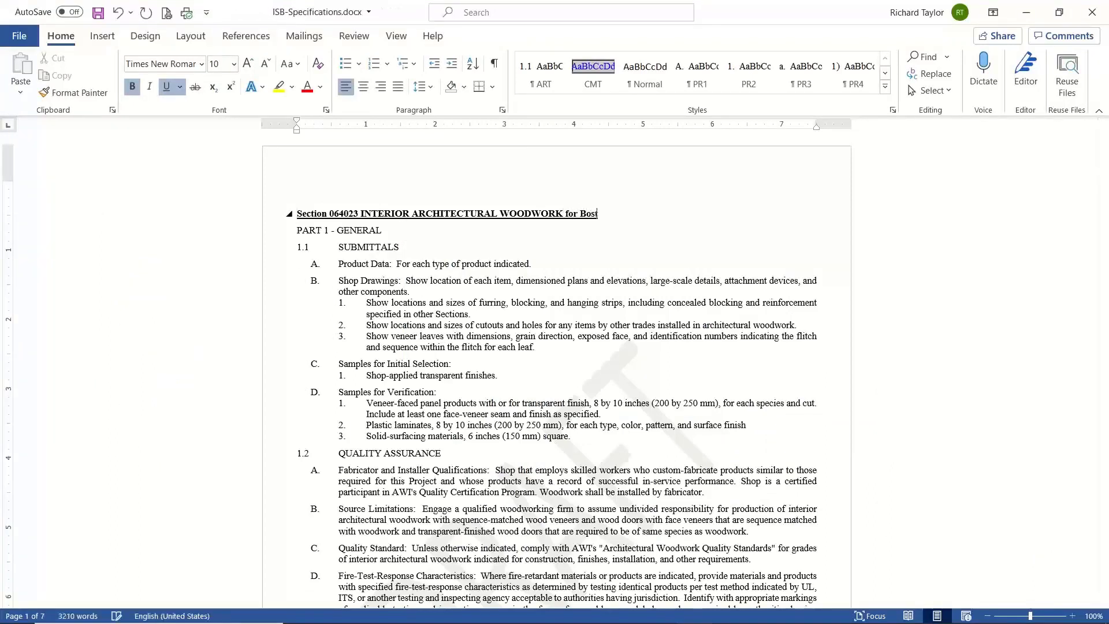
{"action": "type", "text": "on. MA"}
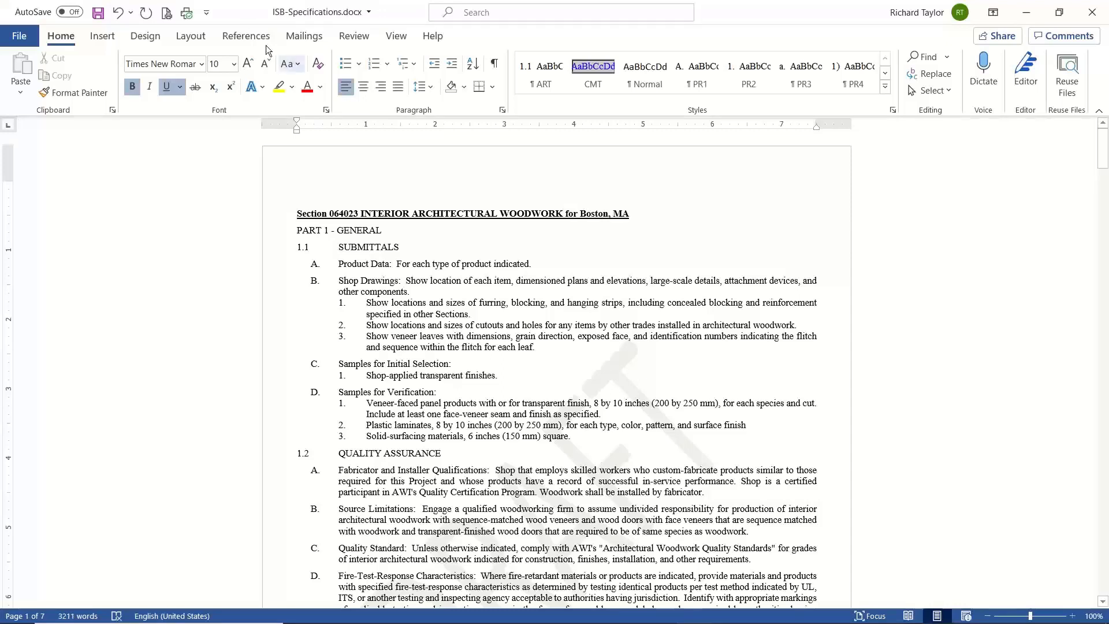
{"action": "left_click", "coordinate": [98, 12]}
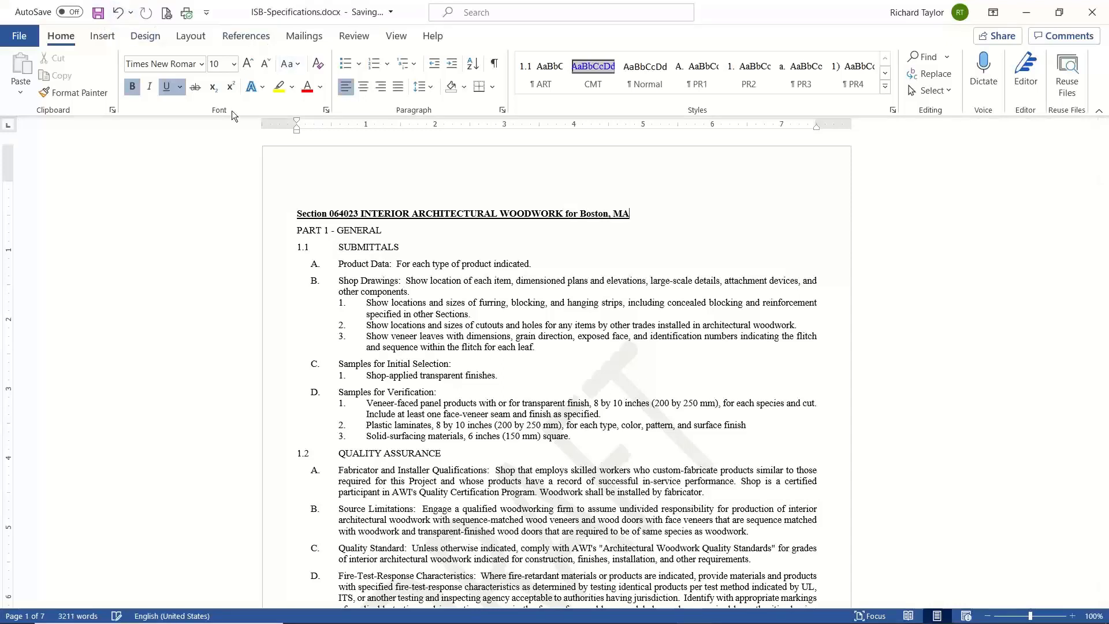
Switch back to Revit, enable auto-update for both ISB-Specifications.docx pages in Ideate Sticky, and close it
{"action": "key", "text": "alt+Tab"}
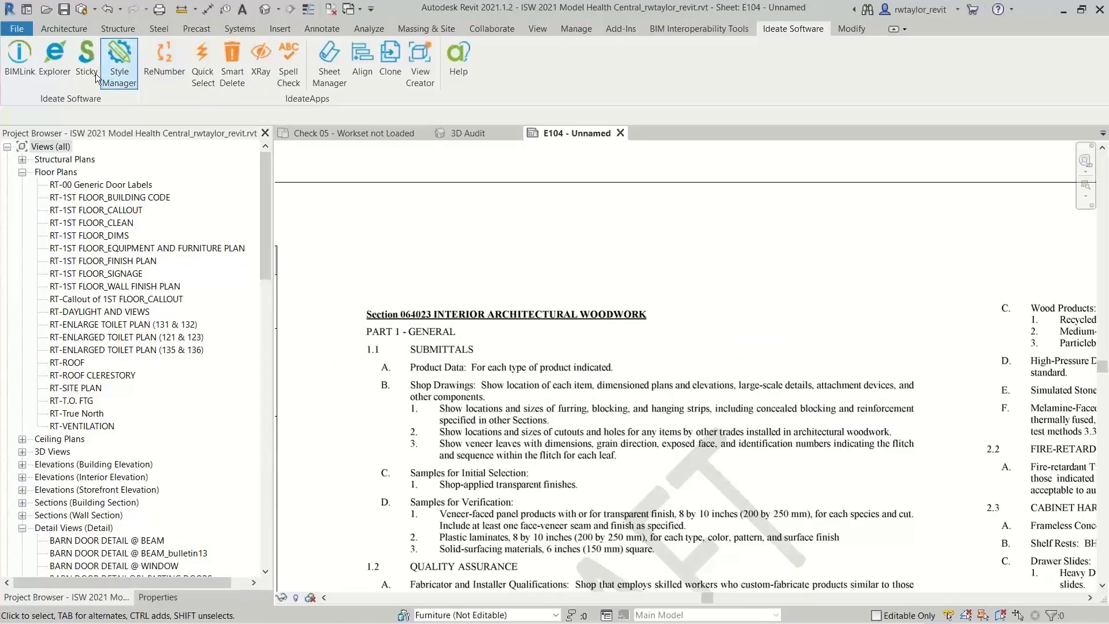
{"action": "left_click", "coordinate": [87, 57]}
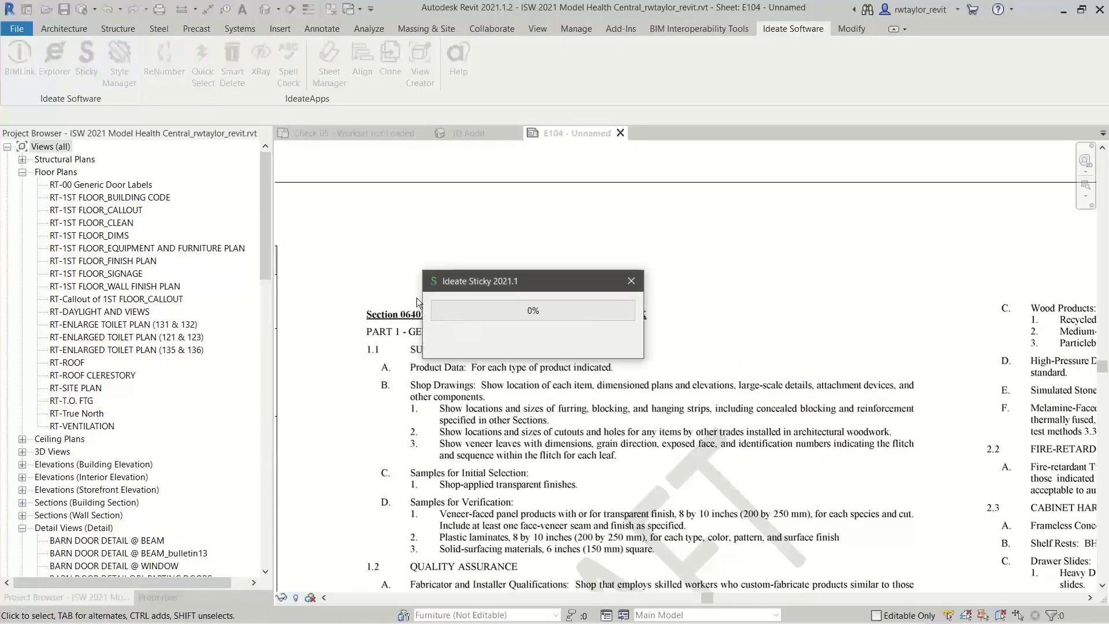
{"action": "left_click_drag", "start_coordinate": [463, 140], "coordinate": [497, 473]}
{"action": "left_click", "coordinate": [384, 547]}
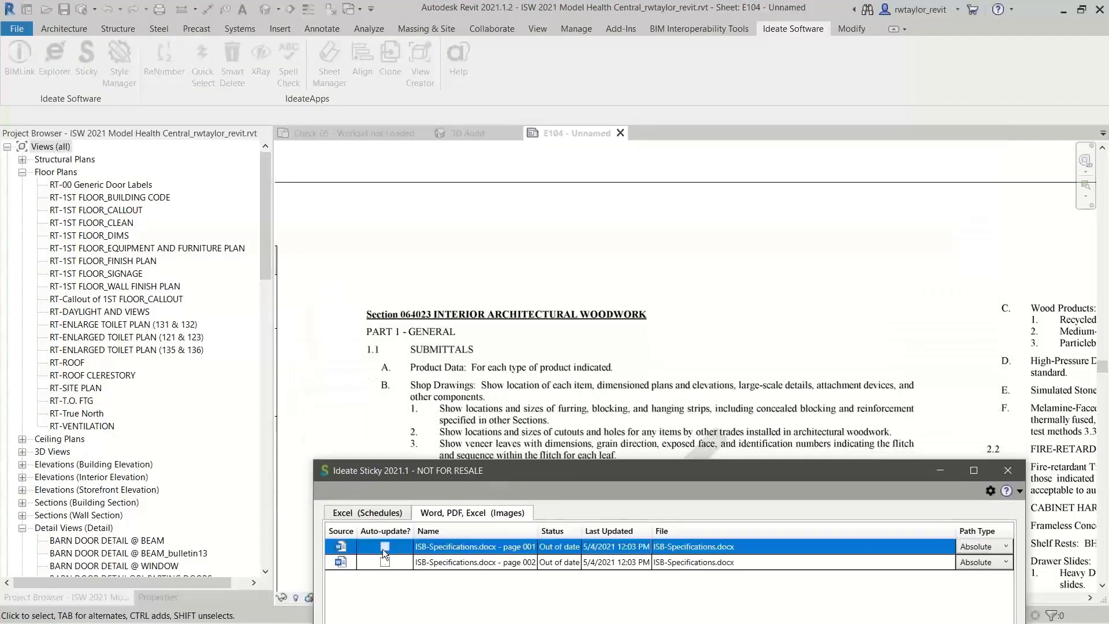
{"action": "left_click", "coordinate": [388, 564]}
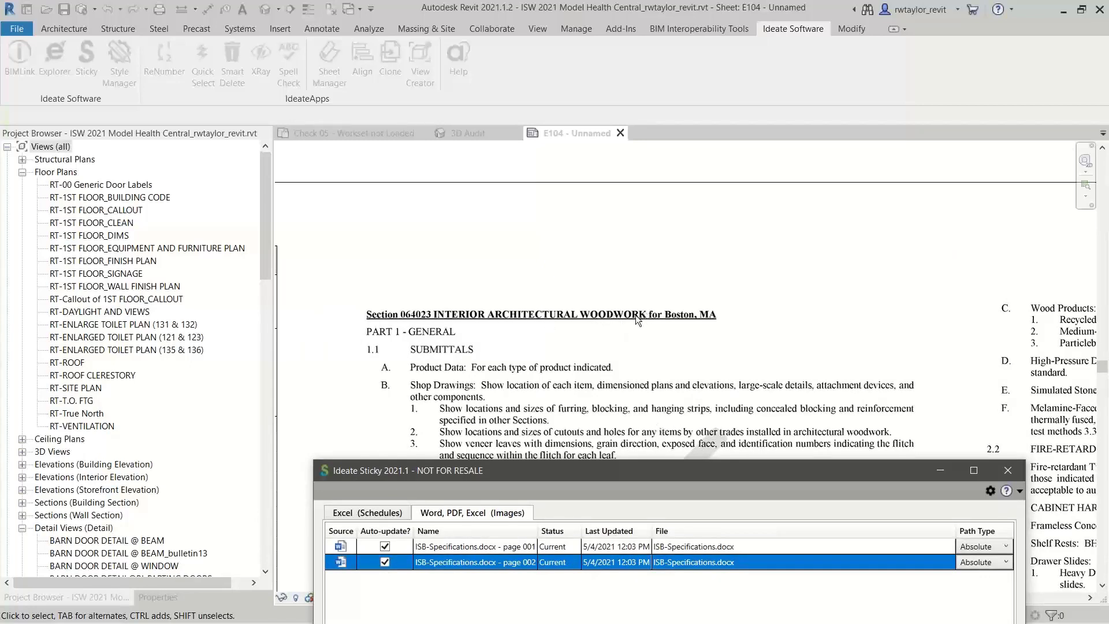
{"action": "left_click", "coordinate": [1008, 470]}
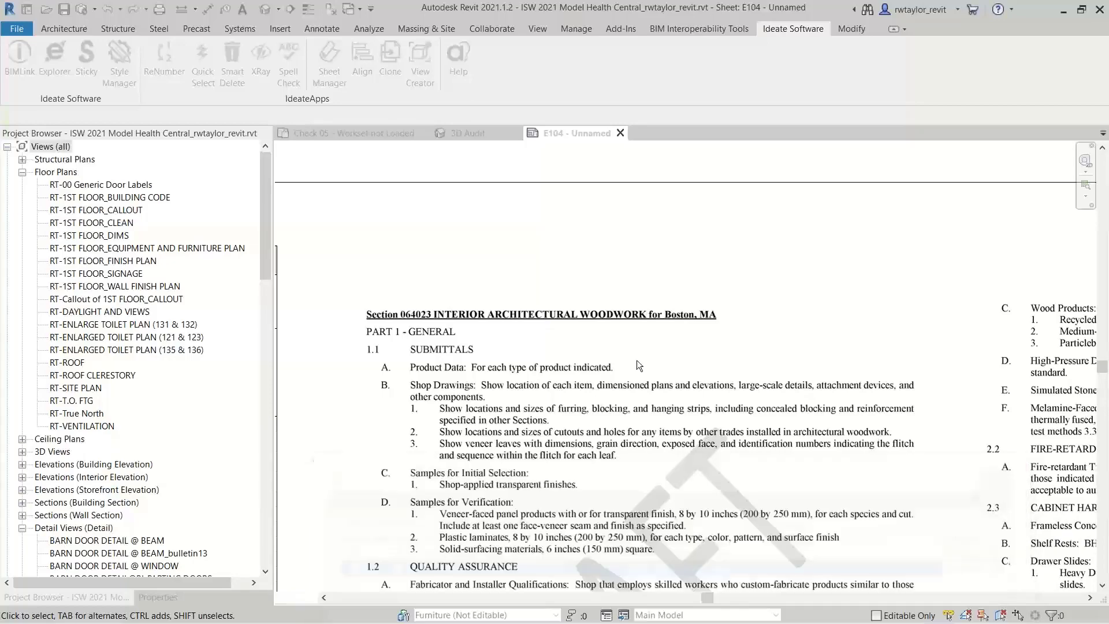
Create a Sticky image on sheet E104 from all pages of ISB-I_Vent Detail.pdf at 300 DPI and close Ideate Sticky
{"action": "scroll", "coordinate": [627, 352], "scroll_direction": "down", "scroll_amount": 5}
{"action": "scroll", "coordinate": [635, 361], "scroll_direction": "down", "scroll_amount": 3}
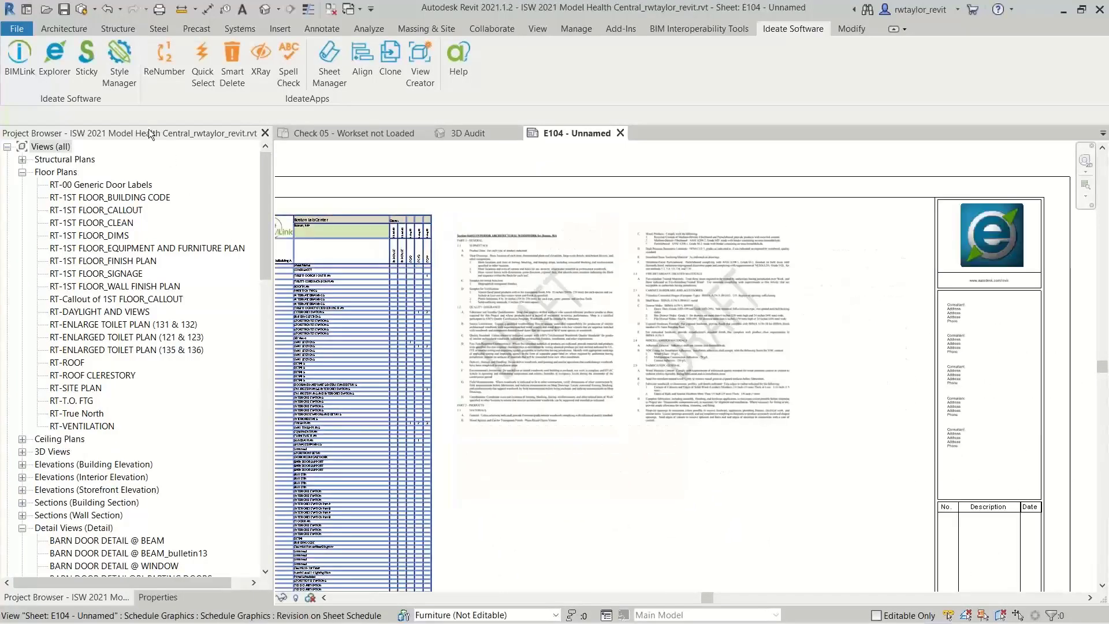
{"action": "left_click", "coordinate": [95, 64]}
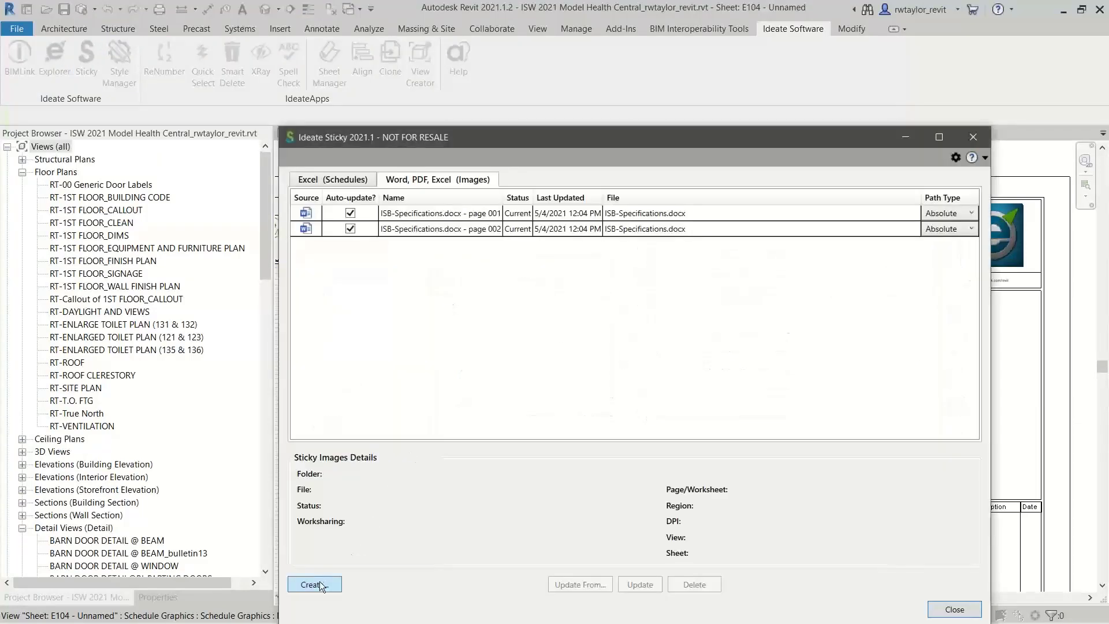
{"action": "left_click", "coordinate": [314, 584]}
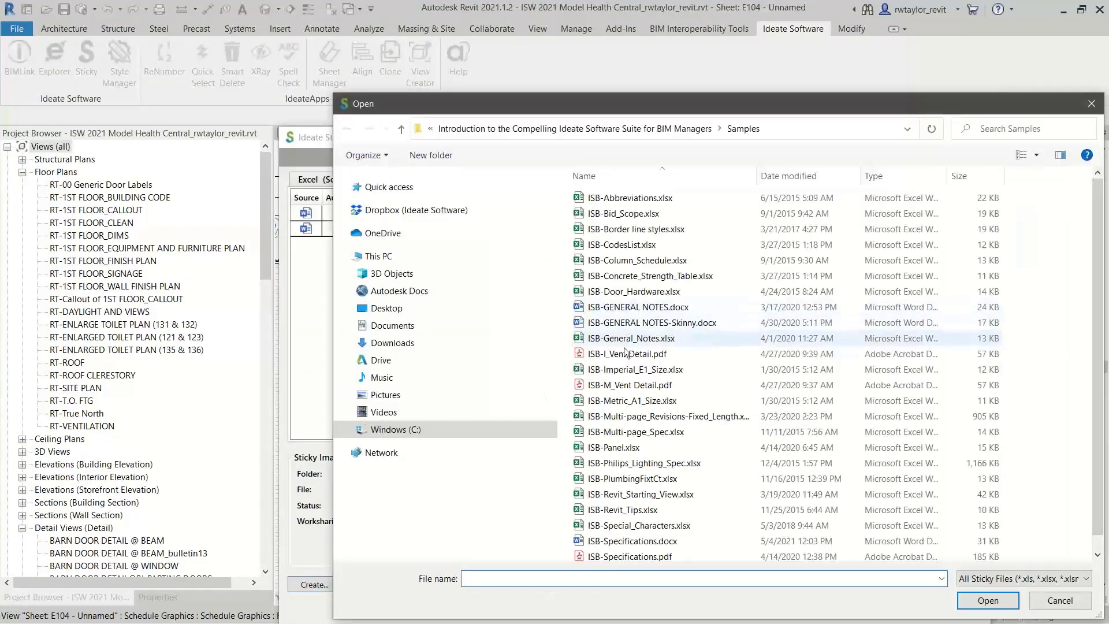
{"action": "left_click", "coordinate": [626, 353]}
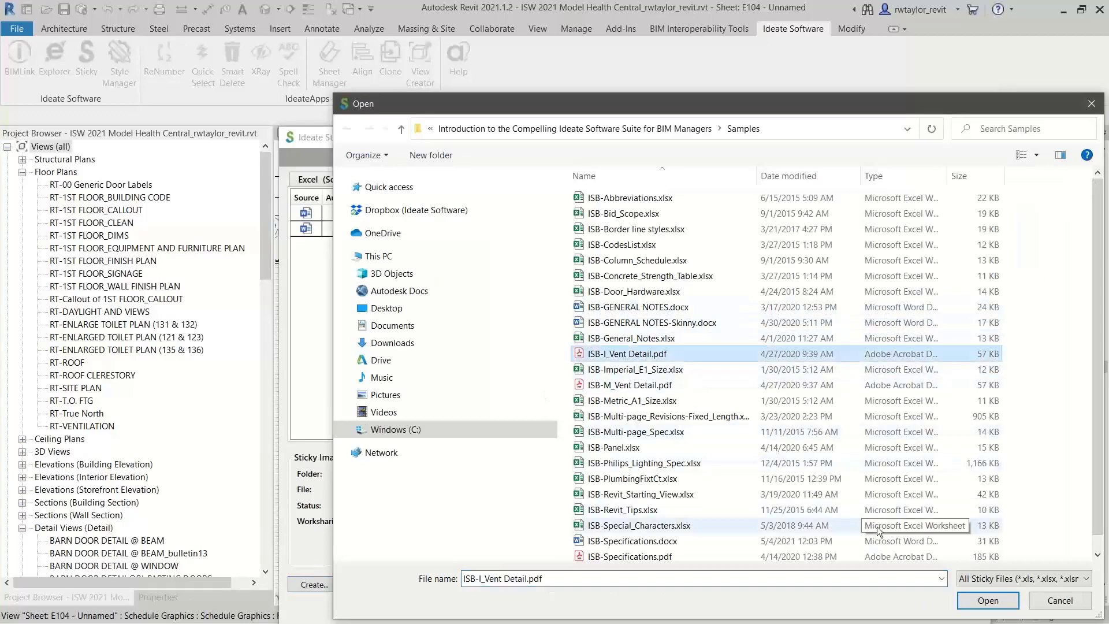
{"action": "left_click", "coordinate": [968, 600]}
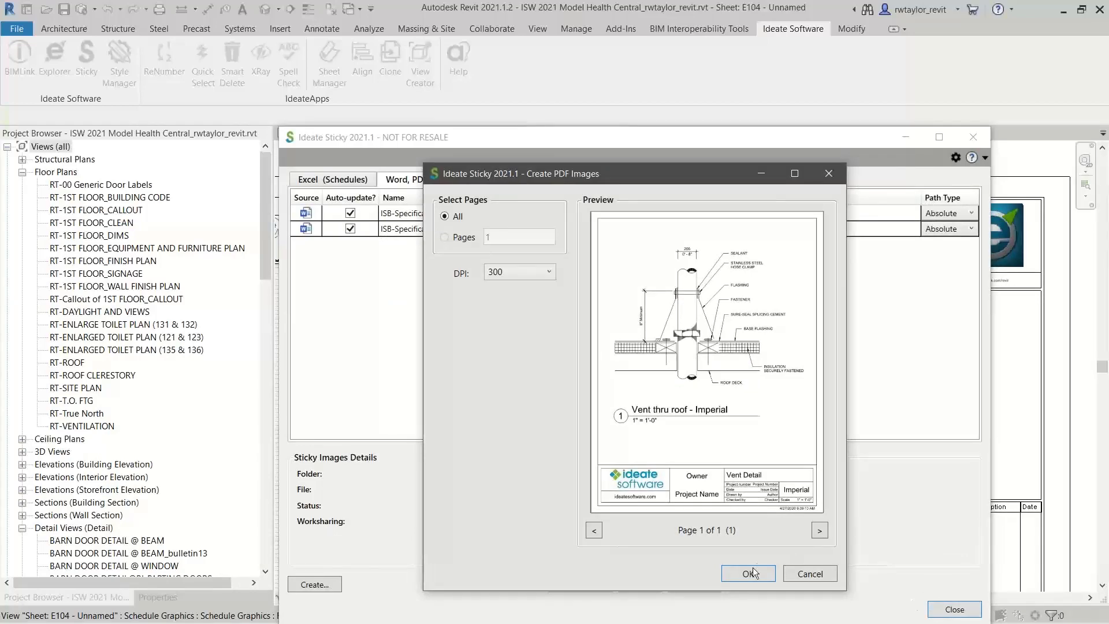
{"action": "left_click", "coordinate": [748, 573]}
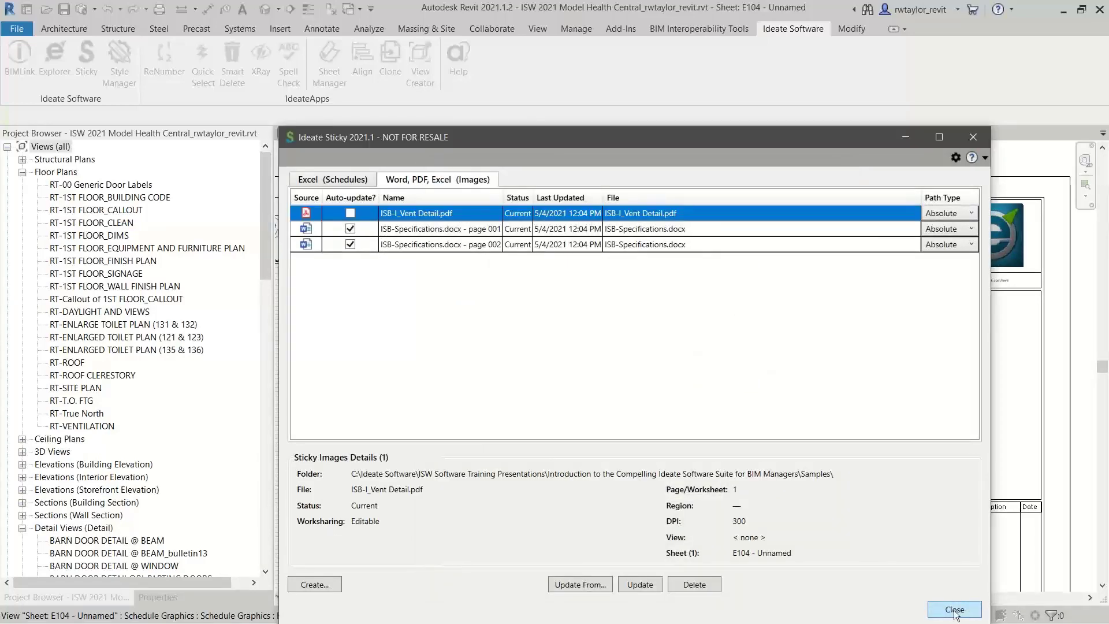
{"action": "left_click", "coordinate": [954, 610]}
Place the vent detail image below the two specification pages, inside the sheet border, and fit the whole sheet in view
{"action": "scroll", "coordinate": [798, 485], "scroll_direction": "down", "scroll_amount": 3}
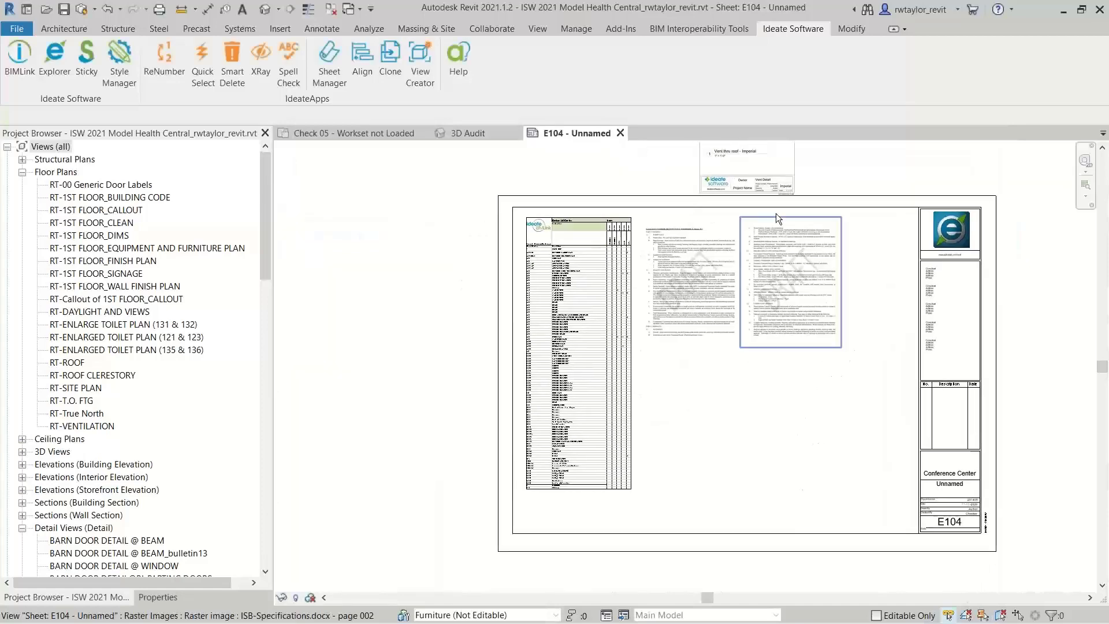
{"action": "left_click_drag", "start_coordinate": [774, 188], "coordinate": [727, 475]}
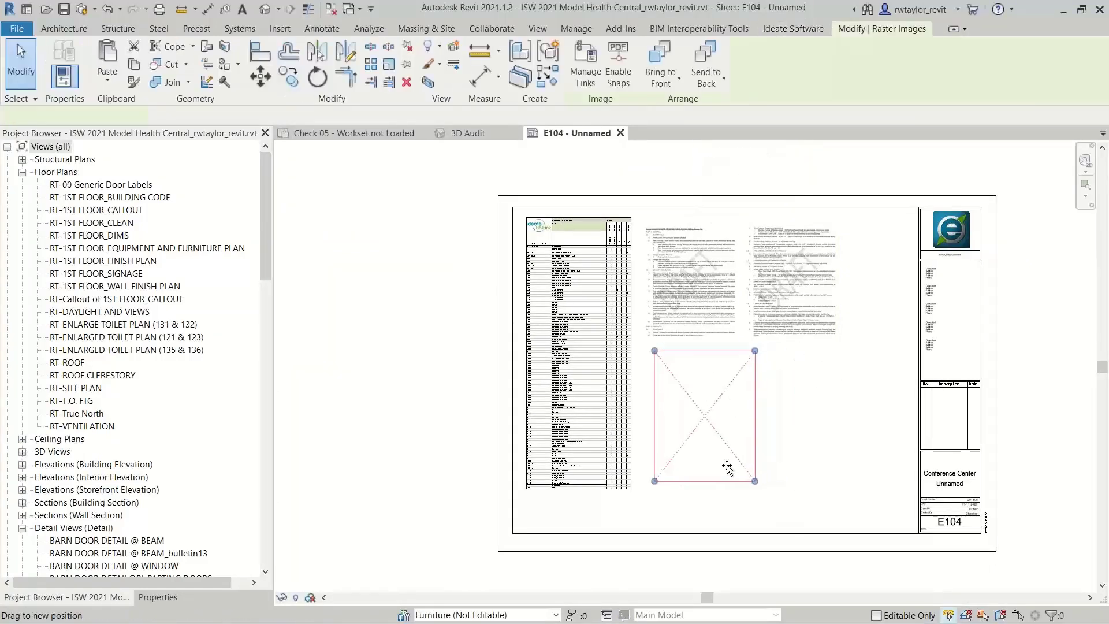
{"action": "left_click", "coordinate": [848, 429]}
{"action": "right_click", "coordinate": [857, 435]}
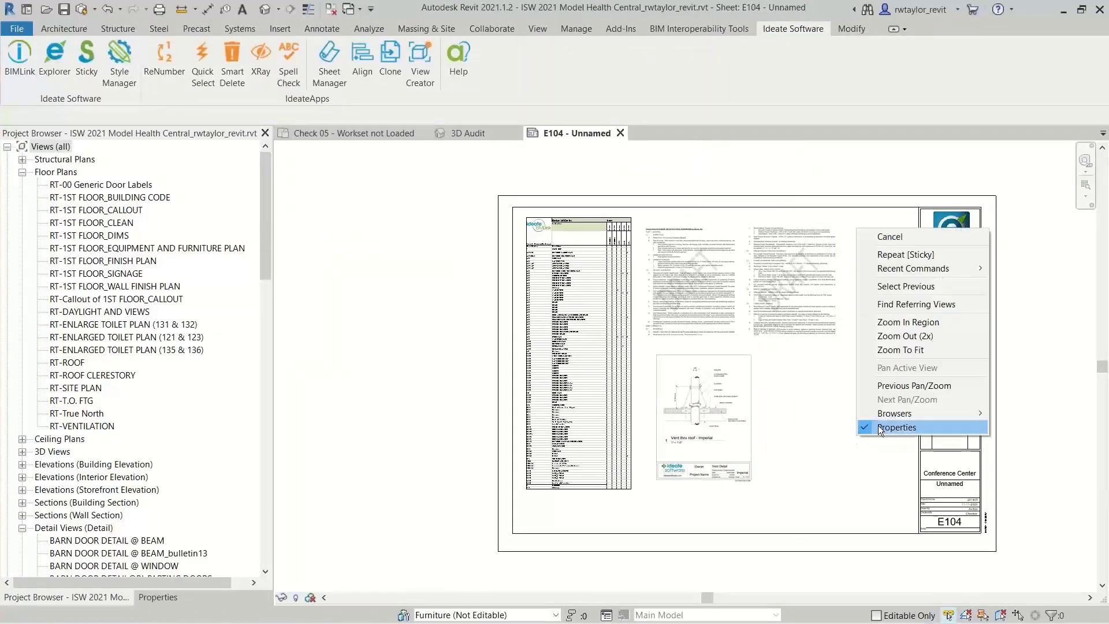
{"action": "left_click", "coordinate": [887, 350]}
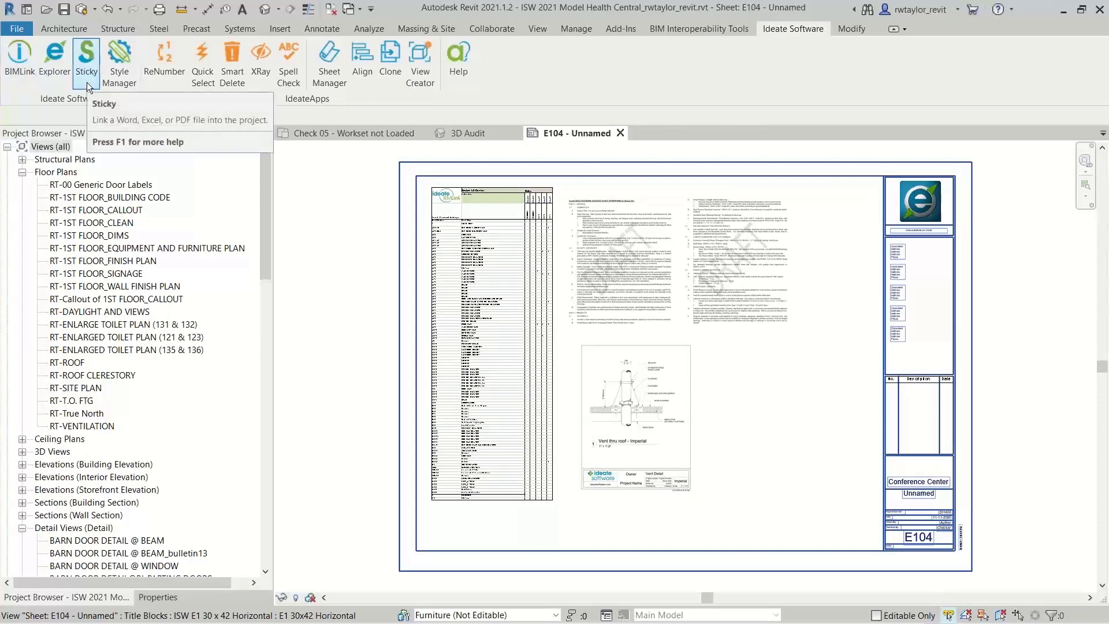
In the 3D Audit view, display the Entire Project in Ideate Explorer and enlarge its window to show more categories
{"action": "left_click", "coordinate": [455, 135]}
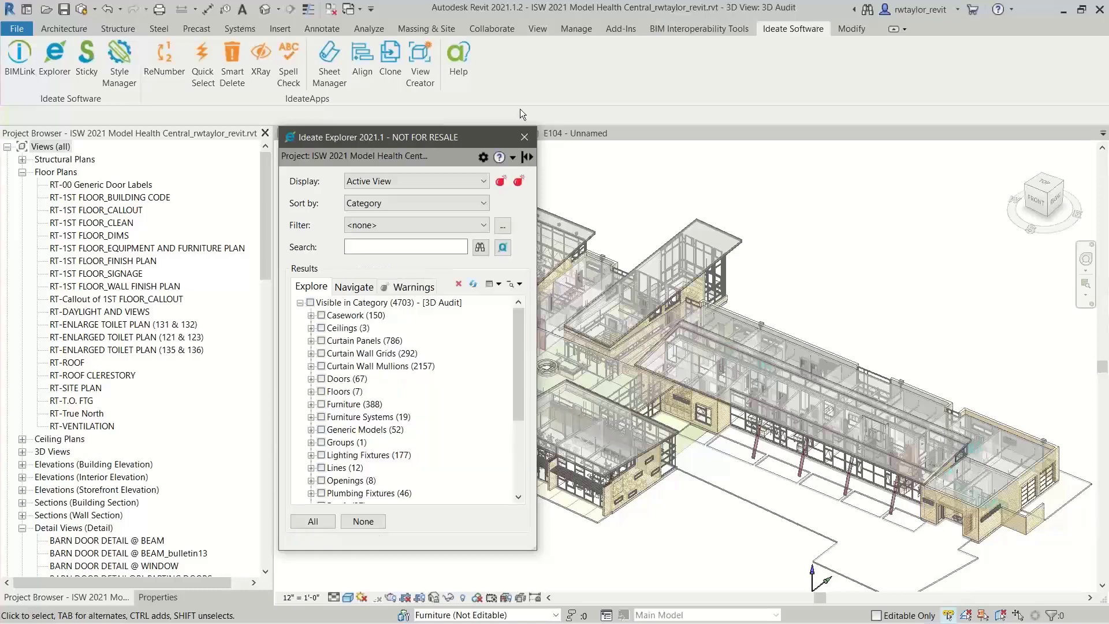
{"action": "left_click_drag", "start_coordinate": [401, 138], "coordinate": [651, 57]}
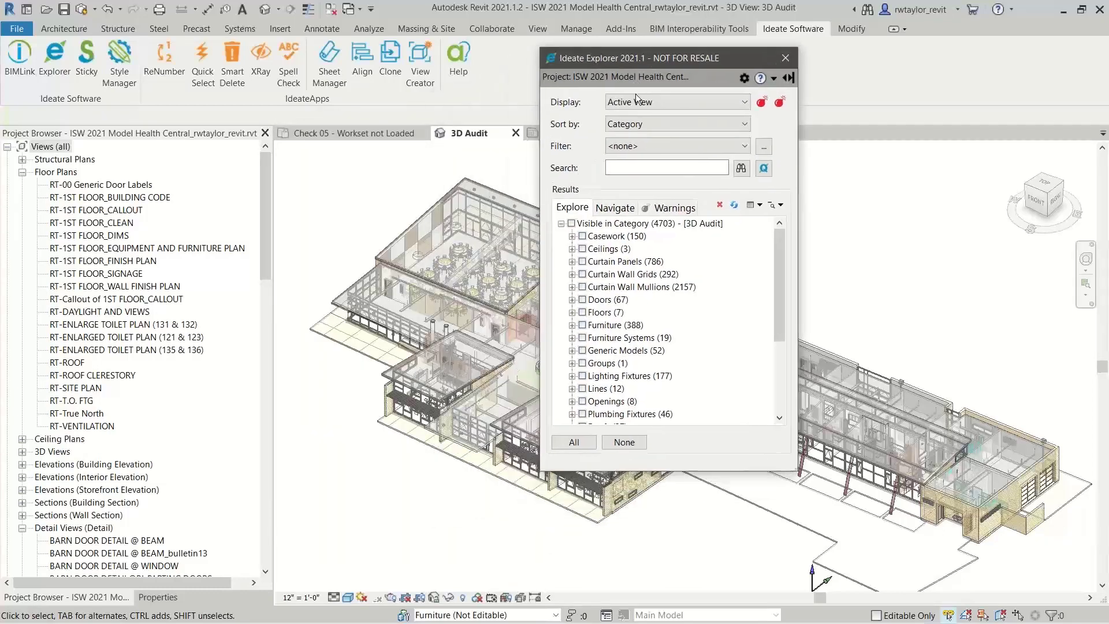
{"action": "left_click", "coordinate": [641, 103]}
{"action": "left_click", "coordinate": [634, 118]}
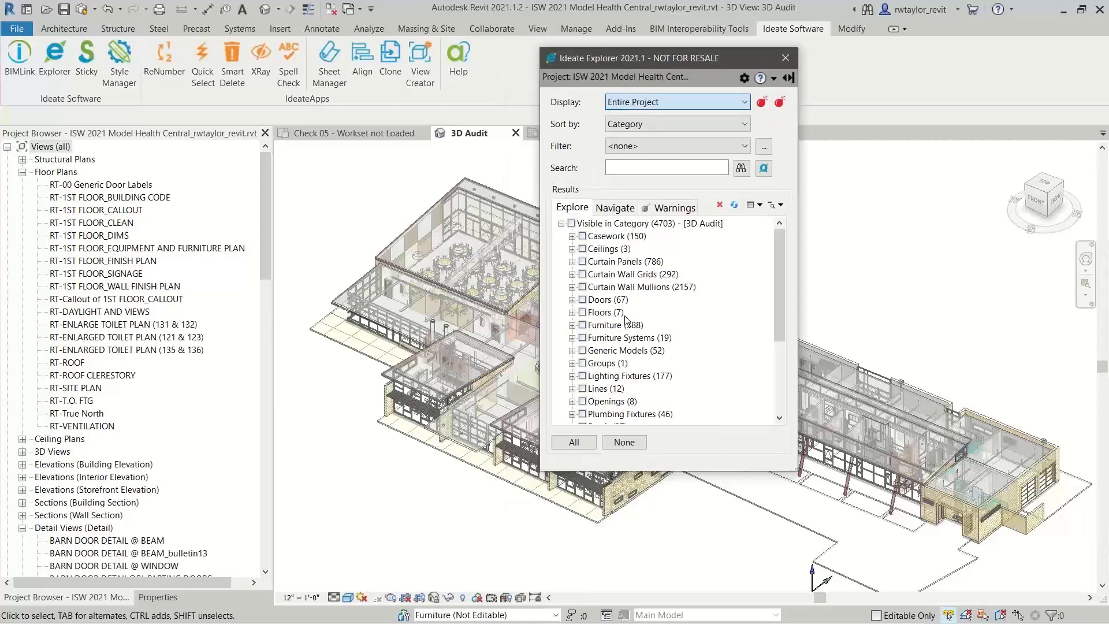
{"action": "left_click_drag", "start_coordinate": [658, 473], "coordinate": [658, 577]}
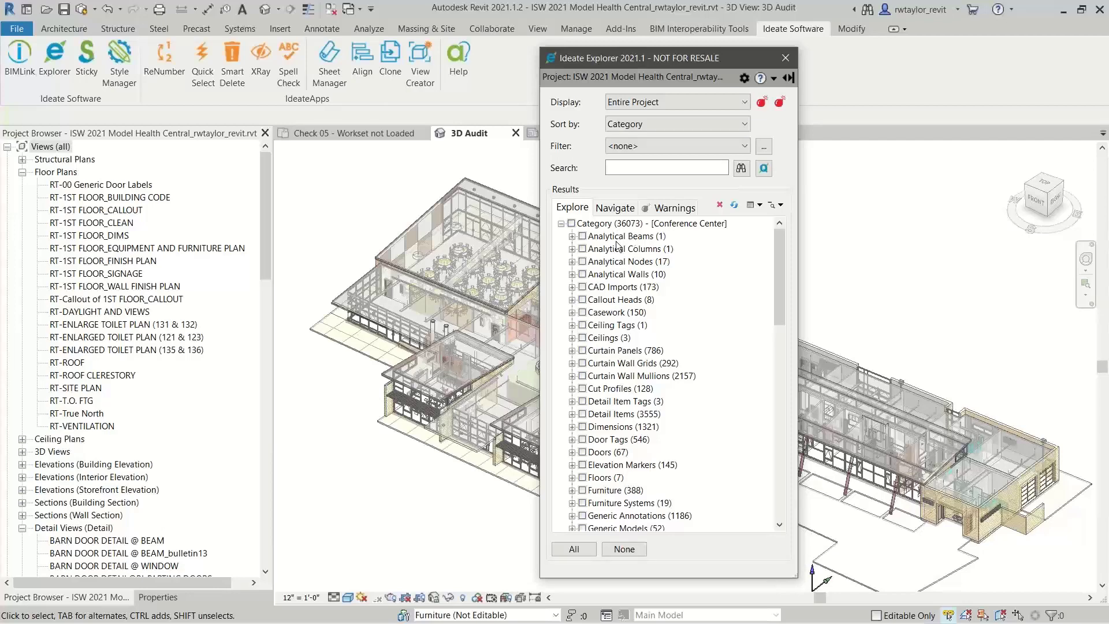
Select all Clear Glazing- Operable- Awning instances of the Operable Panel family under Curtain Panels in Ideate Explorer
{"action": "left_click", "coordinate": [572, 350]}
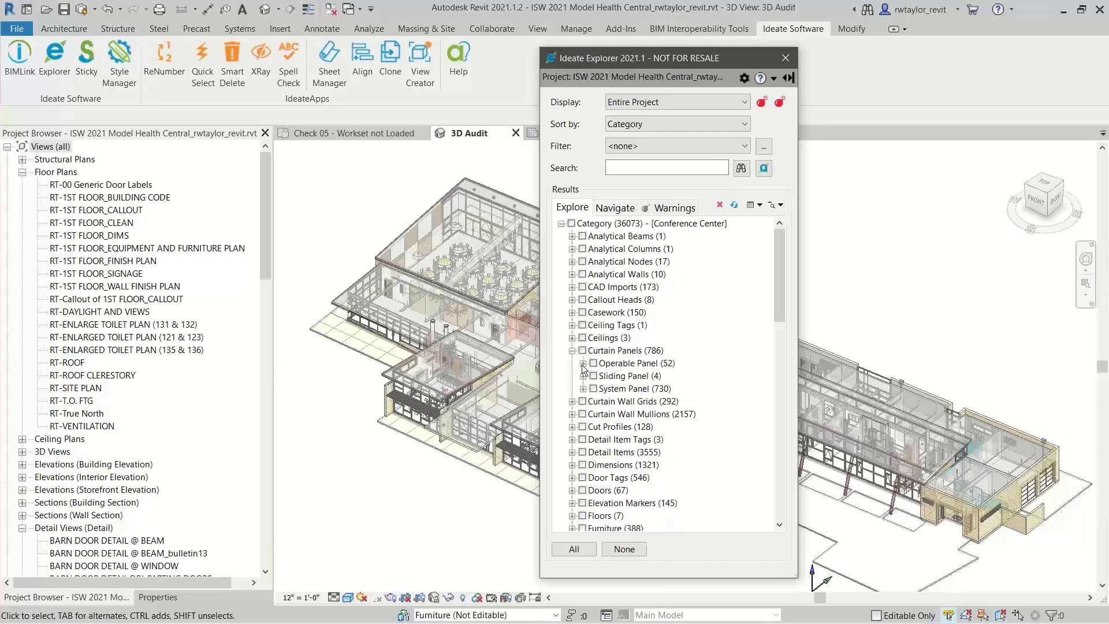
{"action": "left_click", "coordinate": [582, 364]}
{"action": "left_click", "coordinate": [594, 377]}
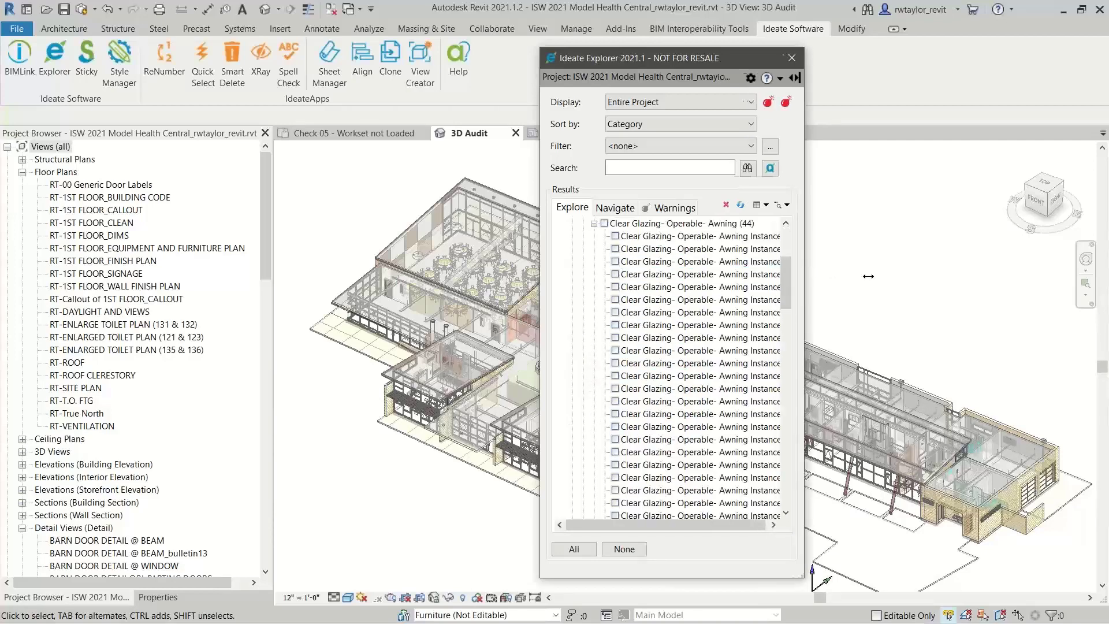
{"action": "left_click_drag", "start_coordinate": [798, 276], "coordinate": [866, 274]}
{"action": "left_click", "coordinate": [603, 235]}
{"action": "left_click", "coordinate": [604, 224]}
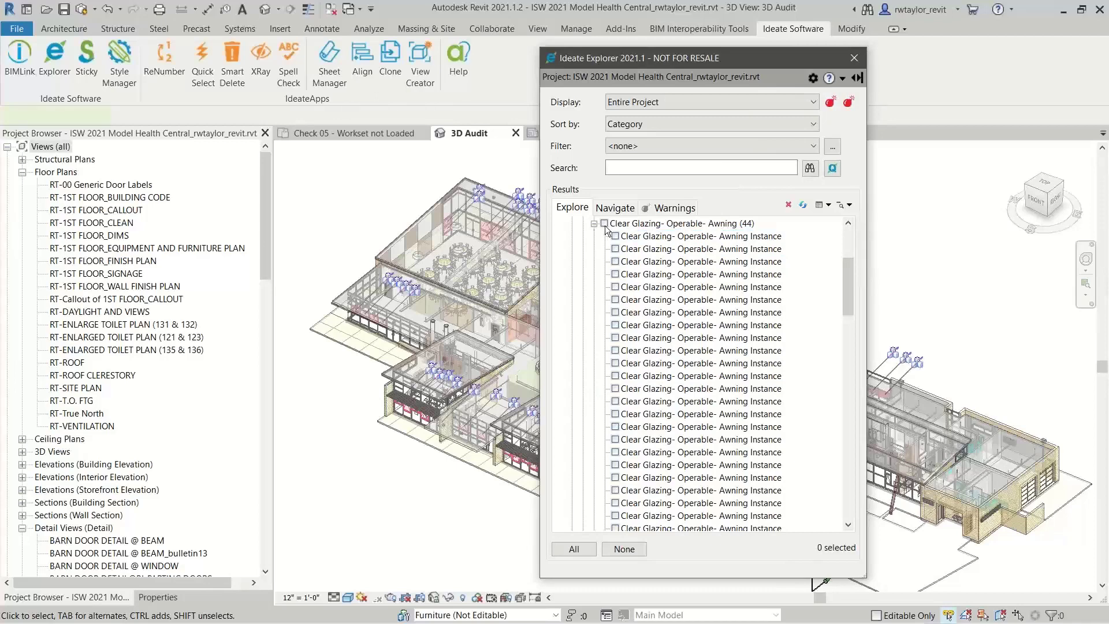
Change the selected awning panels to the Sliding Panel type Clear Glazing- Operable- 50% EOA, inspect them in the model and clear the selection
{"action": "left_click", "coordinate": [156, 596]}
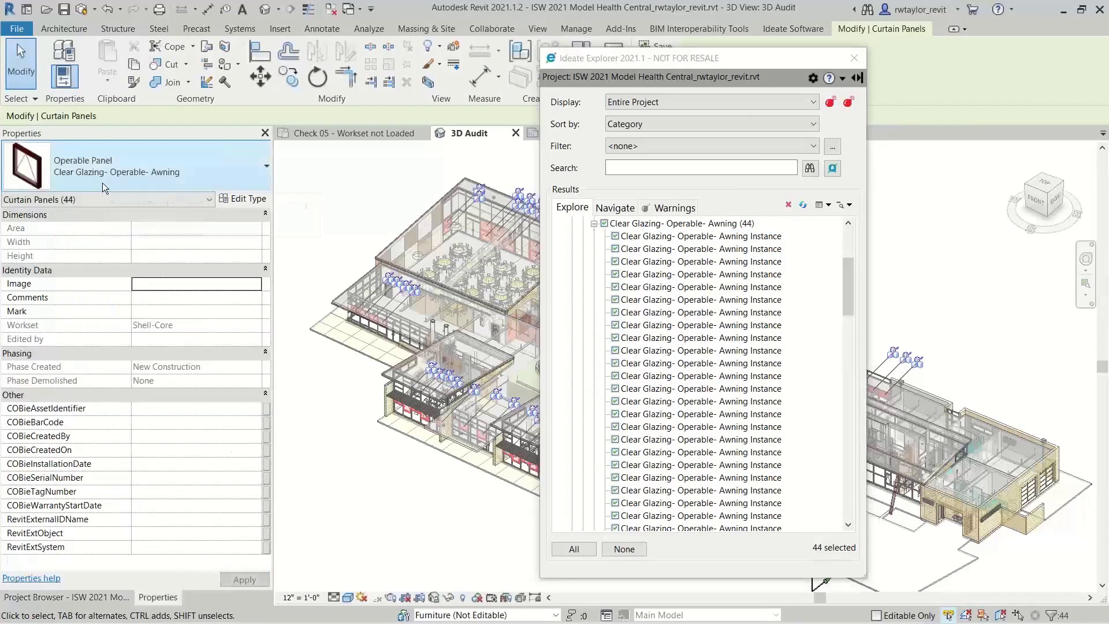
{"action": "left_click", "coordinate": [205, 182]}
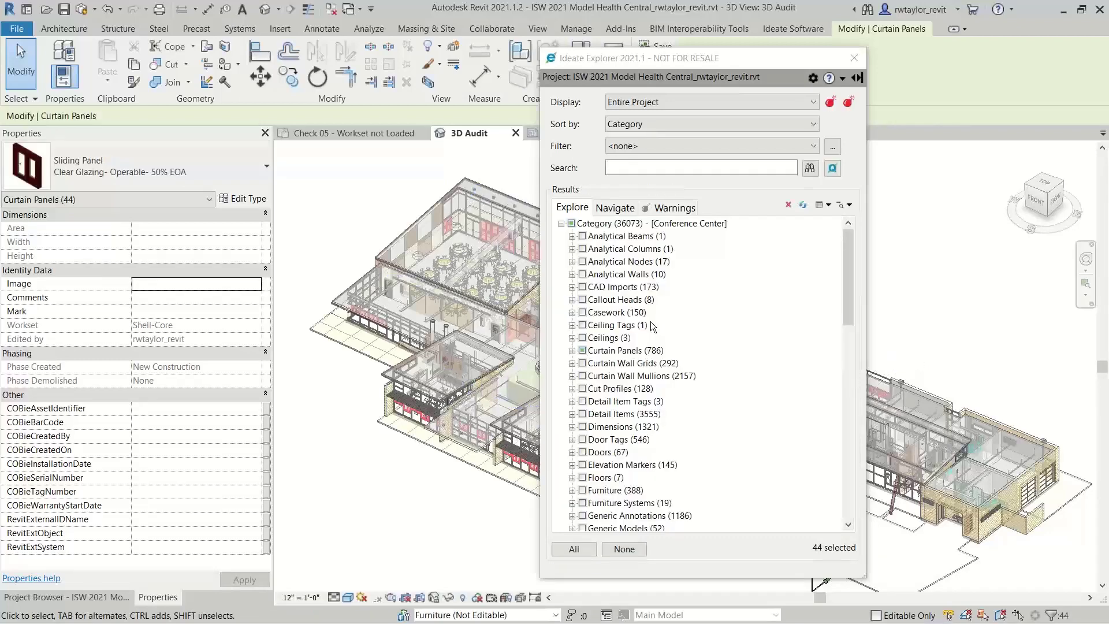
{"action": "scroll", "coordinate": [396, 428], "scroll_direction": "up", "scroll_amount": 8}
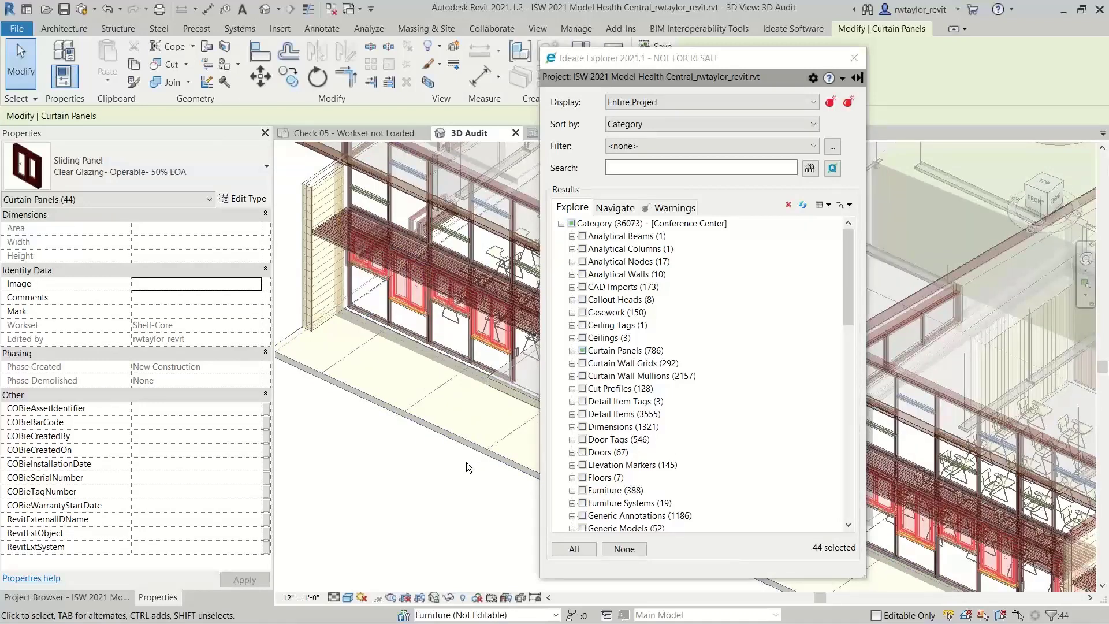
{"action": "left_click", "coordinate": [429, 494]}
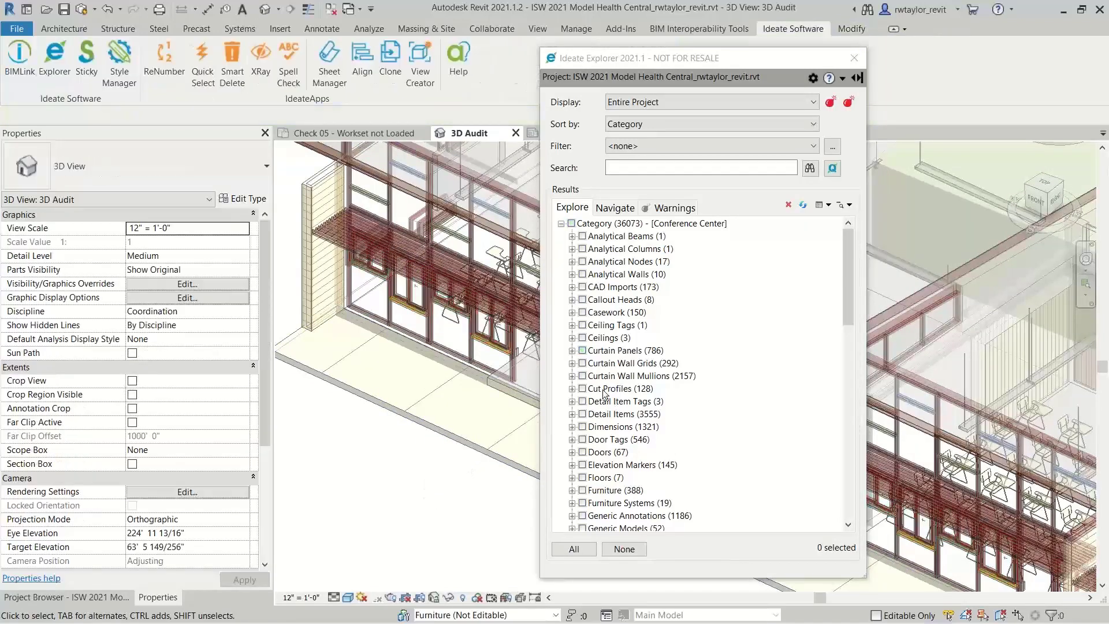
Open the view containing the first A8-1 DOOR DETAILS.dwg instance from the view-specific CAD Imports, keeping Ideate Explorer clear of the drawing
{"action": "left_click", "coordinate": [572, 287]}
{"action": "left_click", "coordinate": [583, 299]}
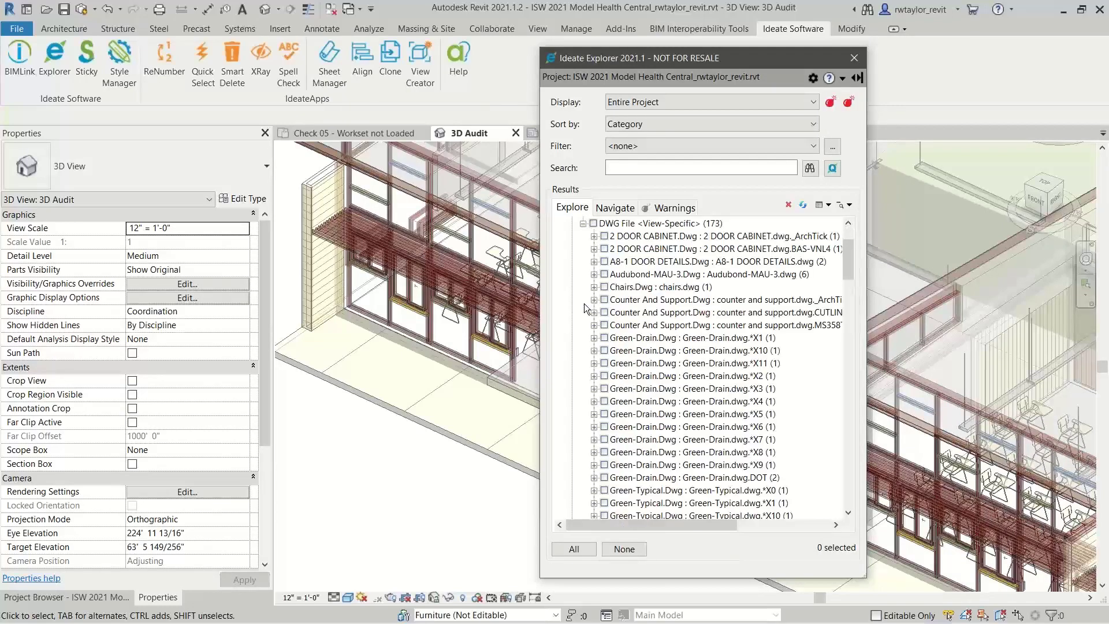
{"action": "left_click", "coordinate": [593, 262]}
{"action": "double_click", "coordinate": [696, 279]}
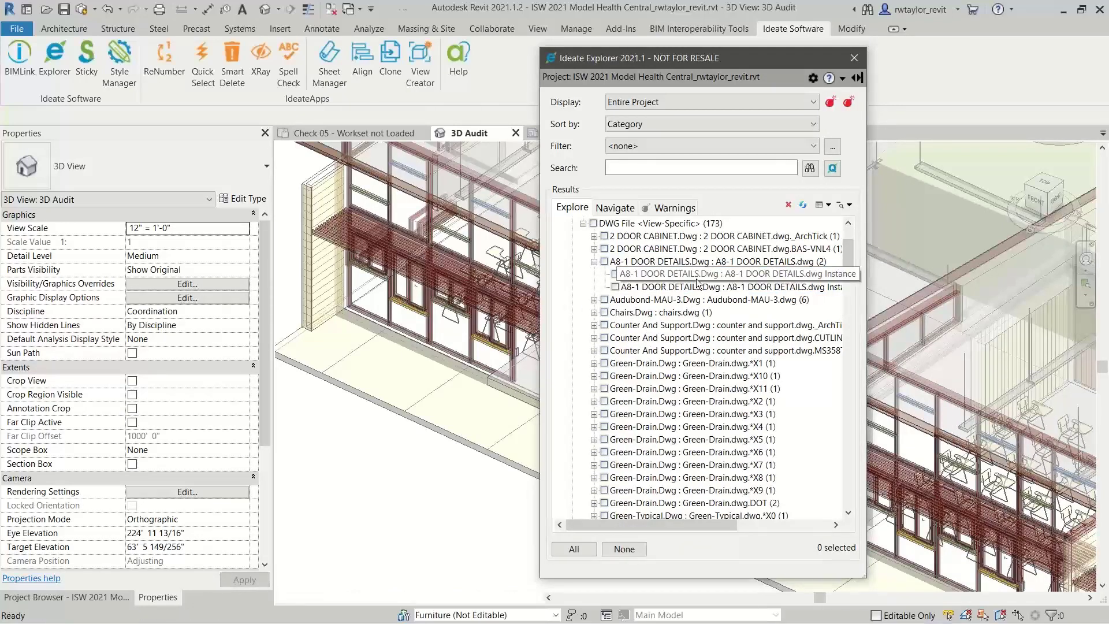
{"action": "left_click_drag", "start_coordinate": [698, 60], "coordinate": [269, 81]}
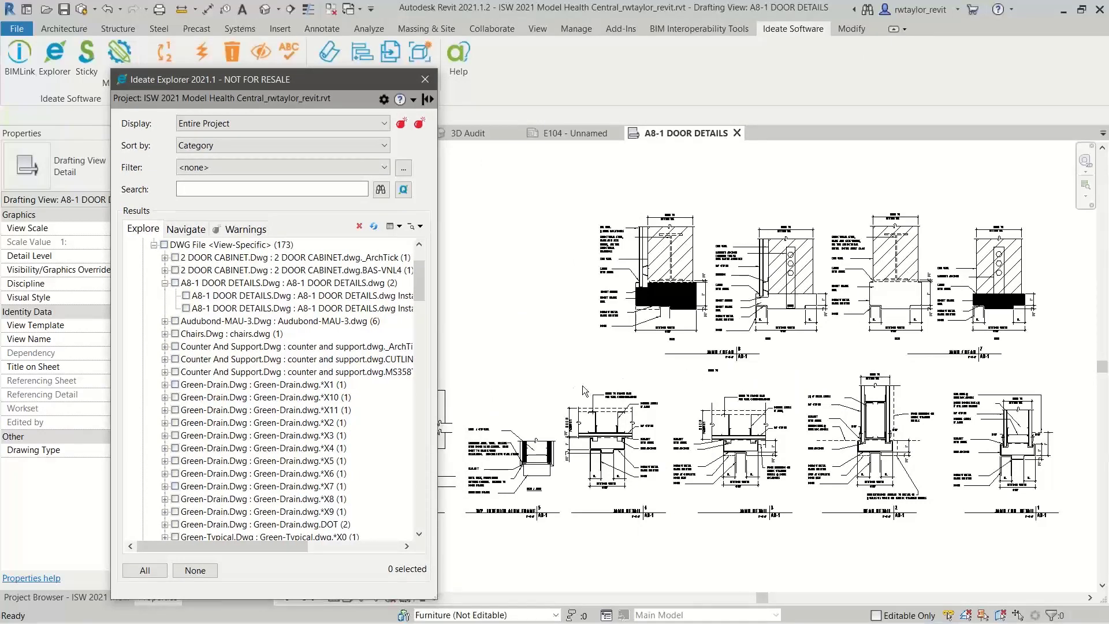
Locate the second A8-1 DOOR DETAILS.dwg instance in its view, agreeing to temporarily show hidden elements
{"action": "left_click", "coordinate": [291, 310]}
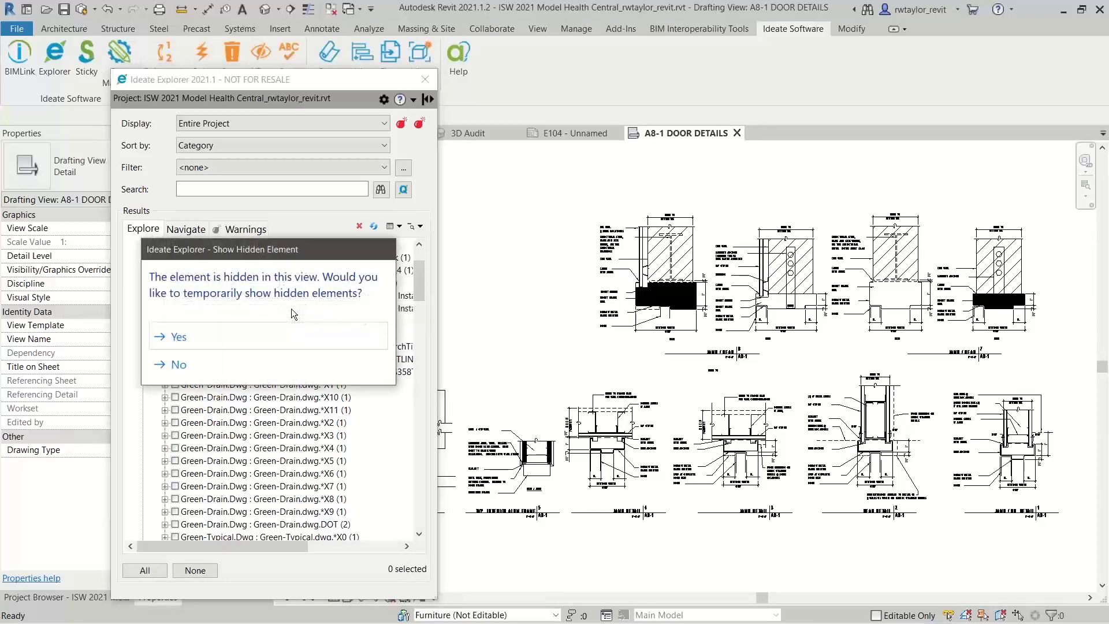
{"action": "left_click_drag", "start_coordinate": [258, 255], "coordinate": [578, 183]}
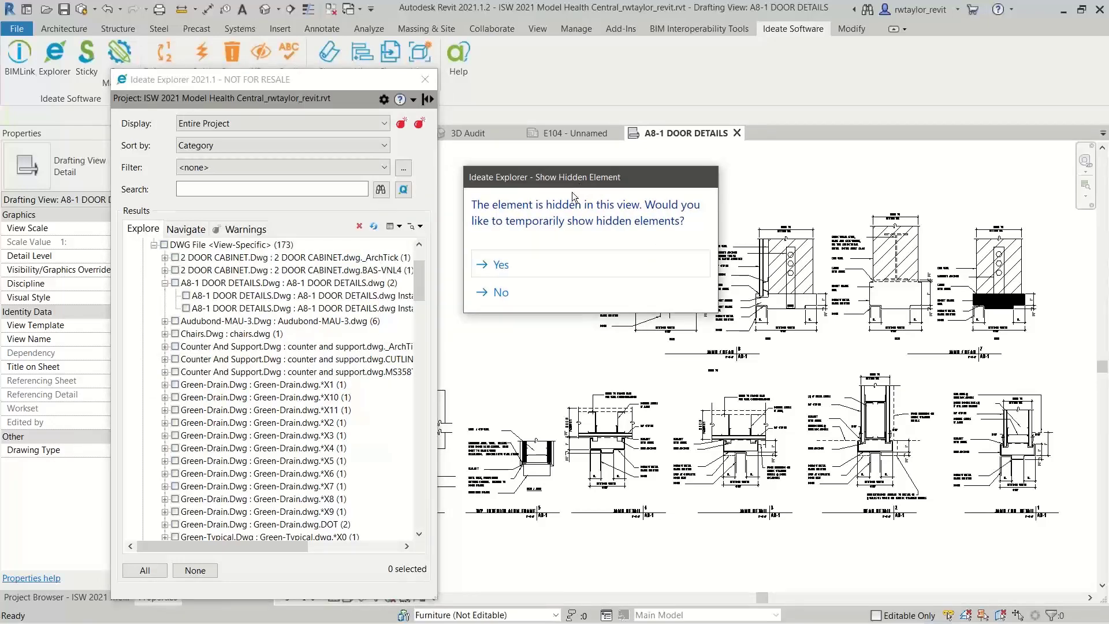
{"action": "left_click", "coordinate": [498, 266]}
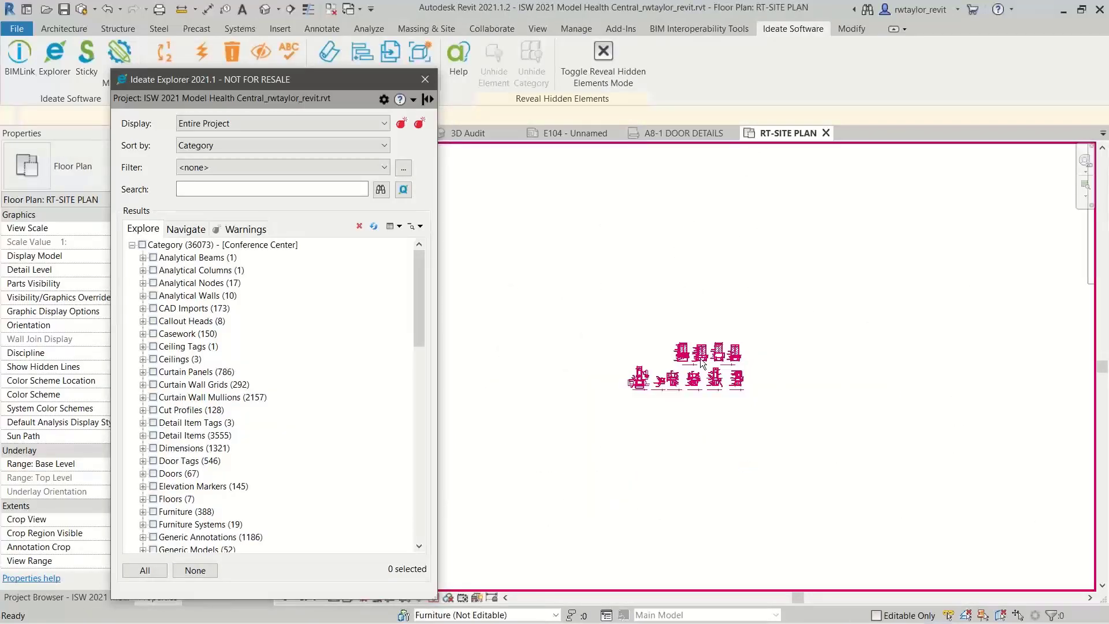
Select the hidden A8-1 DOOR DETAILS.dwg import in the RT-SITE PLAN view and delete it with Ideate Explorer
{"action": "scroll", "coordinate": [722, 319], "scroll_direction": "down", "scroll_amount": 4}
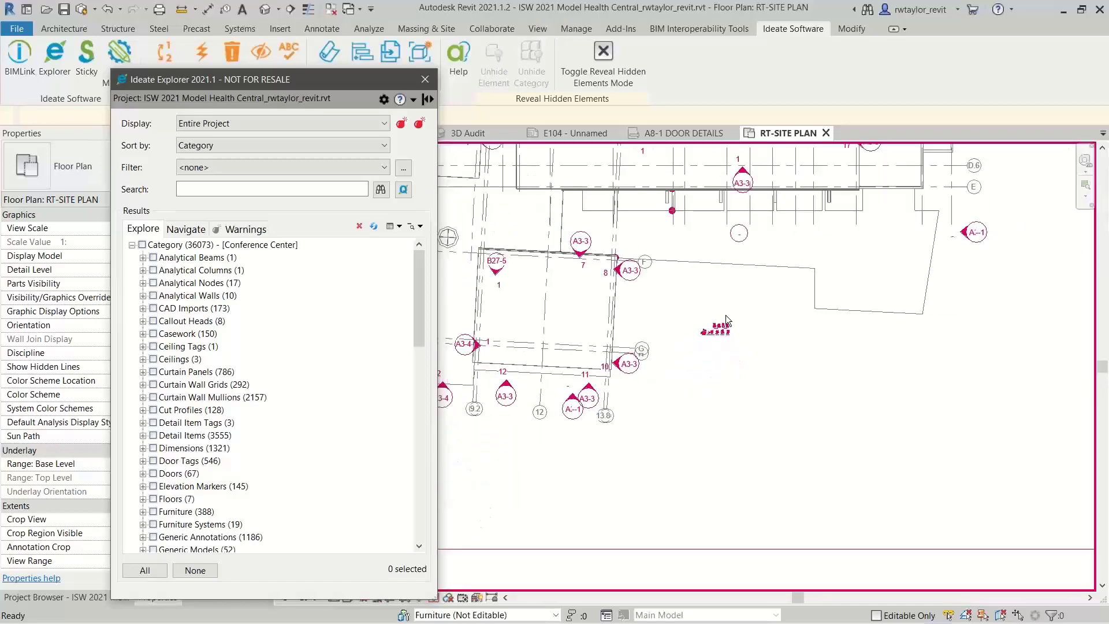
{"action": "scroll", "coordinate": [725, 318], "scroll_direction": "up", "scroll_amount": 3}
{"action": "left_click", "coordinate": [710, 360]}
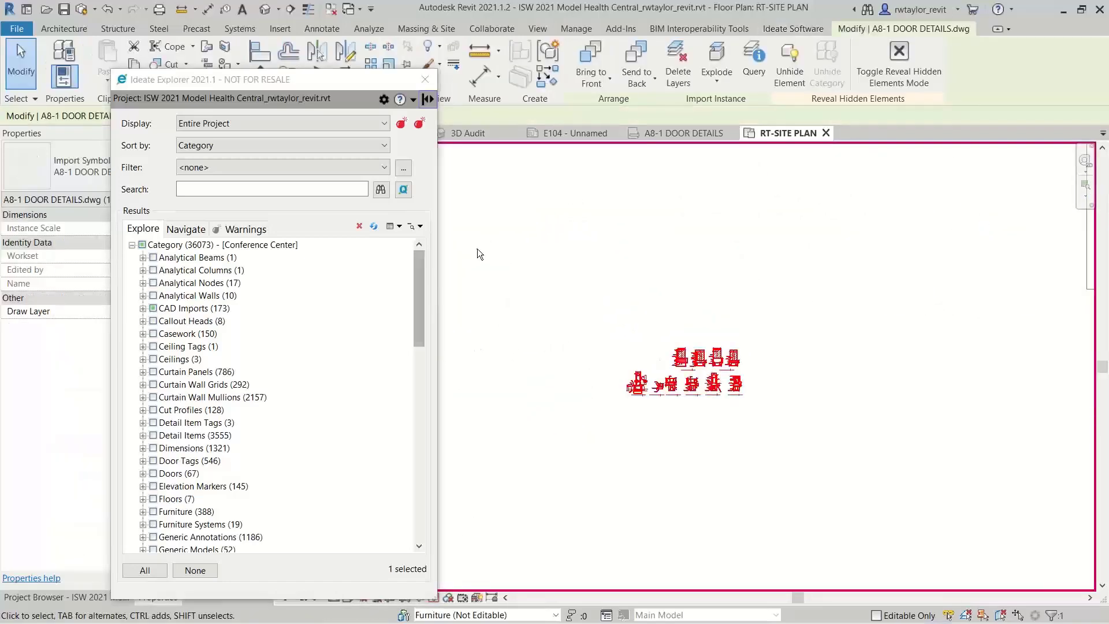
{"action": "left_click", "coordinate": [365, 224]}
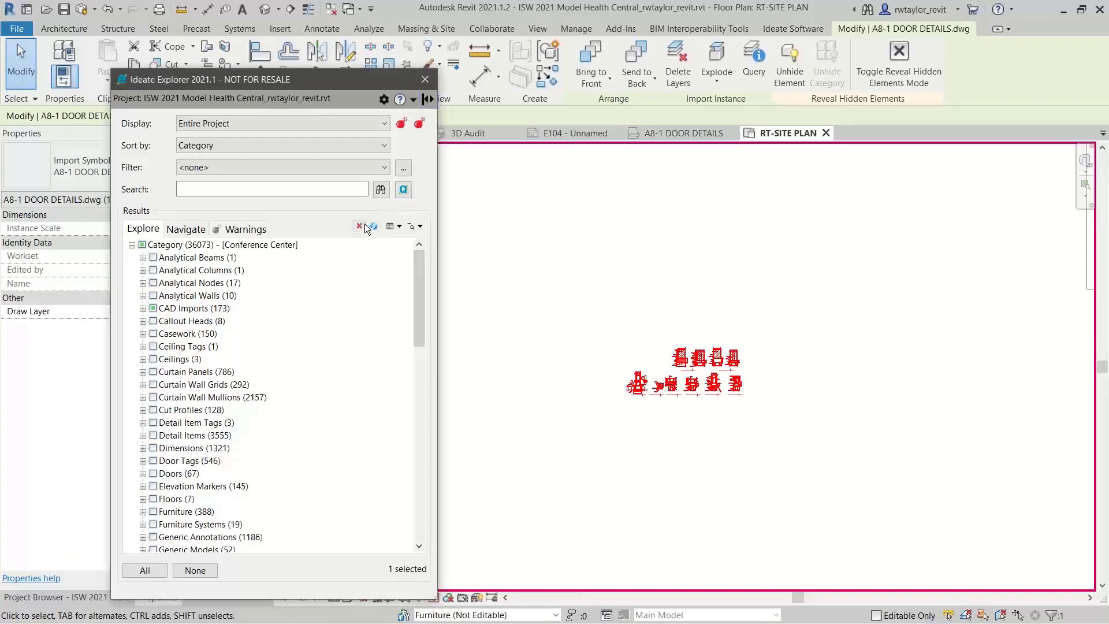
{"action": "left_click_drag", "start_coordinate": [218, 124], "coordinate": [313, 141]}
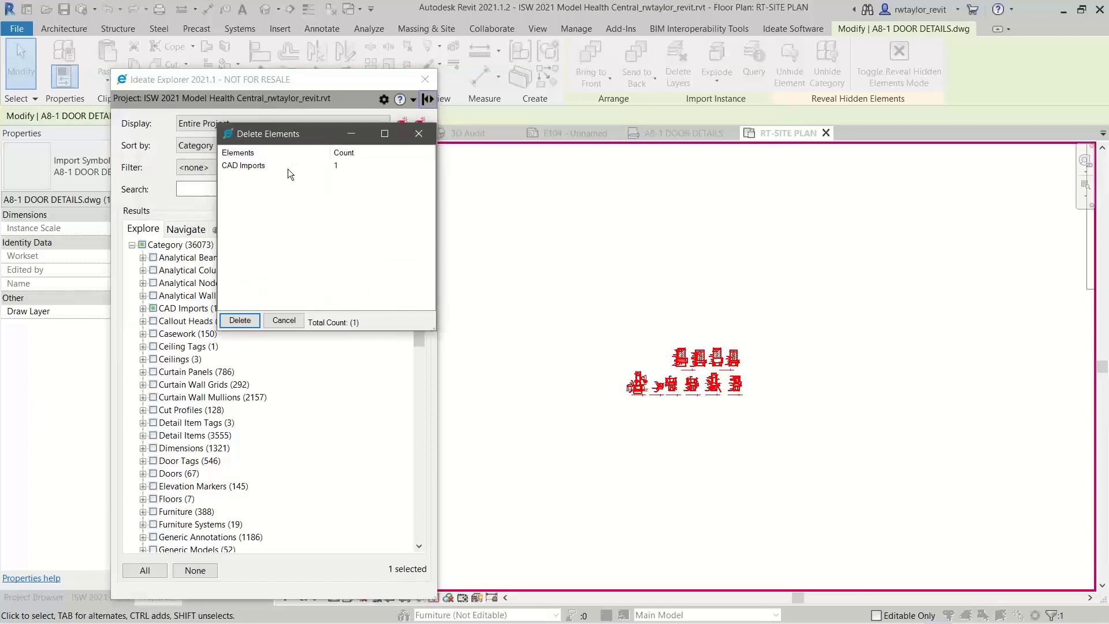
{"action": "left_click", "coordinate": [239, 321]}
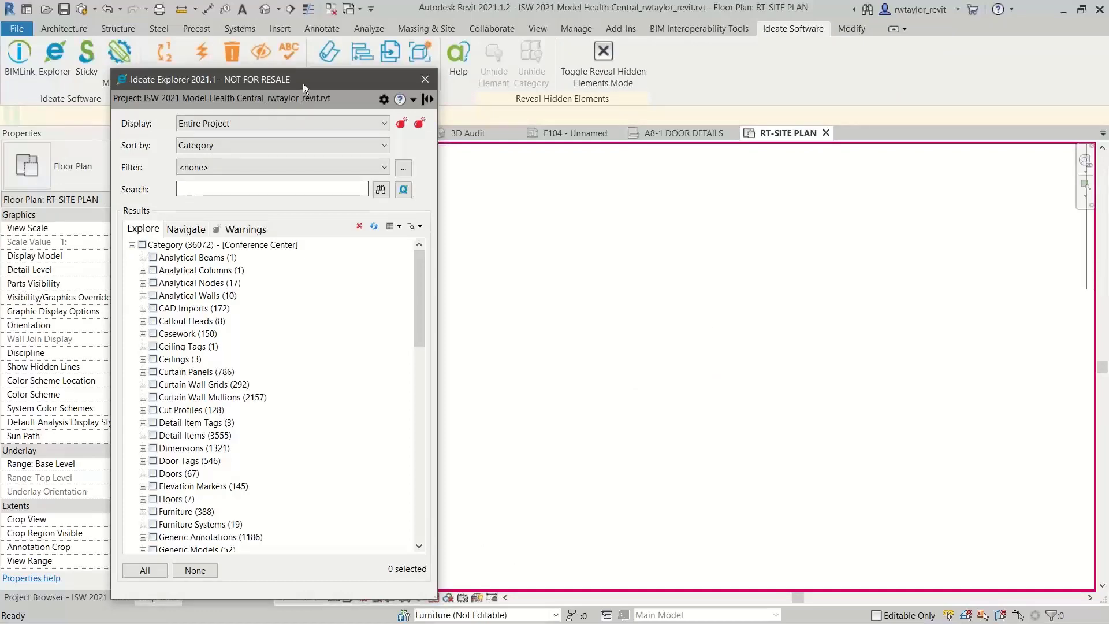
Turn off the revealed hidden elements in RT-SITE PLAN, fit the whole plan in view and close that view
{"action": "left_click_drag", "start_coordinate": [303, 83], "coordinate": [418, 56]}
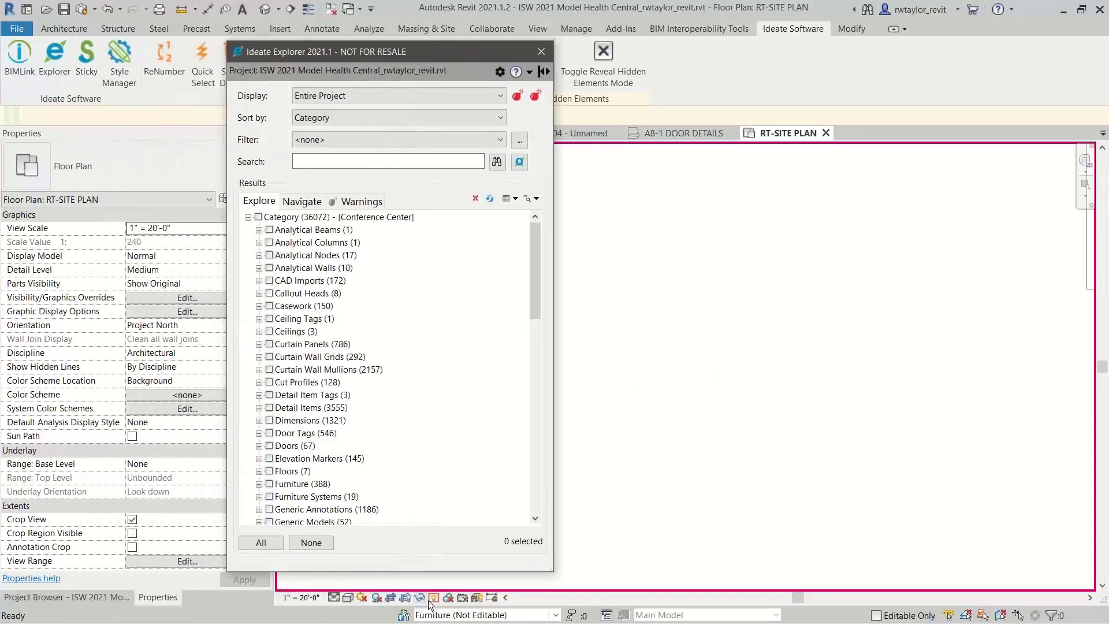
{"action": "left_click", "coordinate": [929, 132]}
{"action": "key", "text": "r"}
{"action": "key", "text": "h"}
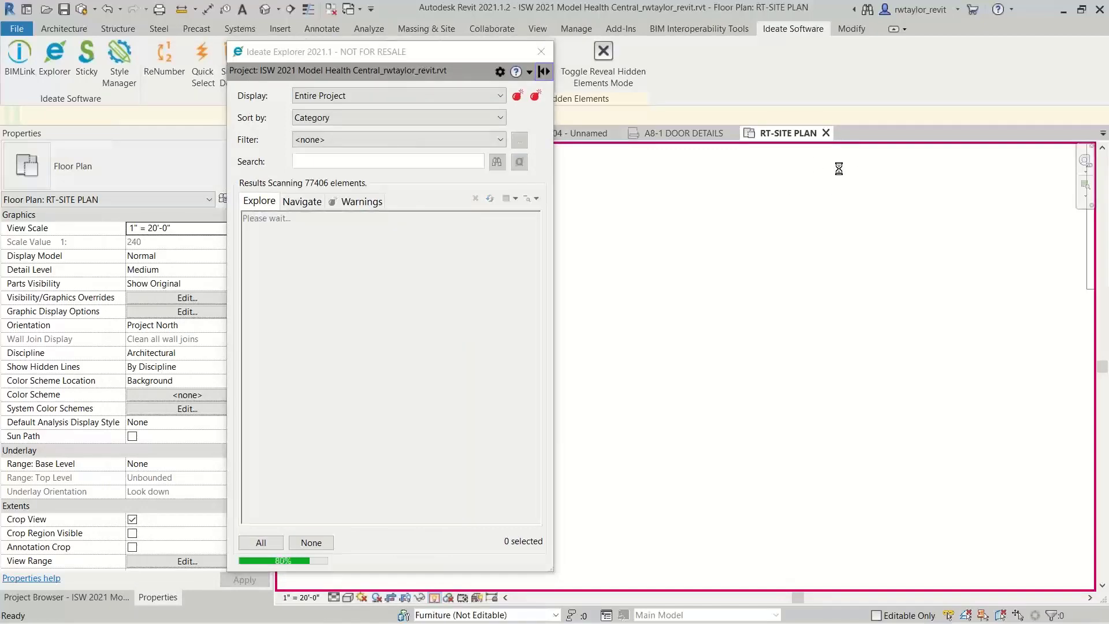
{"action": "right_click", "coordinate": [807, 235]}
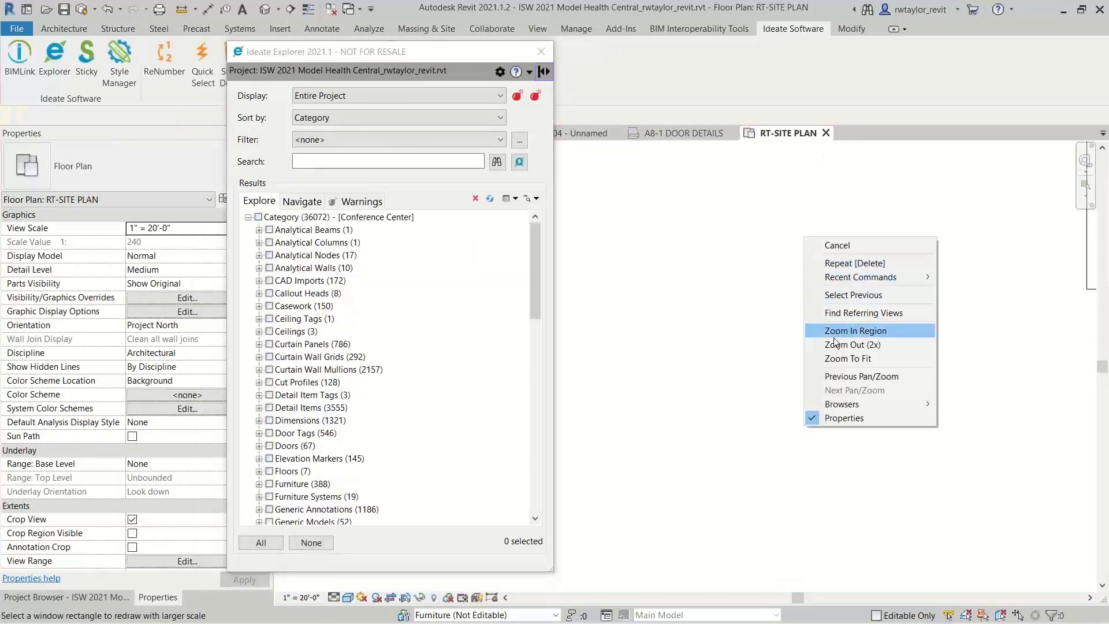
{"action": "left_click", "coordinate": [827, 363]}
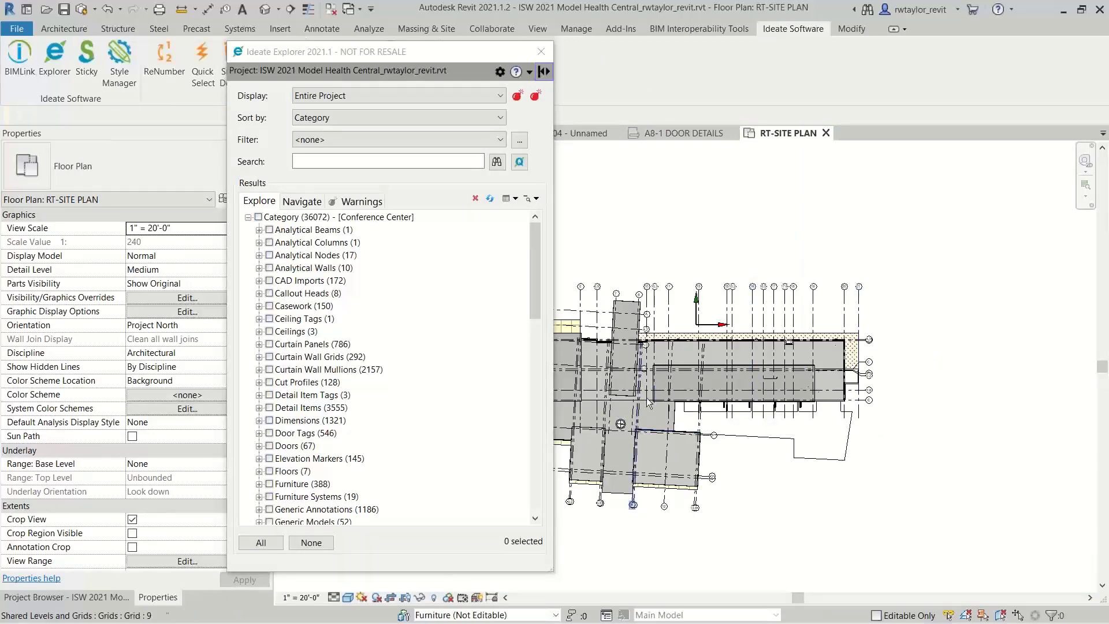
{"action": "left_click", "coordinate": [827, 133]}
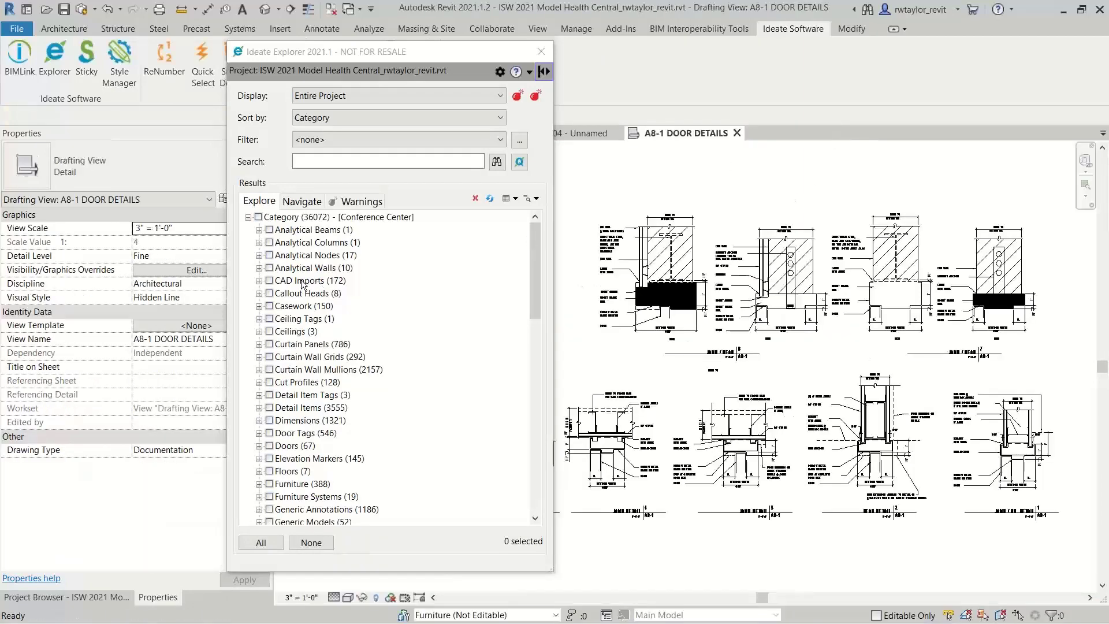
Check the view-specific DWG files under CAD Imports for remaining instances of A8-1 DOOR DETAILS.dwg and collapse the list
{"action": "left_click", "coordinate": [259, 281]}
{"action": "left_click", "coordinate": [270, 294]}
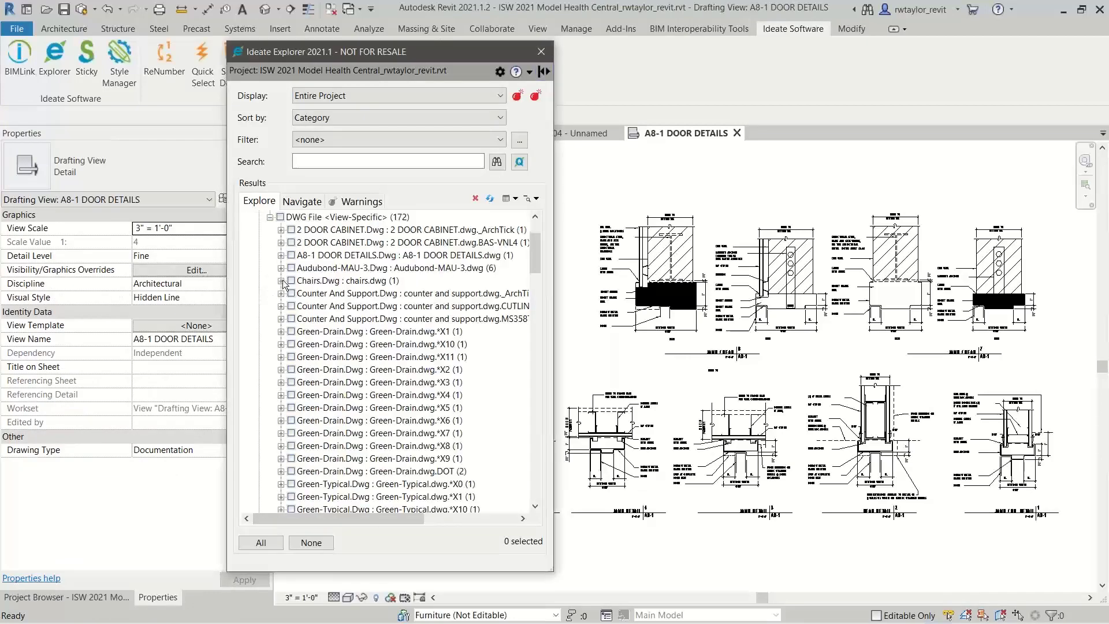
{"action": "left_click", "coordinate": [281, 255]}
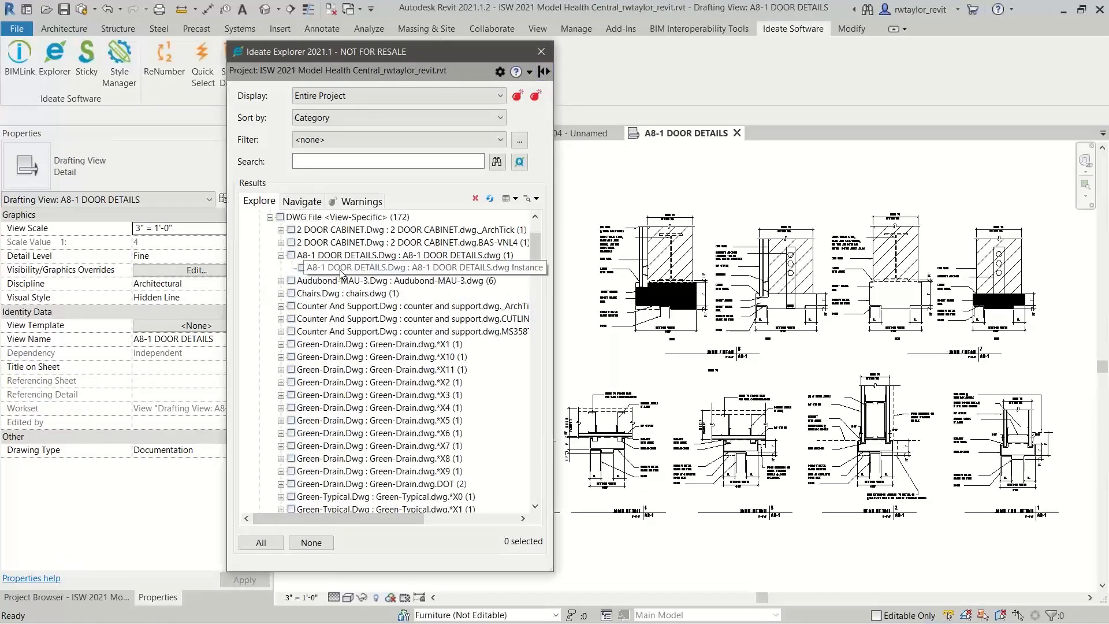
{"action": "left_click", "coordinate": [270, 217]}
{"action": "left_click_drag", "start_coordinate": [536, 271], "coordinate": [545, 227]}
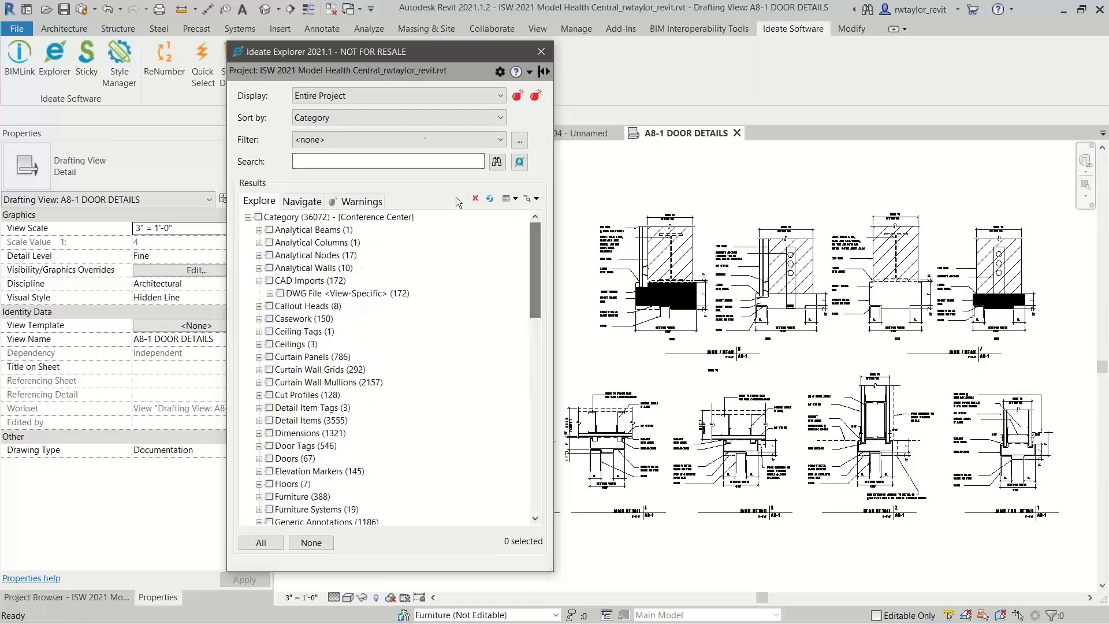
Sort the project elements by Workset and select all doors in the user-created Furniture workset
{"action": "left_click", "coordinate": [419, 117]}
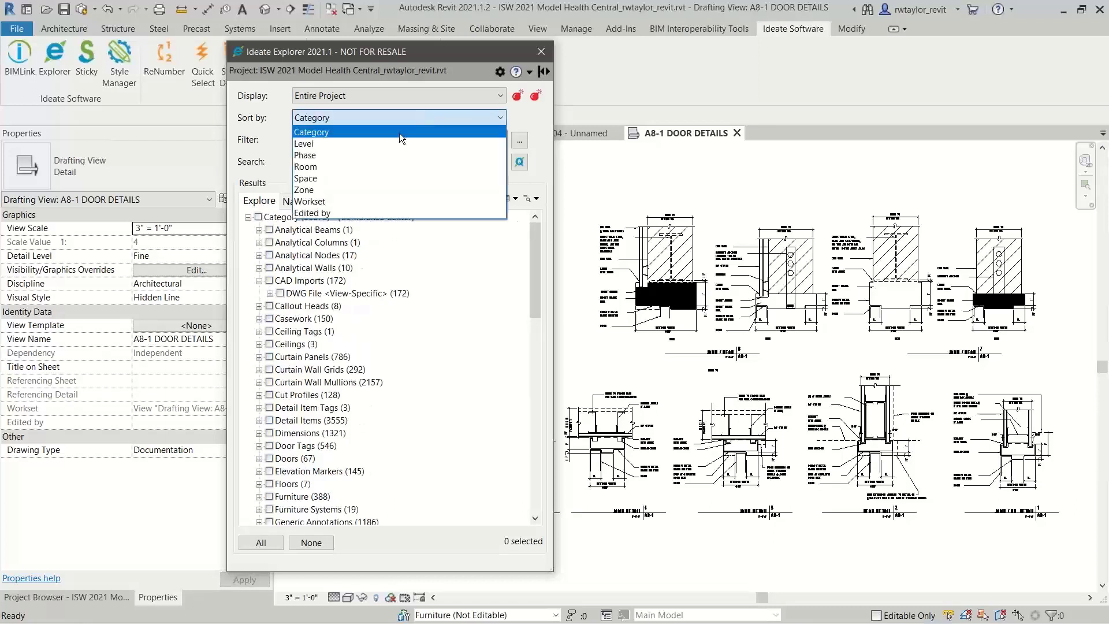
{"action": "left_click", "coordinate": [342, 203]}
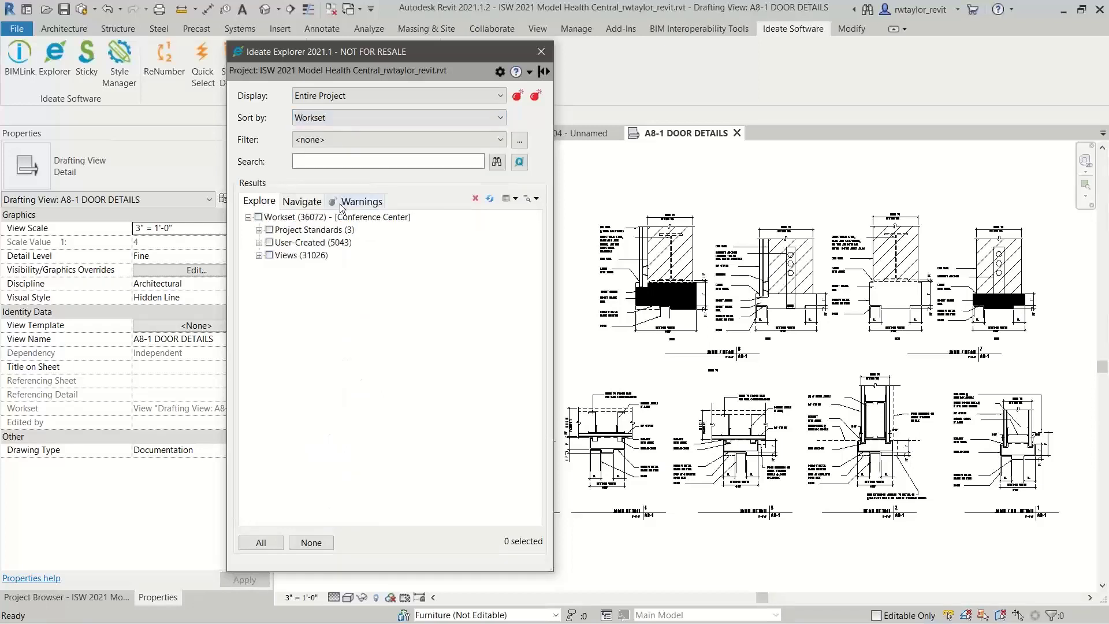
{"action": "left_click", "coordinate": [259, 242]}
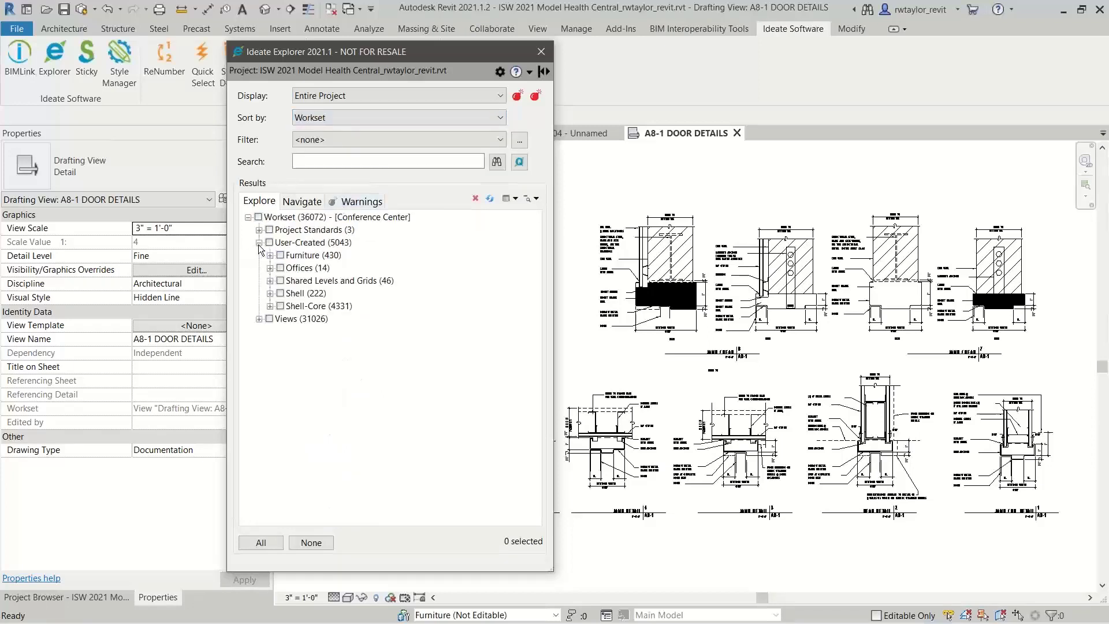
{"action": "left_click", "coordinate": [270, 255]}
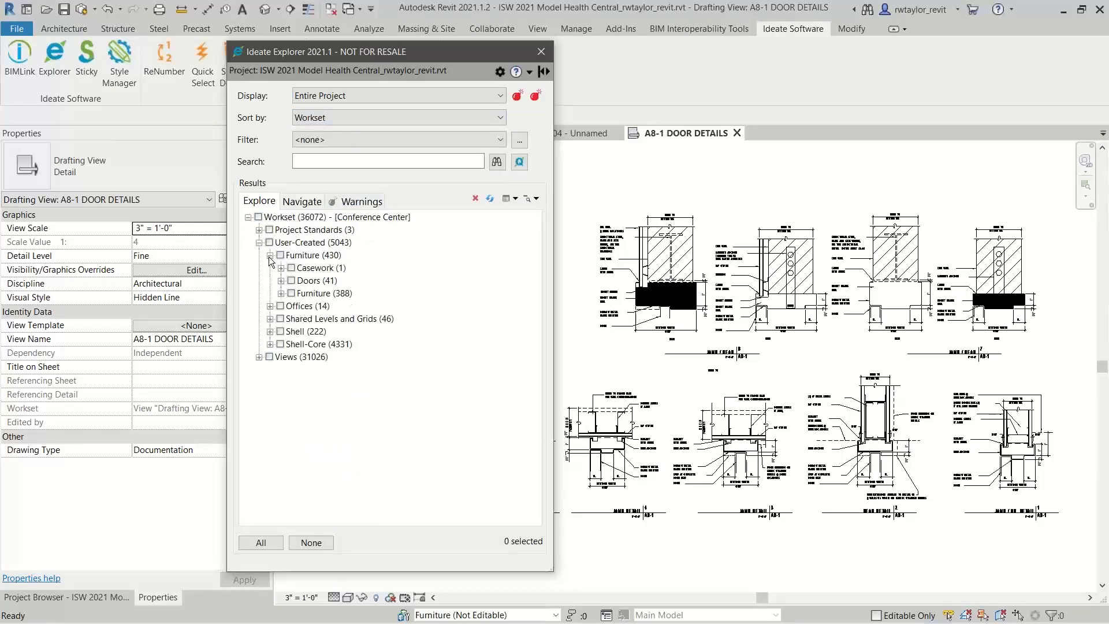
{"action": "left_click", "coordinate": [291, 281]}
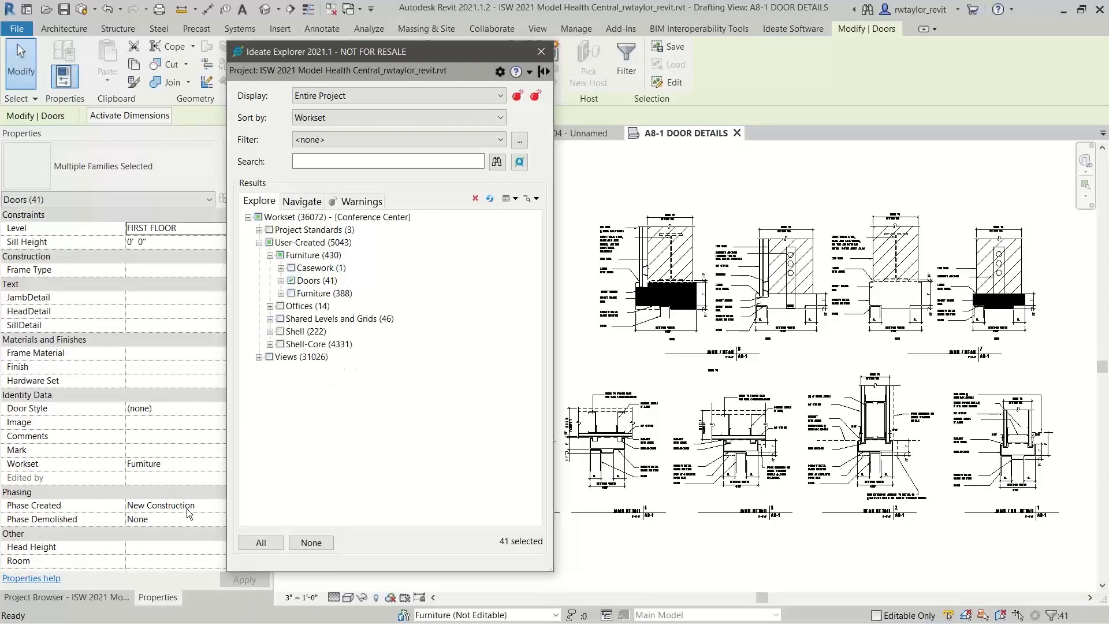
Assign the selected doors to the Shell workset, keeping Ideate Explorer clear of the properties
{"action": "left_click", "coordinate": [195, 463]}
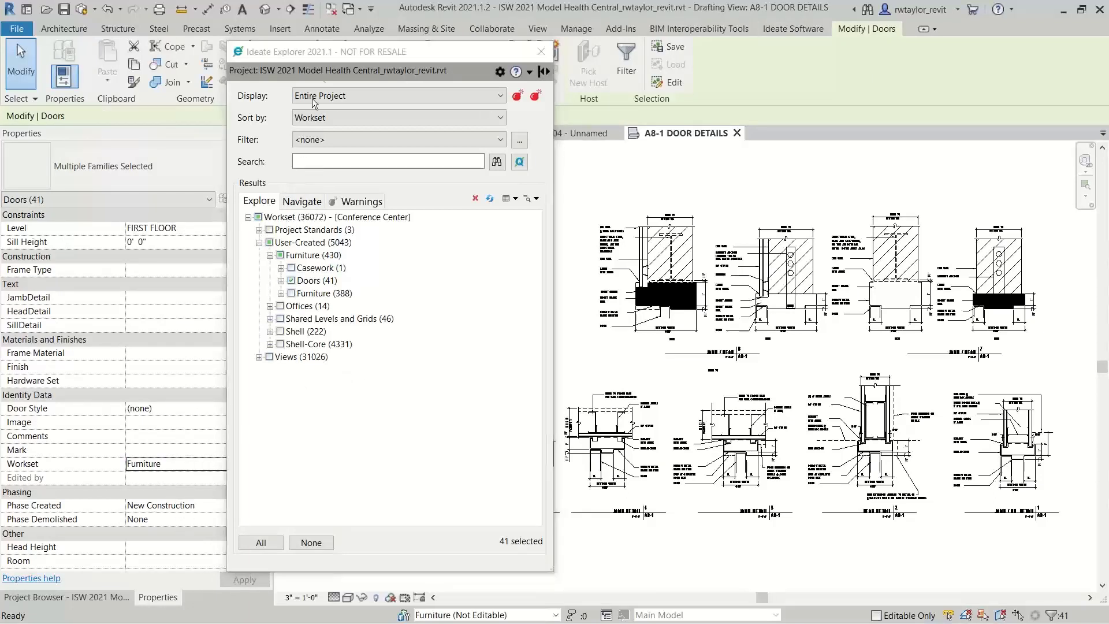
{"action": "left_click", "coordinate": [314, 63]}
{"action": "left_click_drag", "start_coordinate": [314, 64], "coordinate": [372, 66]}
{"action": "left_click", "coordinate": [244, 465]}
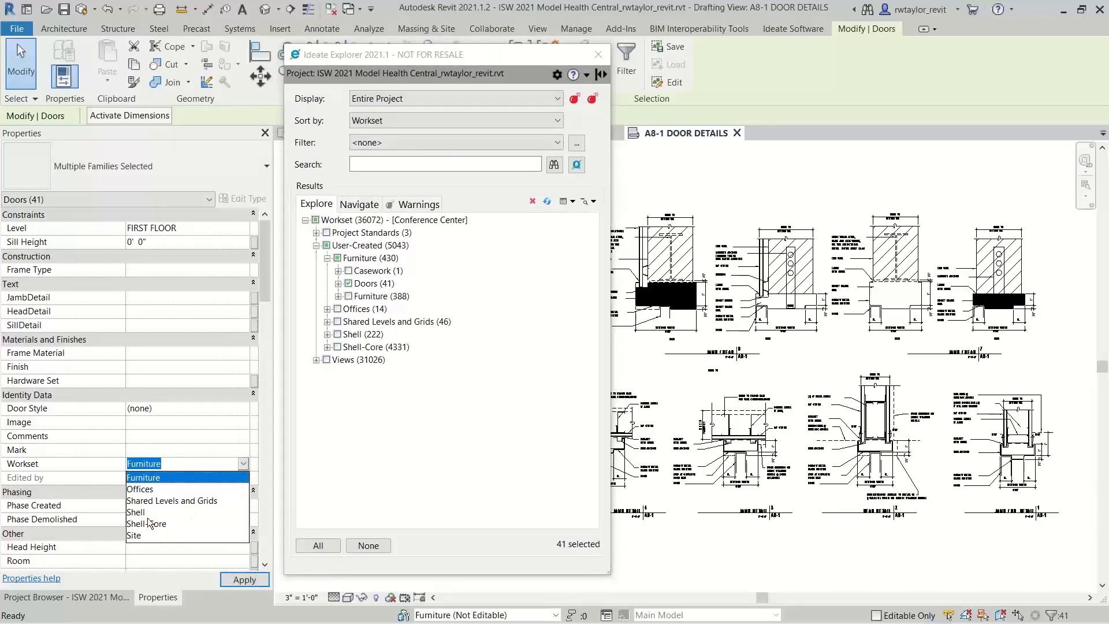
{"action": "left_click", "coordinate": [145, 513]}
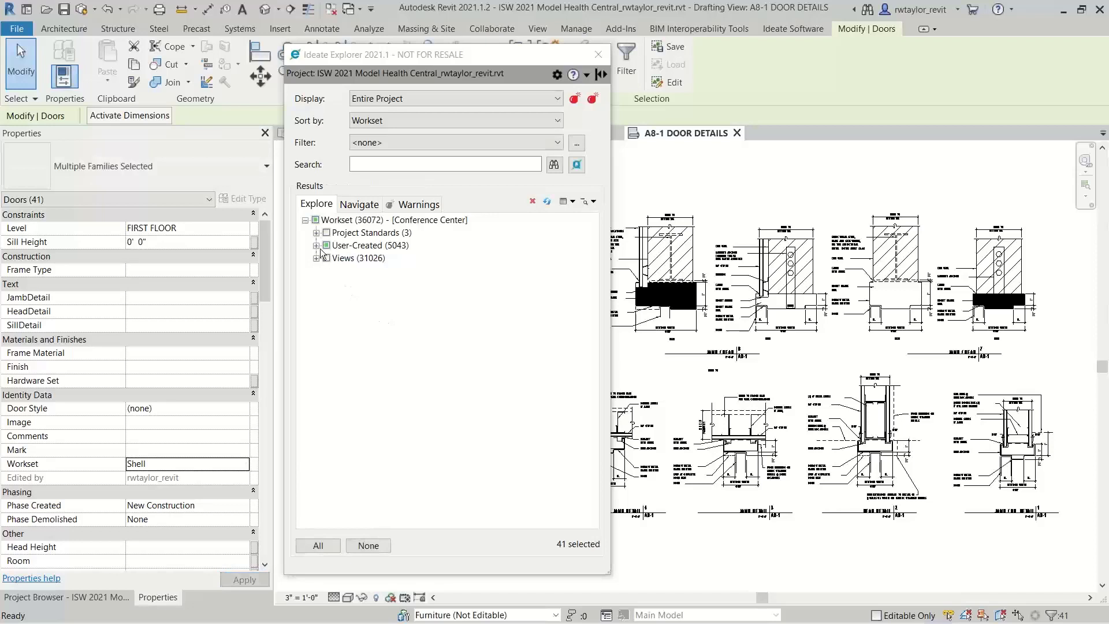
Check which categories are in the Furniture workset and return the element sorting to Category
{"action": "left_click", "coordinate": [317, 246]}
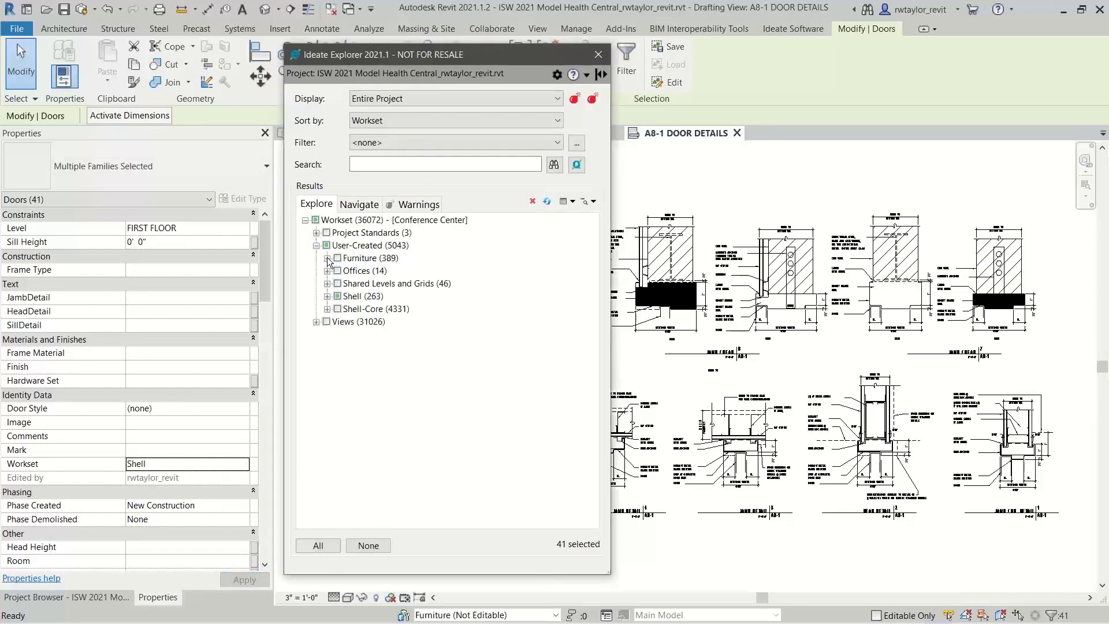
{"action": "left_click", "coordinate": [327, 258]}
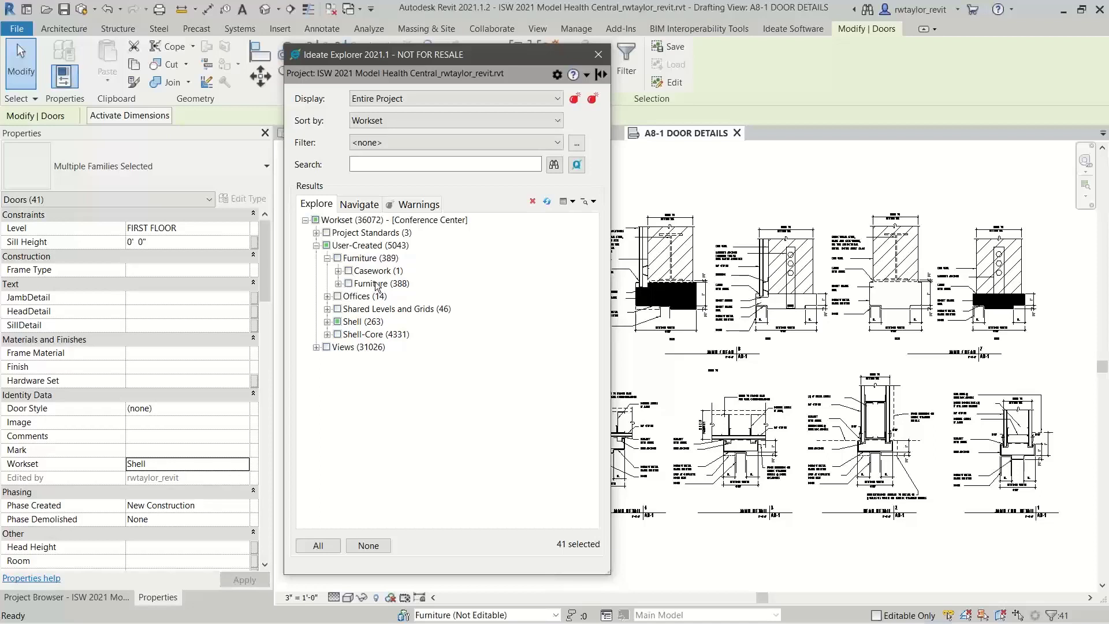
{"action": "left_click", "coordinate": [436, 123]}
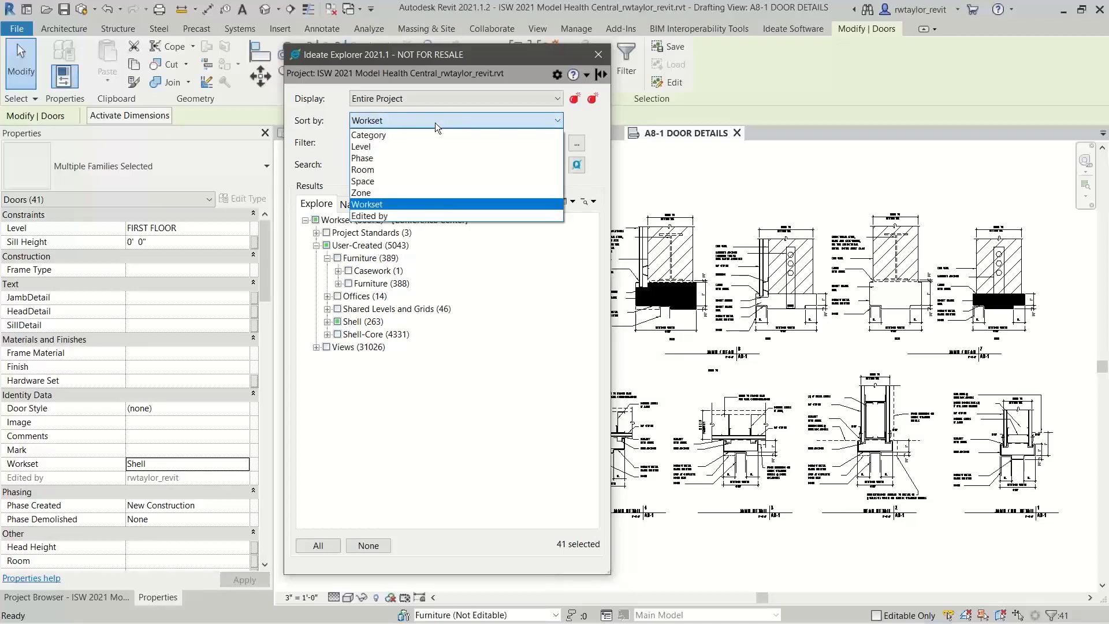
{"action": "left_click", "coordinate": [380, 137]}
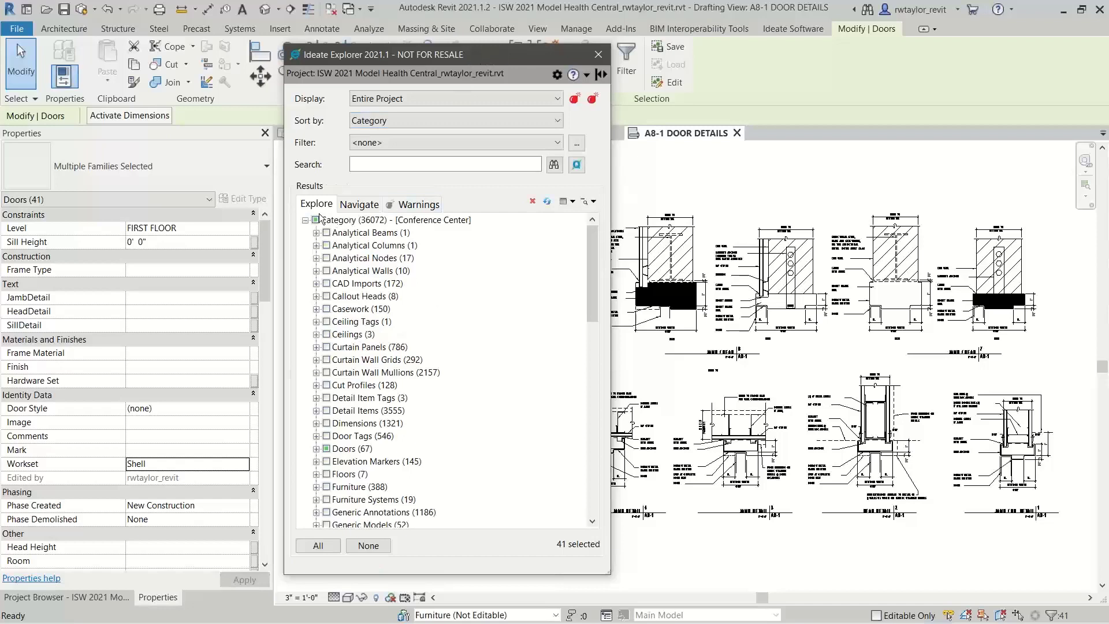
List the project's views and sheets in Ideate Explorer and close the open A8-1 DOOR DETAILS and E104 views
{"action": "left_click", "coordinate": [360, 205]}
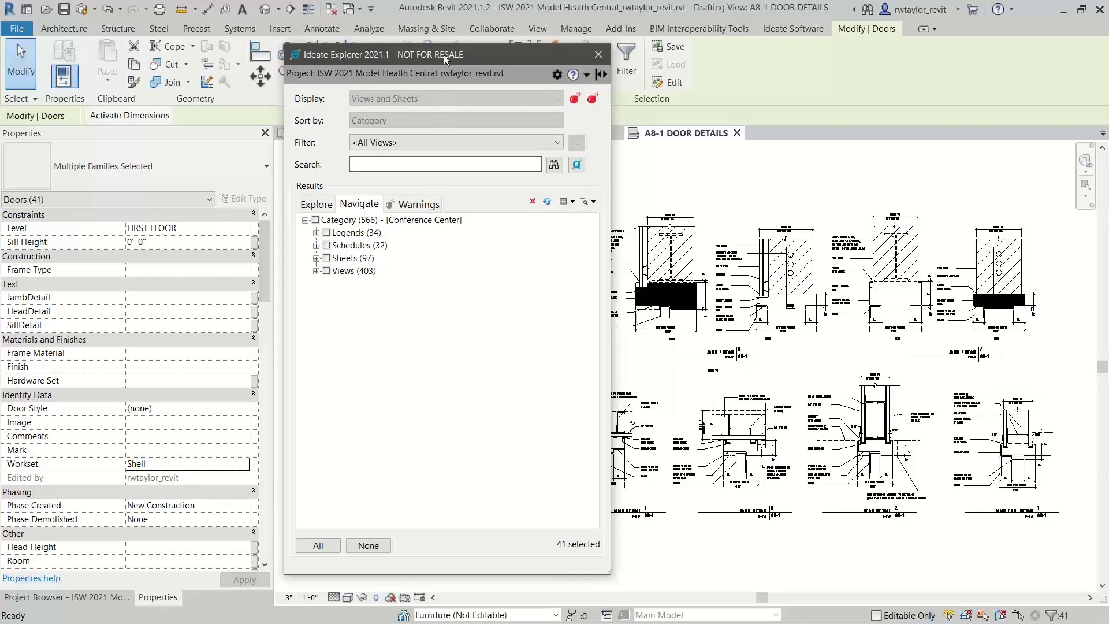
{"action": "left_click_drag", "start_coordinate": [445, 58], "coordinate": [457, 237]}
{"action": "left_click", "coordinate": [738, 132]}
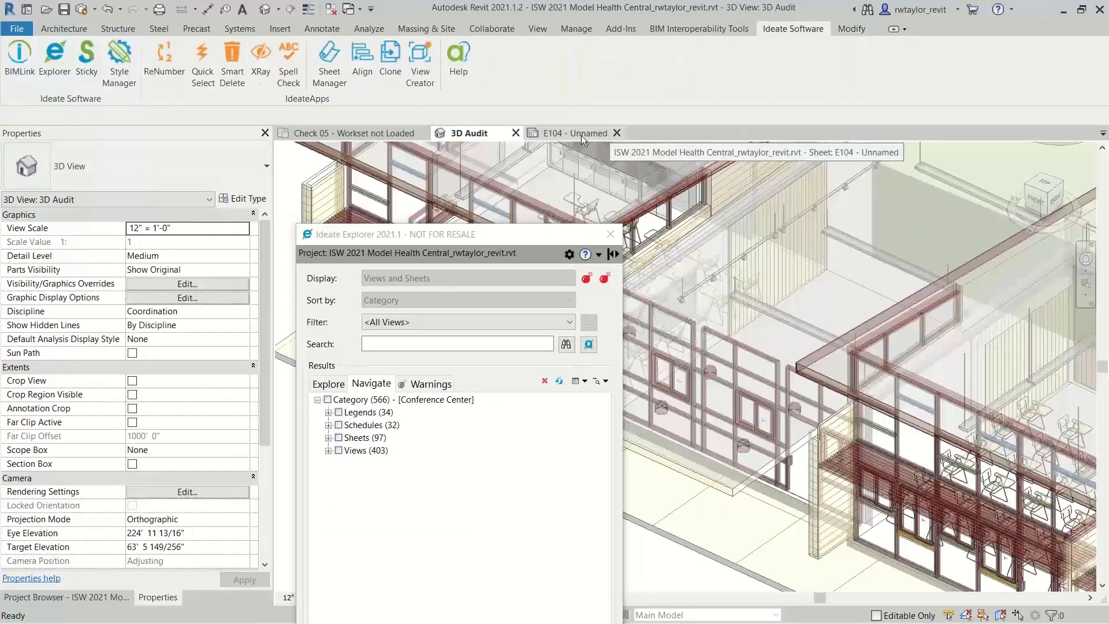
{"action": "left_click", "coordinate": [617, 133]}
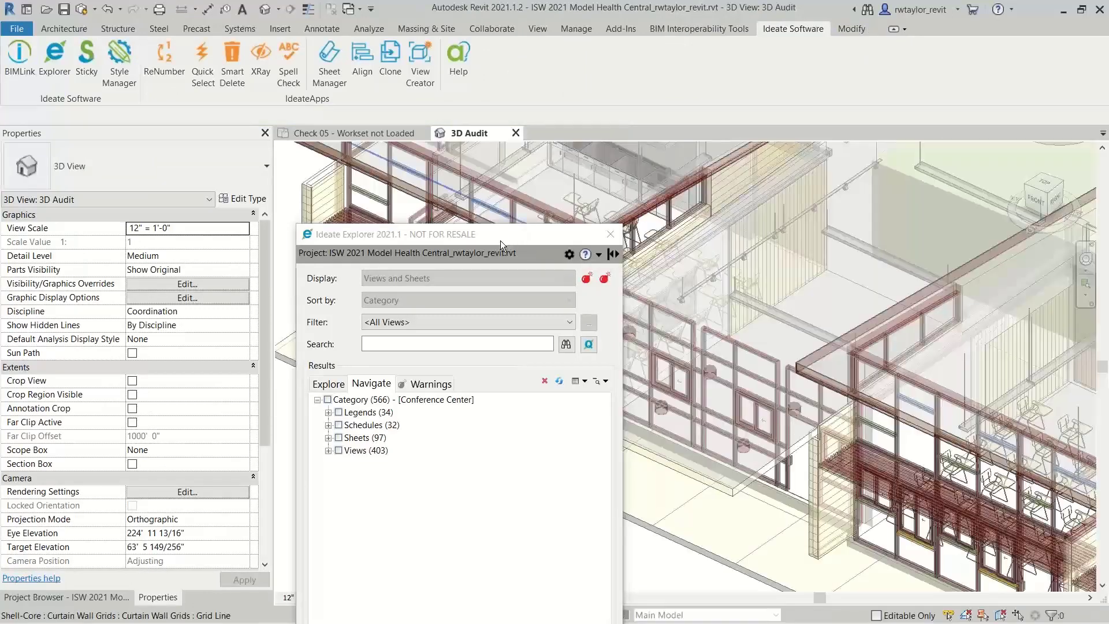
{"action": "left_click_drag", "start_coordinate": [500, 238], "coordinate": [817, 65]}
List the model warnings and select both the 6" Concrete and Concrete 8" instances of the overlapping floors warning
{"action": "left_click", "coordinate": [755, 212]}
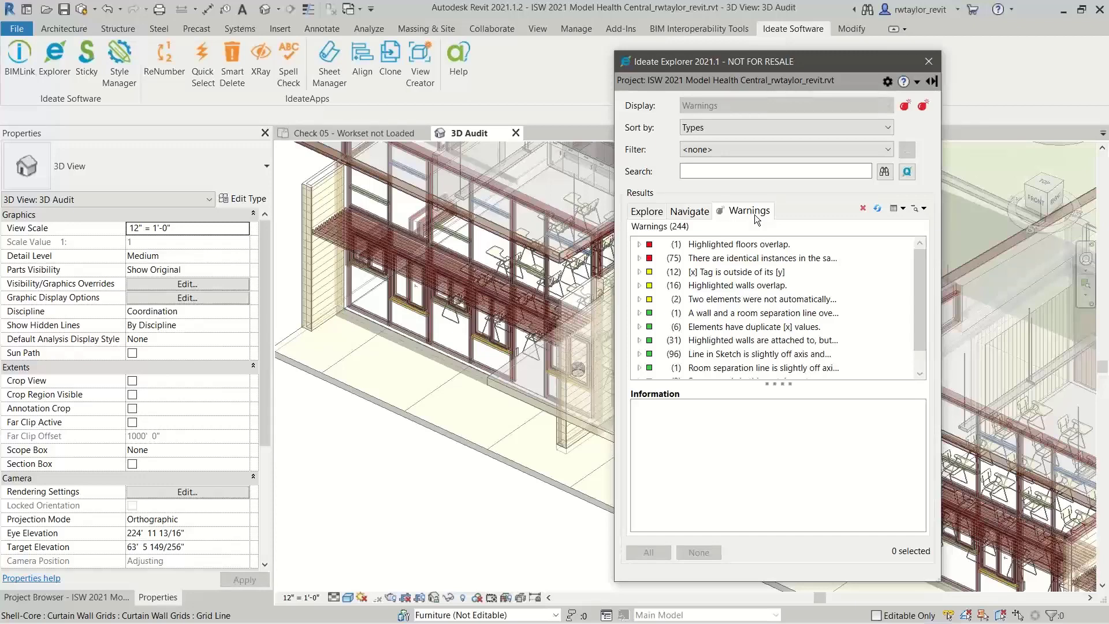
{"action": "left_click", "coordinate": [639, 244]}
{"action": "left_click", "coordinate": [652, 258]}
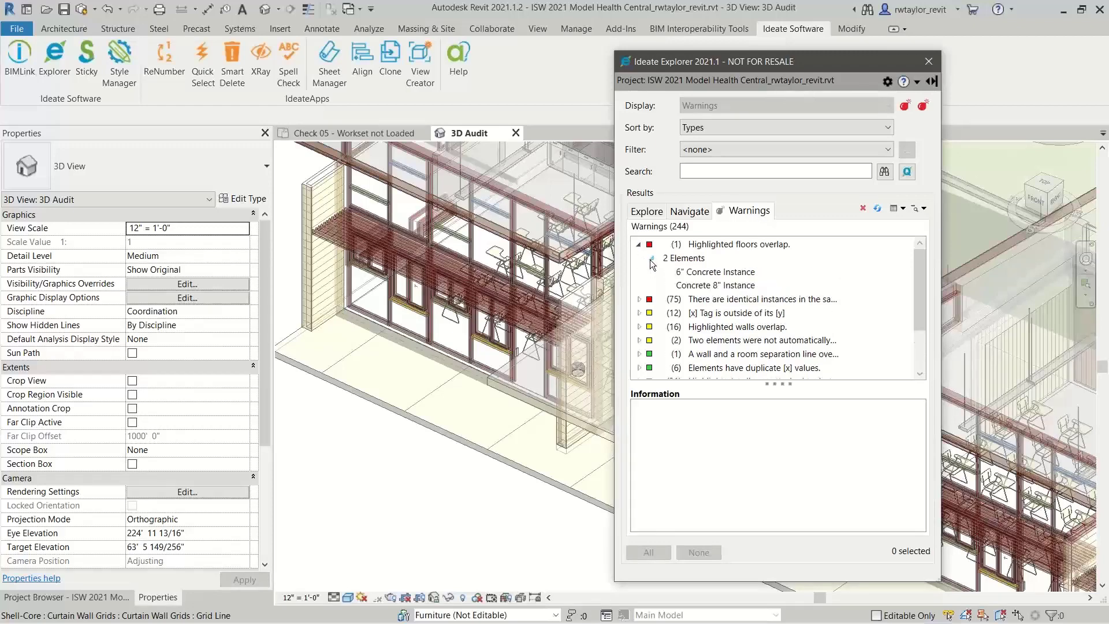
{"action": "left_click", "coordinate": [715, 272]}
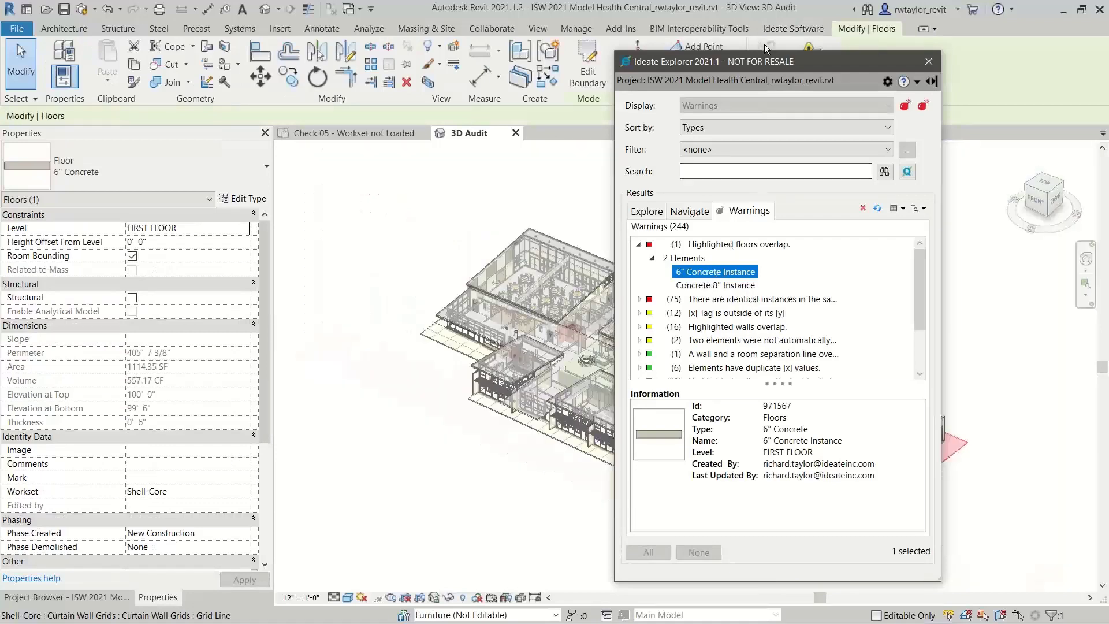
{"action": "left_click_drag", "start_coordinate": [764, 61], "coordinate": [419, 92]}
{"action": "left_click", "coordinate": [370, 317]}
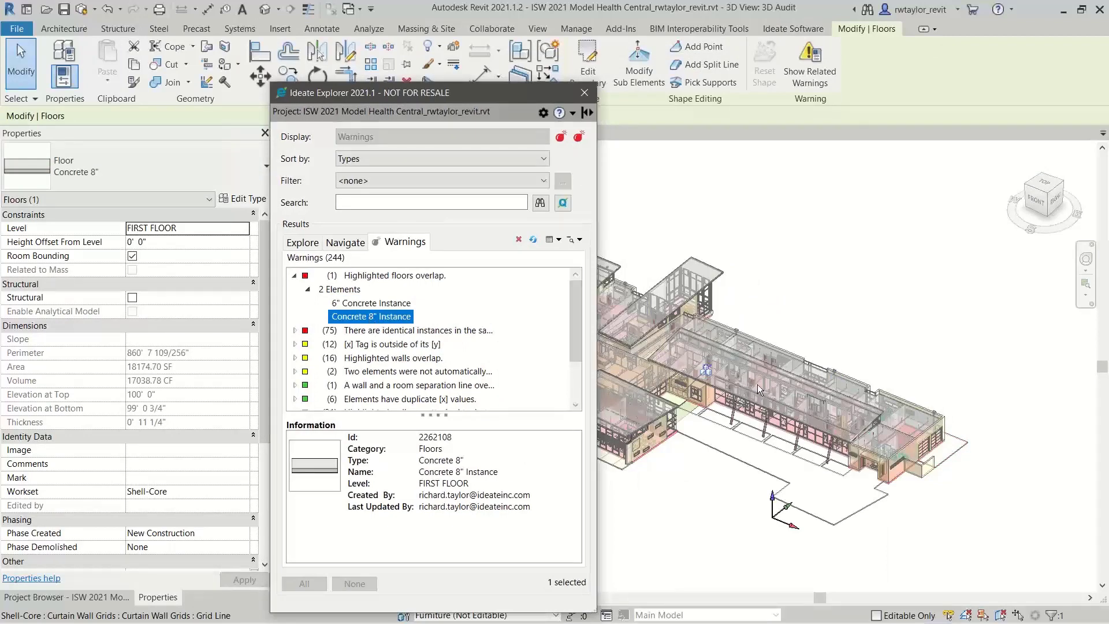
{"action": "left_click", "coordinate": [355, 304], "text": "ctrl"}
{"action": "left_click_drag", "start_coordinate": [411, 92], "coordinate": [728, 59]}
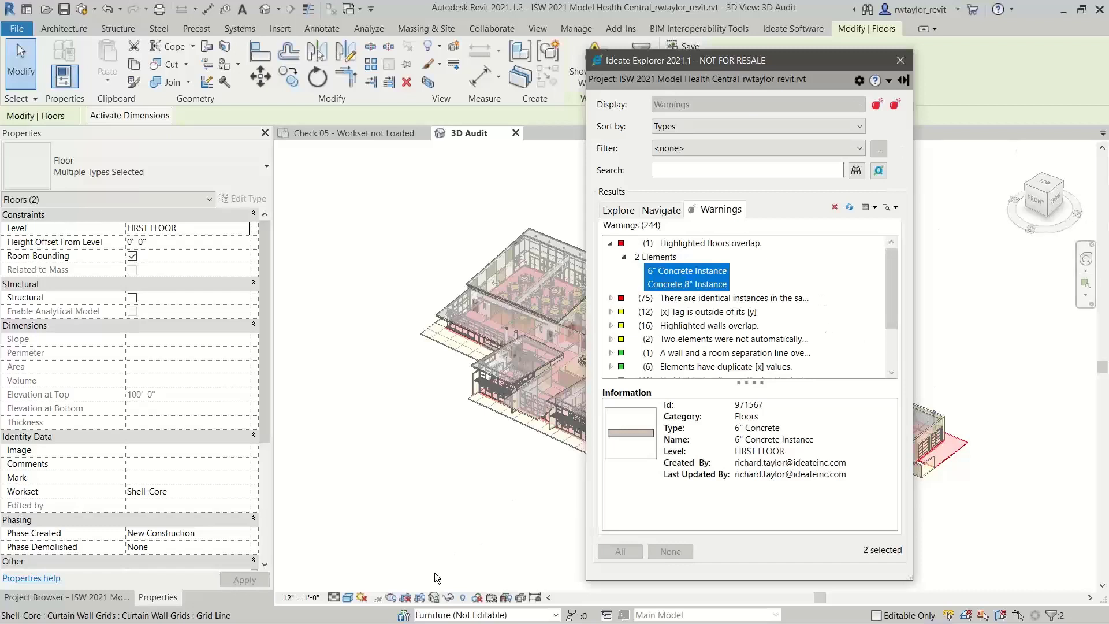
Temporarily isolate the two overlapping floors in the 3D Audit view and inspect the notch where they overlap
{"action": "left_click", "coordinate": [450, 598]}
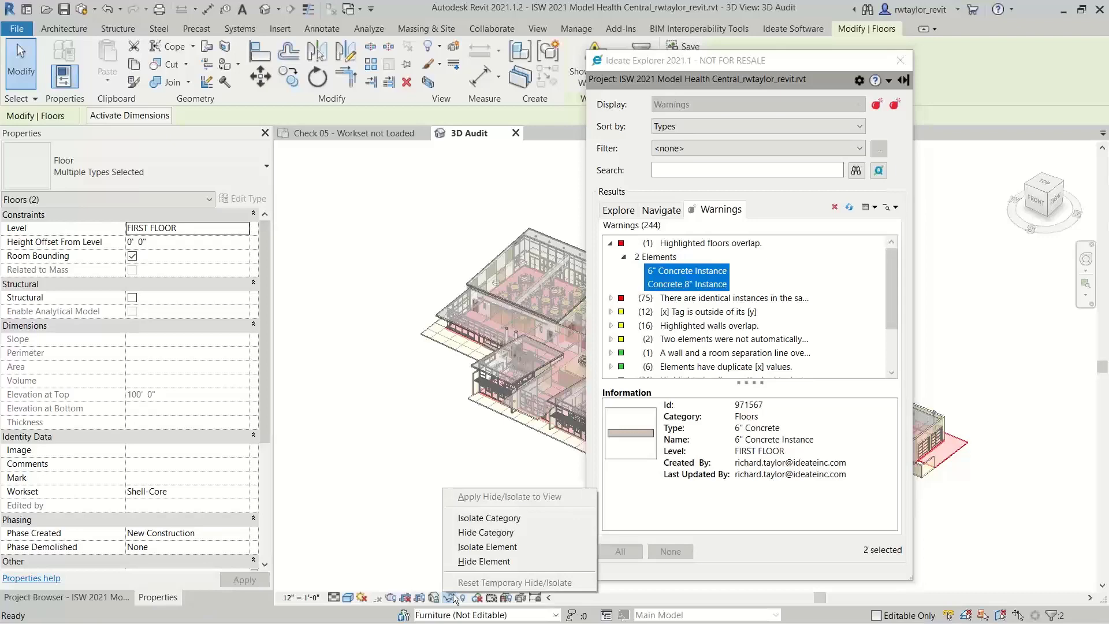
{"action": "left_click", "coordinate": [471, 548]}
{"action": "left_click_drag", "start_coordinate": [780, 61], "coordinate": [389, 106]}
{"action": "scroll", "coordinate": [895, 425], "scroll_direction": "up", "scroll_amount": 5}
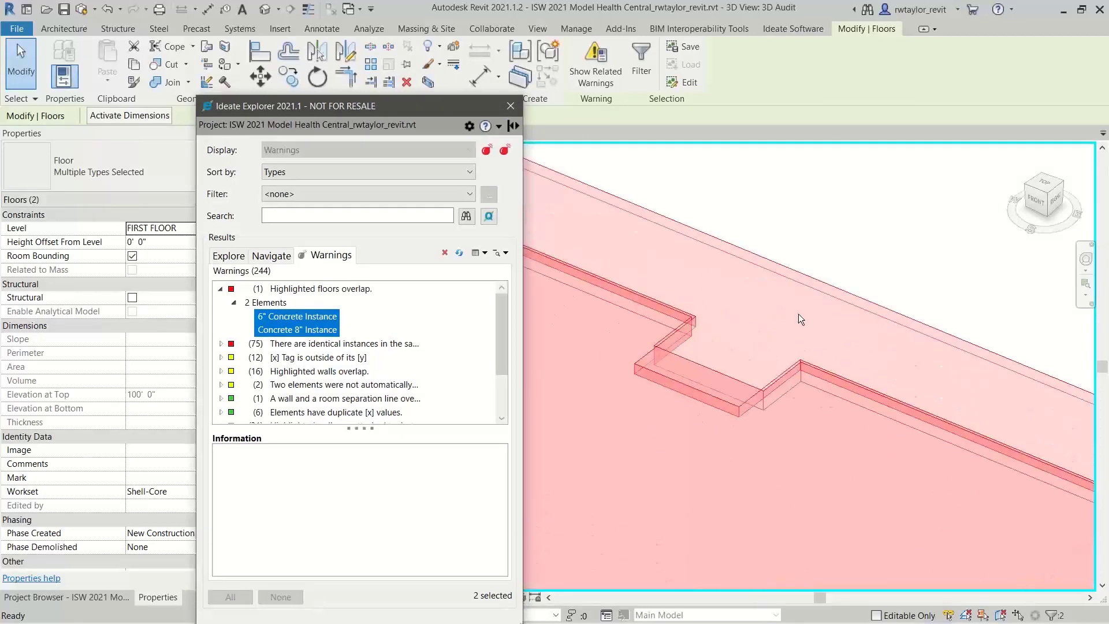
Edit the 6" Concrete floor's boundary so its notch edge meets the Concrete 8" floor at 2'-6", and finish without attaching walls
{"action": "left_click", "coordinate": [759, 254]}
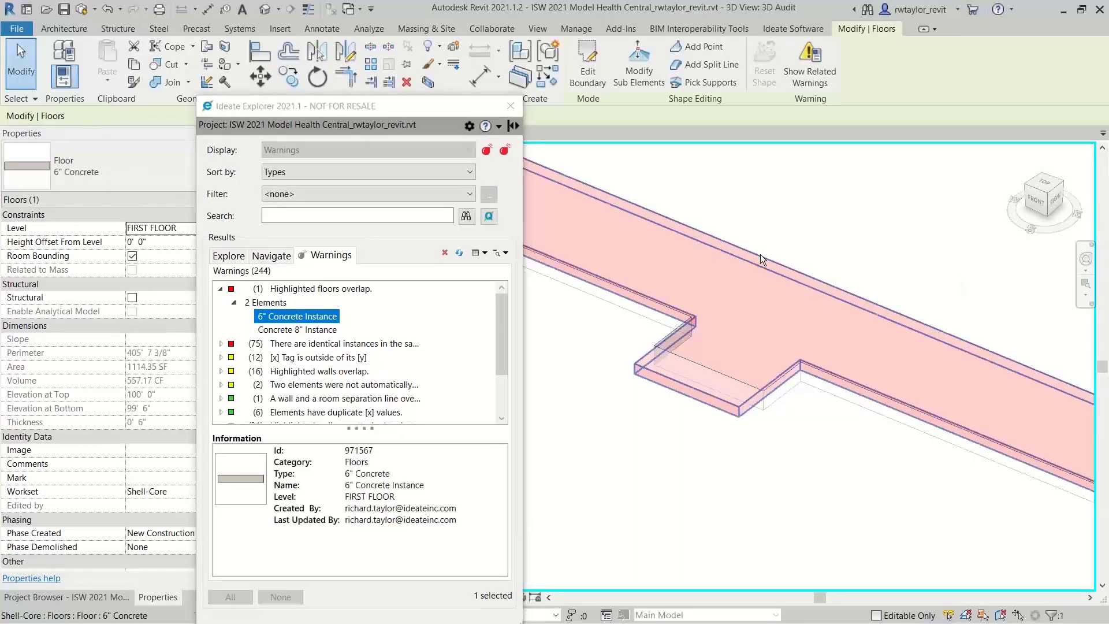
{"action": "left_click", "coordinate": [587, 64]}
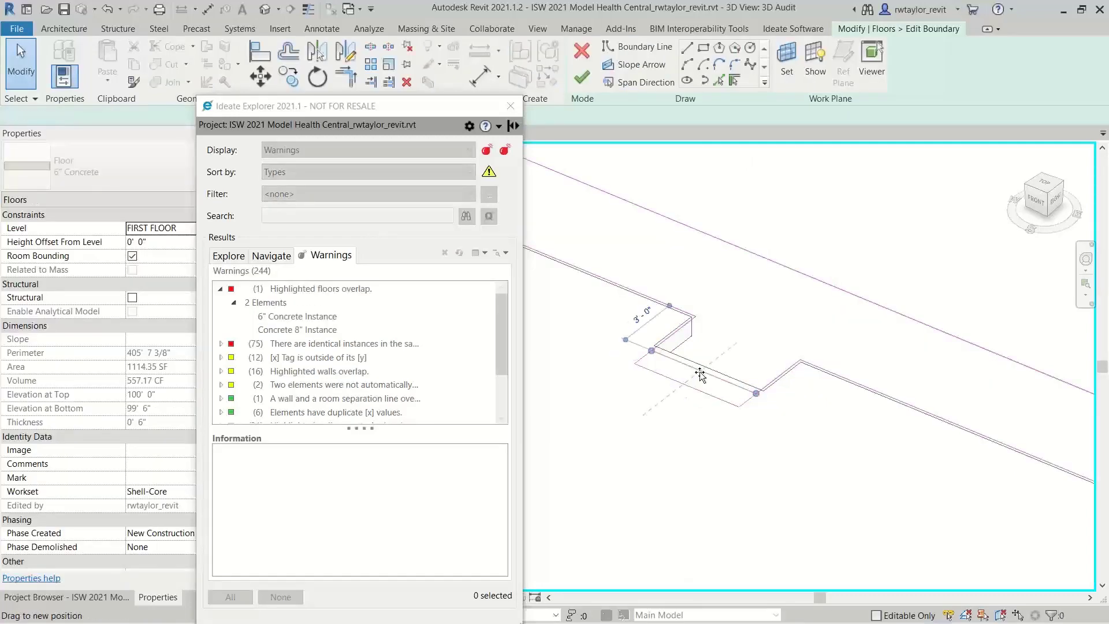
{"action": "left_click", "coordinate": [704, 369]}
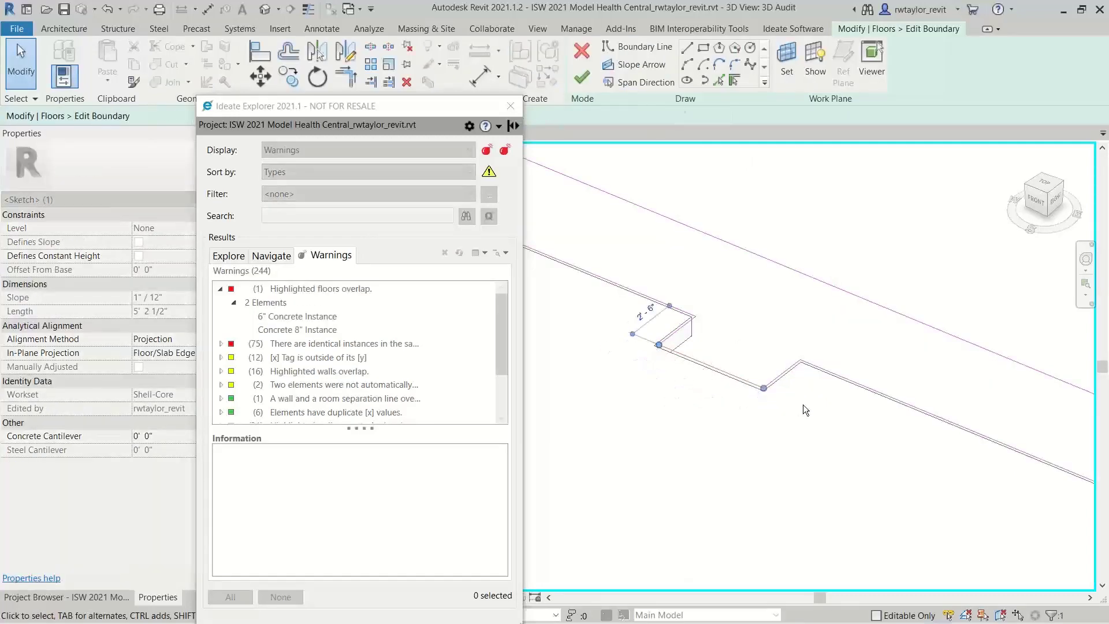
{"action": "left_click", "coordinate": [582, 80]}
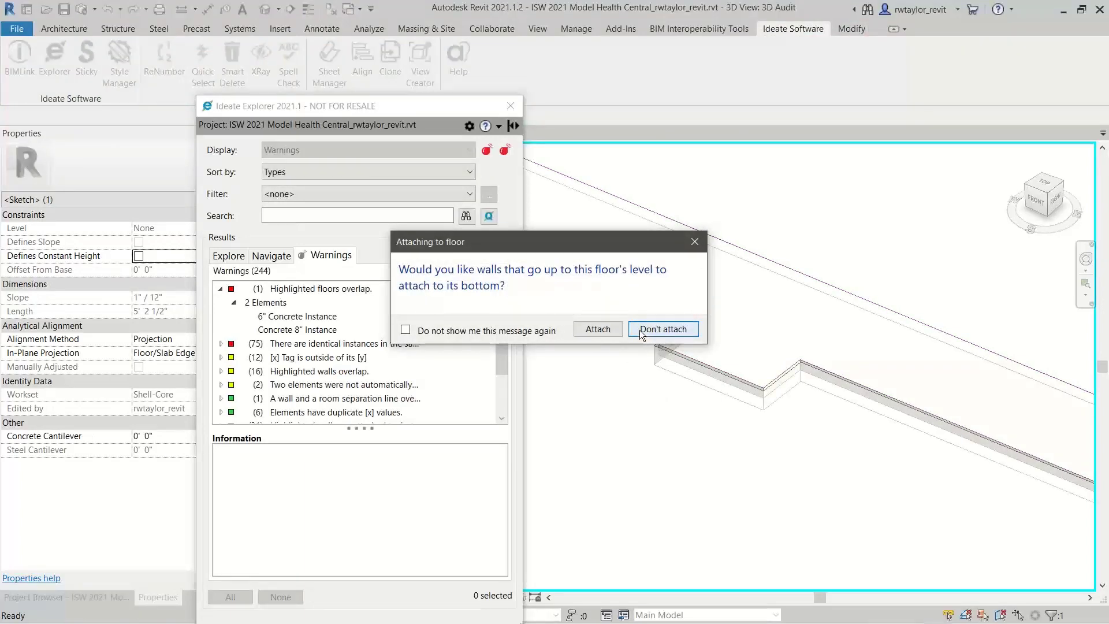
{"action": "left_click", "coordinate": [652, 328]}
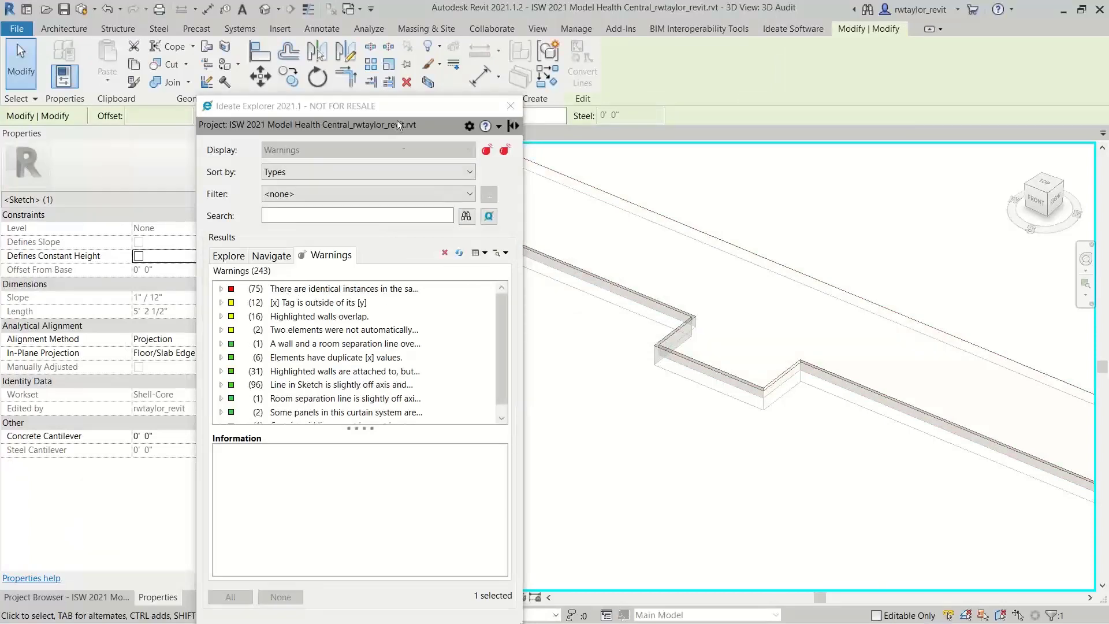
Reset the temporary hide/isolate in the 3D Audit view to bring back the whole model
{"action": "left_click_drag", "start_coordinate": [398, 107], "coordinate": [794, 76]}
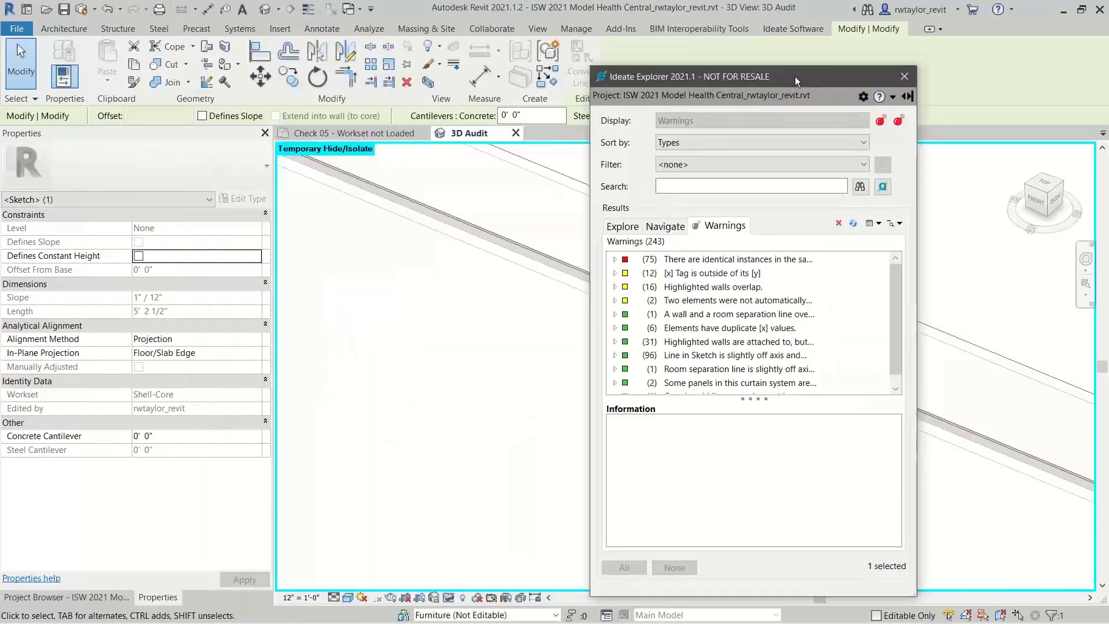
{"action": "left_click", "coordinate": [448, 597]}
{"action": "left_click", "coordinate": [497, 581]}
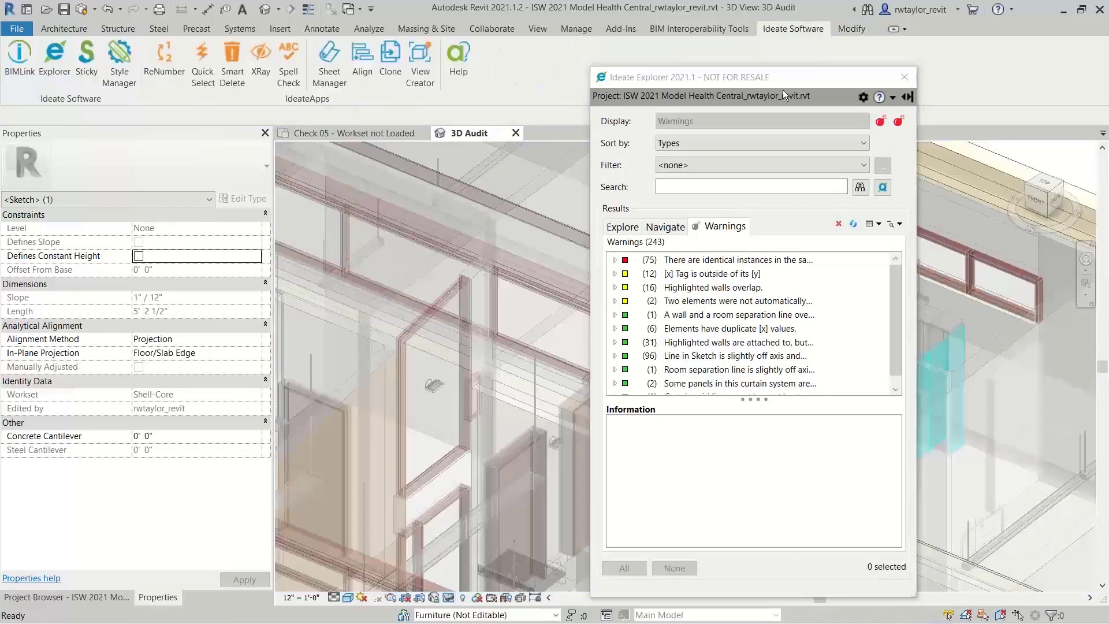
{"action": "left_click_drag", "start_coordinate": [781, 85], "coordinate": [401, 123]}
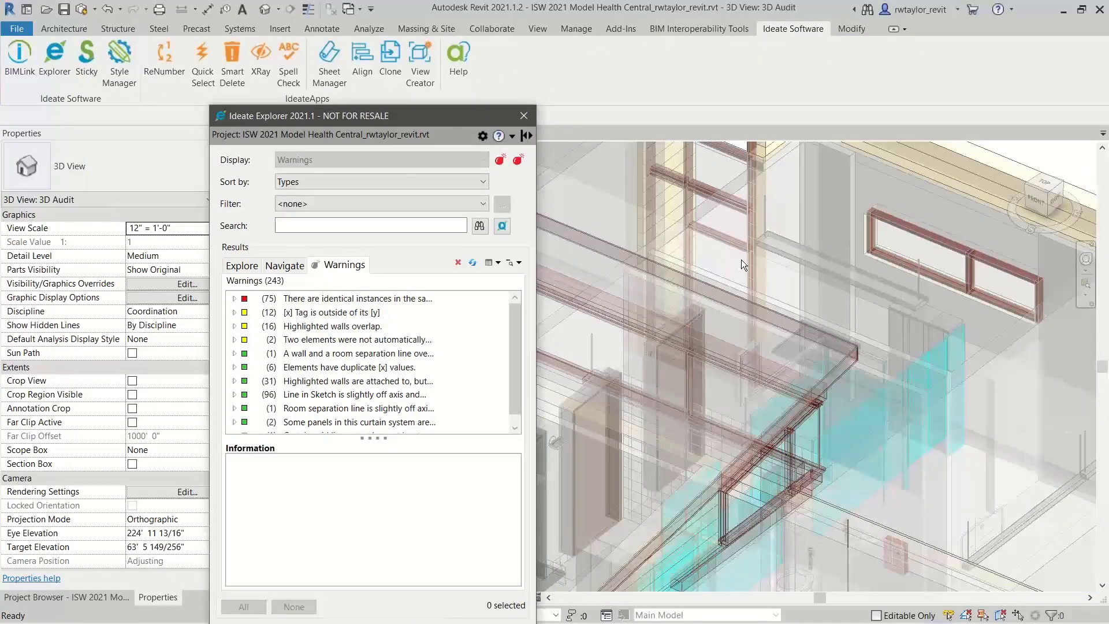
{"action": "right_click", "coordinate": [735, 268]}
{"action": "left_click", "coordinate": [773, 422]}
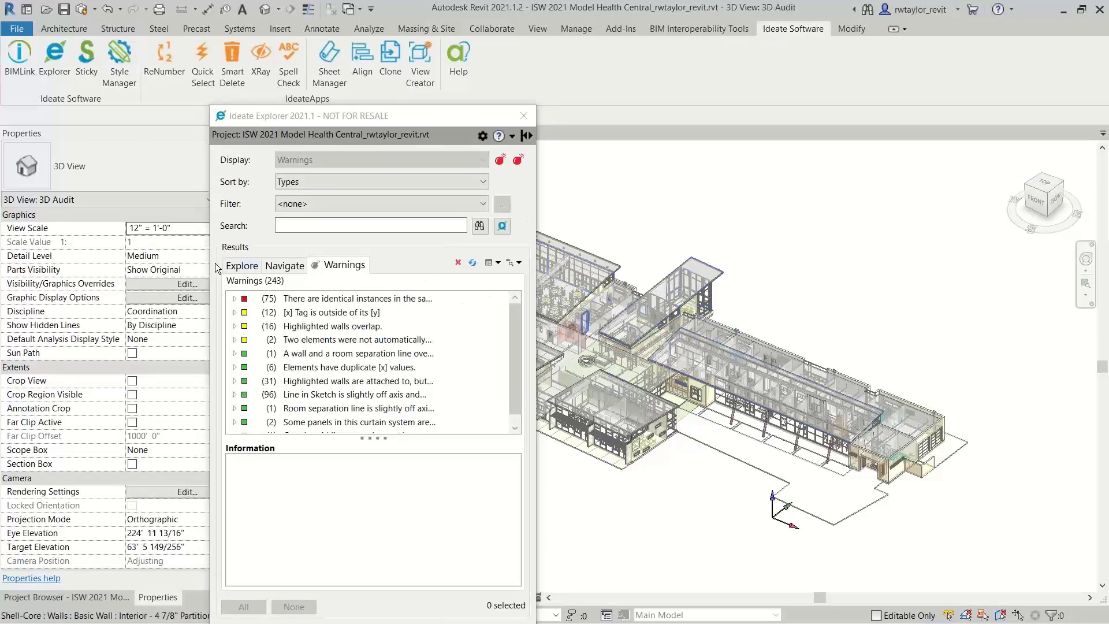
Resolve all warnings about identical instances in the same place by retaining the originals and deleting the duplicate curtain wall mullions and furniture
{"action": "left_click", "coordinate": [234, 298]}
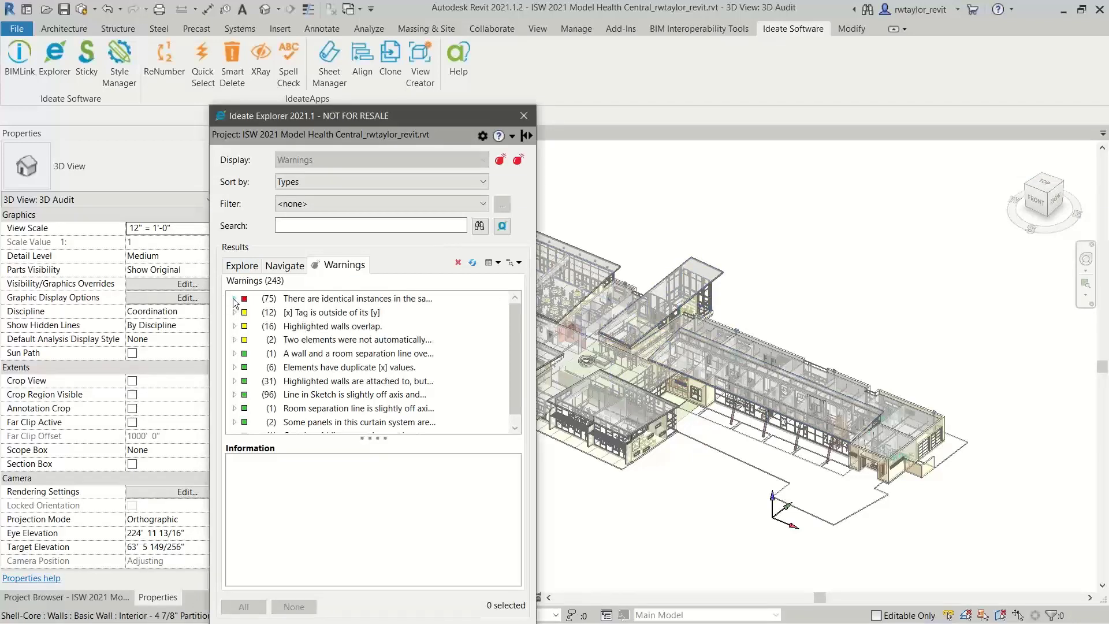
{"action": "left_click", "coordinate": [316, 301]}
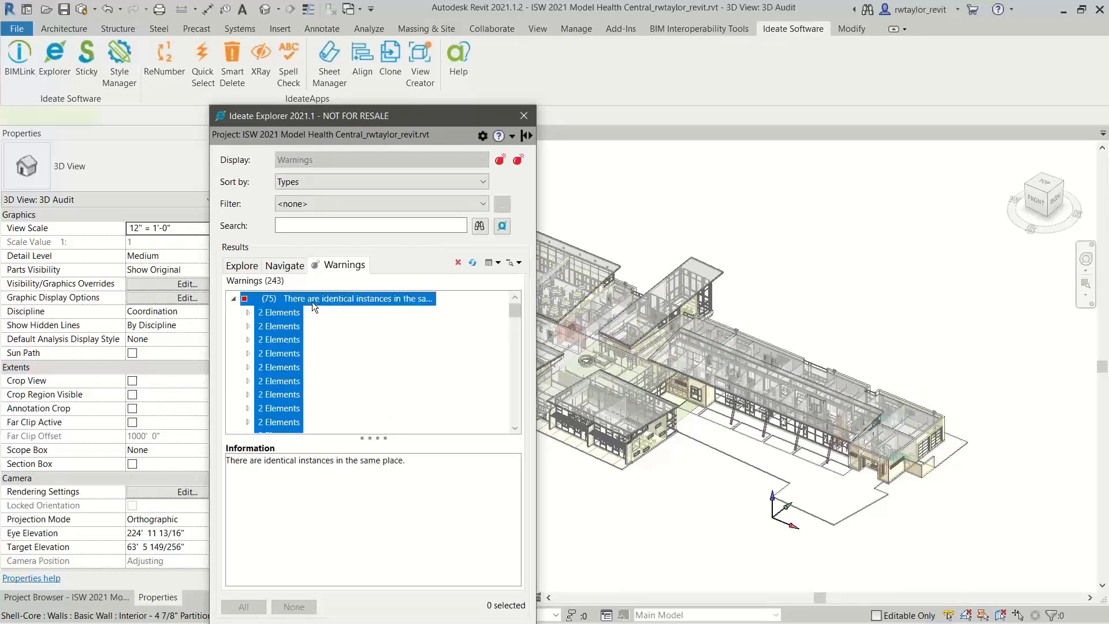
{"action": "left_click", "coordinate": [248, 313]}
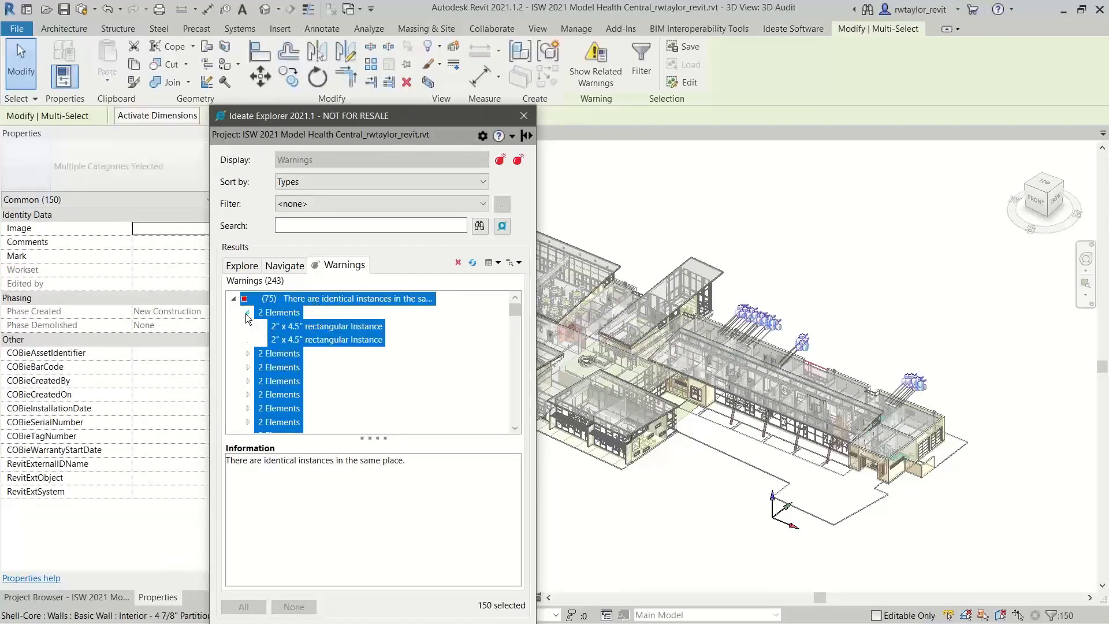
{"action": "right_click", "coordinate": [293, 301]}
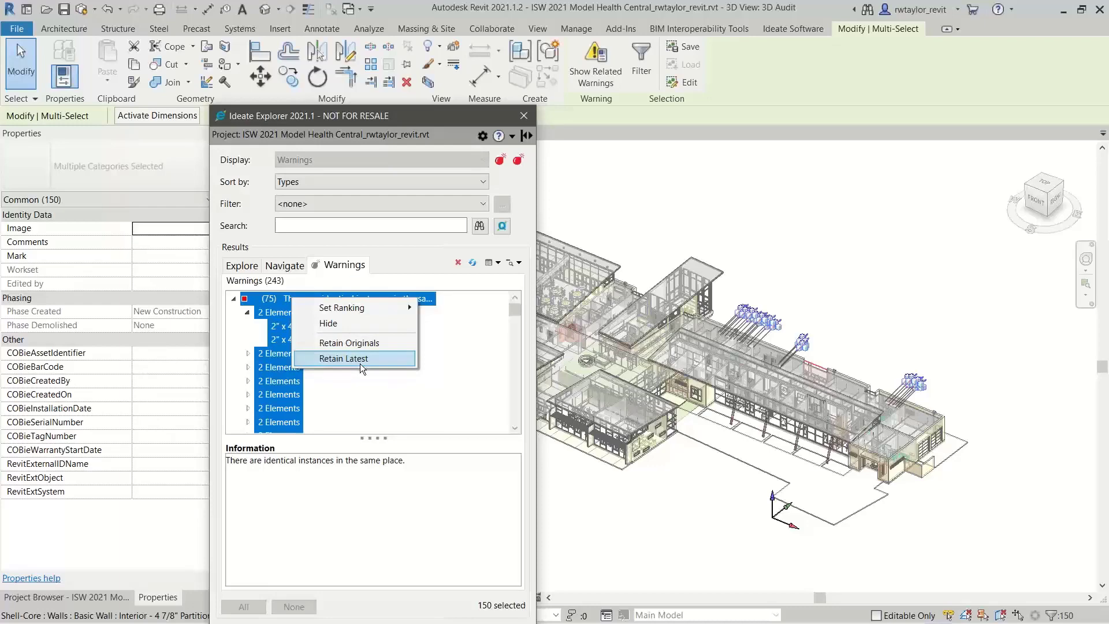
{"action": "left_click", "coordinate": [359, 344]}
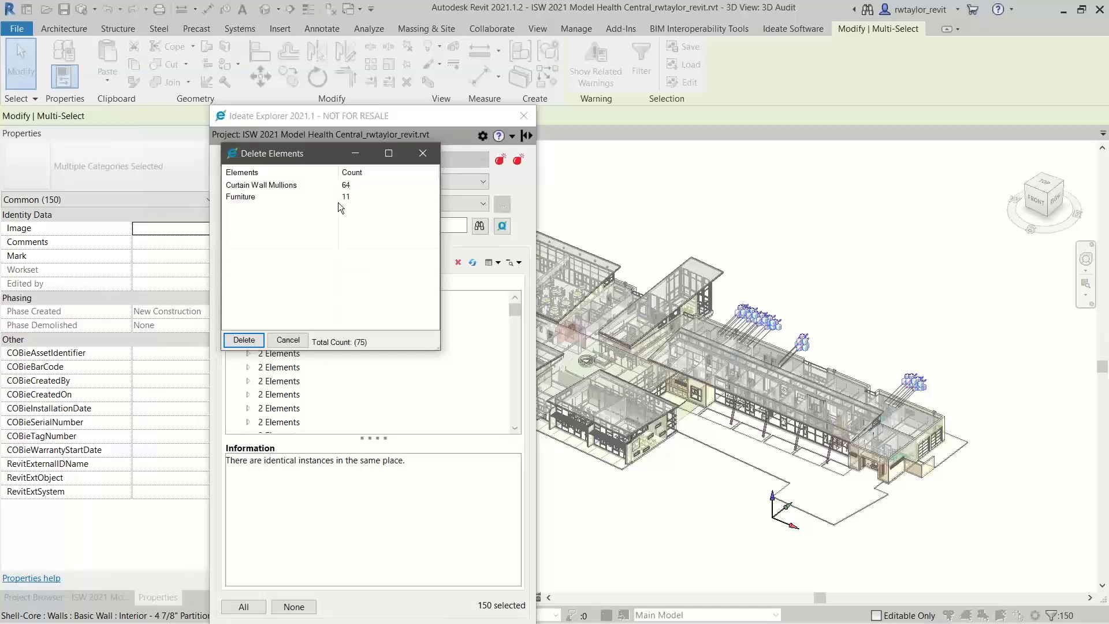
{"action": "left_click", "coordinate": [249, 343]}
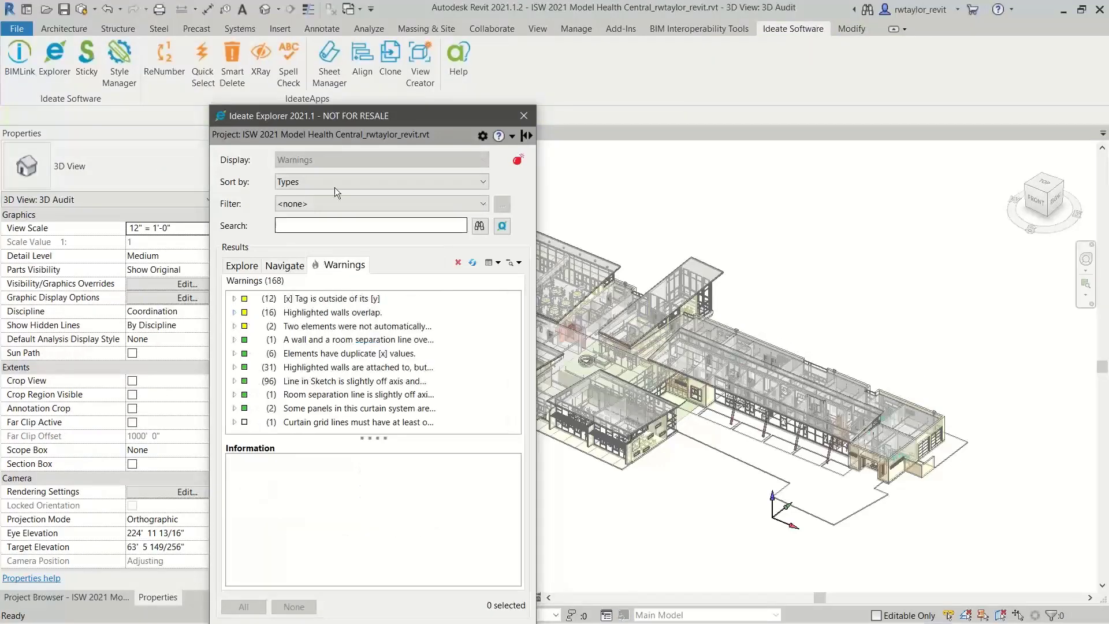
{"action": "left_click_drag", "start_coordinate": [355, 124], "coordinate": [763, 73]}
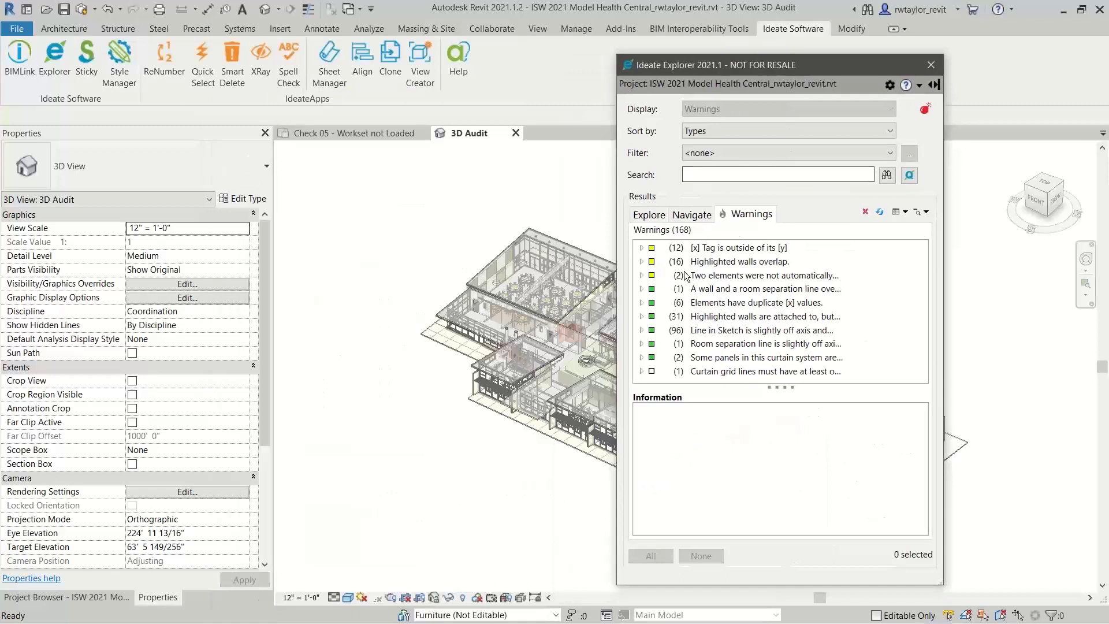
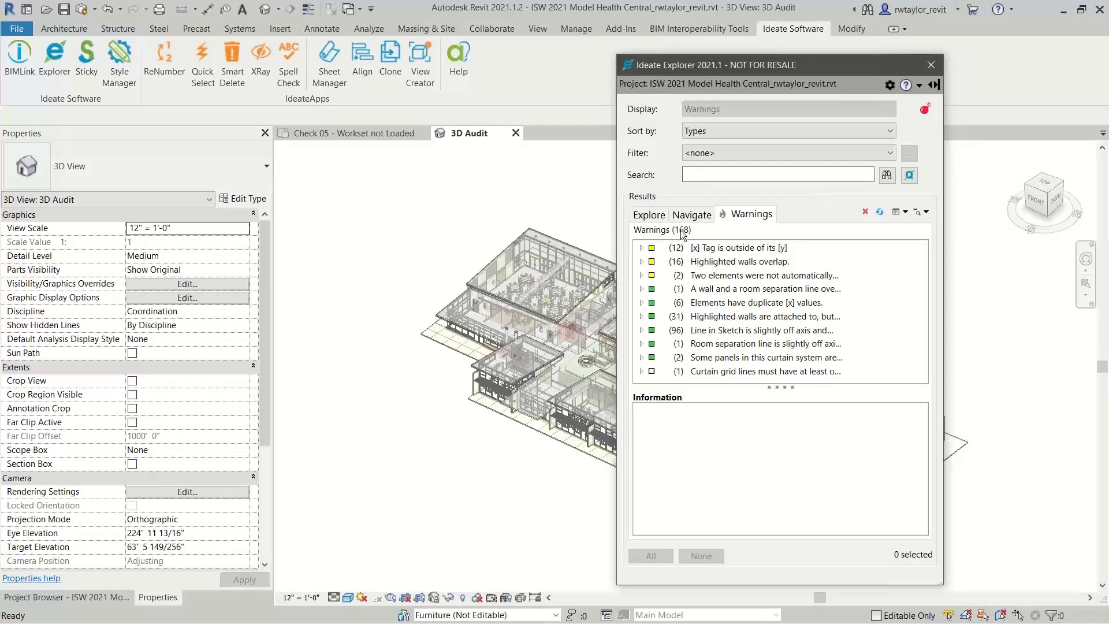
Hide the warnings about sketch lines slightly off axis and about highlighted walls that are attached to, but miss, their targets
{"action": "left_click", "coordinate": [689, 334]}
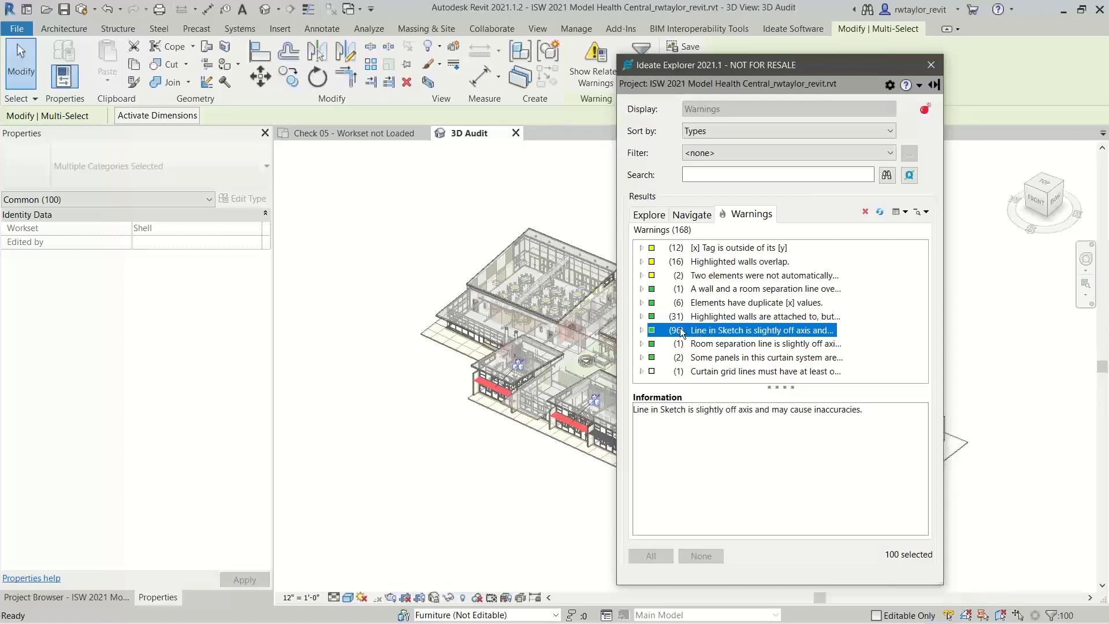
{"action": "right_click", "coordinate": [680, 331]}
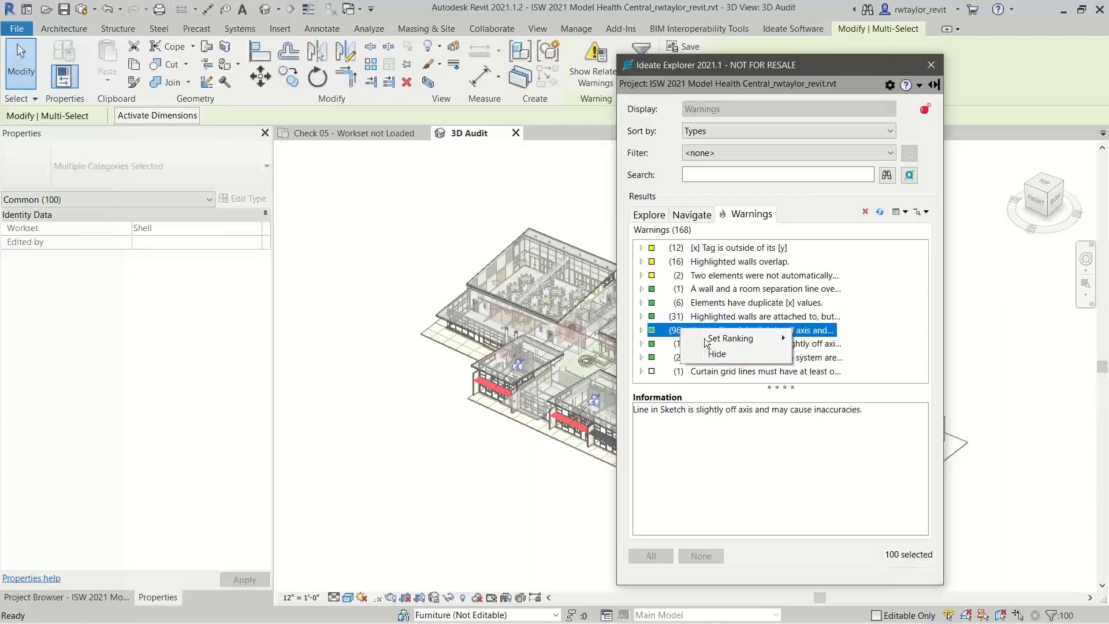
{"action": "left_click", "coordinate": [716, 353]}
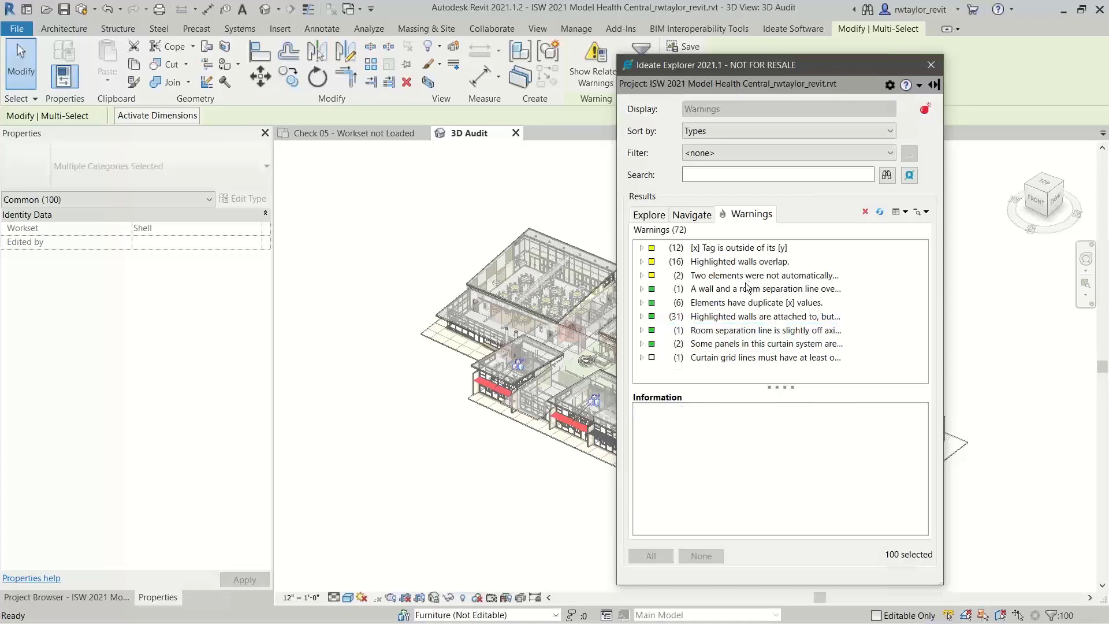
{"action": "left_click", "coordinate": [723, 317]}
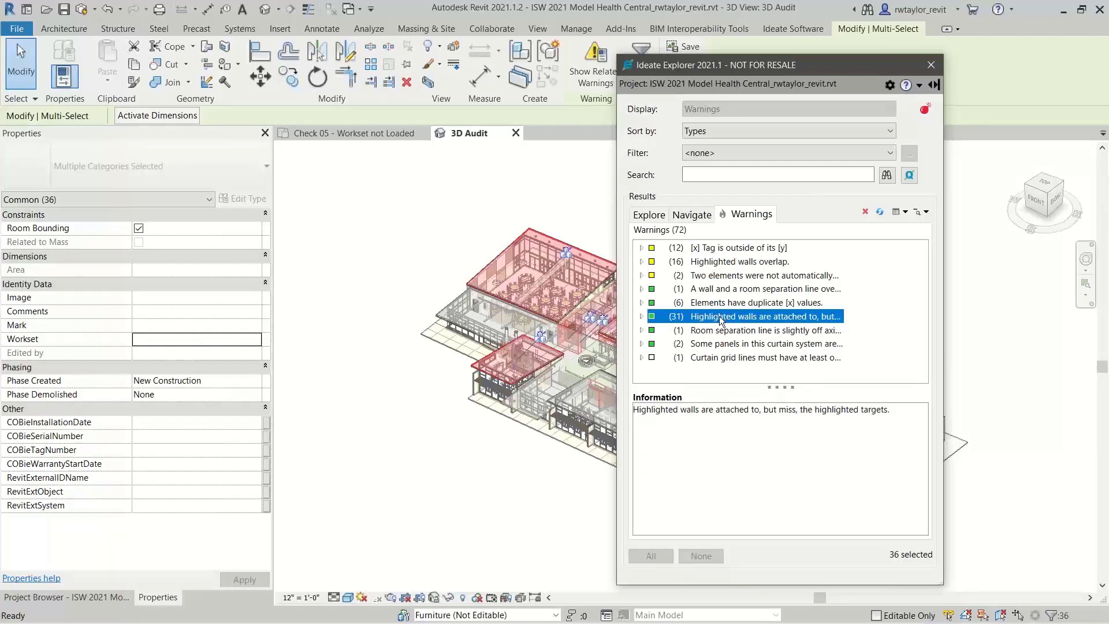
{"action": "right_click", "coordinate": [757, 321]}
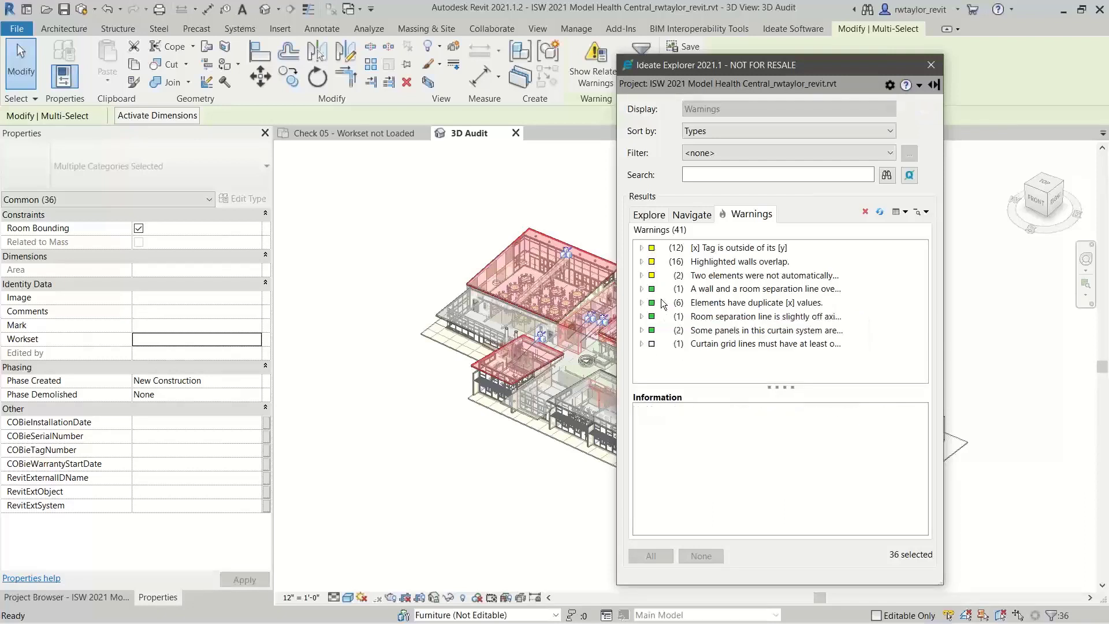
Review the Ideate Explorer warning ranking management options, including exporting and importing rankings, and close them without changes
{"action": "left_click", "coordinate": [890, 85]}
{"action": "left_click", "coordinate": [905, 120]}
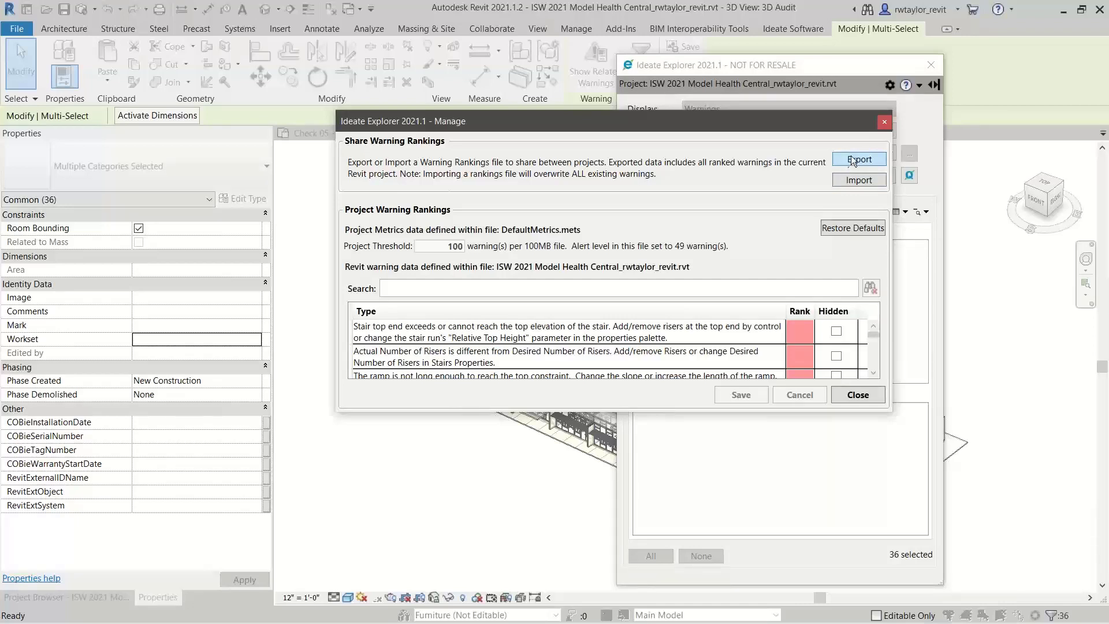
{"action": "left_click", "coordinate": [857, 395]}
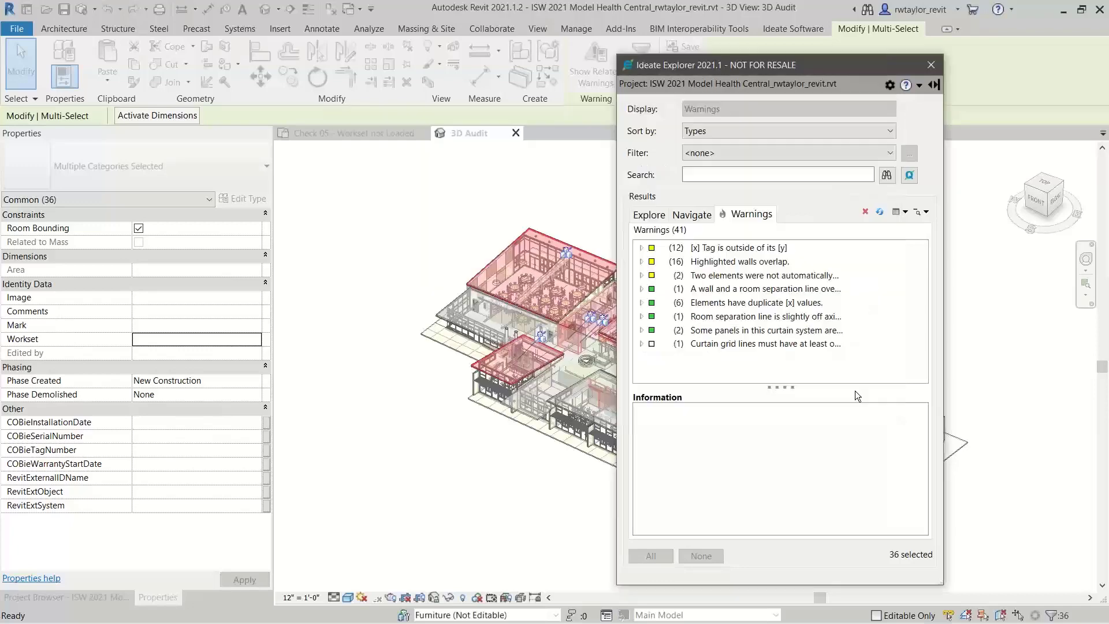
Review the warnings filtered by hidden, medium ranked and low ranked, then close Ideate Explorer and clear the model selection
{"action": "left_click", "coordinate": [737, 133]}
{"action": "left_click", "coordinate": [737, 133]}
{"action": "left_click", "coordinate": [736, 150]}
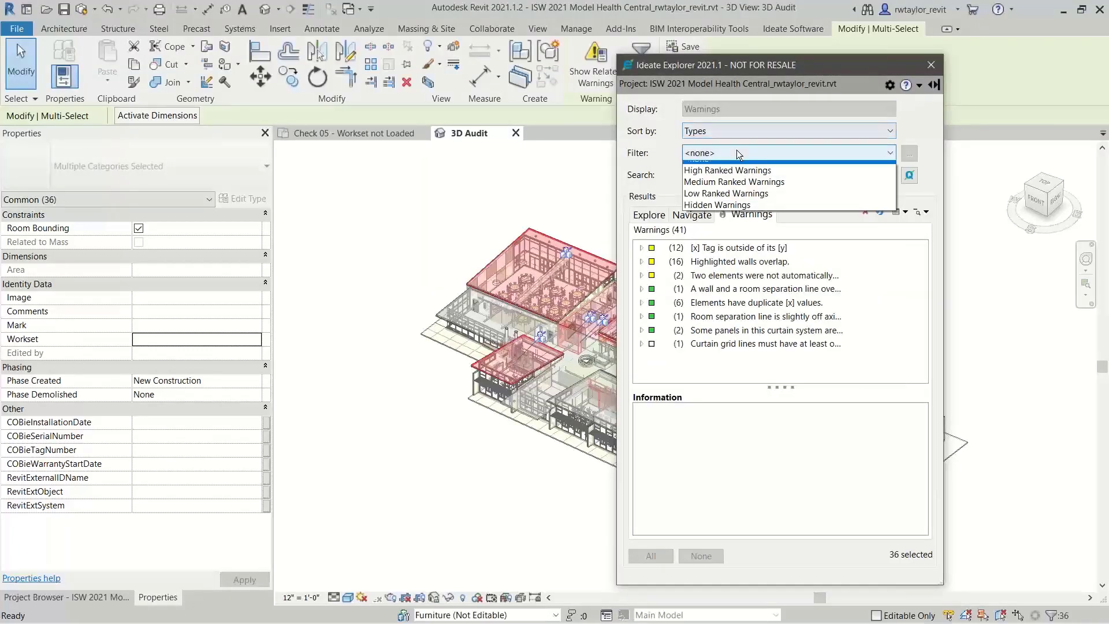
{"action": "left_click", "coordinate": [728, 213]}
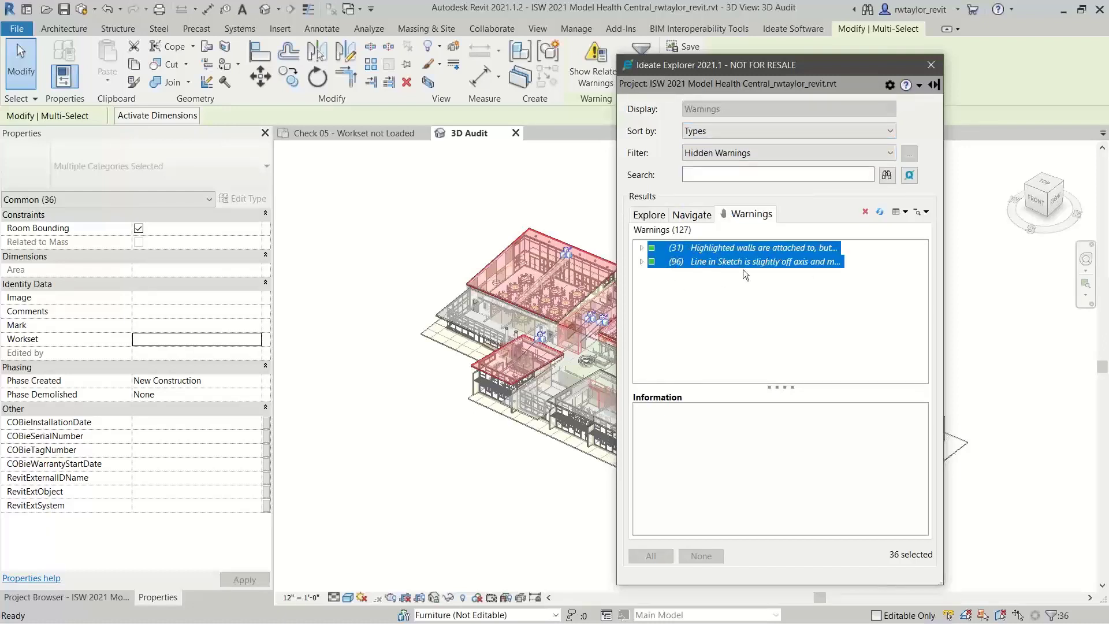
{"action": "left_click", "coordinate": [753, 155]}
{"action": "left_click", "coordinate": [745, 190]}
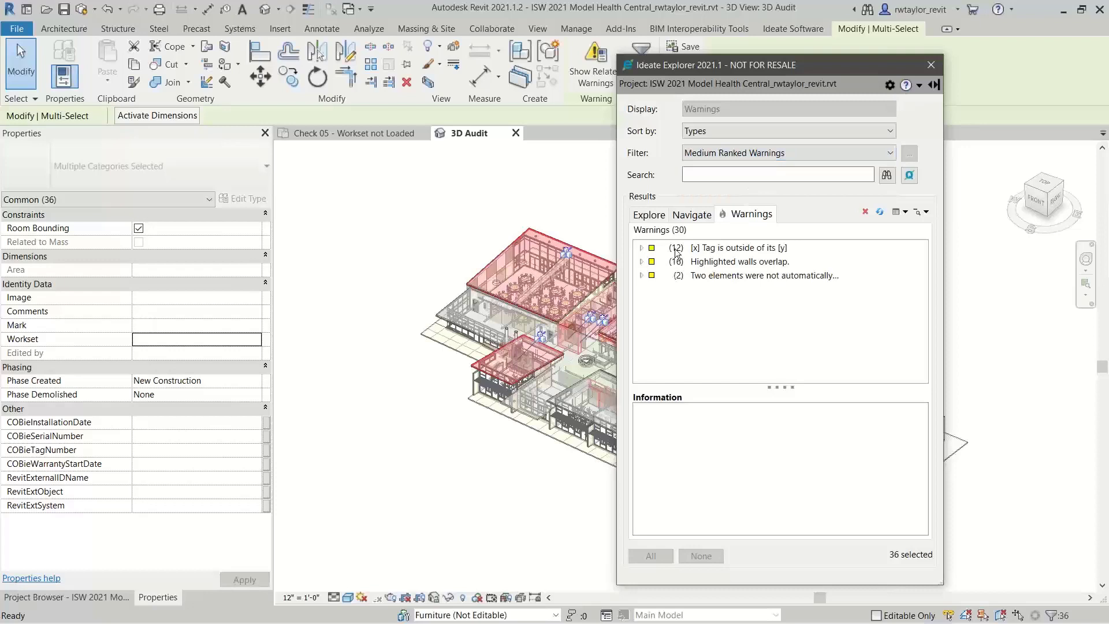
{"action": "left_click", "coordinate": [718, 154]}
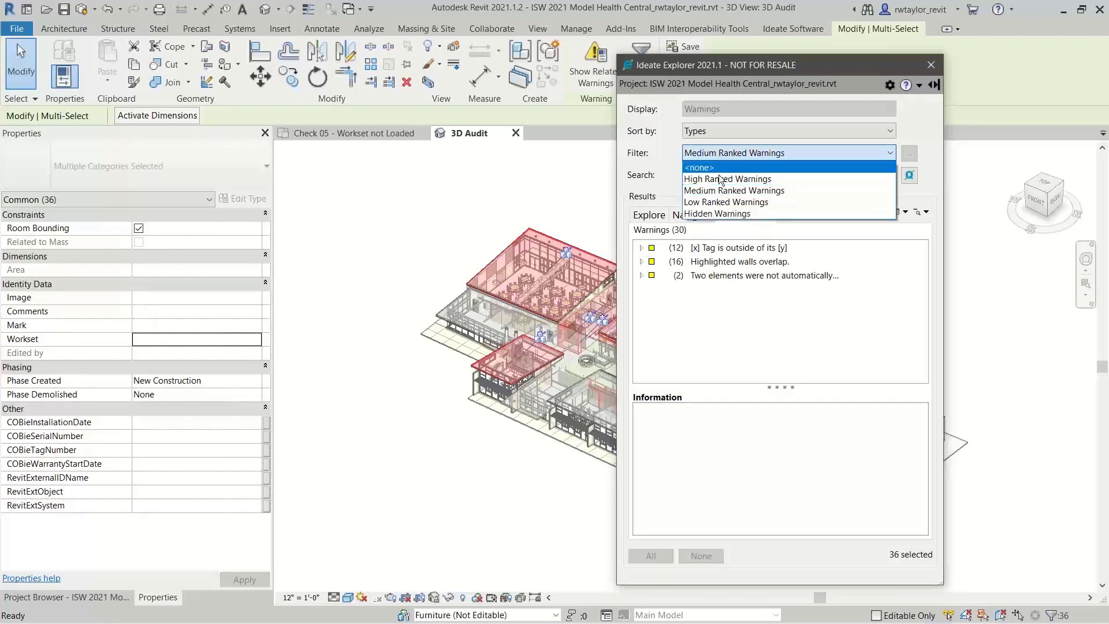
{"action": "left_click", "coordinate": [713, 203]}
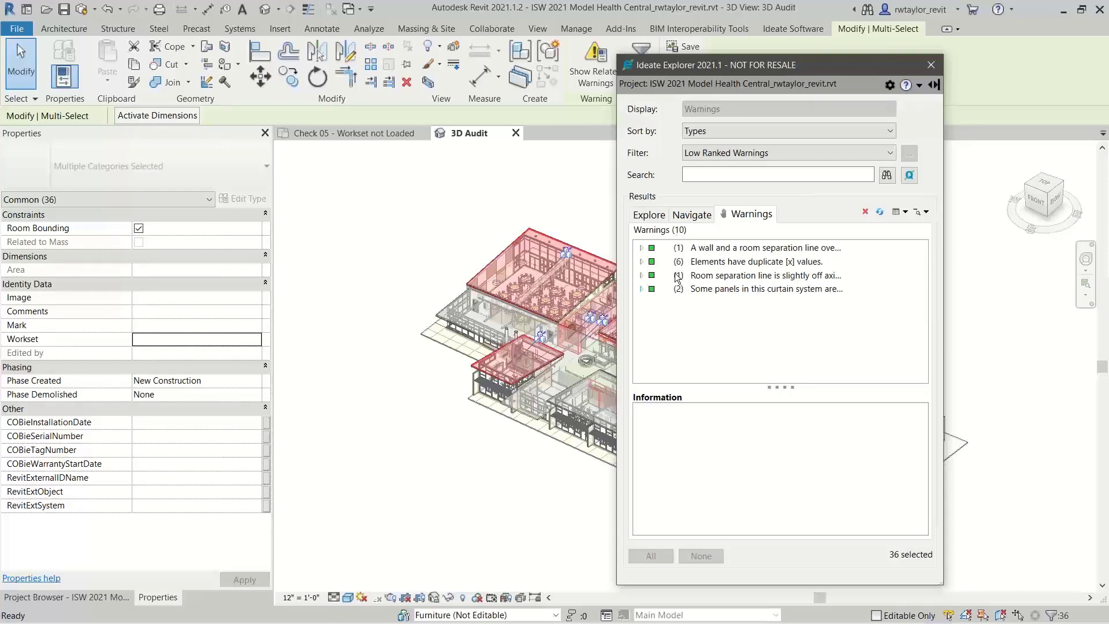
{"action": "left_click", "coordinate": [929, 66]}
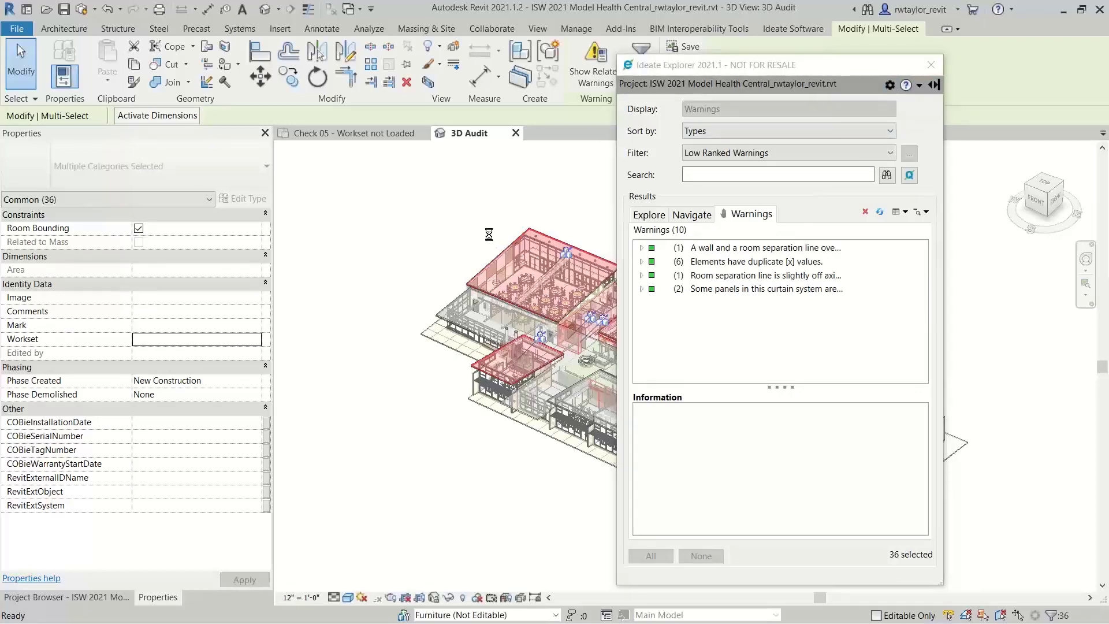
{"action": "key", "text": "Escape"}
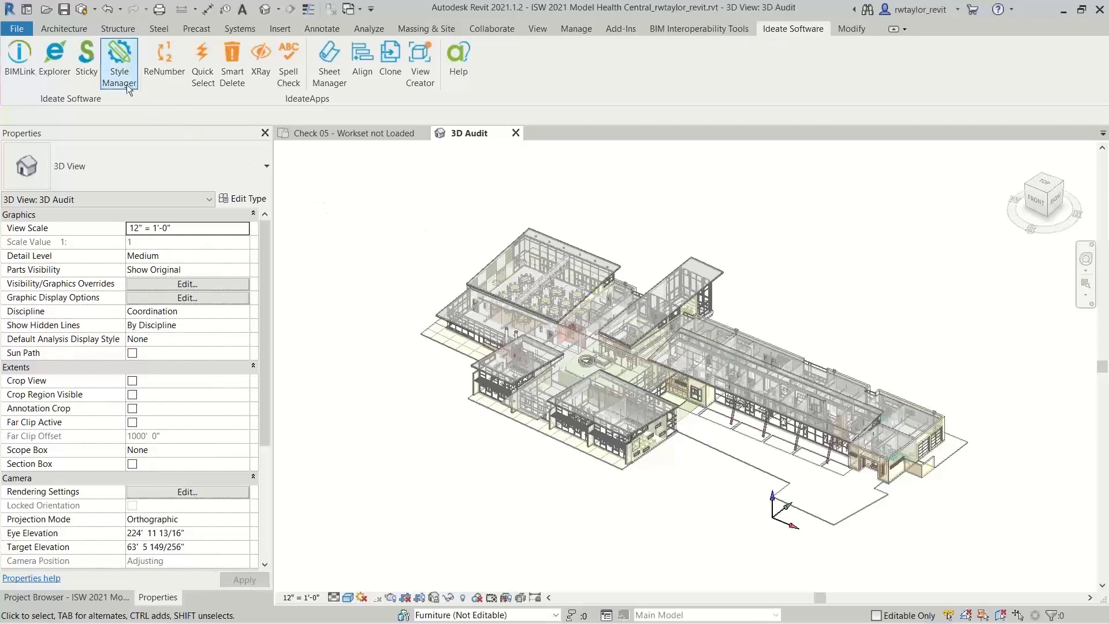
Open Ideate StyleManager, look at the line patterns, and display the fill patterns in an enlarged window
{"action": "left_click", "coordinate": [121, 67]}
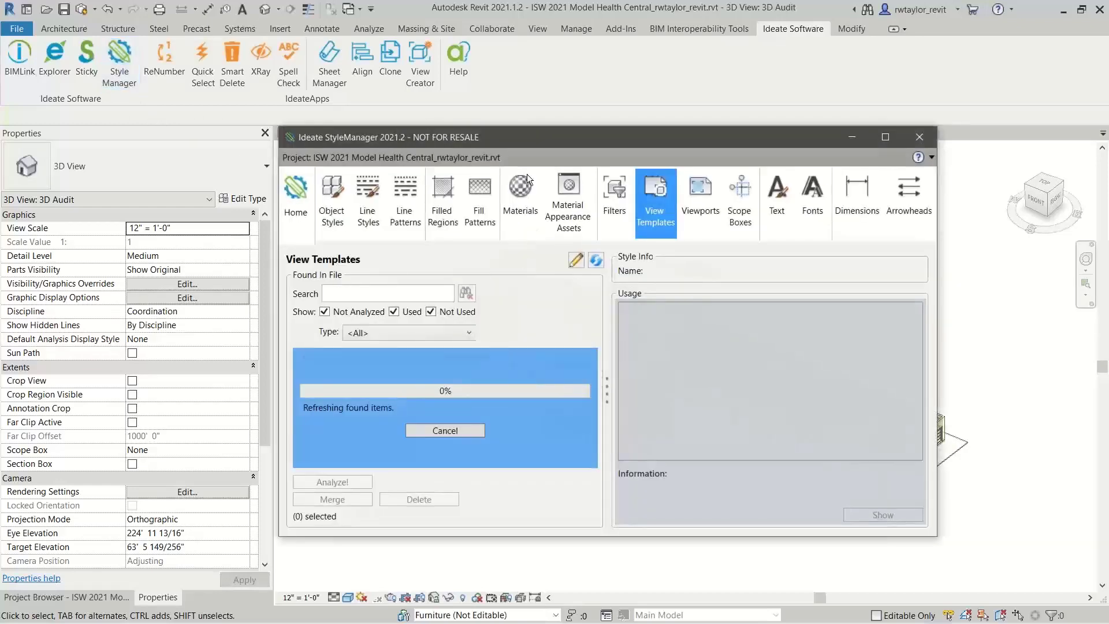
{"action": "left_click_drag", "start_coordinate": [538, 140], "coordinate": [623, 104]}
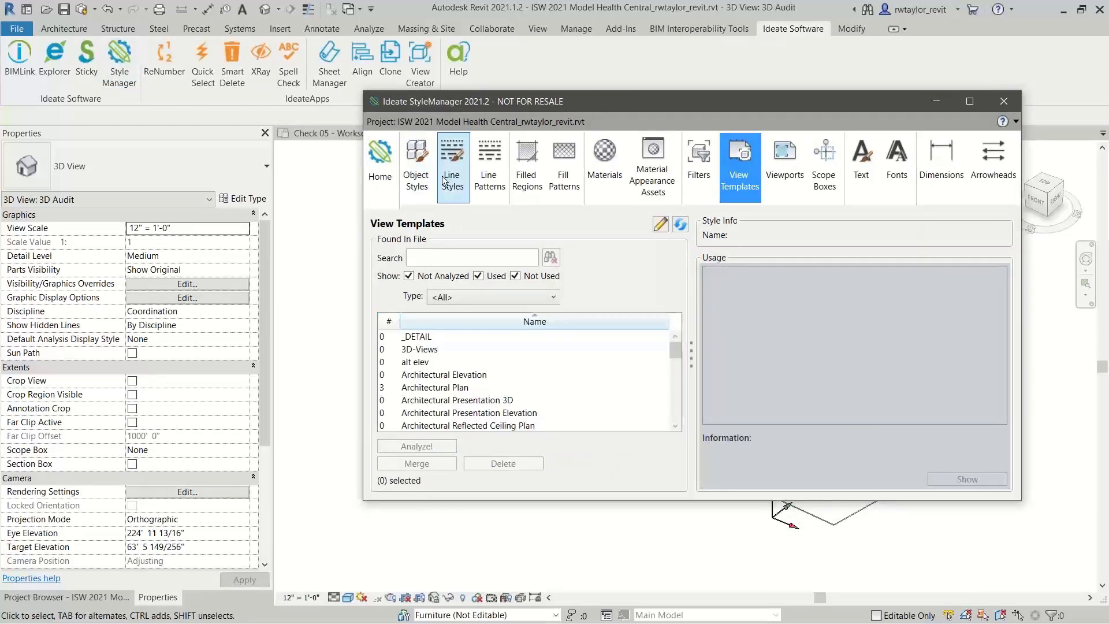
{"action": "left_click", "coordinate": [489, 180]}
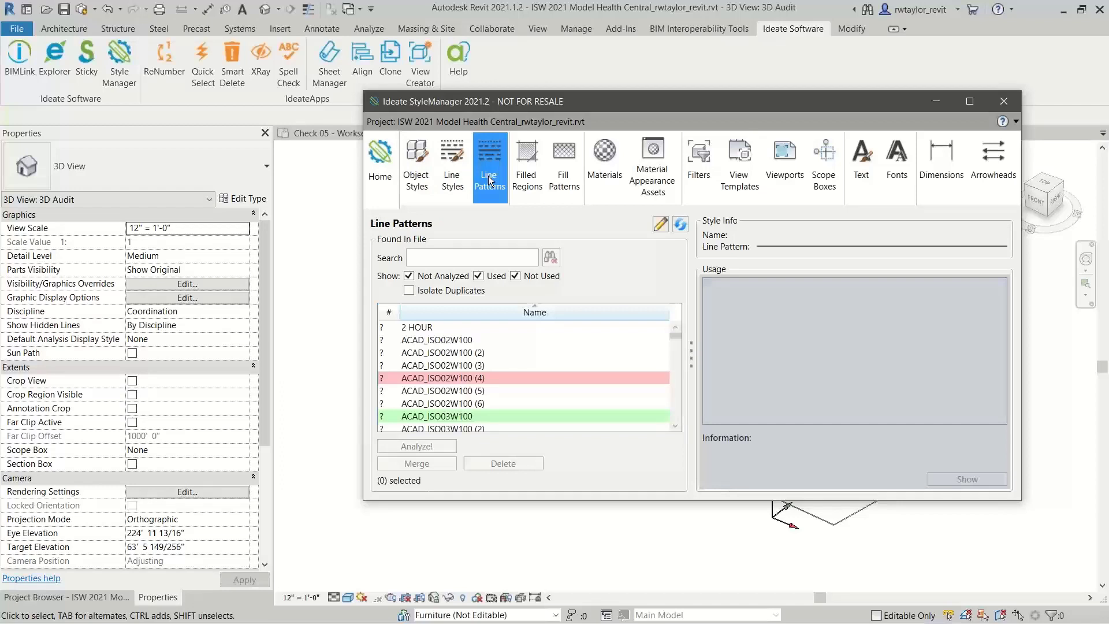
{"action": "left_click", "coordinate": [563, 182]}
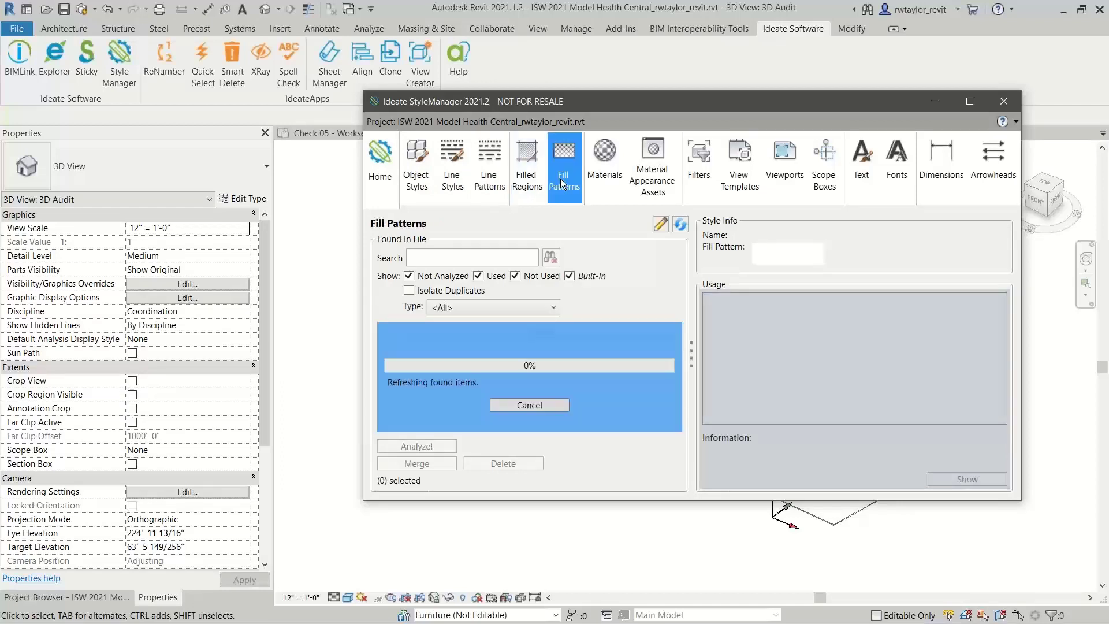
{"action": "left_click_drag", "start_coordinate": [577, 499], "coordinate": [571, 570]}
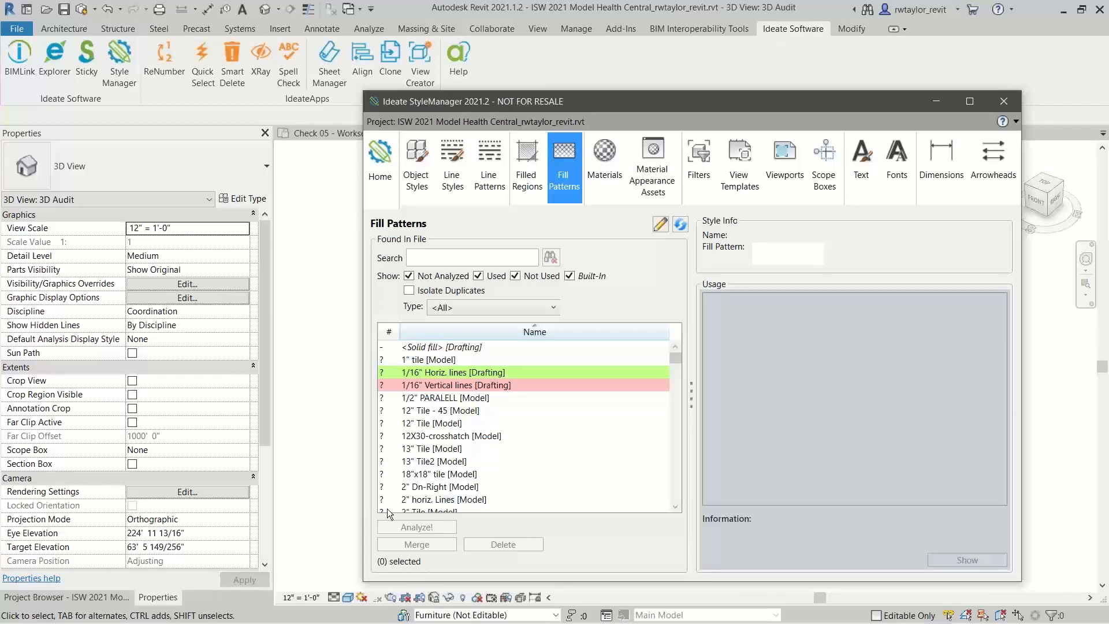
Isolate the duplicate fill patterns and compare the previews of Tile, Detail Horizontal, vertical corrugation, Vertical-small and very small verticle
{"action": "left_click", "coordinate": [409, 291]}
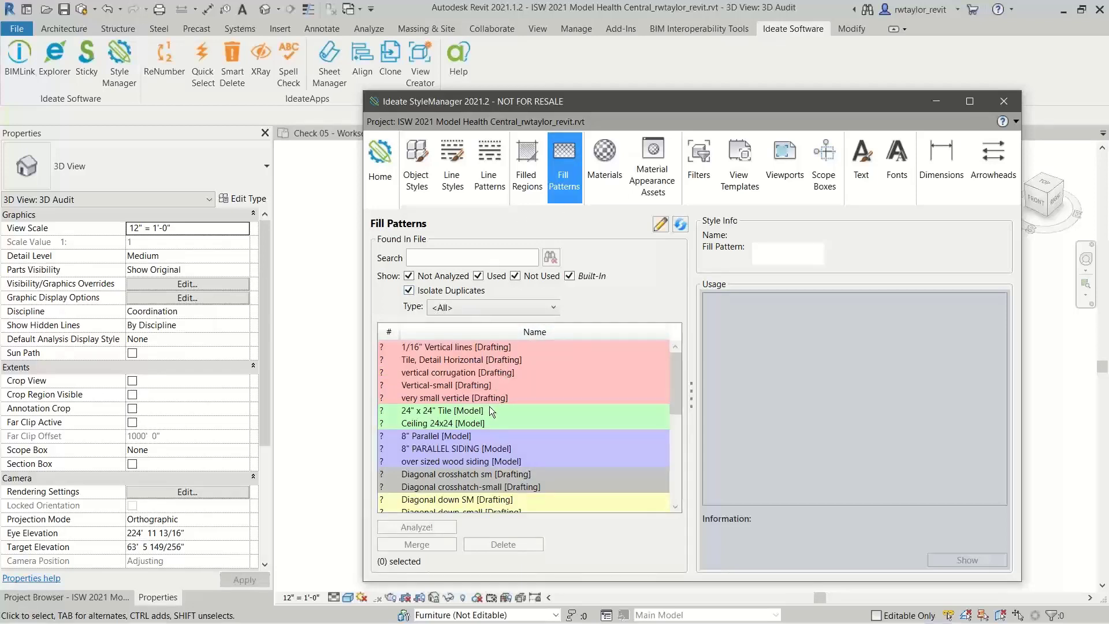
{"action": "left_click", "coordinate": [494, 360]}
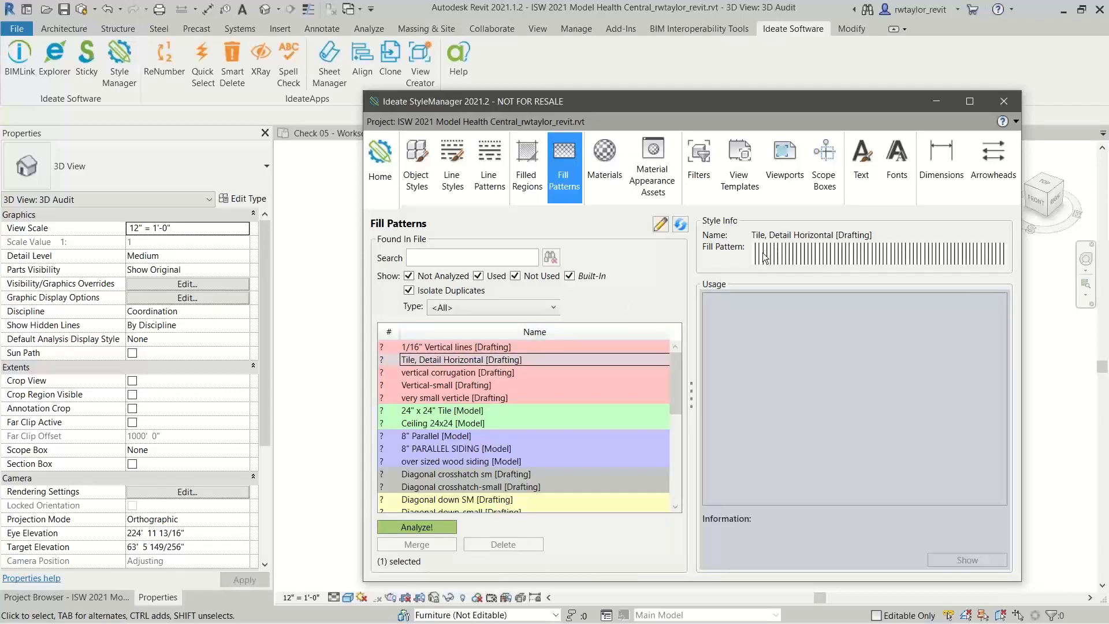
{"action": "left_click", "coordinate": [456, 370]}
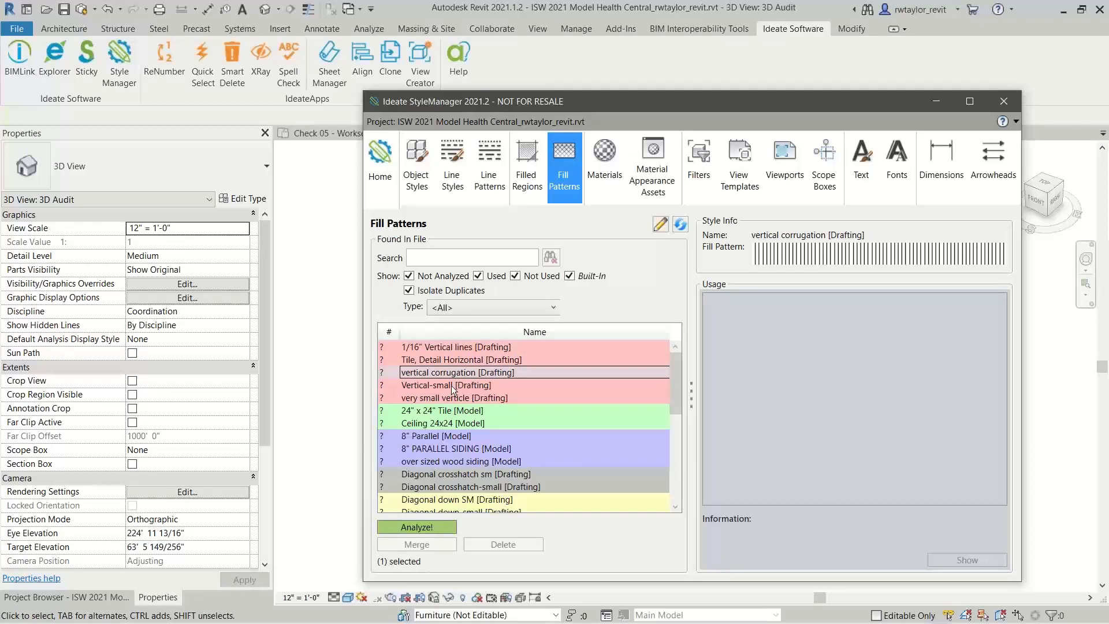
{"action": "left_click", "coordinate": [452, 385]}
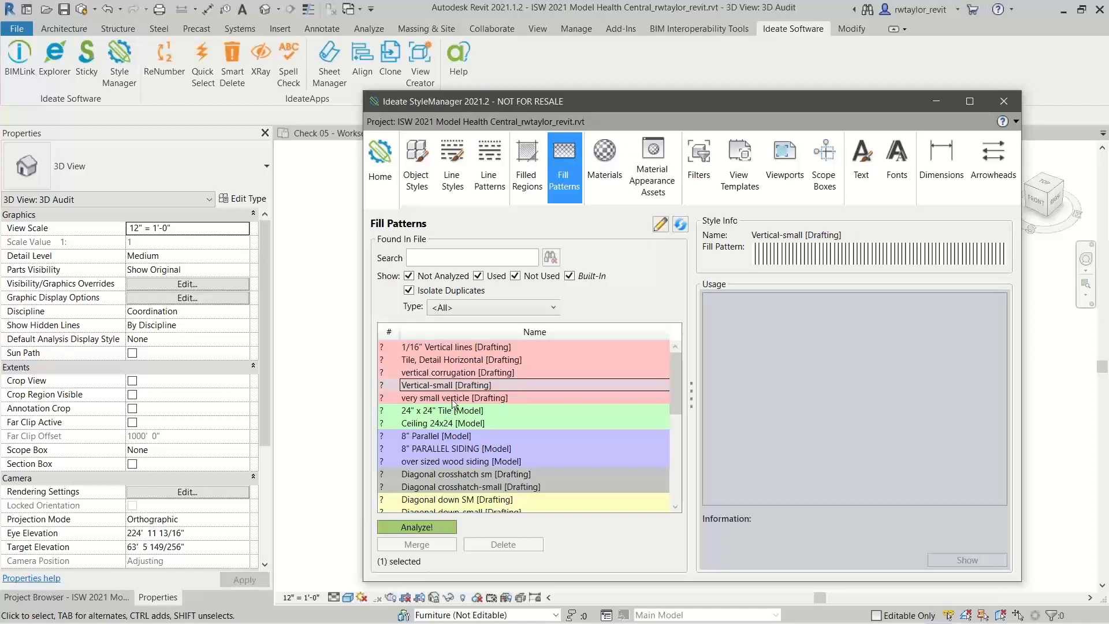
{"action": "left_click", "coordinate": [454, 401]}
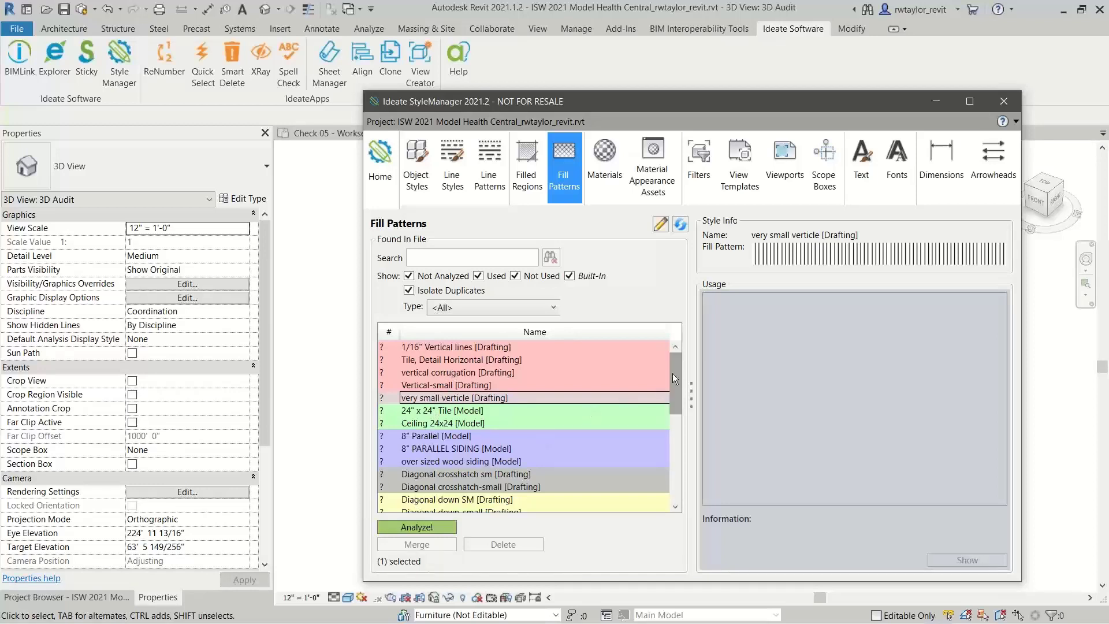
Analyze where the duplicate fill patterns VERTICAL WOOD 1 and vertical wood are used
{"action": "left_click_drag", "start_coordinate": [672, 379], "coordinate": [681, 500]}
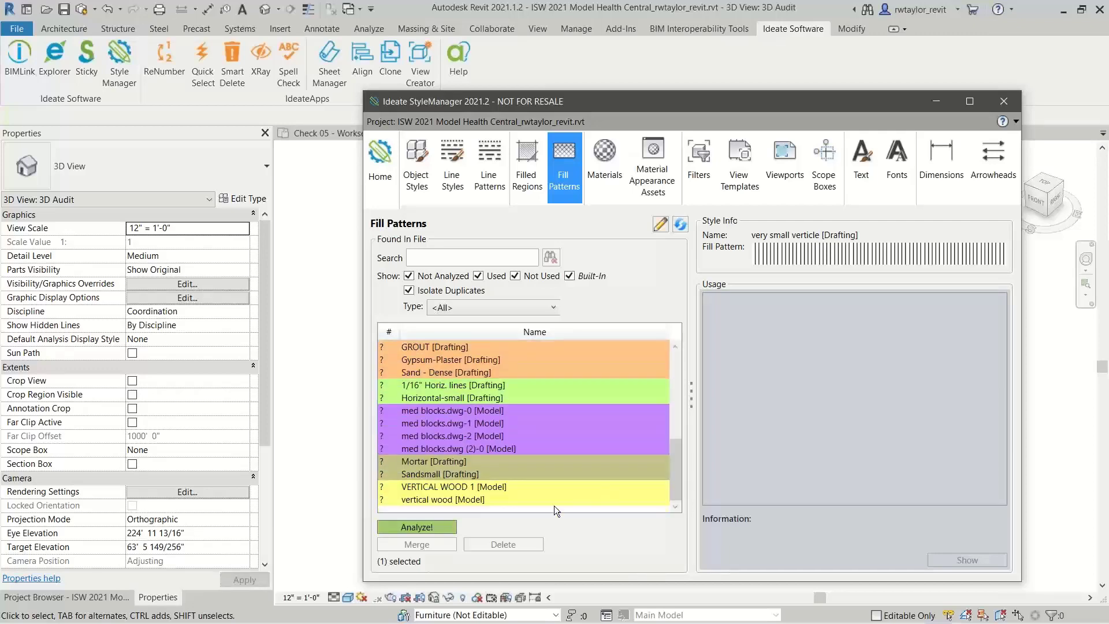
{"action": "left_click", "coordinate": [438, 487]}
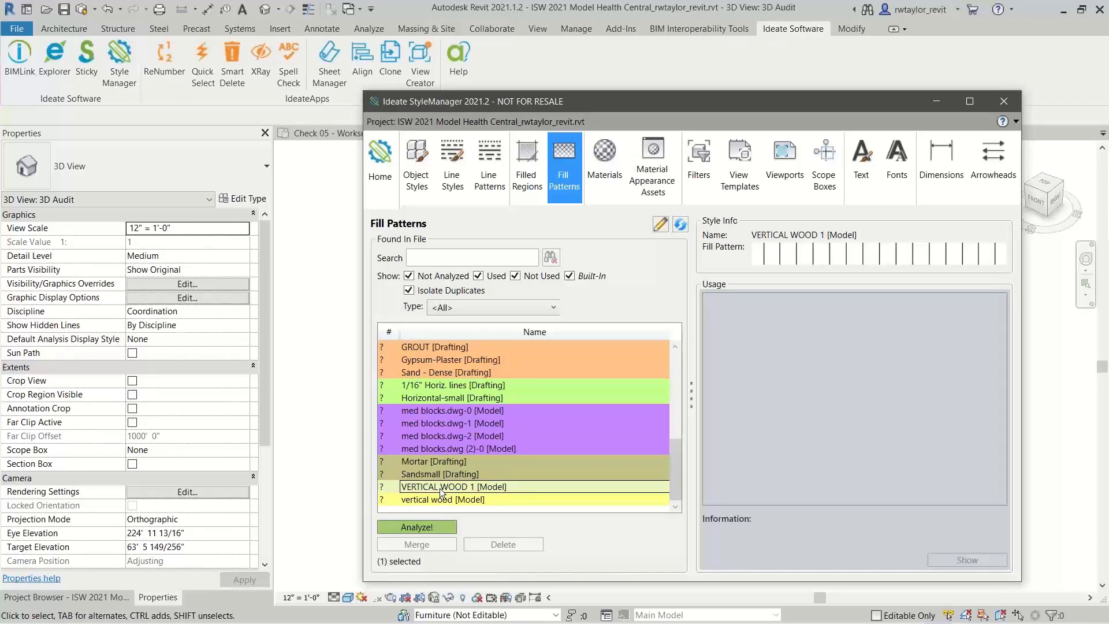
{"action": "double_click", "coordinate": [440, 490]}
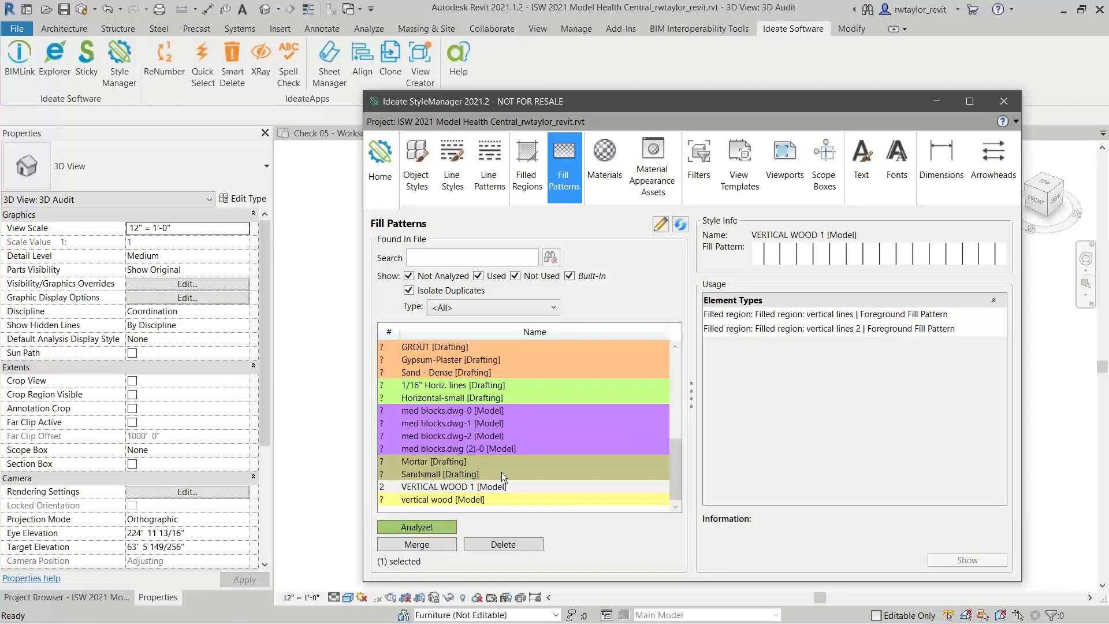
{"action": "double_click", "coordinate": [436, 500]}
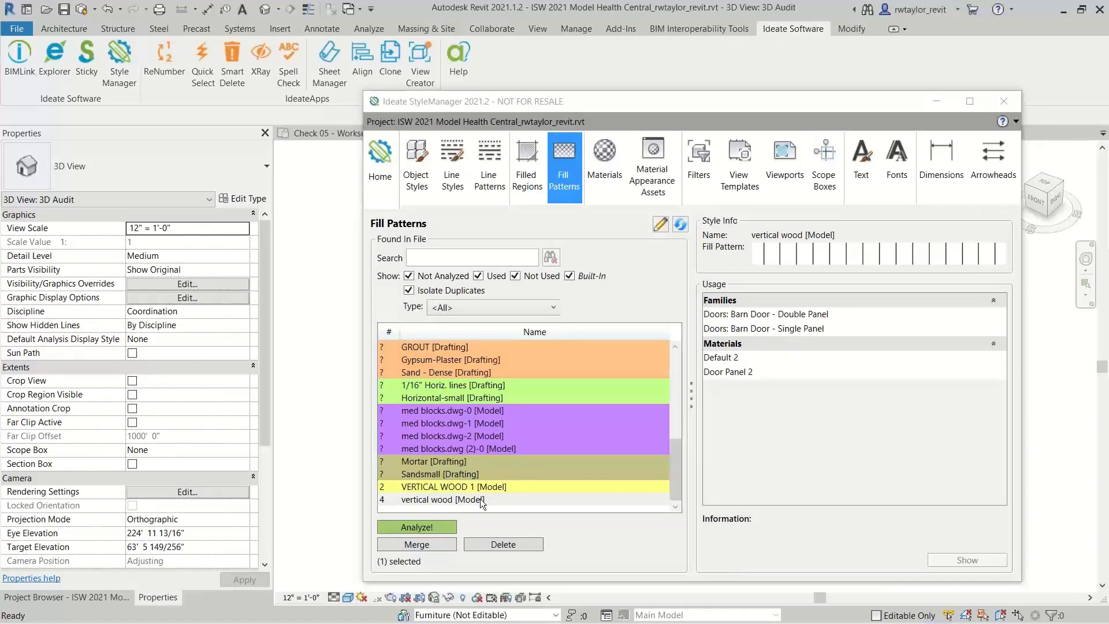
Merge the vertical wood fill pattern into its duplicate definition VERTICAL WOOD 1, and stop isolating duplicates in the list
{"action": "left_click", "coordinate": [452, 501]}
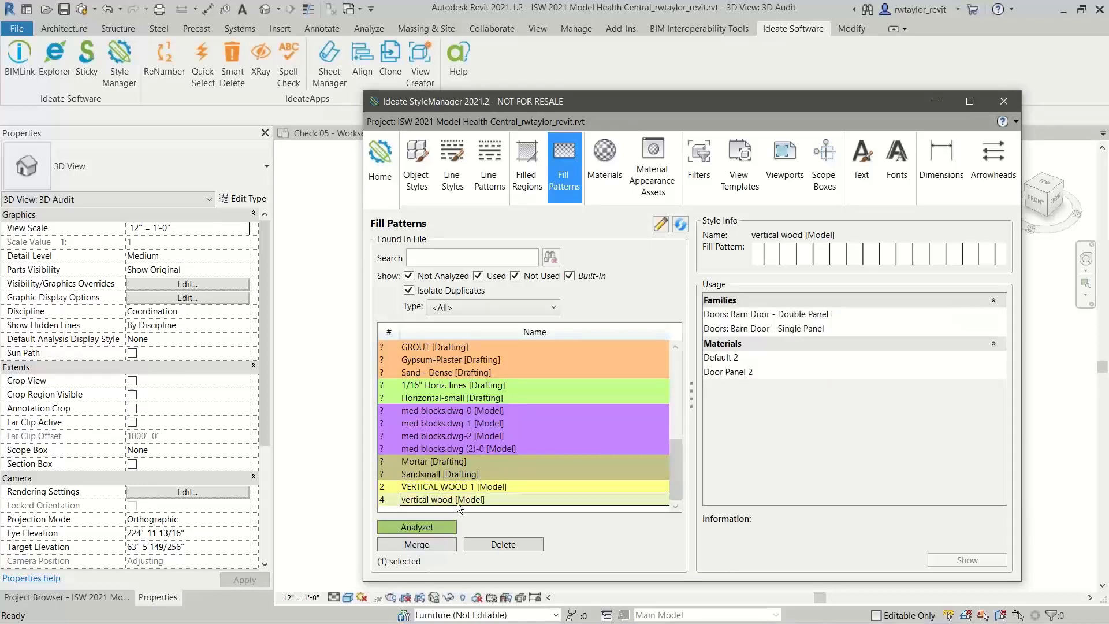
{"action": "left_click", "coordinate": [438, 546]}
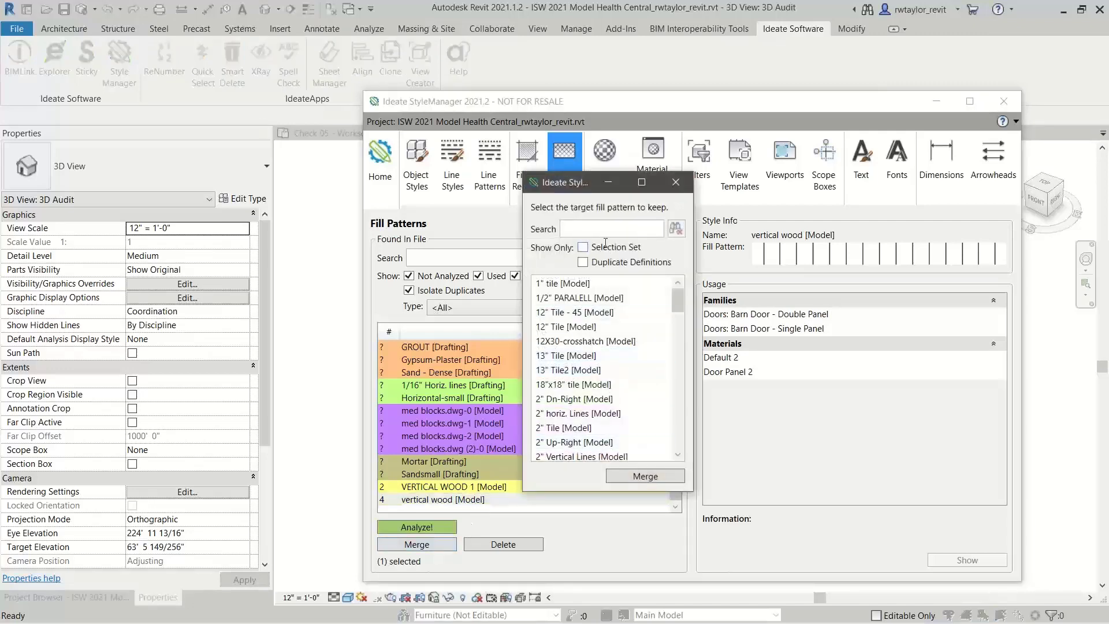
{"action": "left_click", "coordinate": [582, 262]}
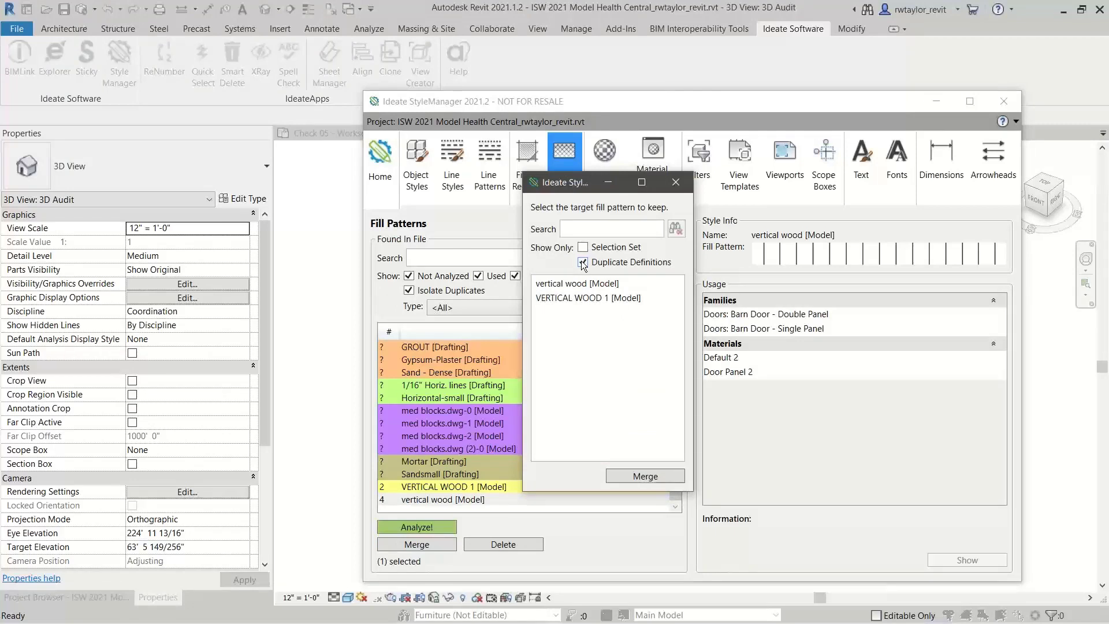
{"action": "left_click", "coordinate": [585, 300]}
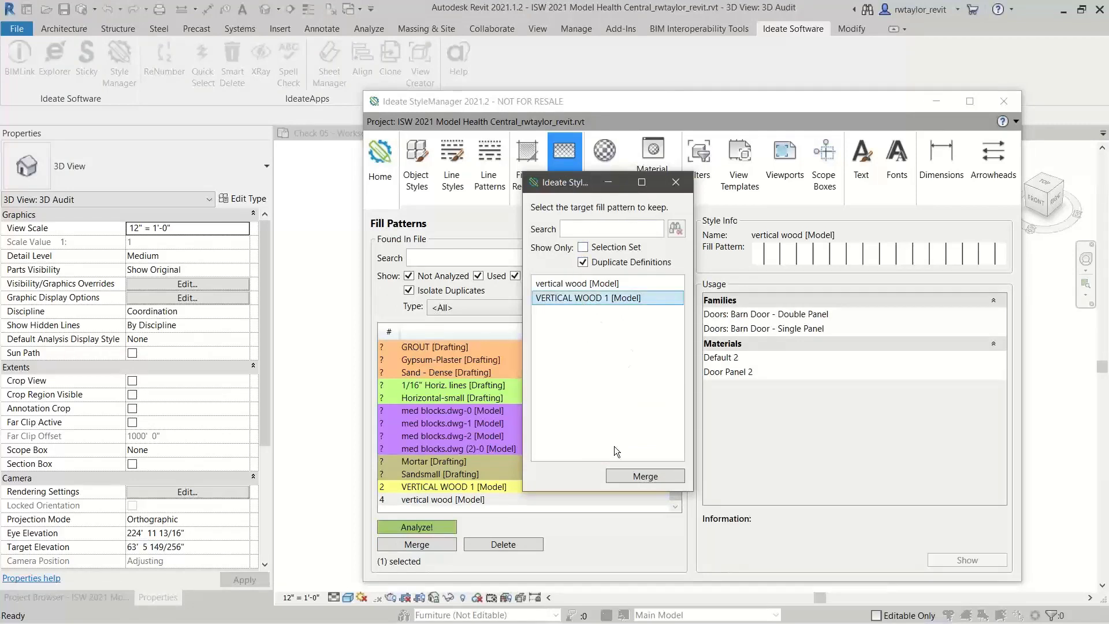
{"action": "left_click", "coordinate": [636, 478]}
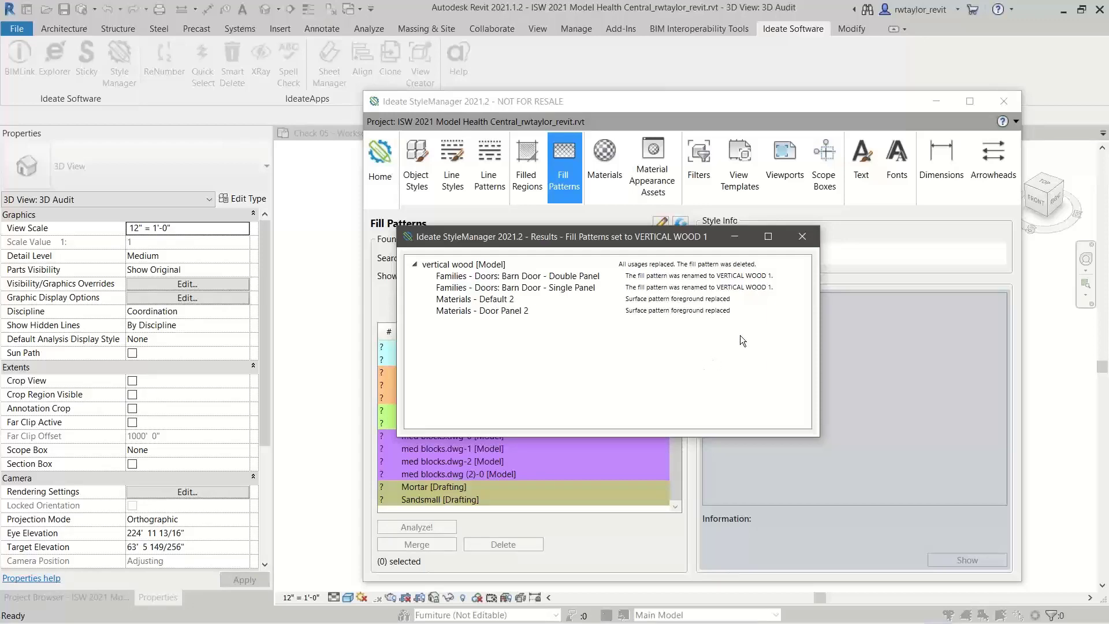
{"action": "left_click", "coordinate": [801, 237]}
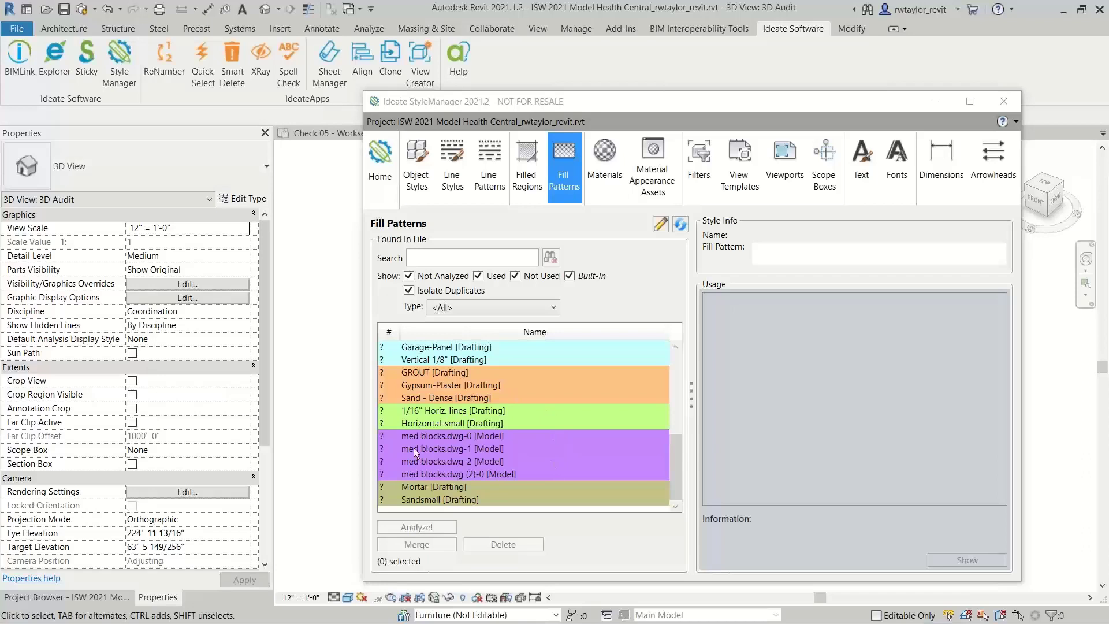
{"action": "left_click", "coordinate": [408, 290]}
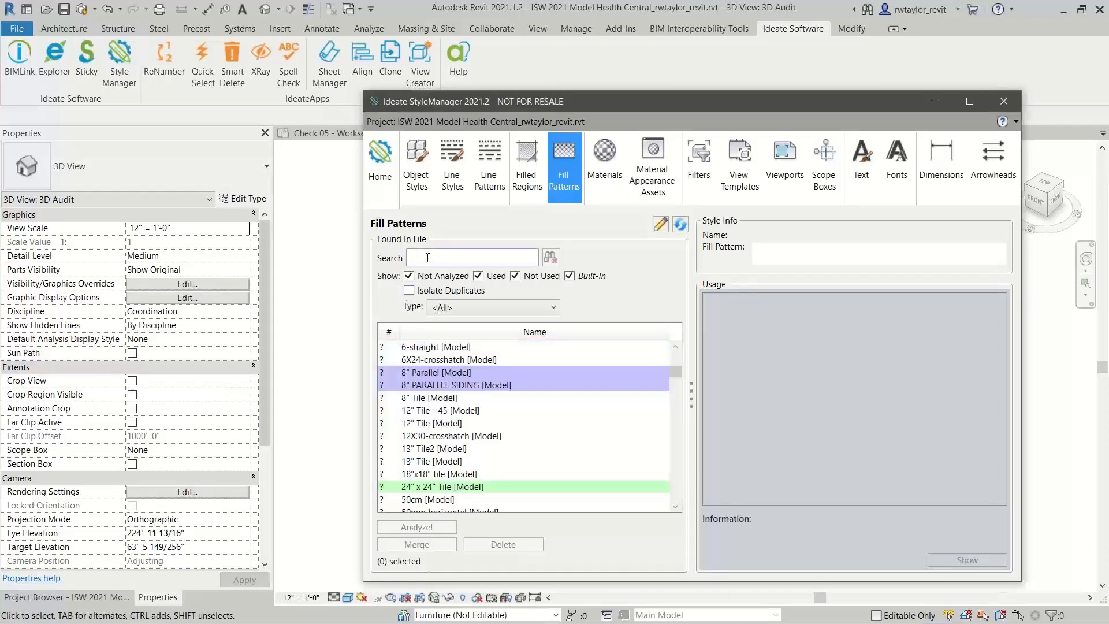
Search the fill patterns for "verti" and analyze where VERTICAL WOOD 1 is used
{"action": "type", "text": "vert"}
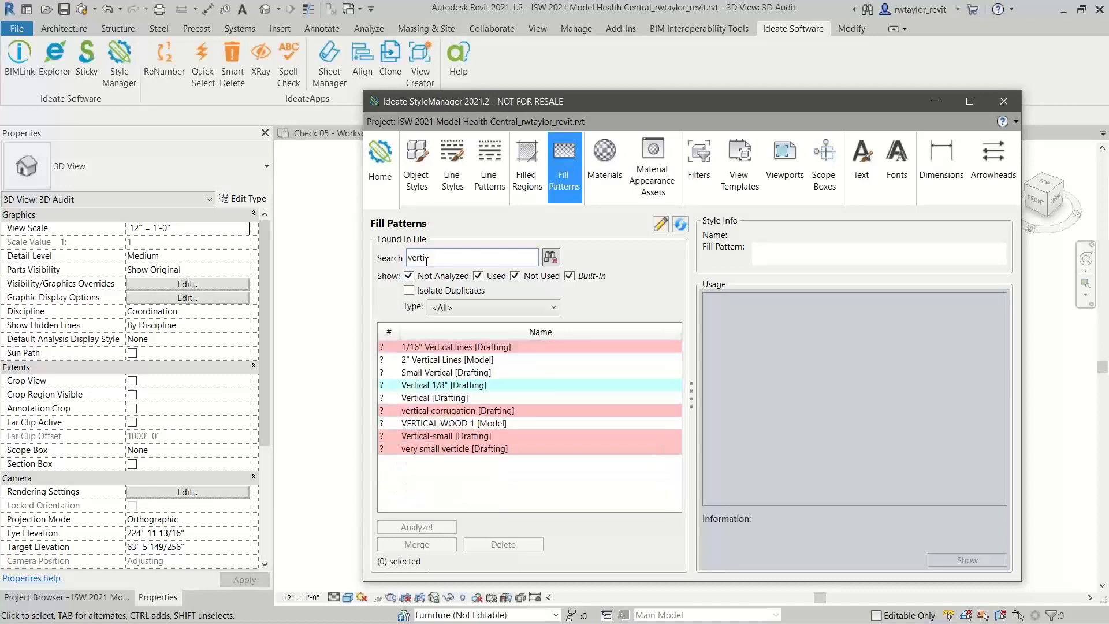
{"action": "type", "text": "i"}
{"action": "left_click", "coordinate": [450, 423]}
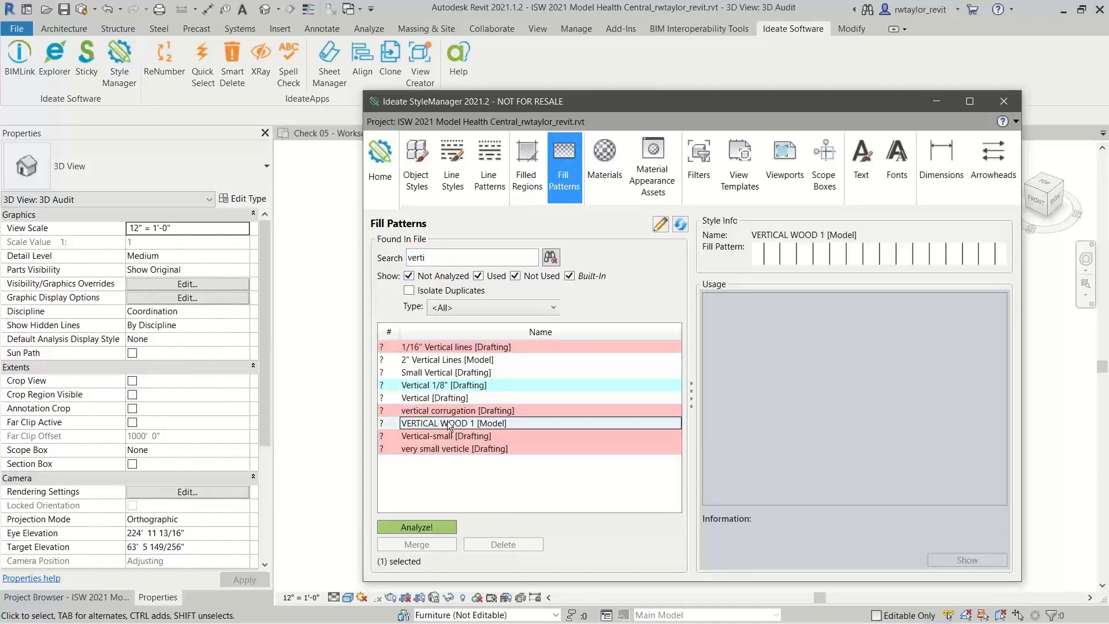
{"action": "double_click", "coordinate": [448, 421]}
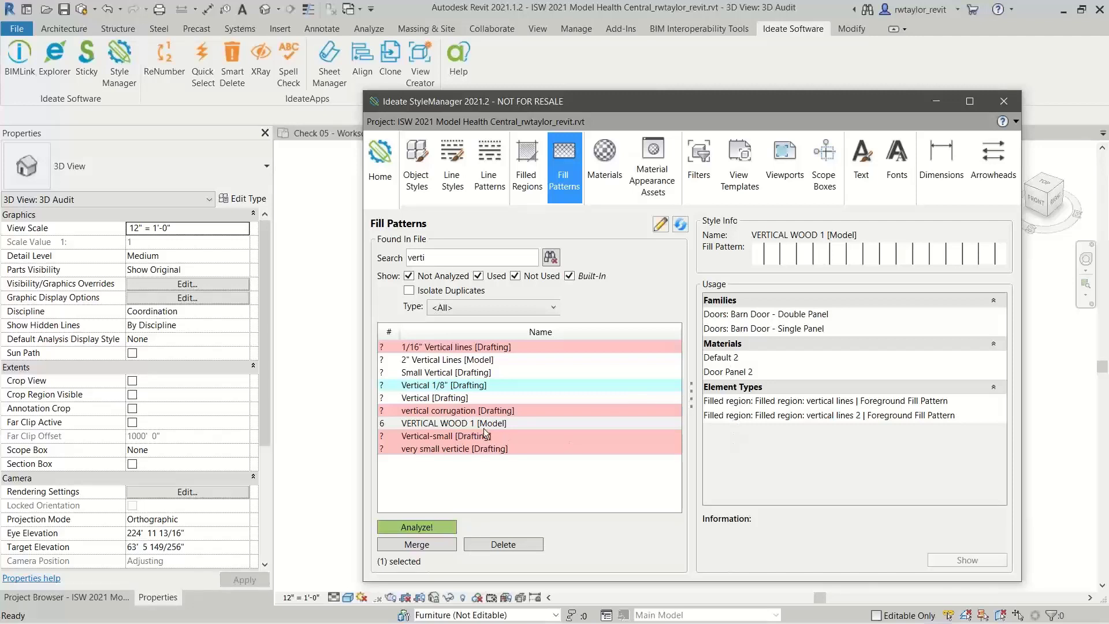
Rename the VERTICAL WOOD 1 fill pattern as Approved Vertical Wood
{"action": "left_click", "coordinate": [461, 425]}
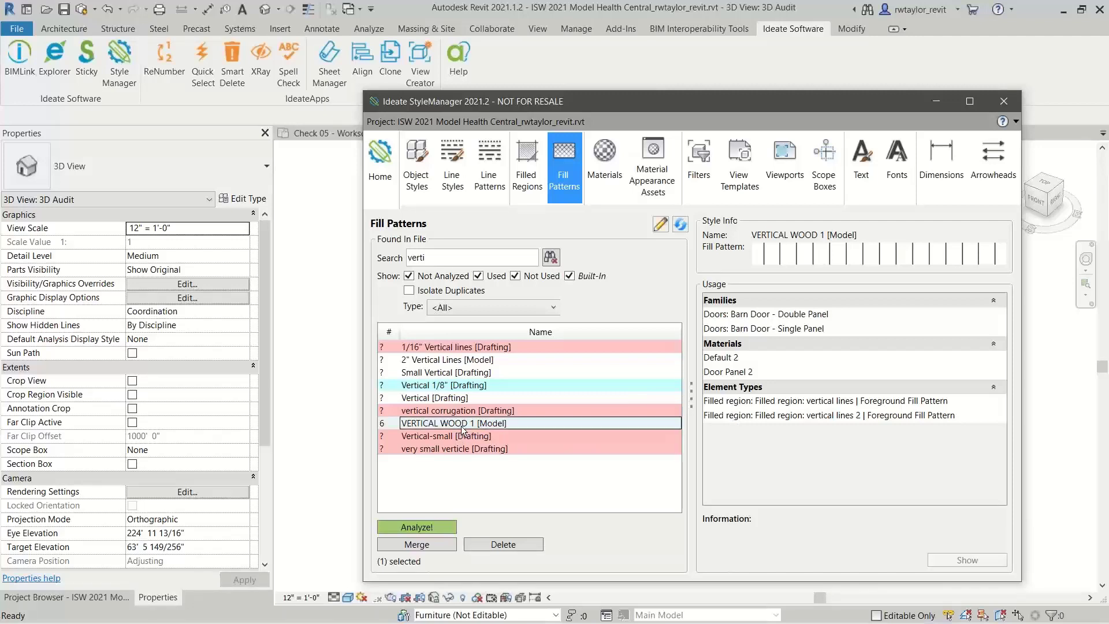
{"action": "right_click", "coordinate": [462, 424]}
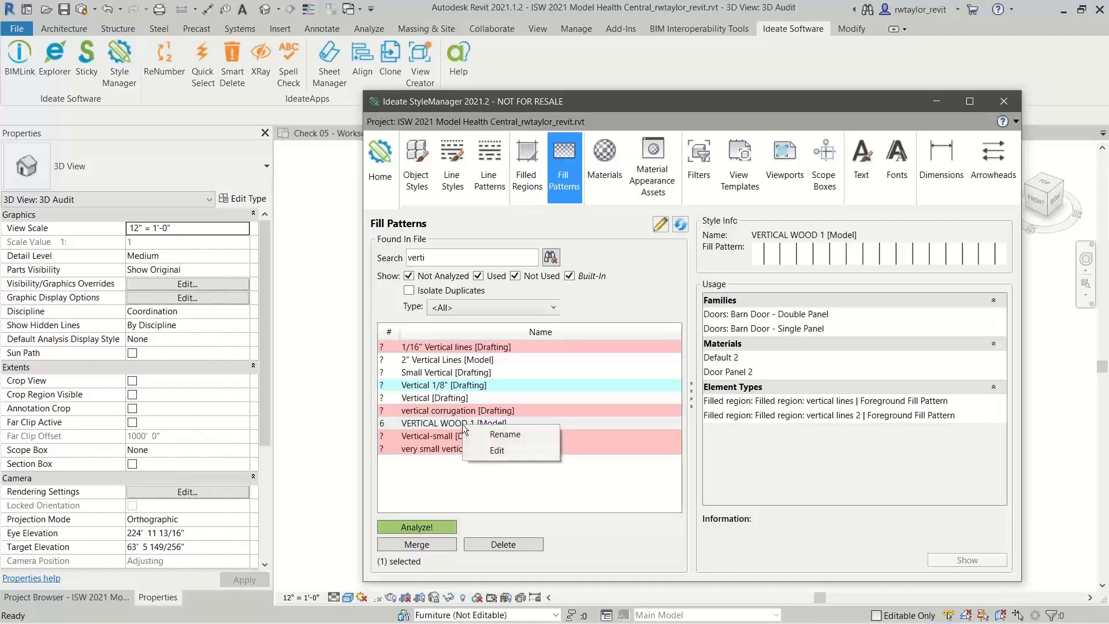
{"action": "left_click", "coordinate": [502, 434]}
{"action": "type", "text": "A"}
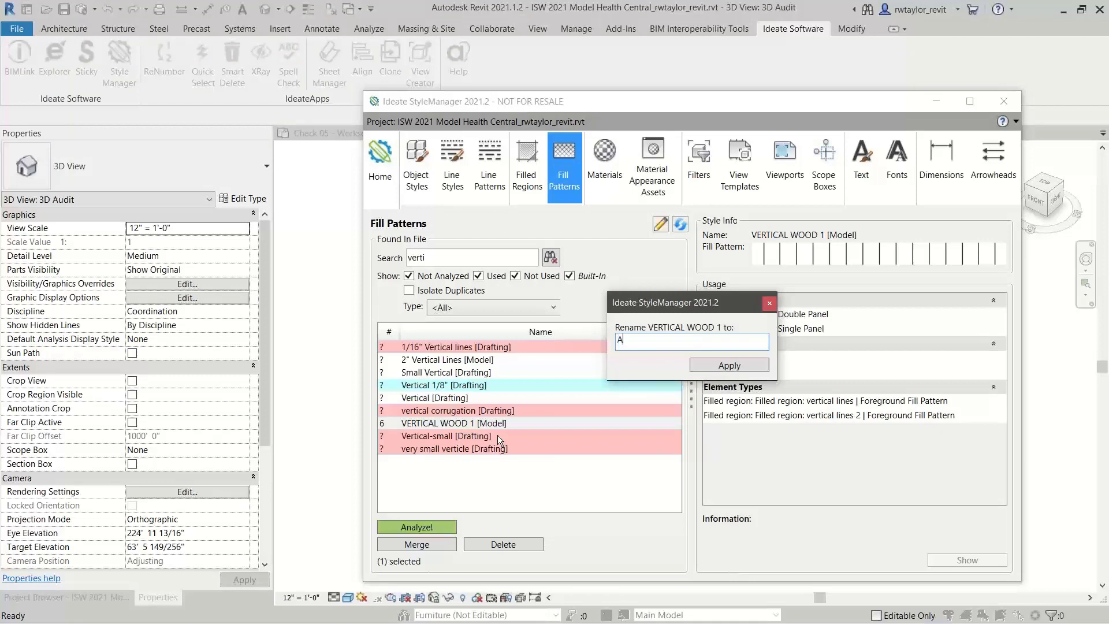
{"action": "type", "text": "pproved Vertical Wood"}
{"action": "key", "text": "Return"}
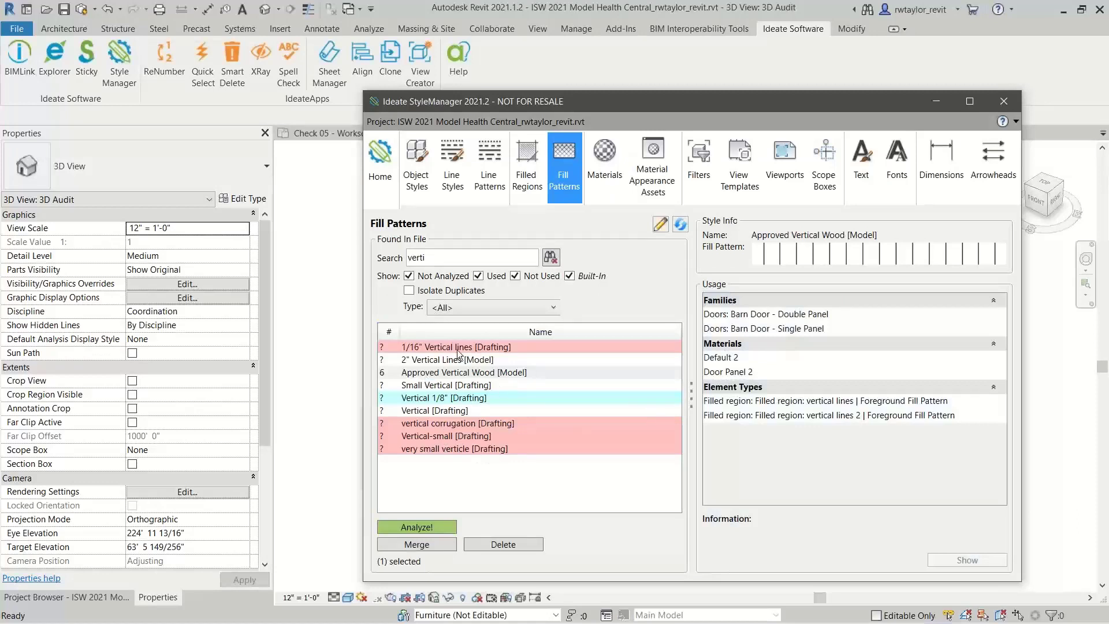
Hide the not analyzed fill patterns from the list and review the usage of Approved Vertical Wood
{"action": "left_click", "coordinate": [436, 374]}
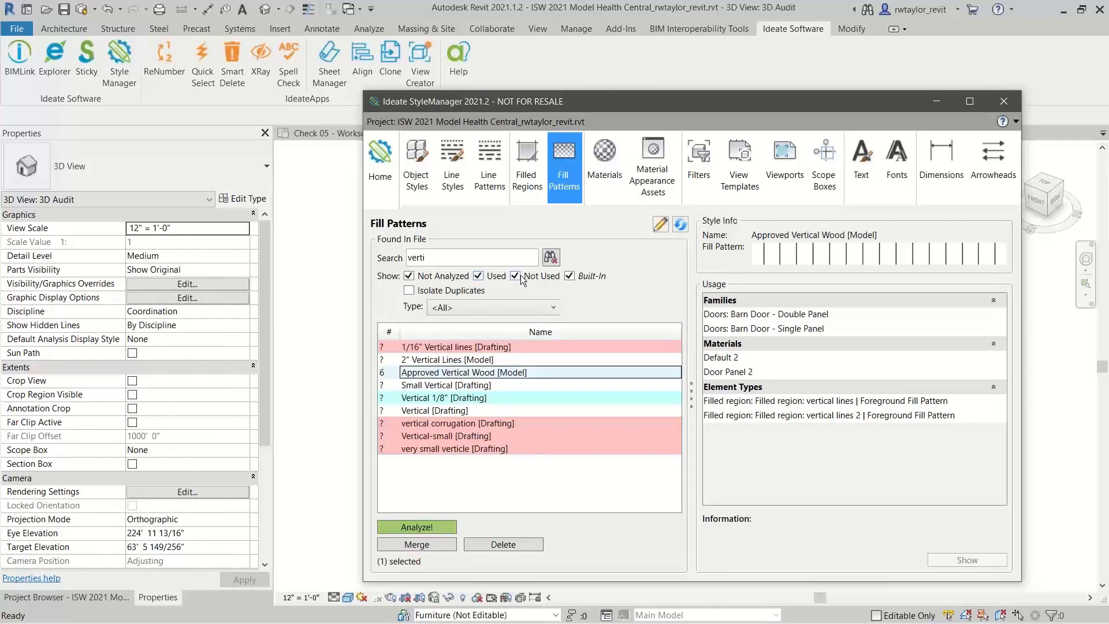
{"action": "left_click", "coordinate": [409, 276]}
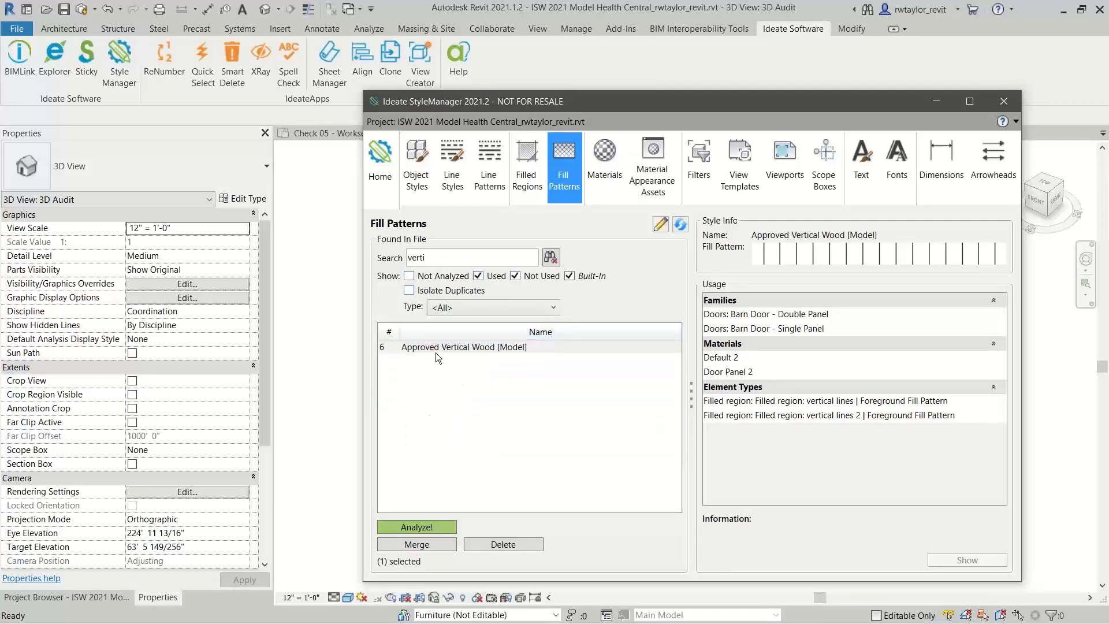
{"action": "left_click", "coordinate": [437, 347]}
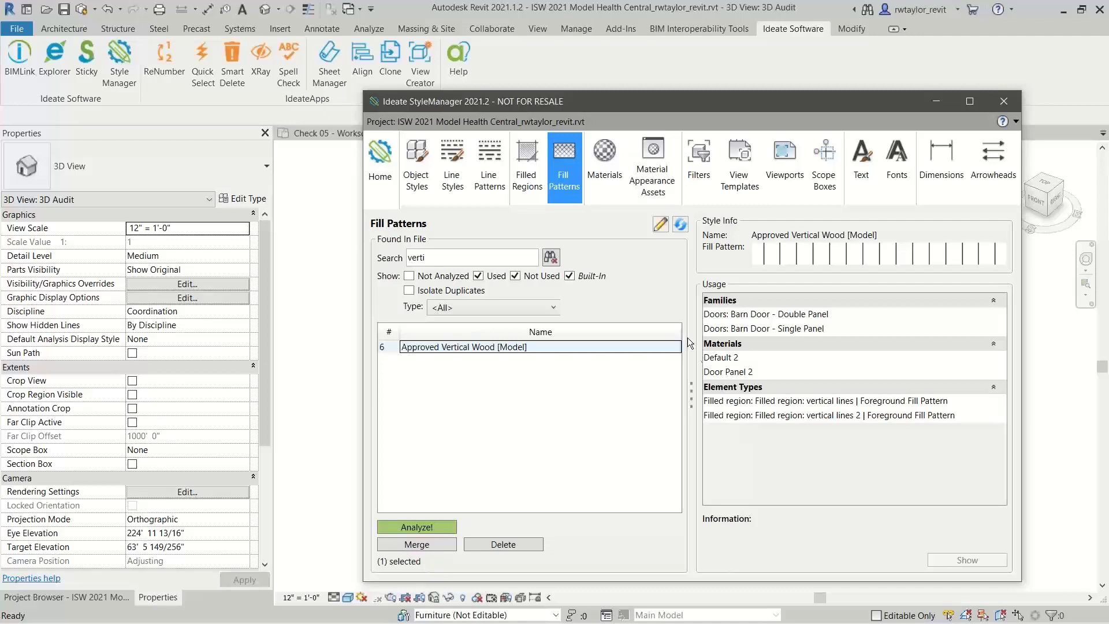
Look at the filled regions, display the object styles including imported styles, and select 2 DOOR CABINET.dwg
{"action": "left_click", "coordinate": [526, 181]}
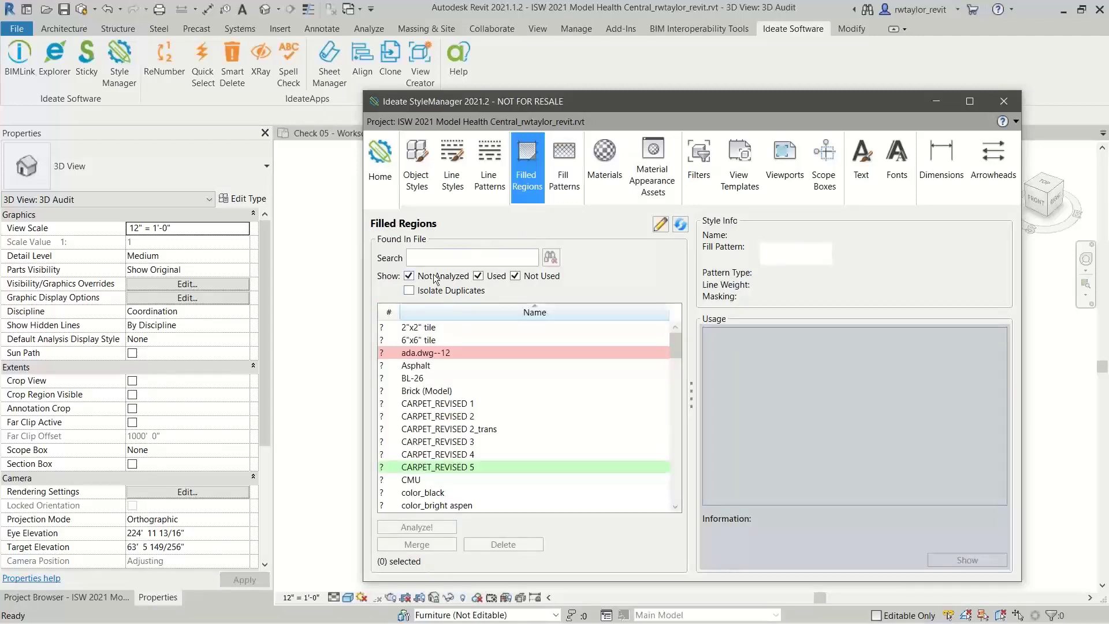
{"action": "left_click", "coordinate": [421, 182]}
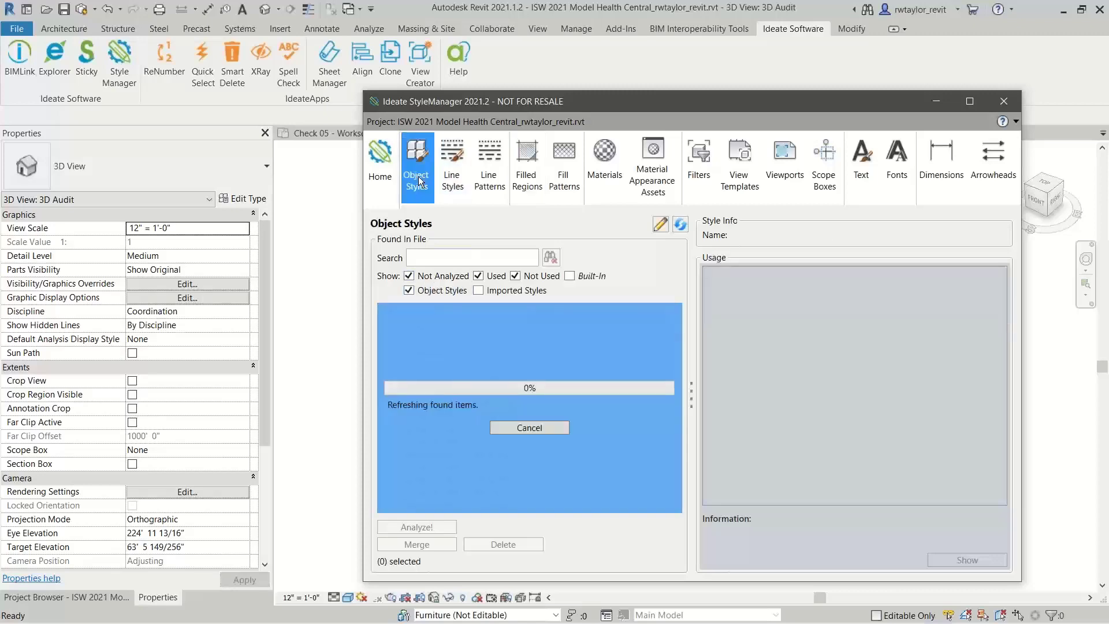
{"action": "left_click", "coordinate": [478, 290]}
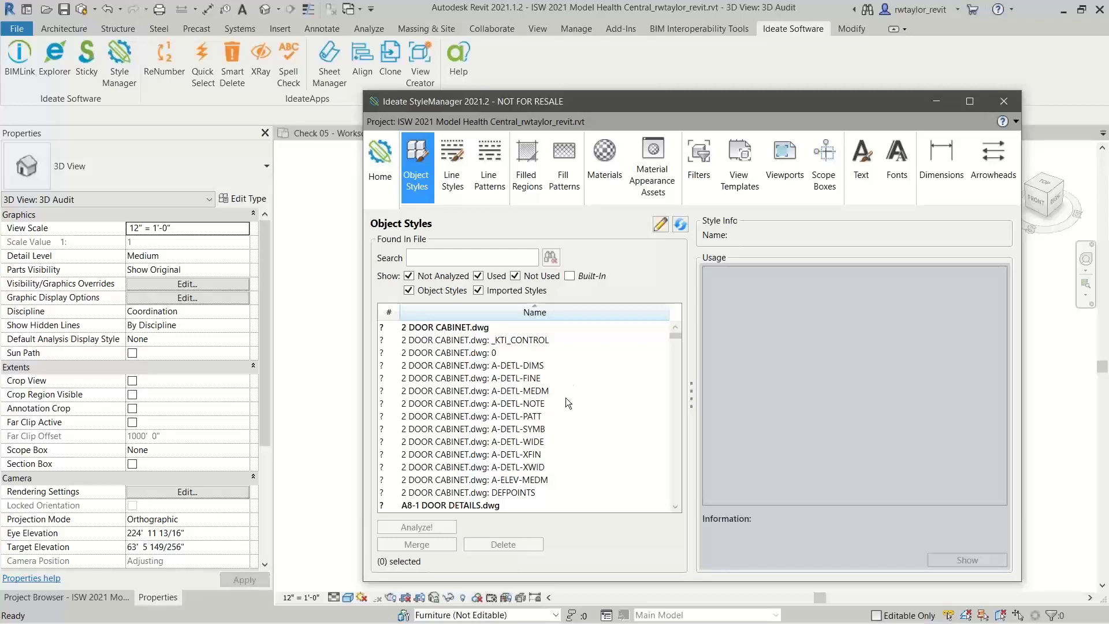
{"action": "left_click", "coordinate": [446, 328]}
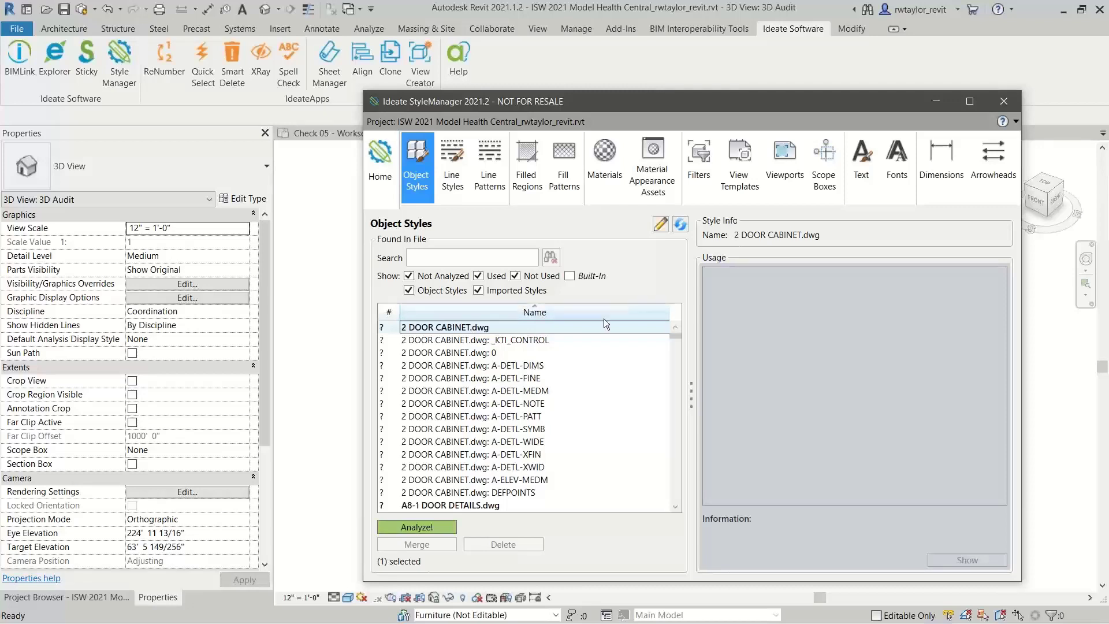
Display the filters and analyze where the Rated Doors 1hr filter is used
{"action": "left_click", "coordinate": [698, 170]}
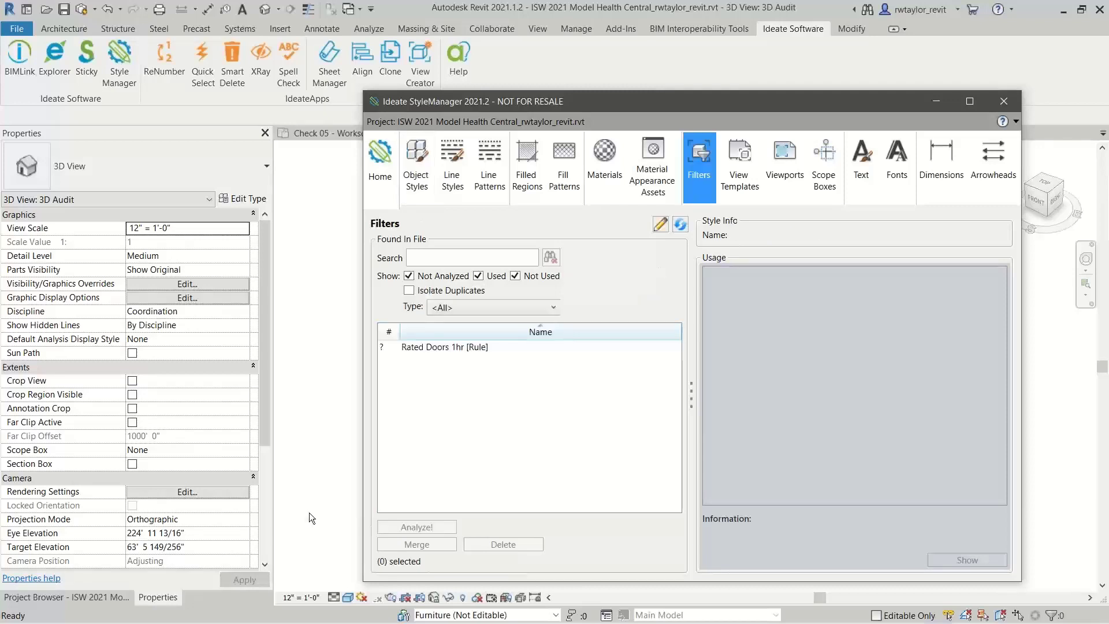
{"action": "left_click", "coordinate": [434, 348]}
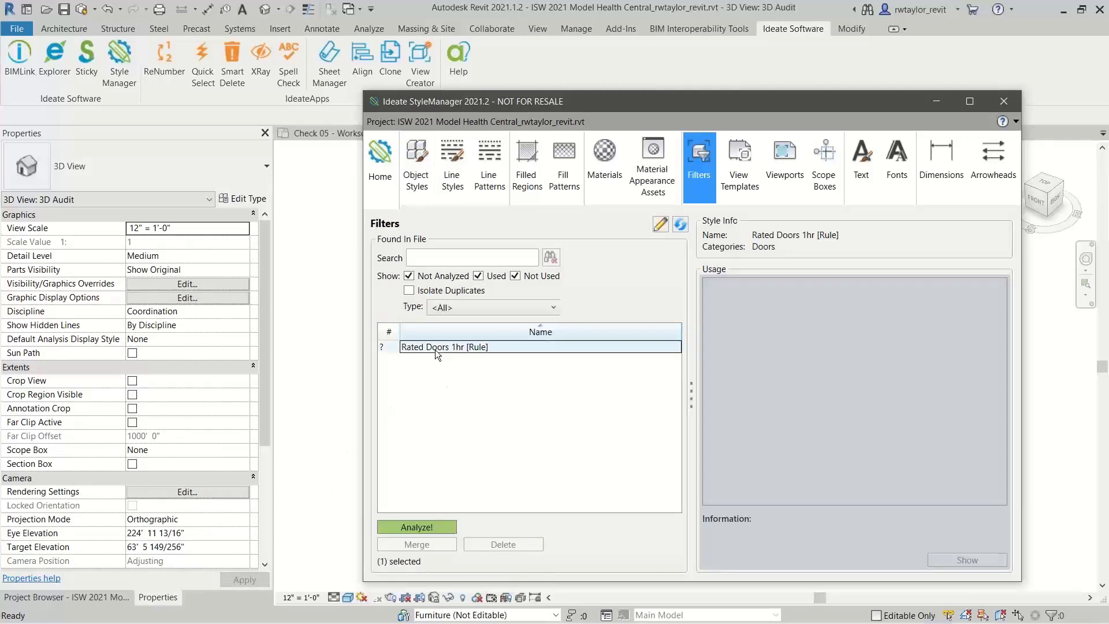
{"action": "left_click", "coordinate": [416, 527]}
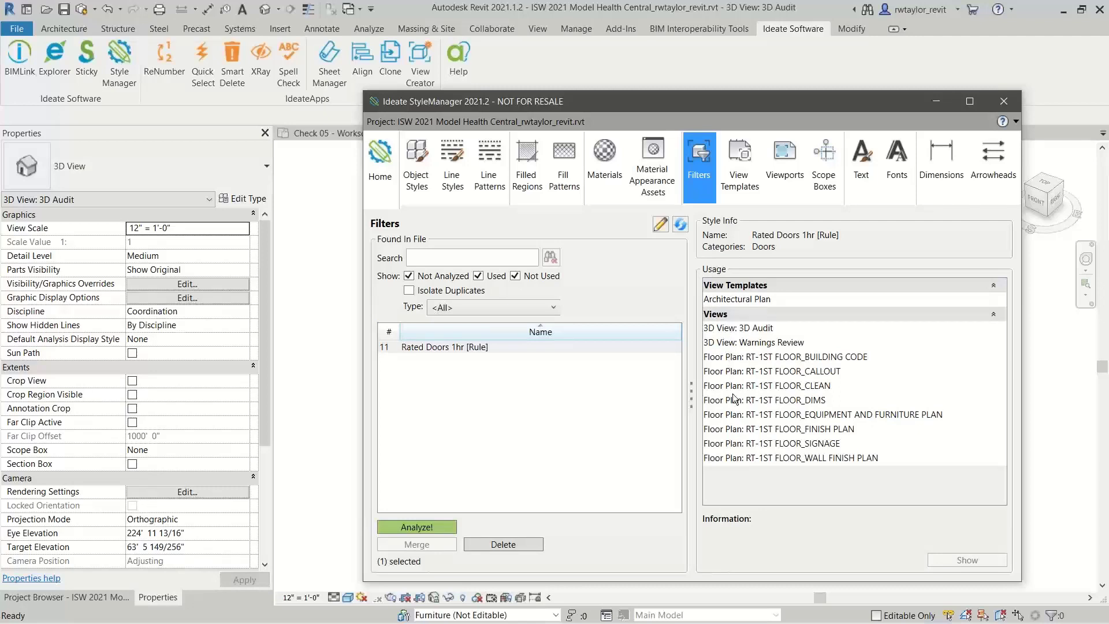
Limit the view templates to the Floor Plan type and examine which views use Architectural Plan
{"action": "left_click", "coordinate": [745, 186]}
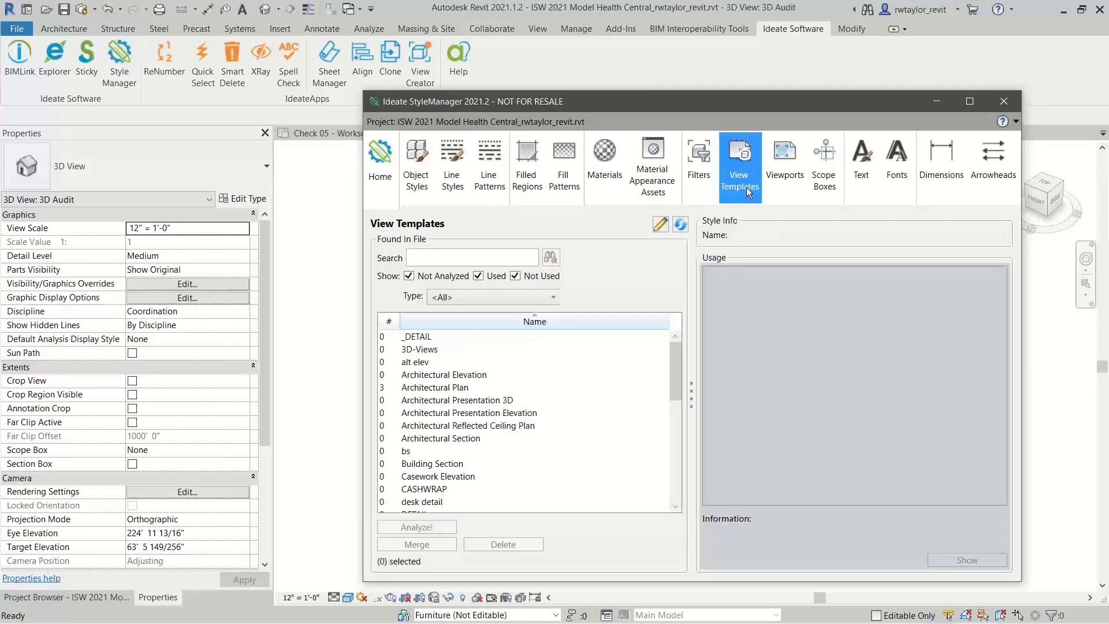
{"action": "left_click", "coordinate": [531, 297]}
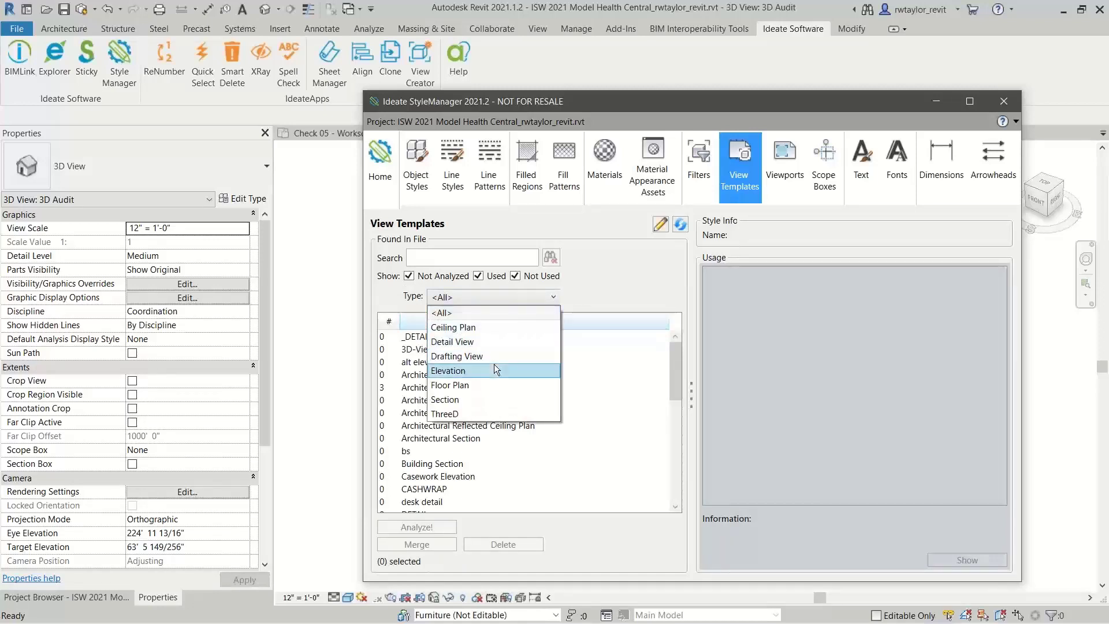
{"action": "left_click", "coordinate": [488, 384]}
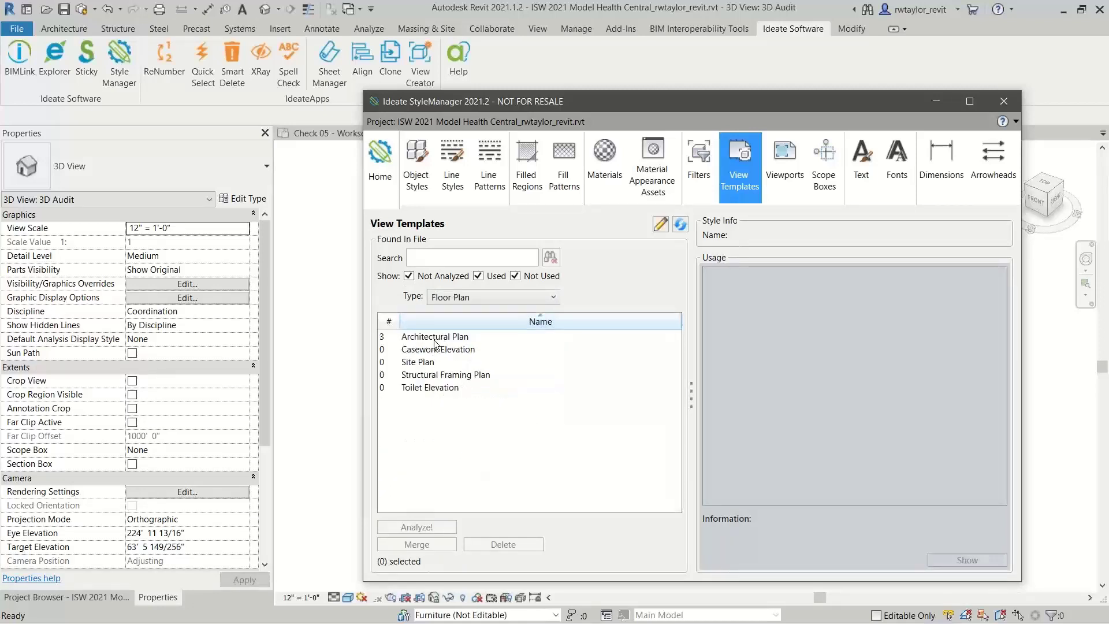
{"action": "left_click", "coordinate": [435, 339]}
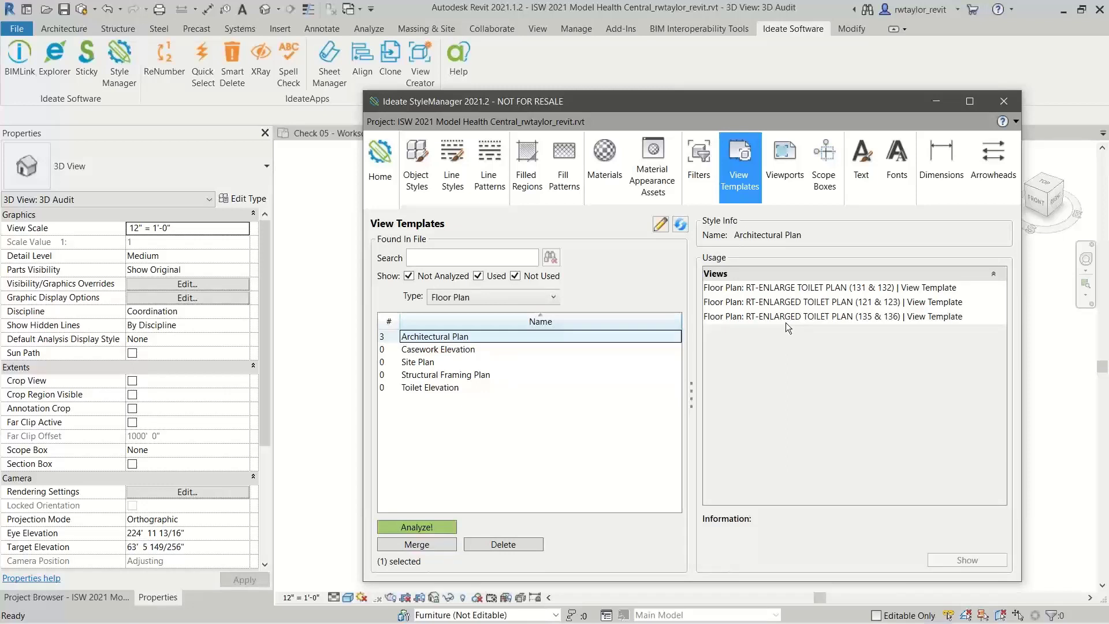
Delete the unused view templates Casework Elevation, Site Plan, Structural Framing Plan and Toilet Elevation, and close the results
{"action": "left_click", "coordinate": [459, 353]}
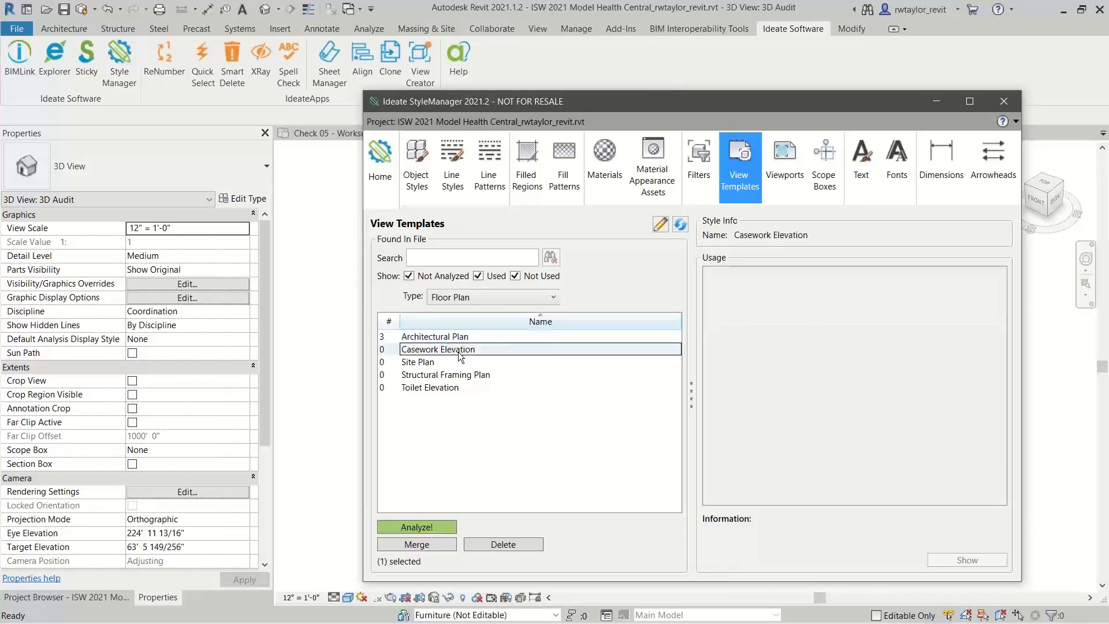
{"action": "left_click", "coordinate": [457, 390], "text": "shift"}
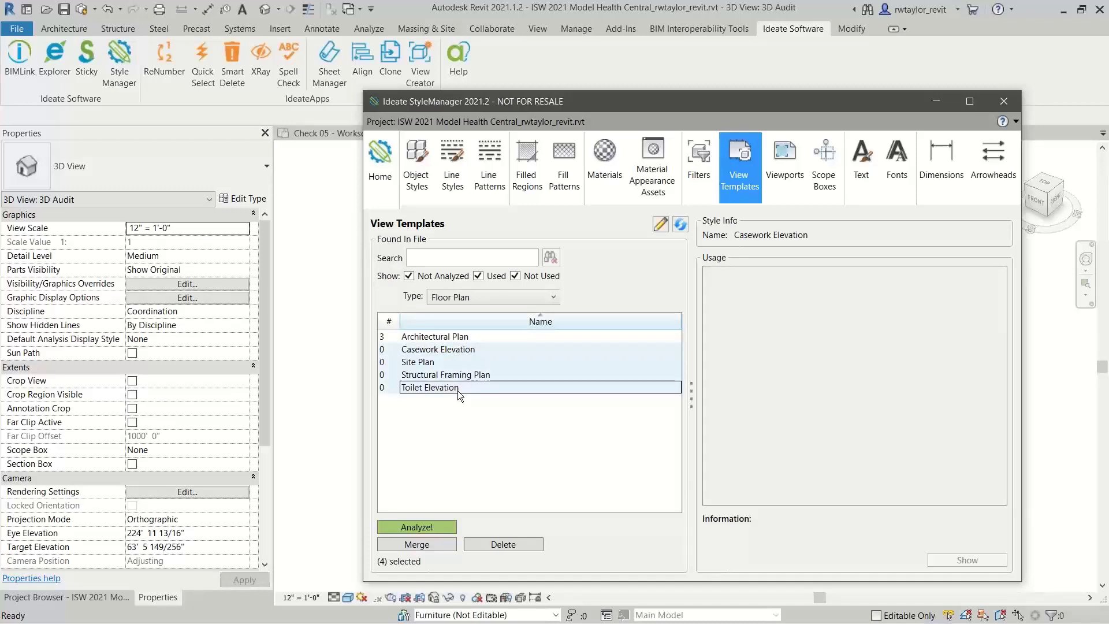
{"action": "left_click", "coordinate": [482, 547]}
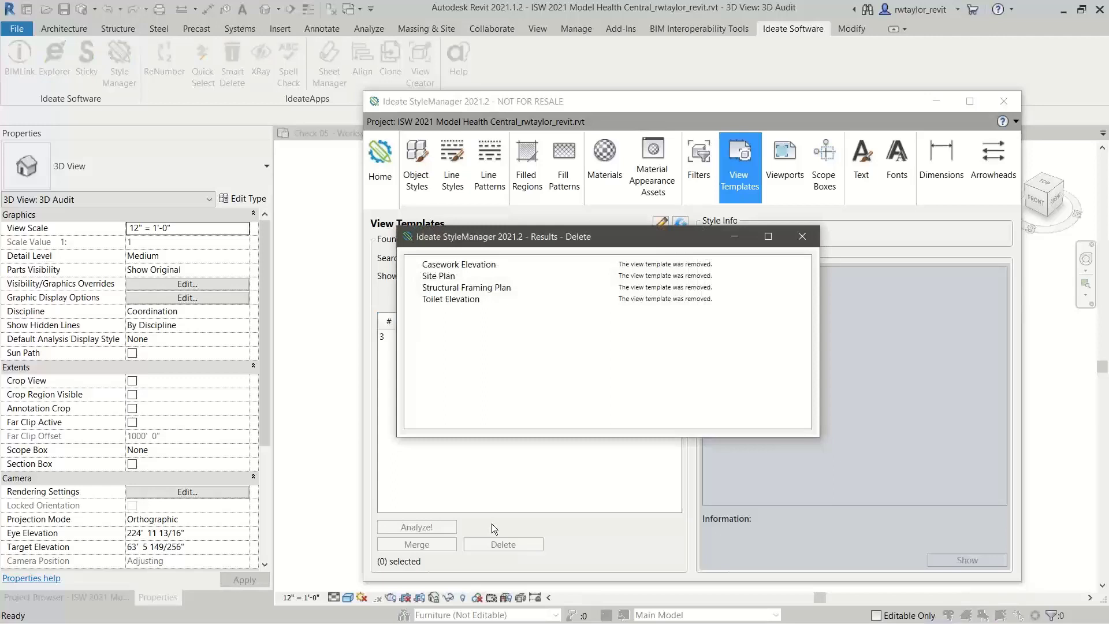
{"action": "left_click", "coordinate": [802, 236]}
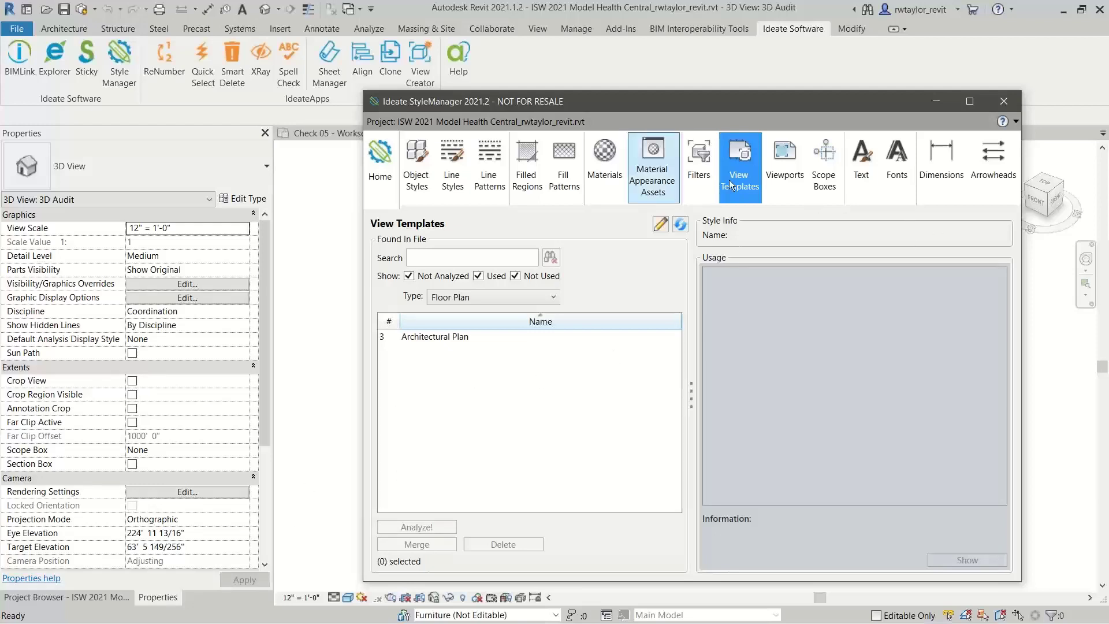
Look at the text styles and their duplicates, and close StyleManager
{"action": "left_click", "coordinate": [869, 178]}
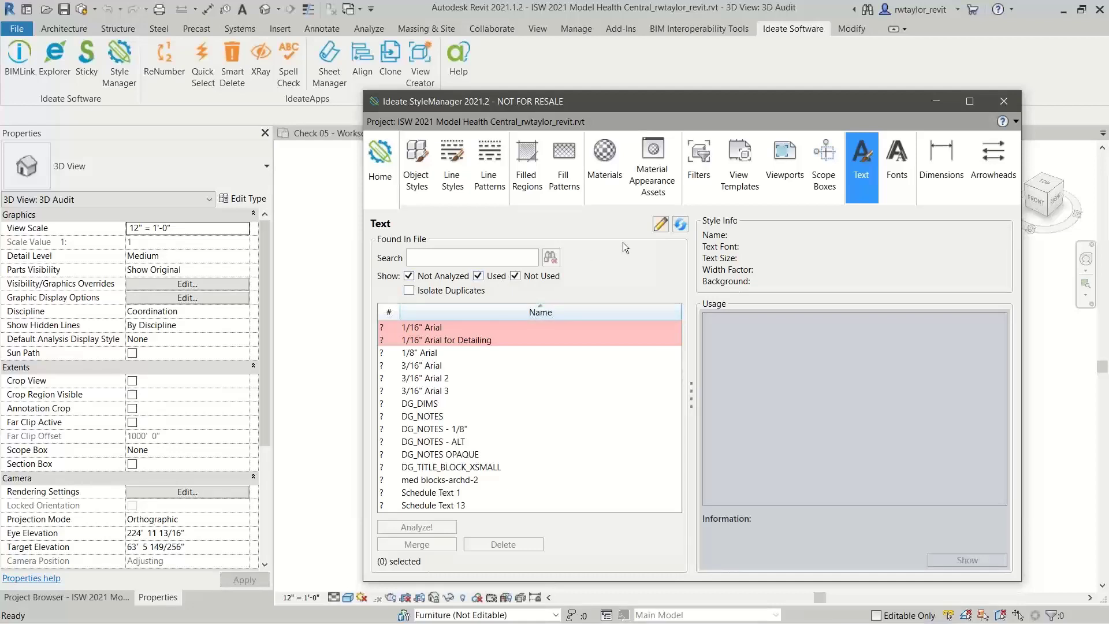
{"action": "left_click", "coordinate": [1006, 103]}
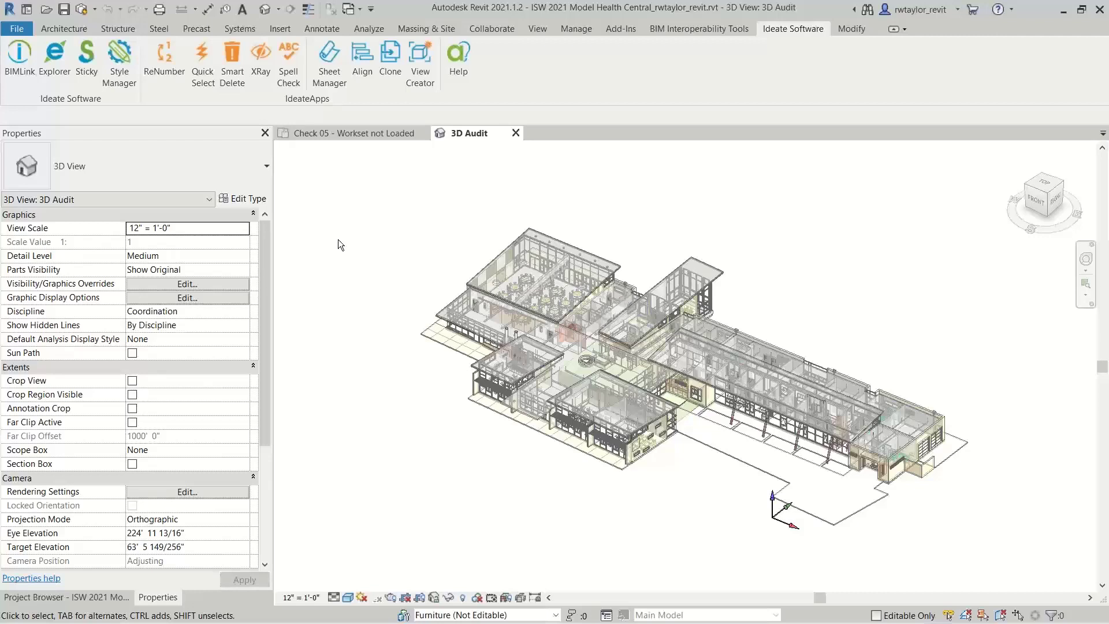
Switch to the Check 05 - Workset not Loaded floor plan and set up XRay to search a small area for a 3D model element
{"action": "left_click", "coordinate": [354, 134]}
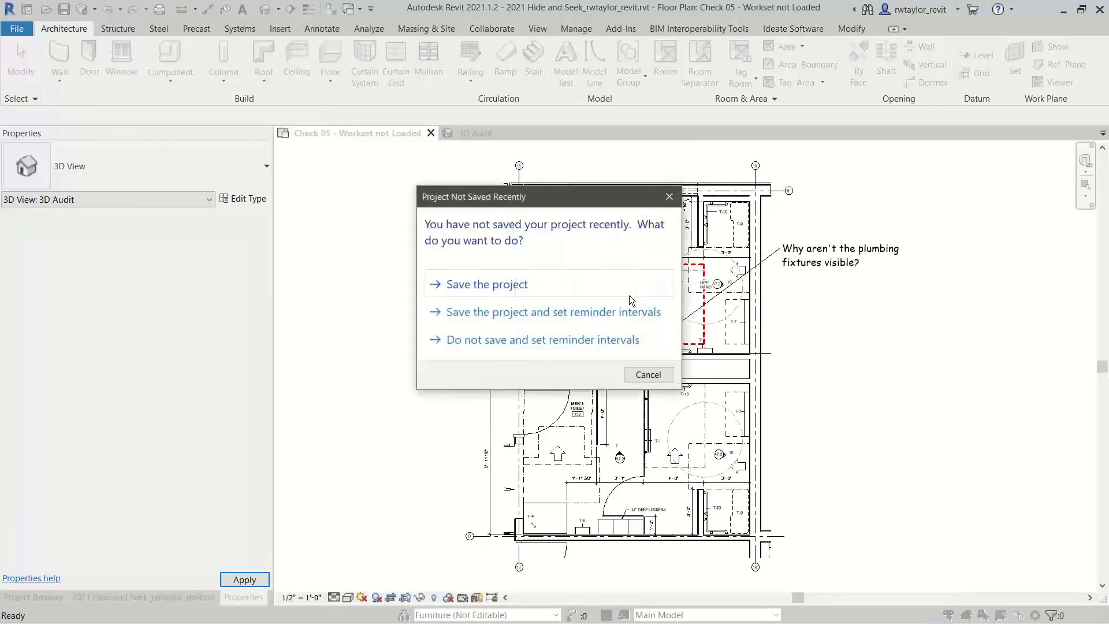
{"action": "left_click", "coordinate": [643, 374]}
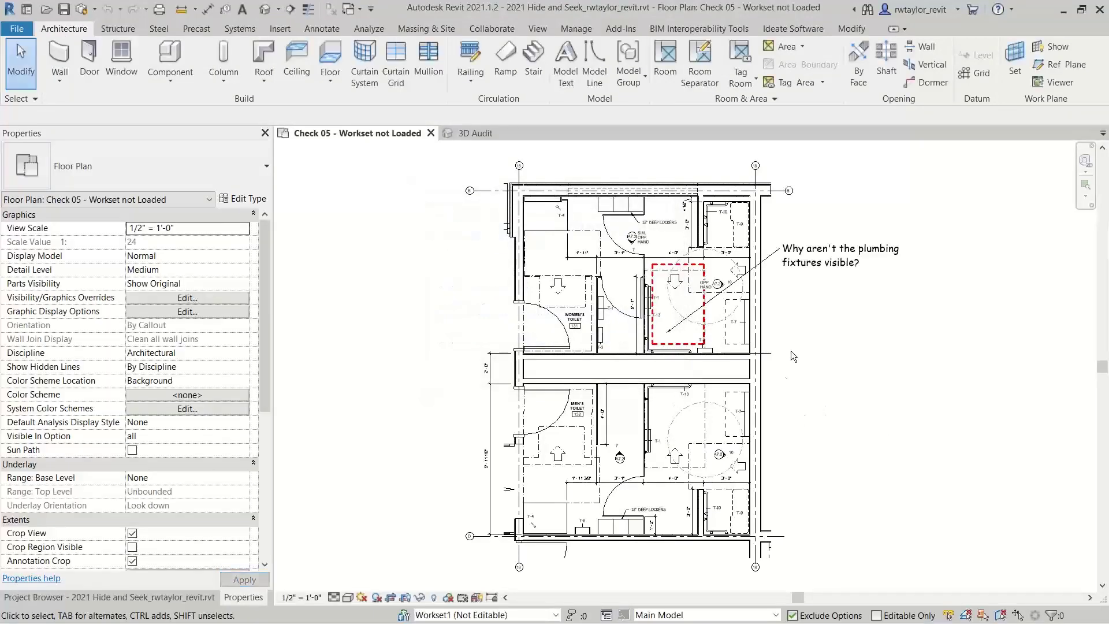
{"action": "left_click", "coordinate": [785, 30]}
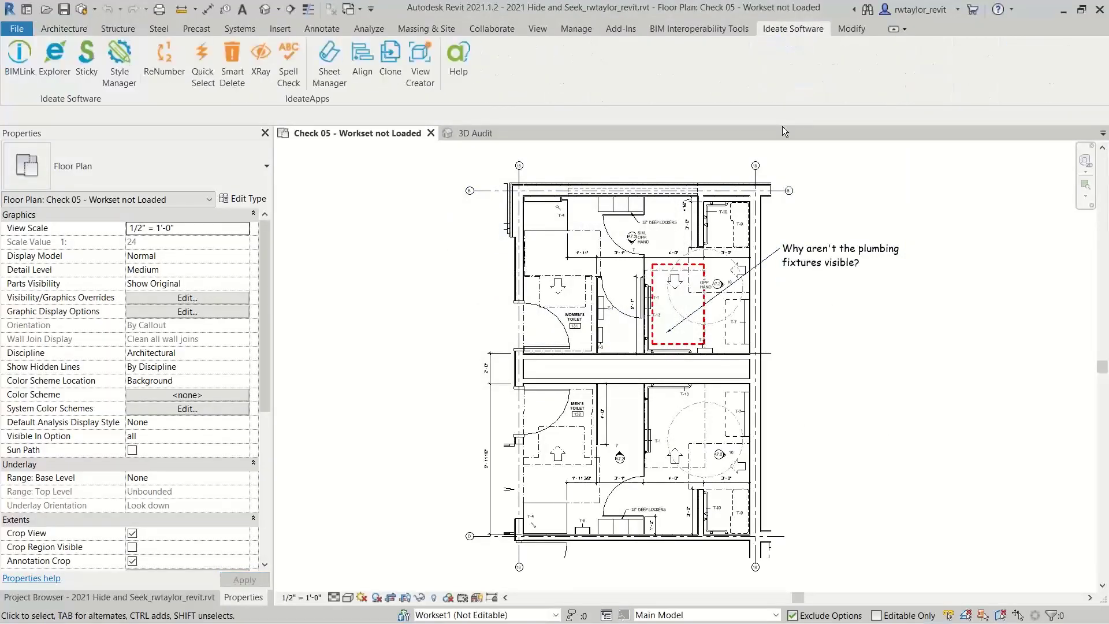
{"action": "left_click", "coordinate": [260, 58]}
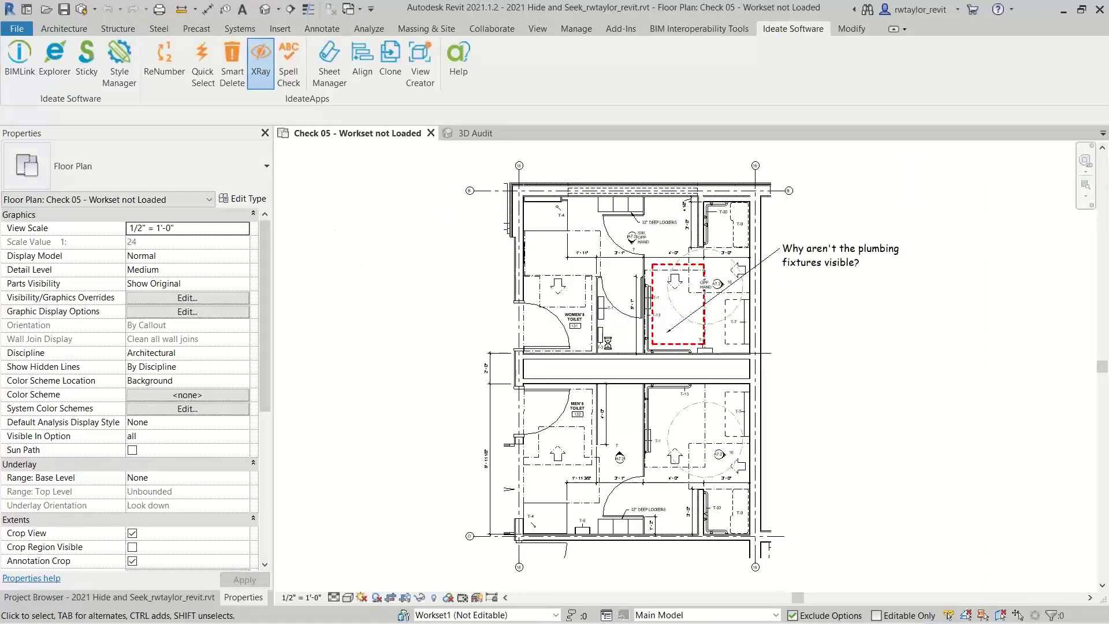
{"action": "left_click", "coordinate": [666, 354]}
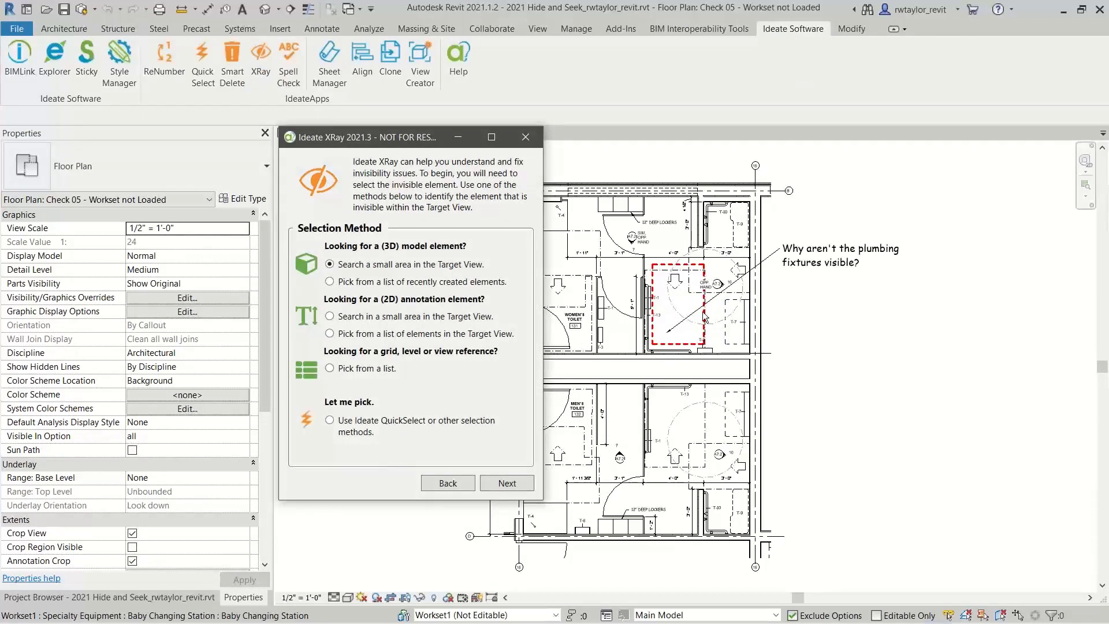
{"action": "left_click", "coordinate": [495, 484]}
Capture the elements within the red dashed stall area by crossing and filter the list with "plumb"
{"action": "left_click", "coordinate": [456, 226]}
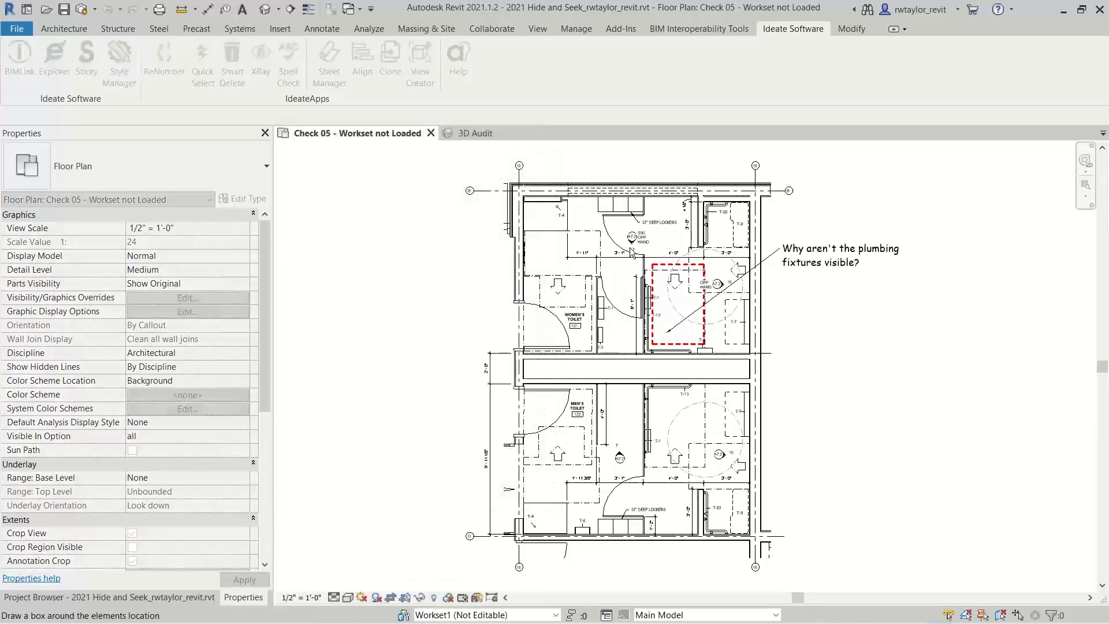
{"action": "left_click_drag", "start_coordinate": [629, 251], "coordinate": [729, 379]}
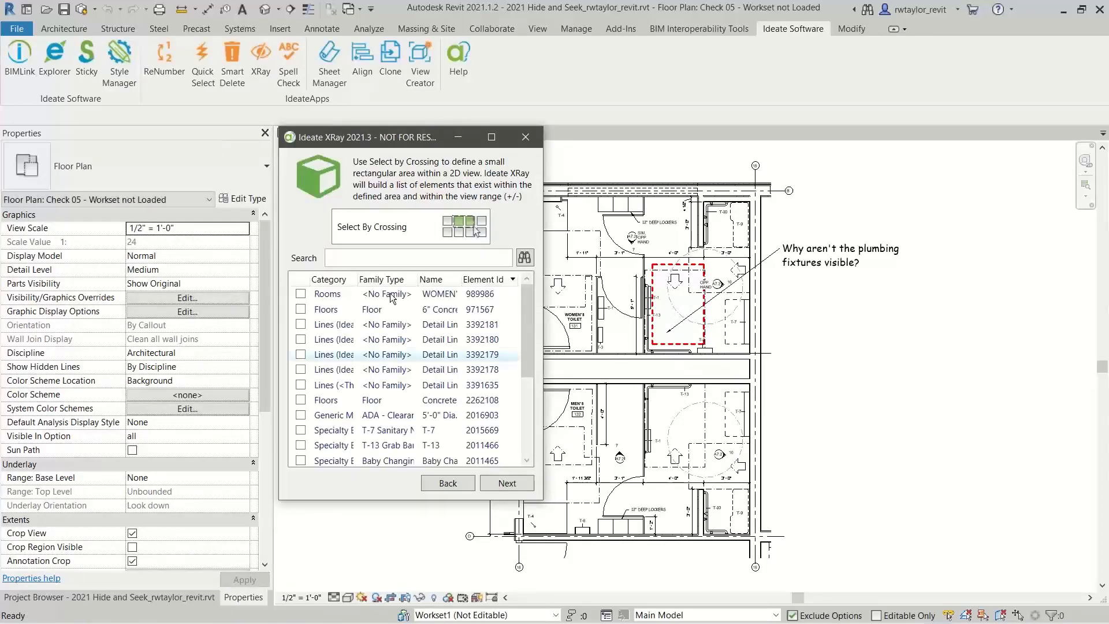
{"action": "left_click", "coordinate": [367, 254]}
{"action": "type", "text": "plub"}
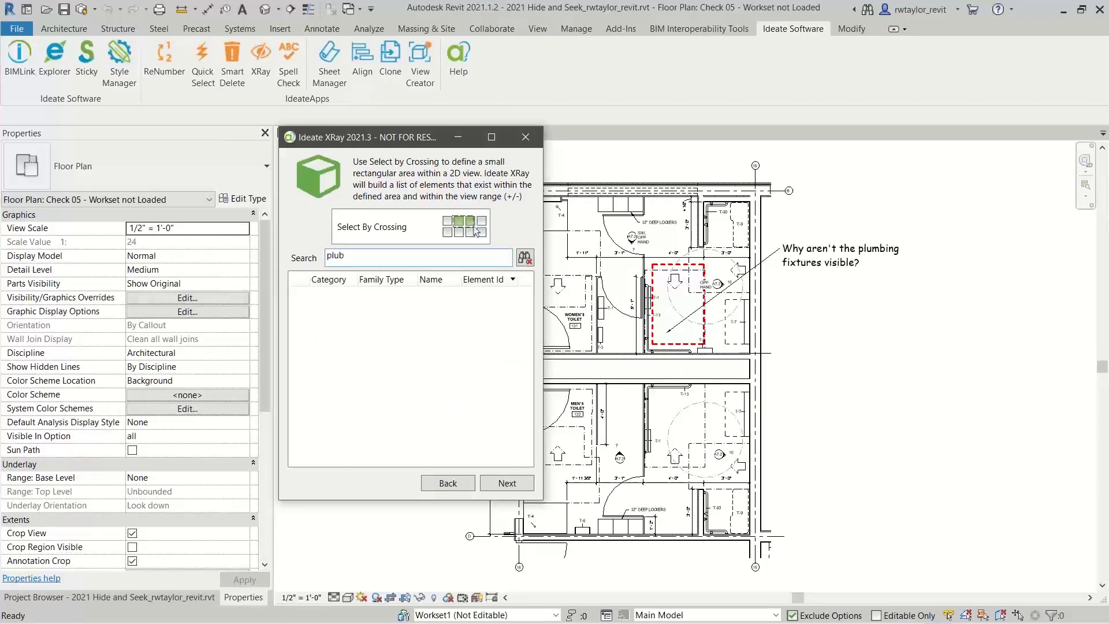
{"action": "key", "text": "BackSpace"}
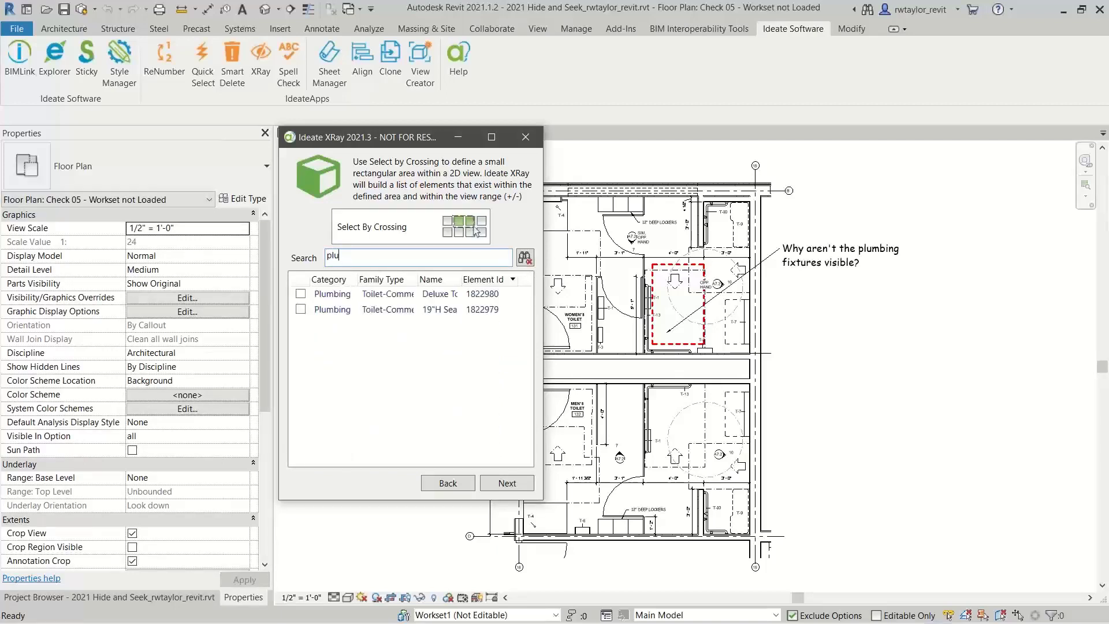
{"action": "type", "text": "mb"}
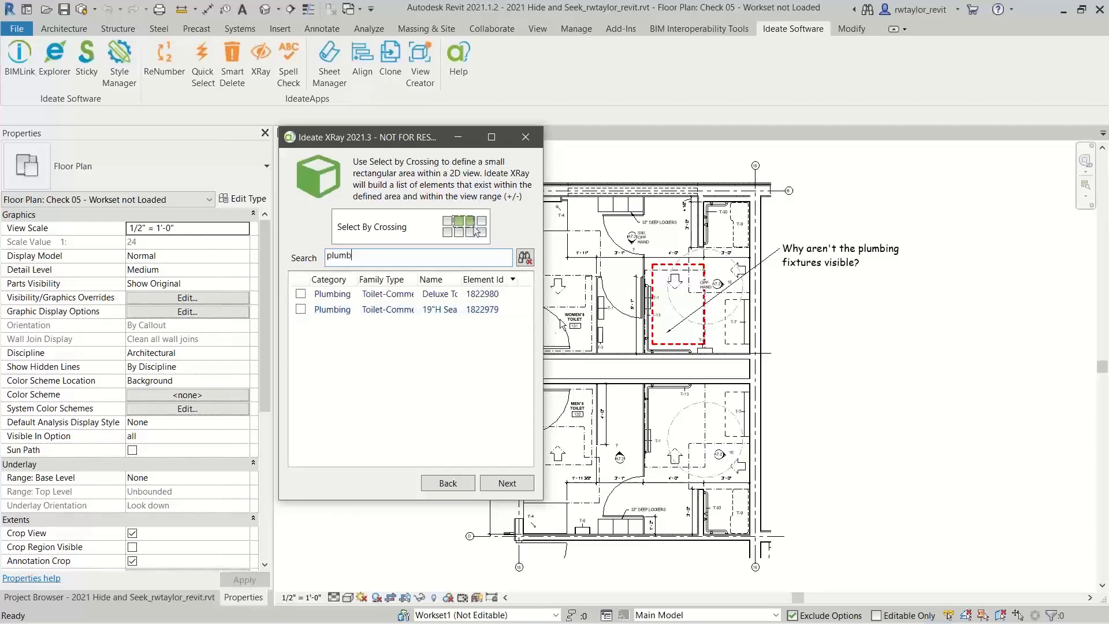
Choose the Deluxe Toilet plumbing fixture as the invisible element and find why it is hidden in the view
{"action": "left_click_drag", "start_coordinate": [543, 321], "coordinate": [715, 321]}
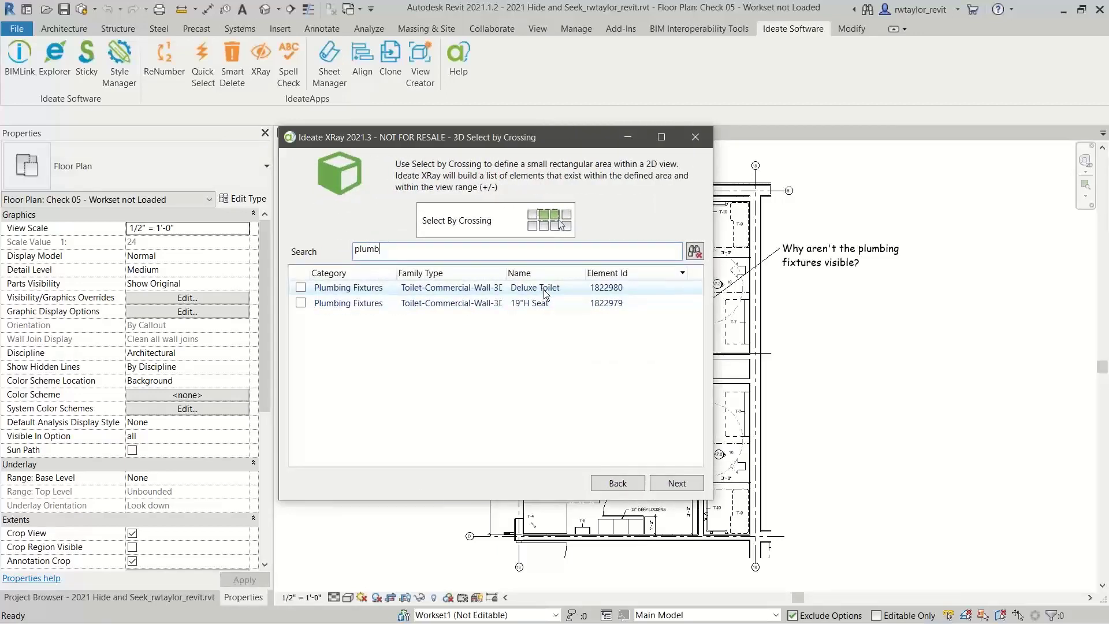
{"action": "left_click", "coordinate": [301, 288]}
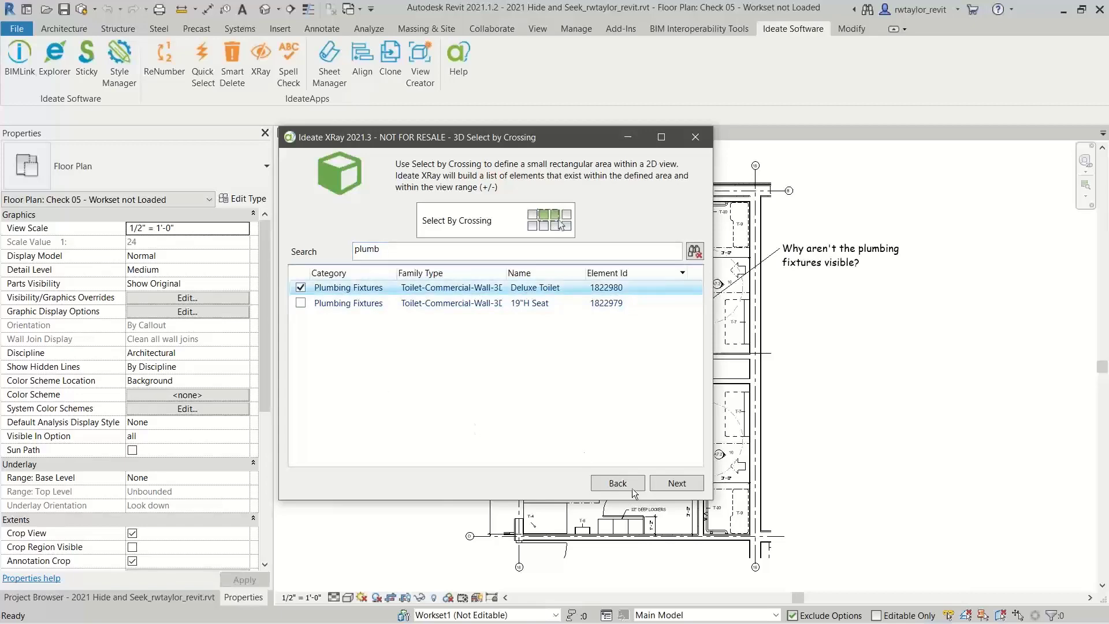
{"action": "left_click", "coordinate": [671, 484]}
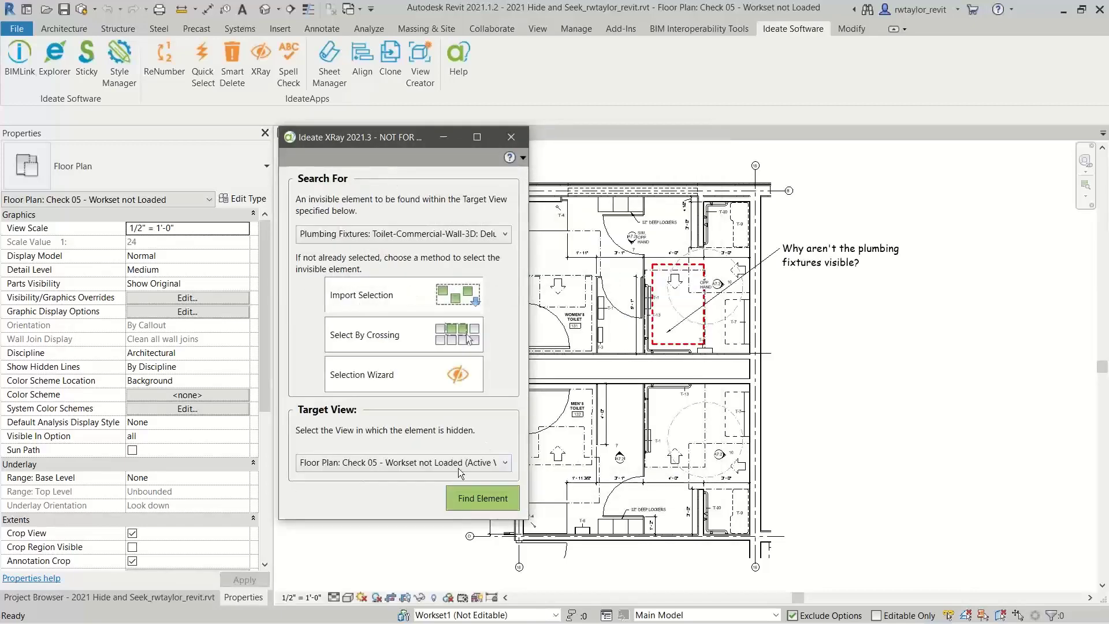
{"action": "left_click", "coordinate": [465, 498]}
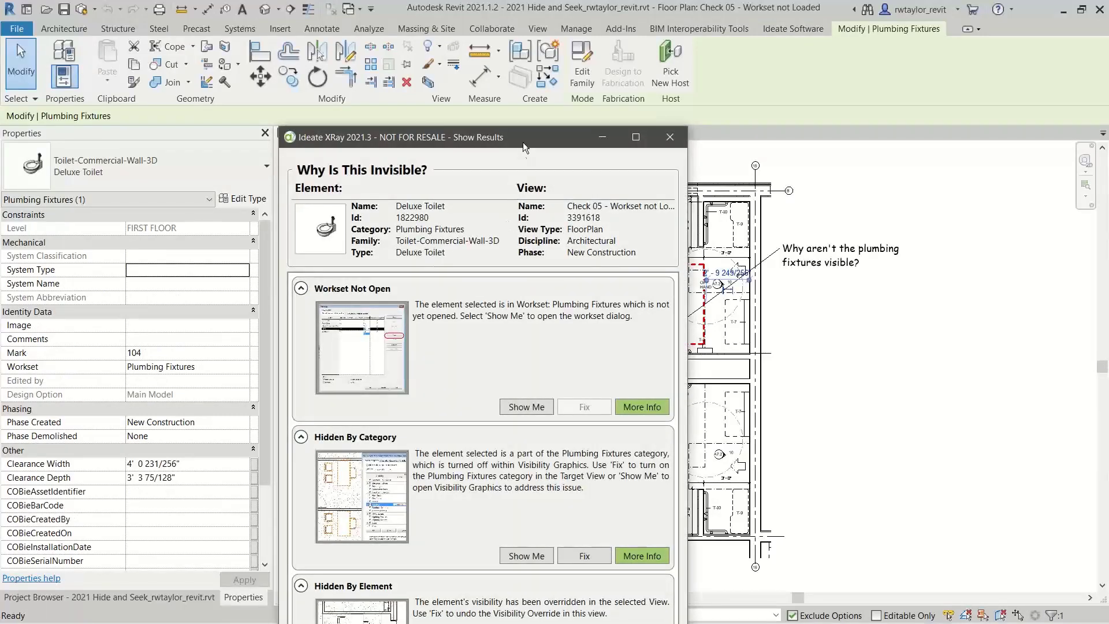
Fix the toilet's Hidden By Element and Hidden By Category issues, using Fix only without zooming to the element
{"action": "left_click_drag", "start_coordinate": [522, 137], "coordinate": [416, 18]}
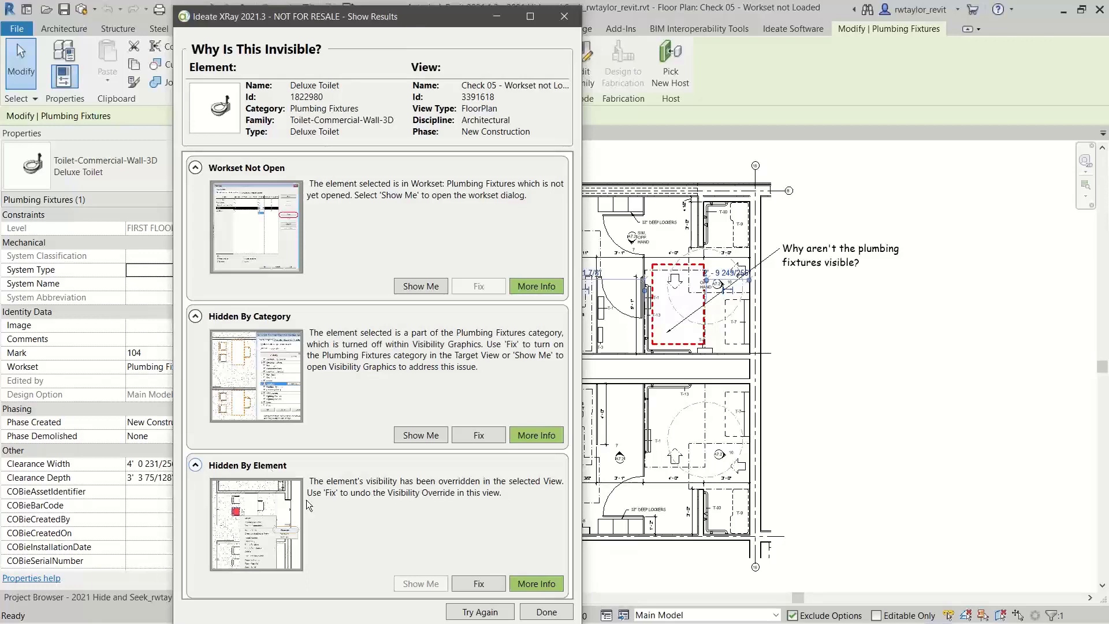
{"action": "left_click", "coordinate": [482, 585]}
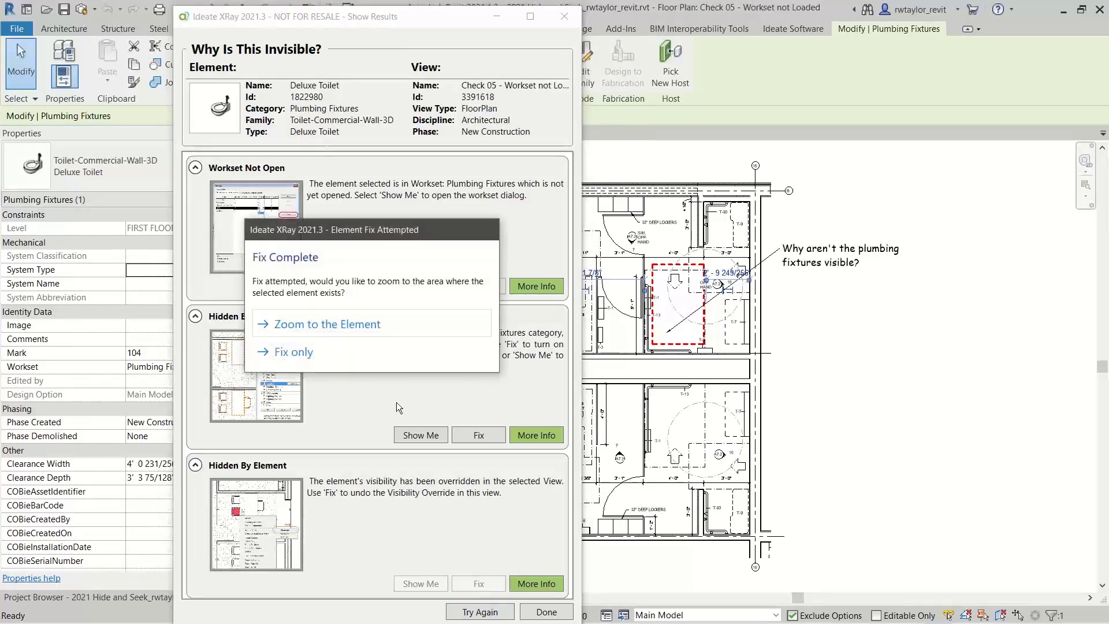
{"action": "left_click", "coordinate": [327, 349]}
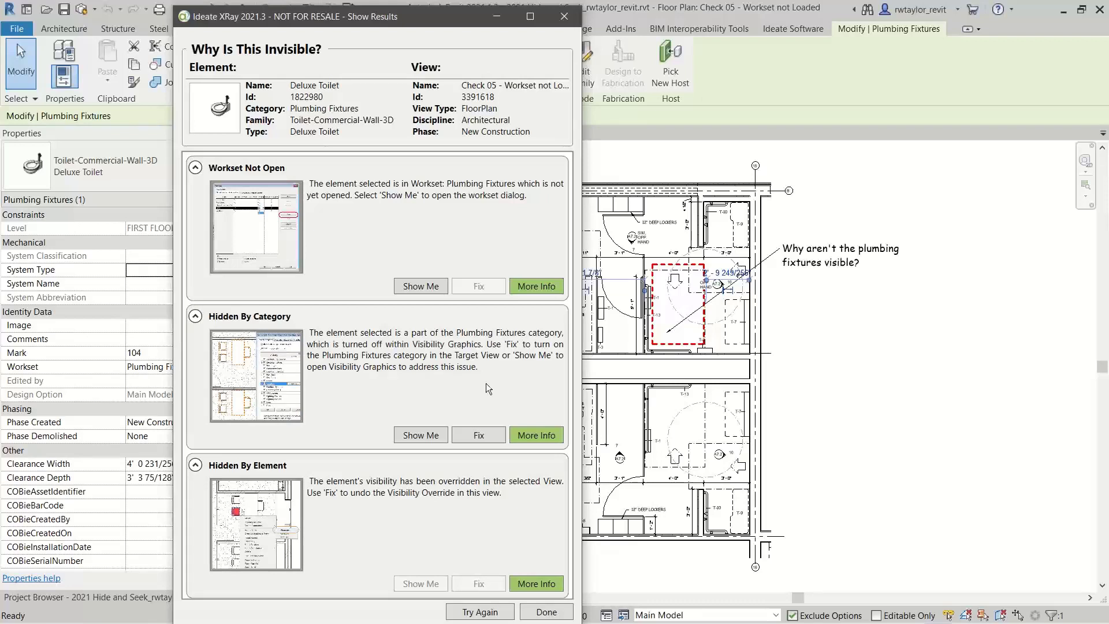
{"action": "left_click", "coordinate": [475, 440]}
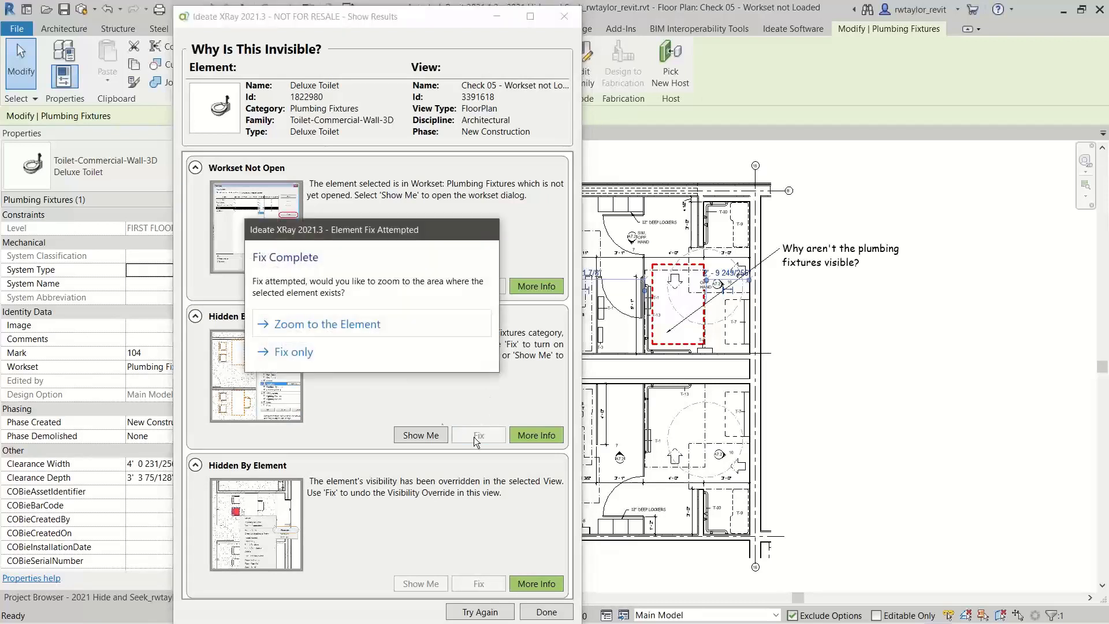
{"action": "left_click", "coordinate": [307, 352]}
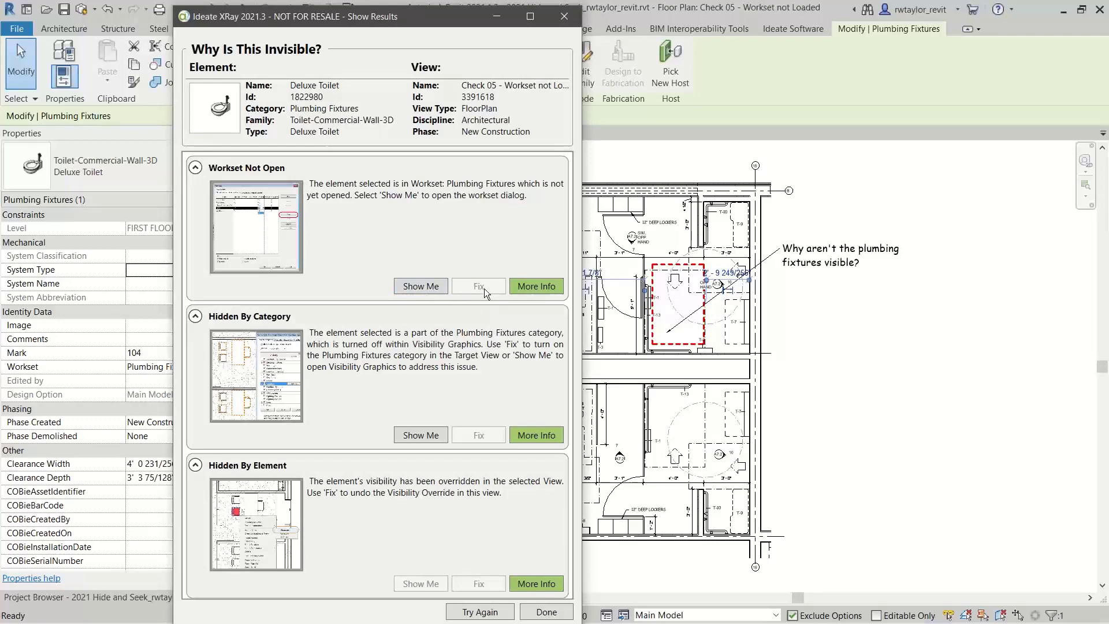
Show the workset issue and open the Plumbing Fixtures workset, accepting the change
{"action": "left_click", "coordinate": [433, 287]}
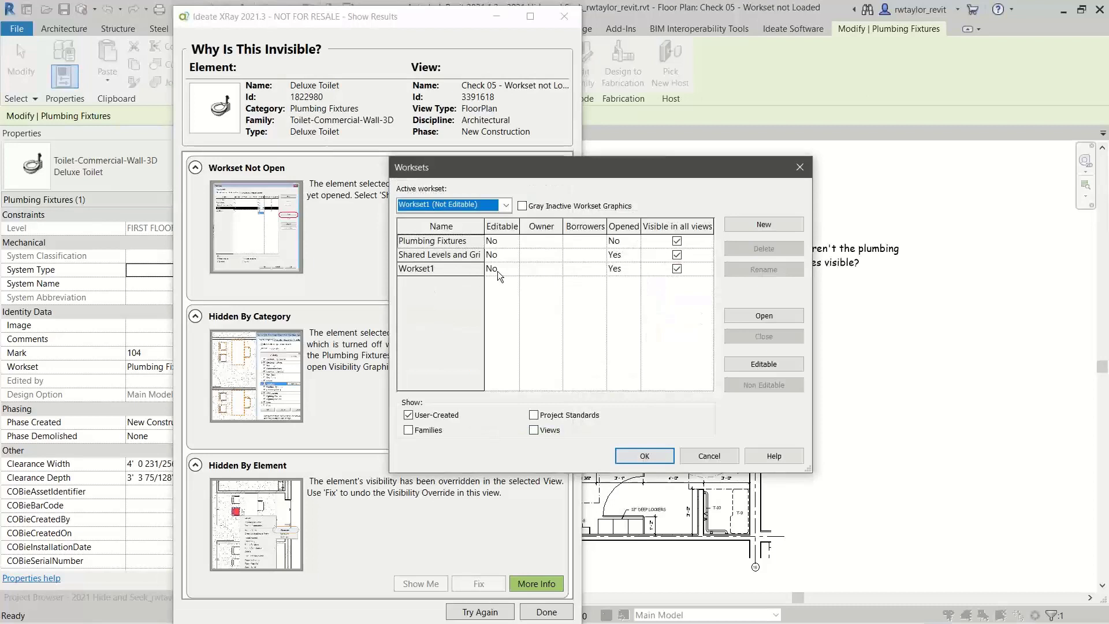
{"action": "left_click", "coordinate": [459, 242]}
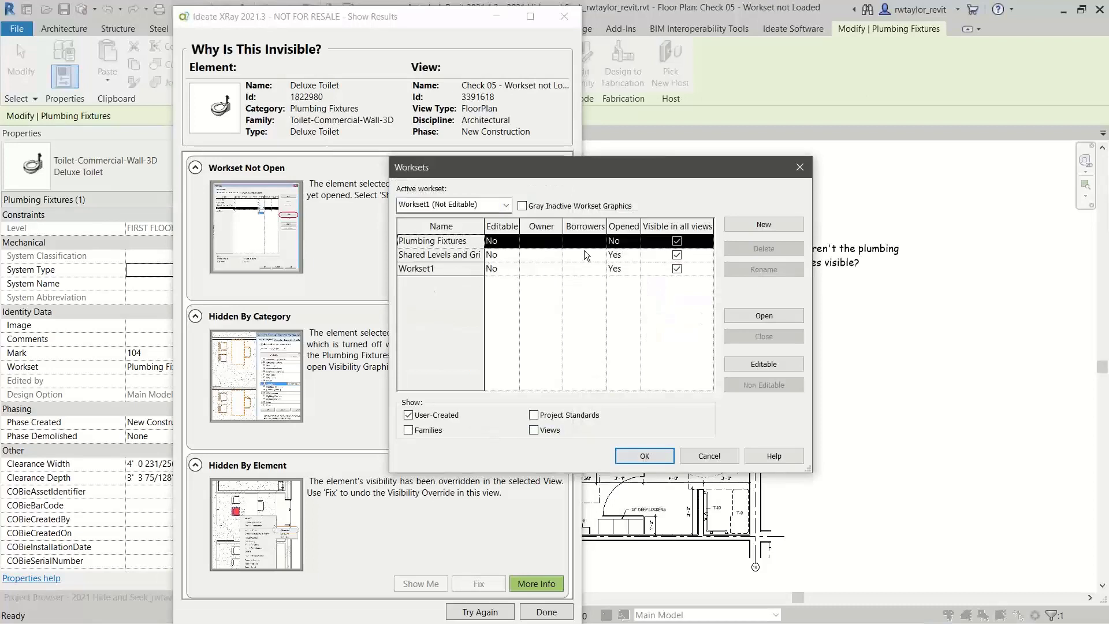
{"action": "left_click", "coordinate": [750, 318]}
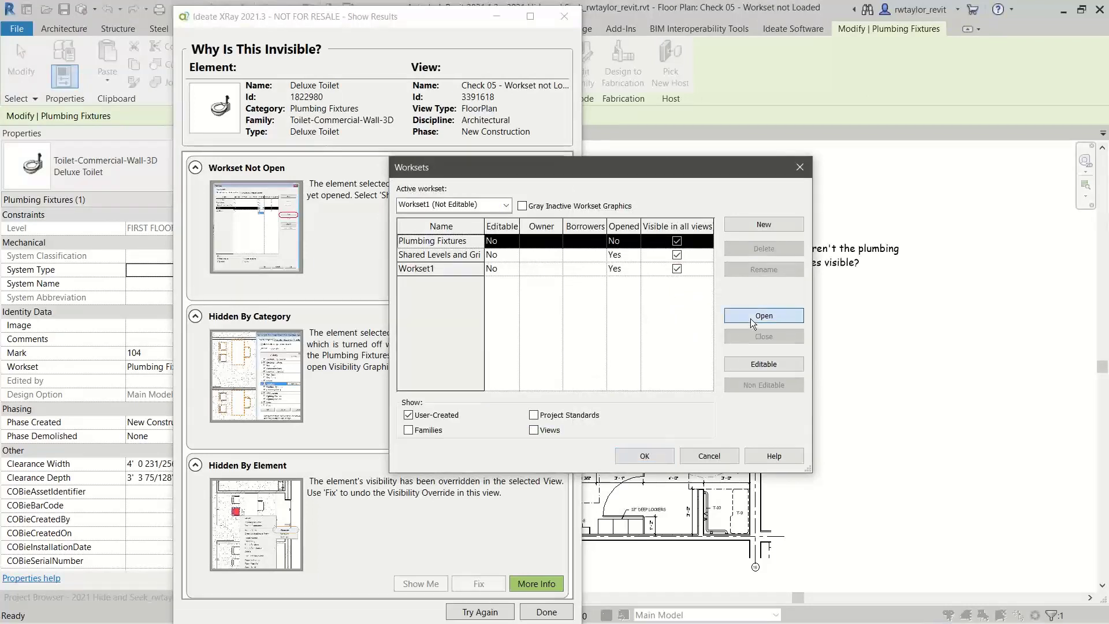
{"action": "left_click_drag", "start_coordinate": [655, 169], "coordinate": [407, 179]}
{"action": "left_click", "coordinate": [396, 466]}
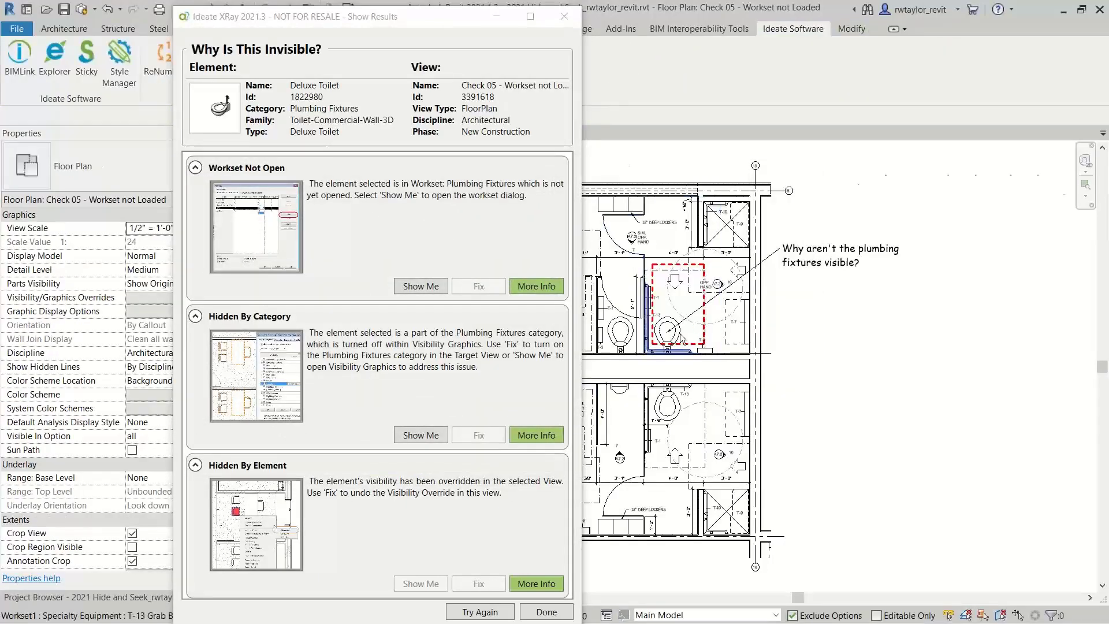
Examine the toilet in the red dashed area up close and finish the XRay check
{"action": "scroll", "coordinate": [661, 323], "scroll_direction": "up", "scroll_amount": 5}
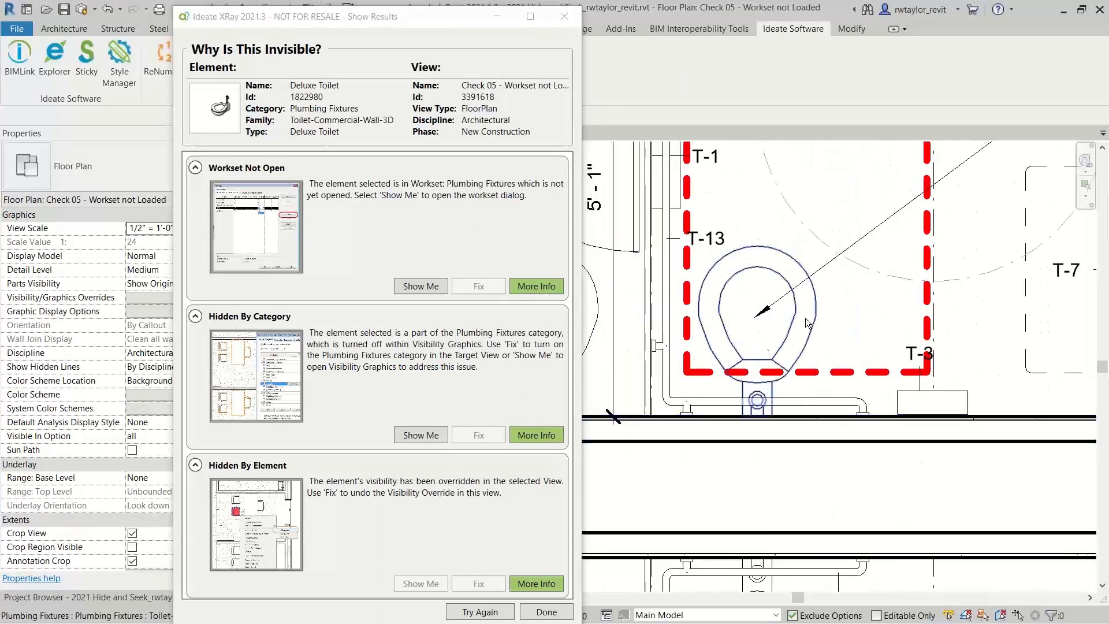
{"action": "scroll", "coordinate": [758, 344], "scroll_direction": "down", "scroll_amount": 3}
{"action": "scroll", "coordinate": [757, 344], "scroll_direction": "down", "scroll_amount": 2}
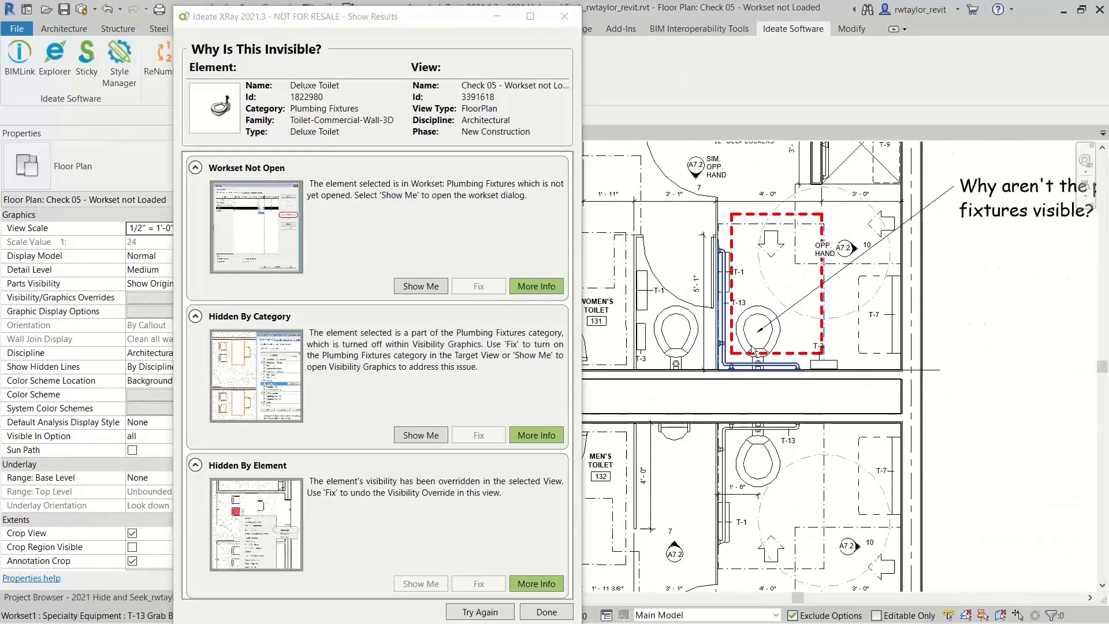
{"action": "left_click", "coordinate": [547, 611]}
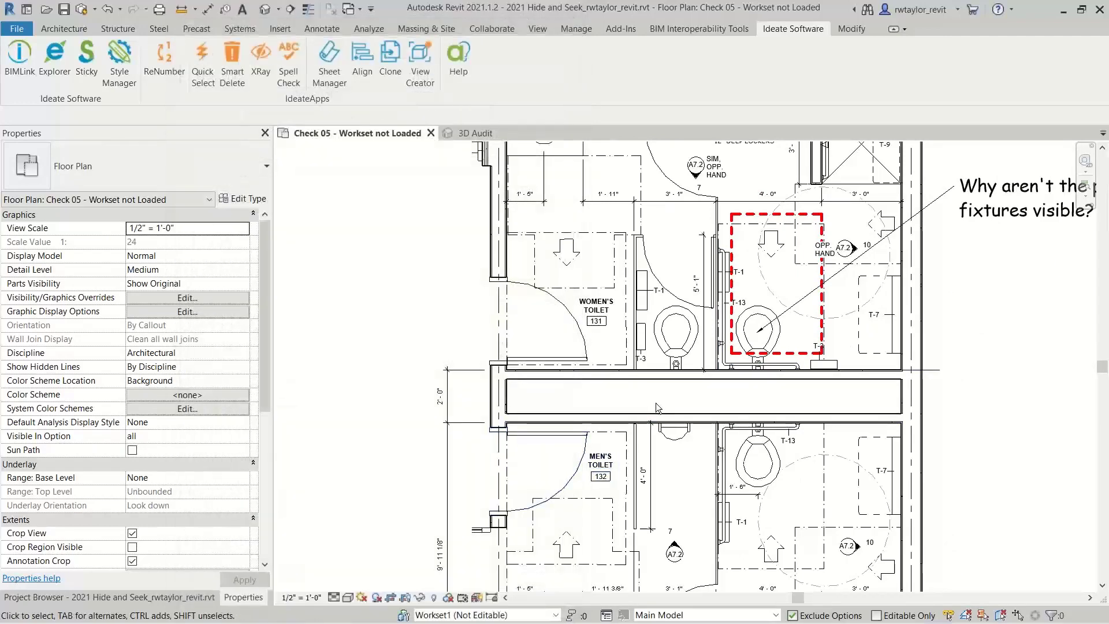
{"action": "scroll", "coordinate": [656, 403], "scroll_direction": "down", "scroll_amount": 3}
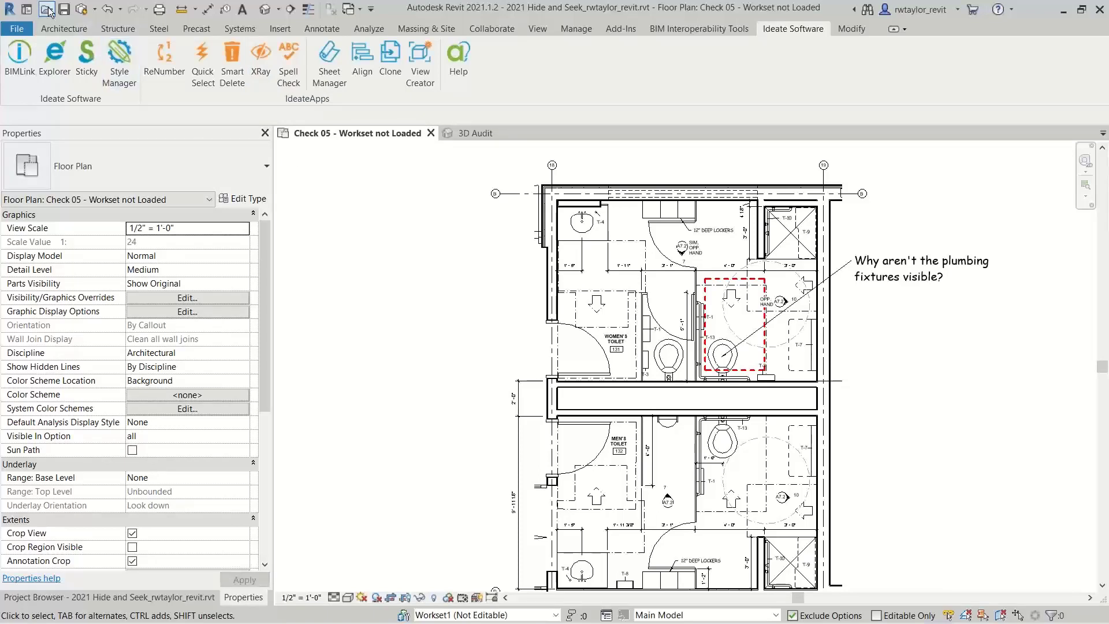
{"action": "left_click", "coordinate": [17, 32]}
{"action": "left_click", "coordinate": [41, 87]}
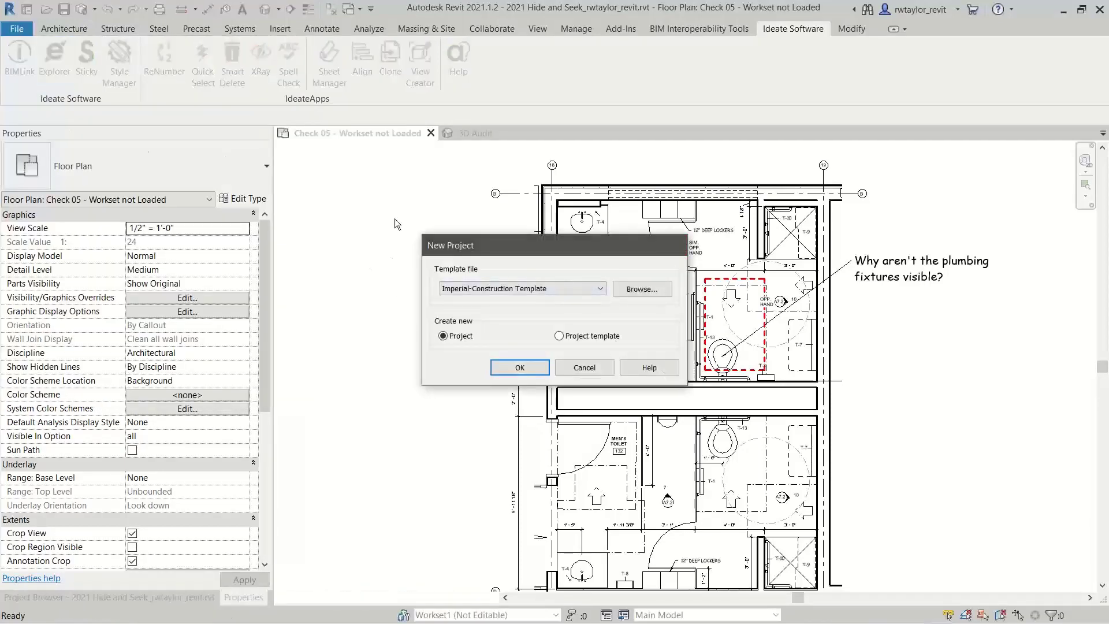
{"action": "key", "text": "Escape"}
{"action": "left_click", "coordinate": [20, 30]}
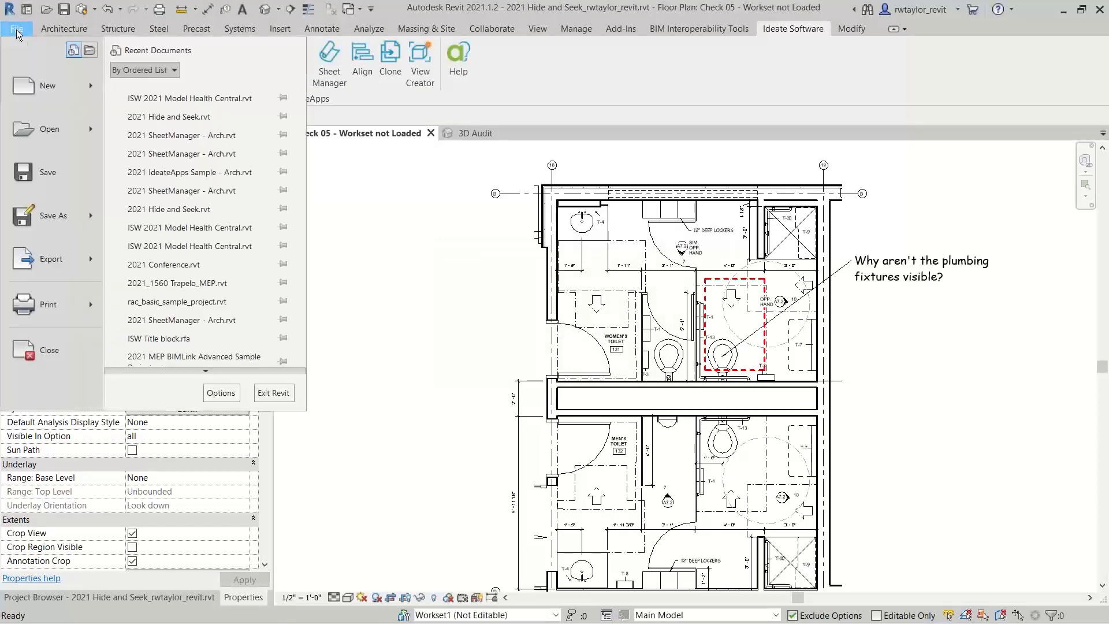
{"action": "key", "text": "Escape"}
Open the project file 2021 SheetManager - Arch.rvt
{"action": "key", "text": "ctrl+o"}
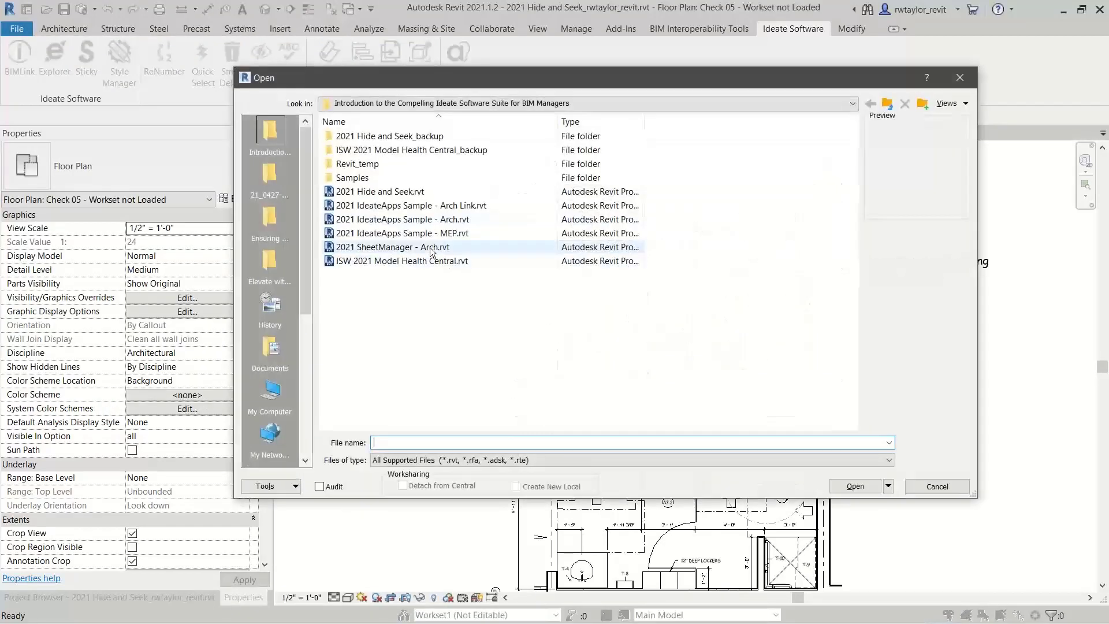
{"action": "left_click", "coordinate": [383, 249]}
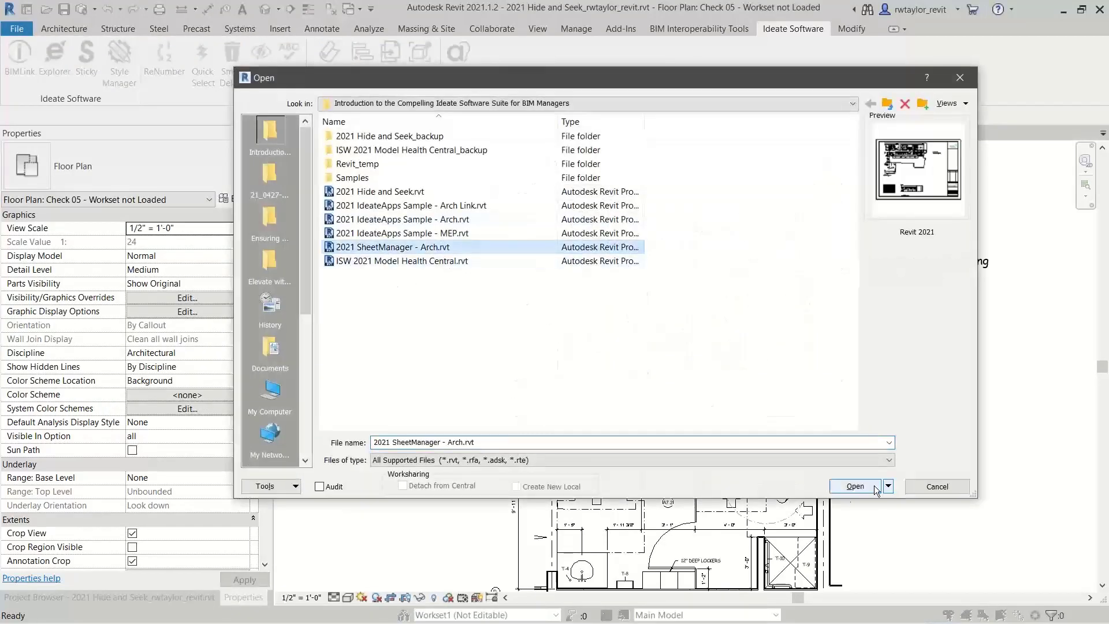
{"action": "left_click", "coordinate": [855, 485]}
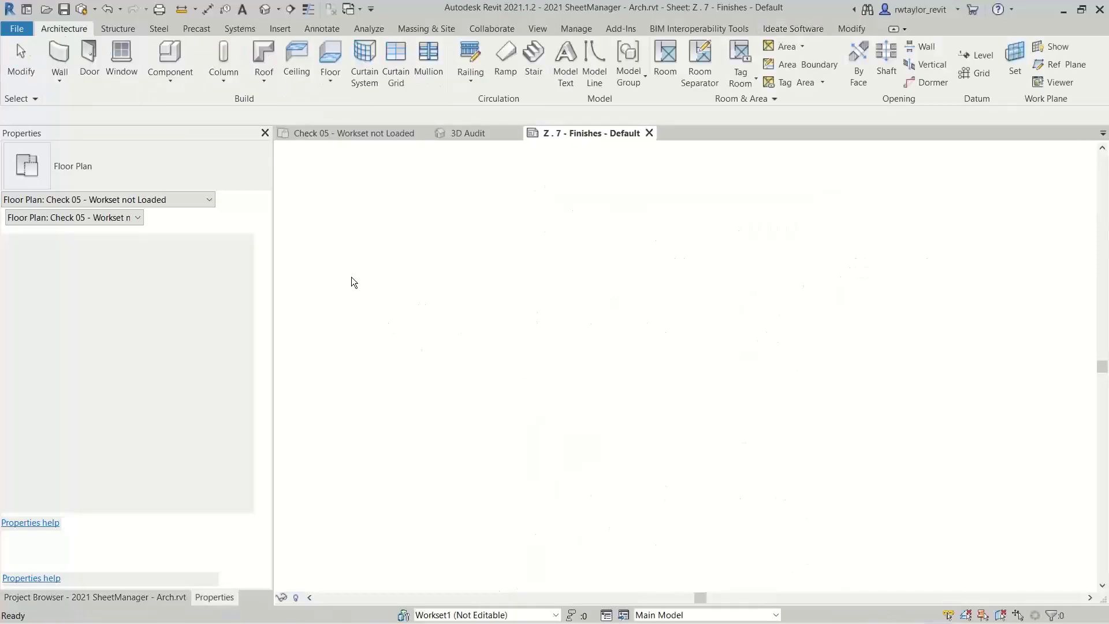
Open the FIRST FLOOR Architecture floor plan from the project's view list
{"action": "left_click", "coordinate": [146, 598]}
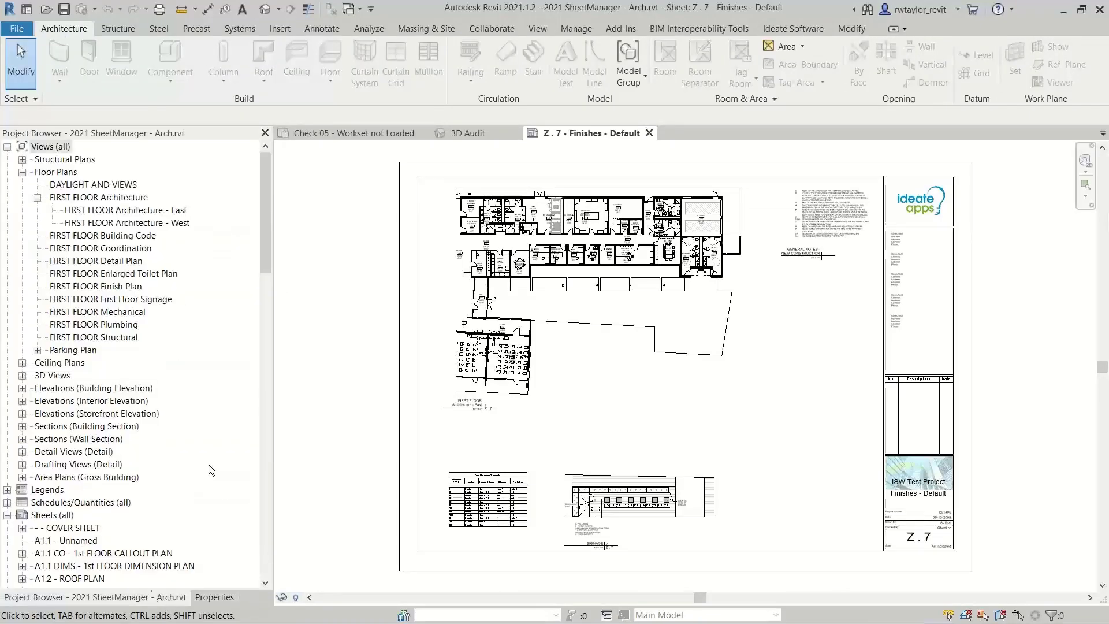
{"action": "left_click", "coordinate": [96, 198]}
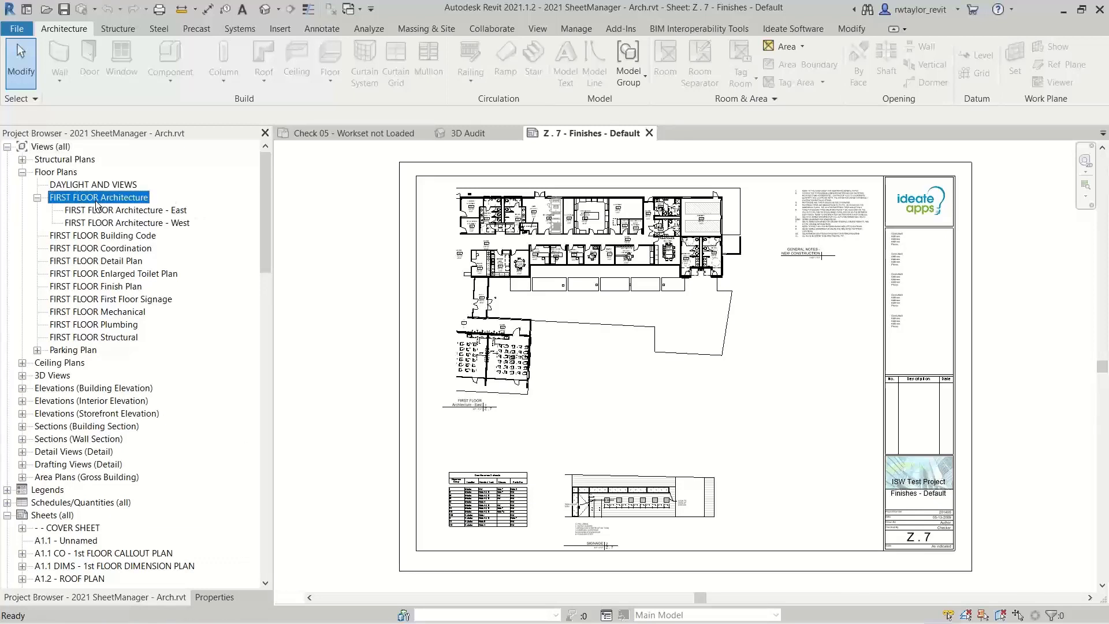
{"action": "double_click", "coordinate": [105, 200]}
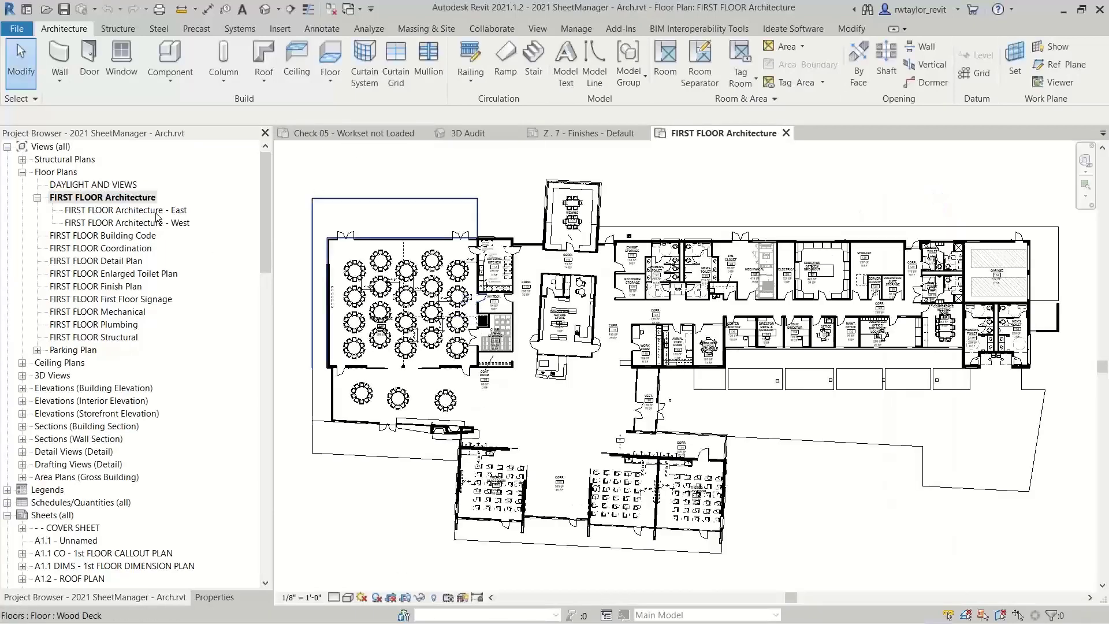
Look at the dependent views FIRST FLOOR Architecture - East and - West, and close both
{"action": "double_click", "coordinate": [152, 210]}
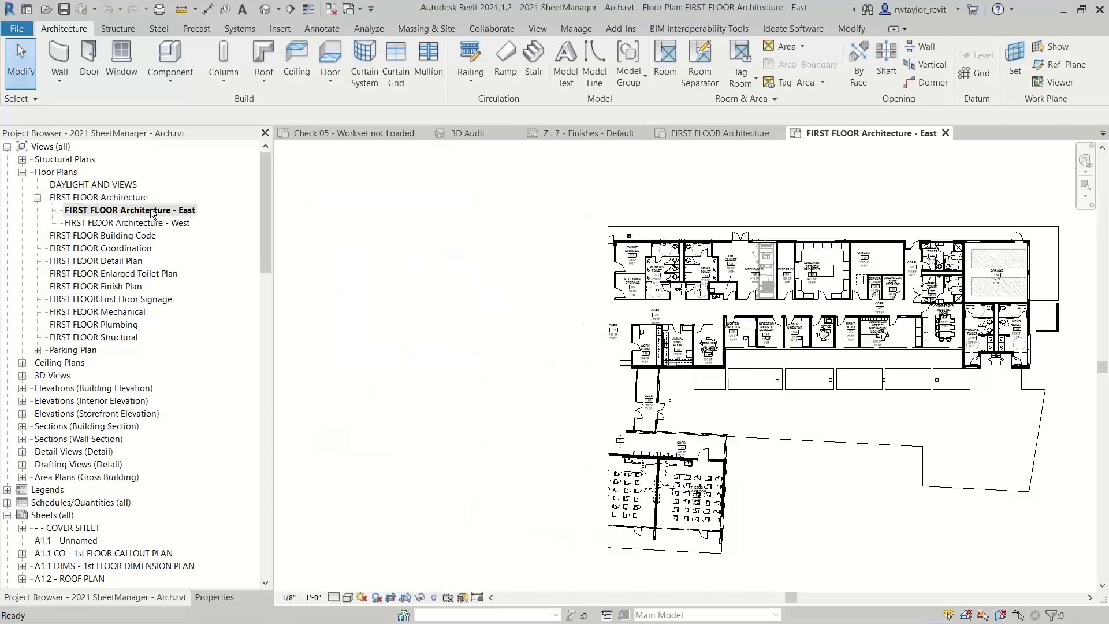
{"action": "left_click", "coordinate": [149, 225]}
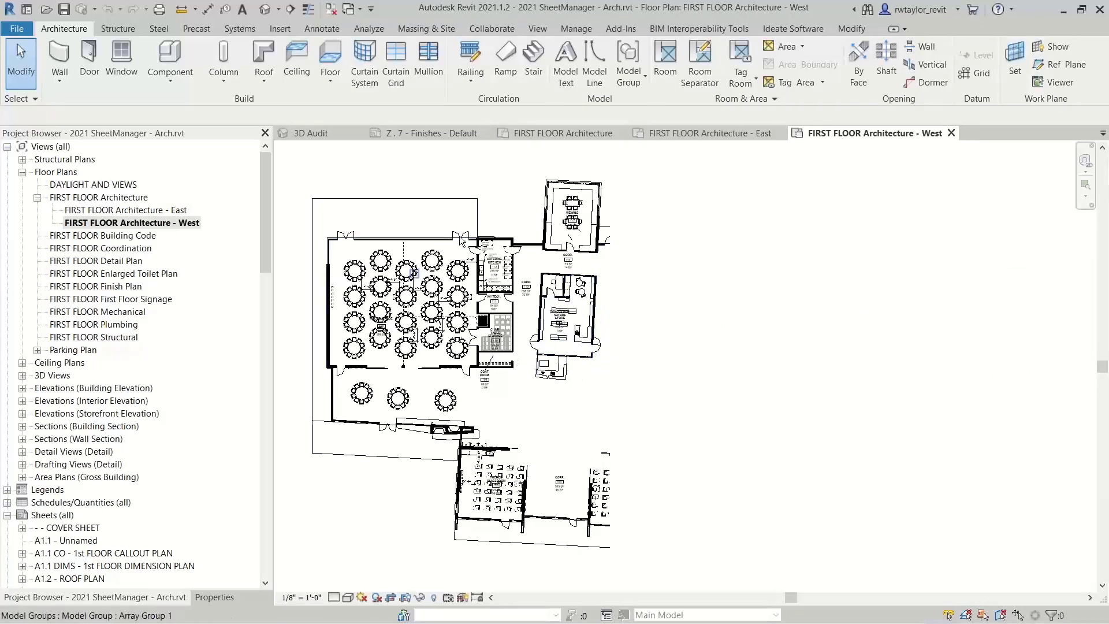
{"action": "left_click", "coordinate": [949, 132]}
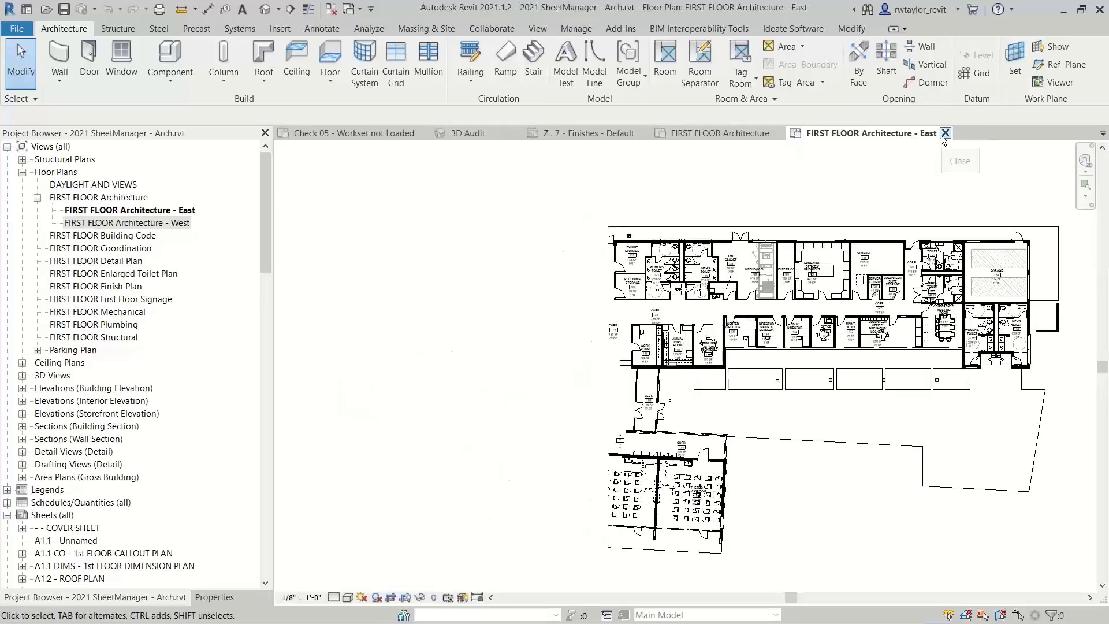
{"action": "left_click", "coordinate": [945, 132]}
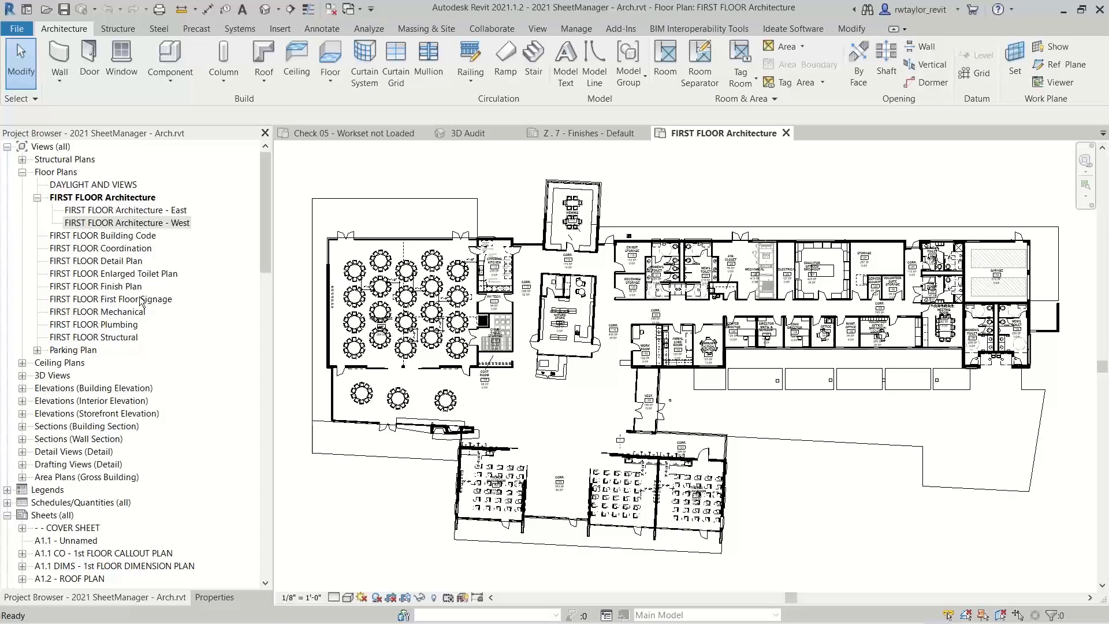
Start ViewCreator with the Apply Dependents method and pick the dependents FIRST FLOOR Architecture - East and - West to duplicate
{"action": "left_click", "coordinate": [802, 29]}
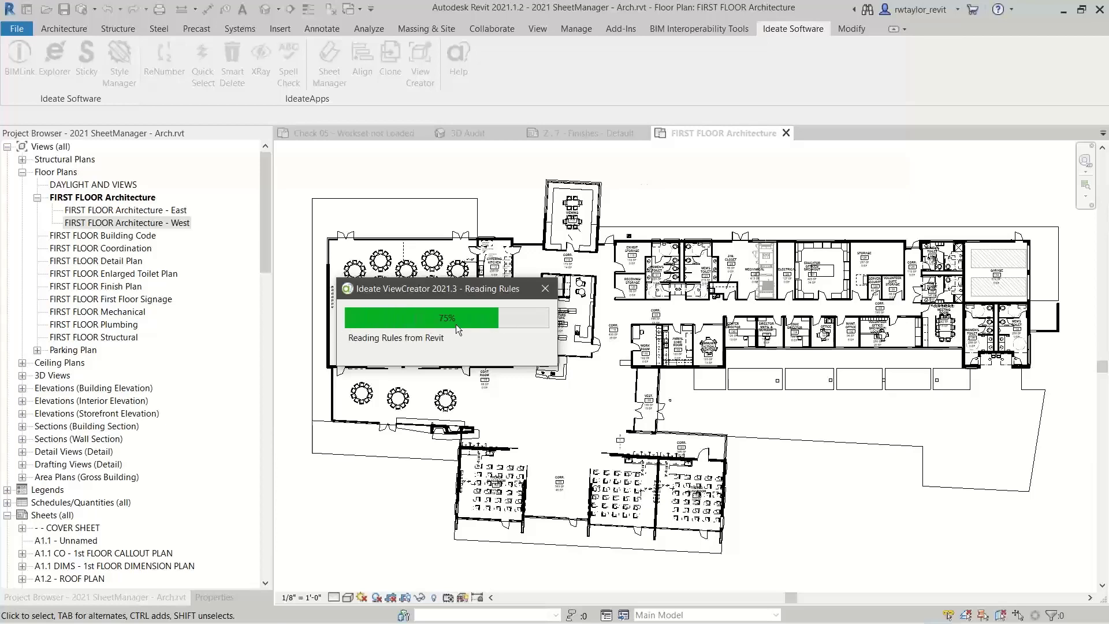
{"action": "left_click_drag", "start_coordinate": [454, 142], "coordinate": [642, 74]}
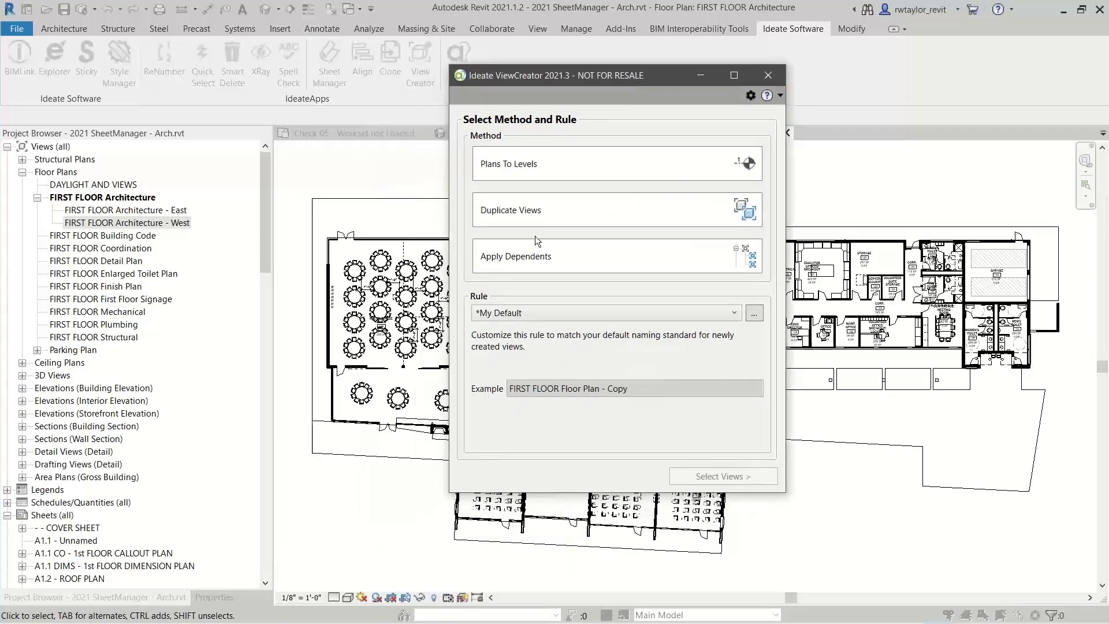
{"action": "left_click", "coordinate": [533, 260]}
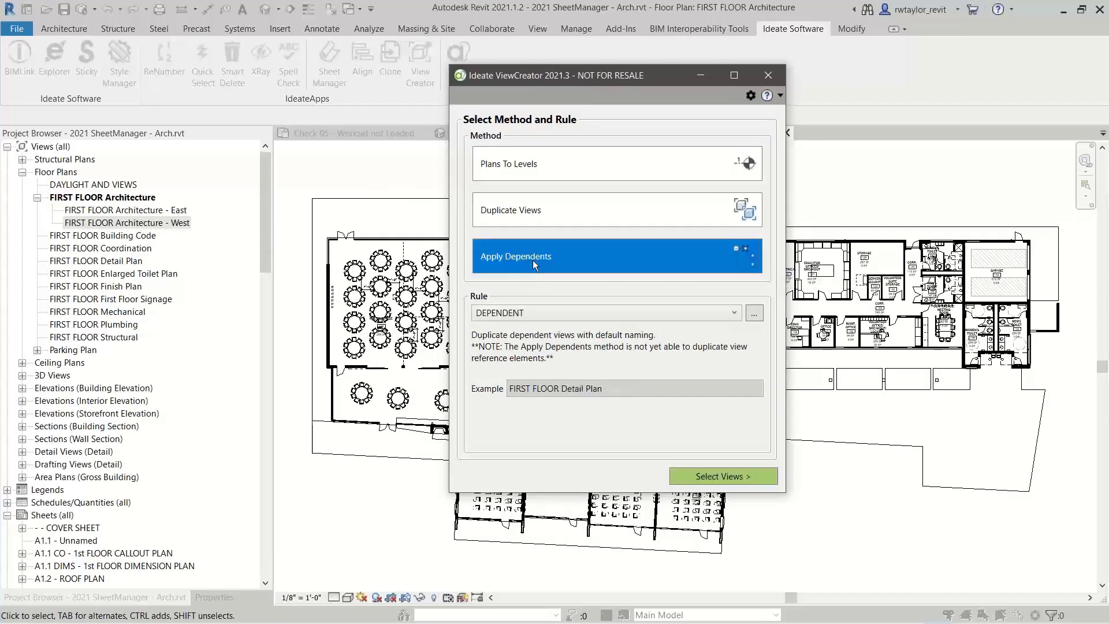
{"action": "left_click", "coordinate": [705, 479]}
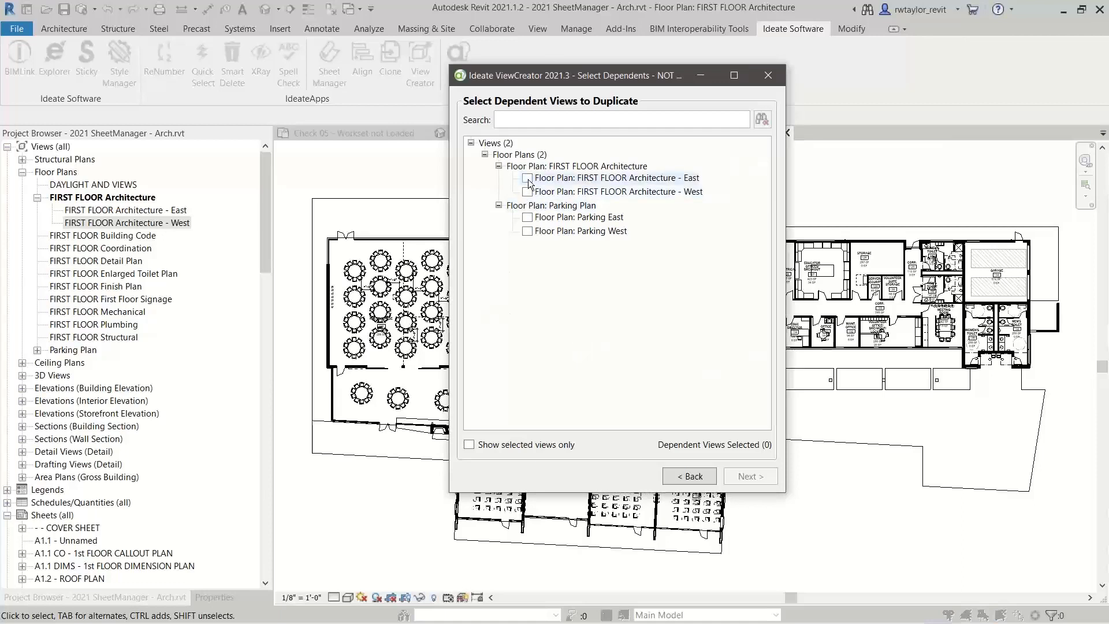
{"action": "left_click", "coordinate": [527, 178]}
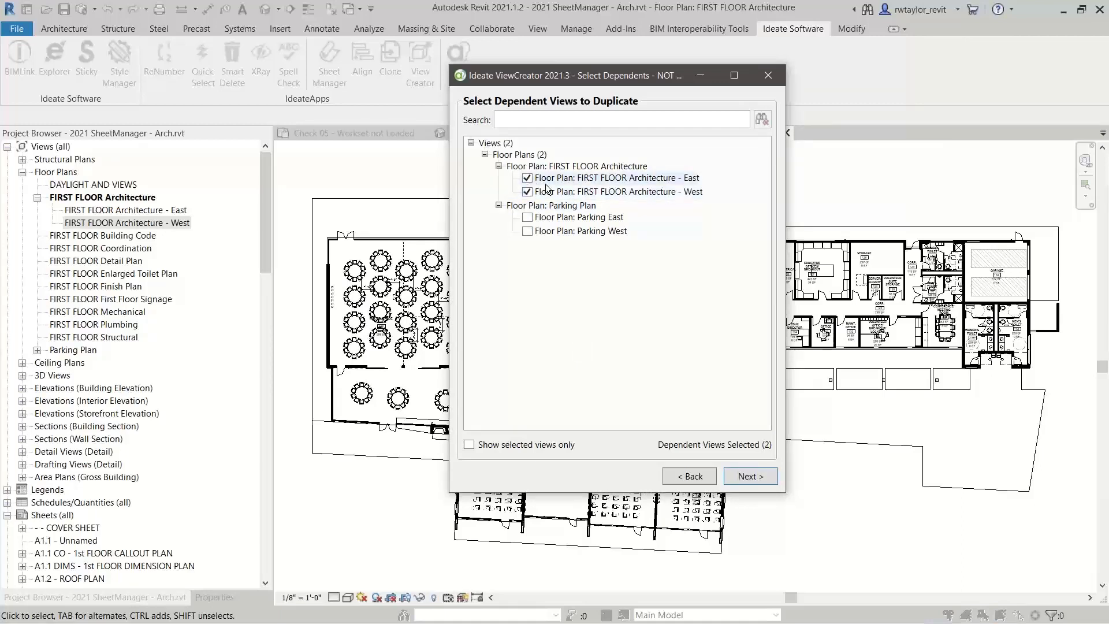
{"action": "left_click", "coordinate": [541, 190]}
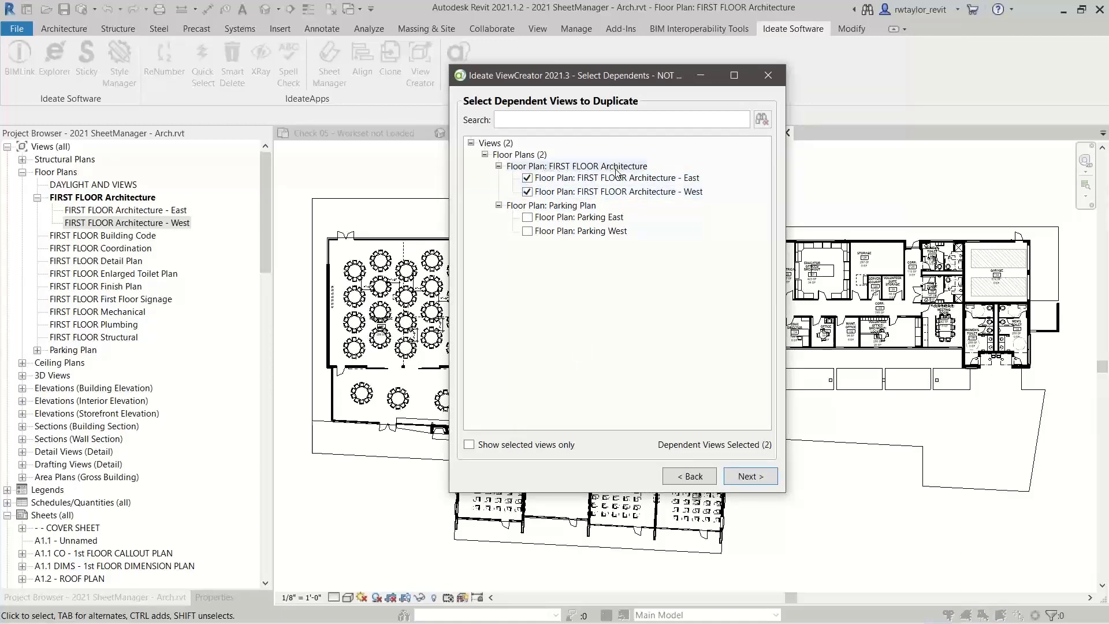
{"action": "left_click", "coordinate": [745, 474]}
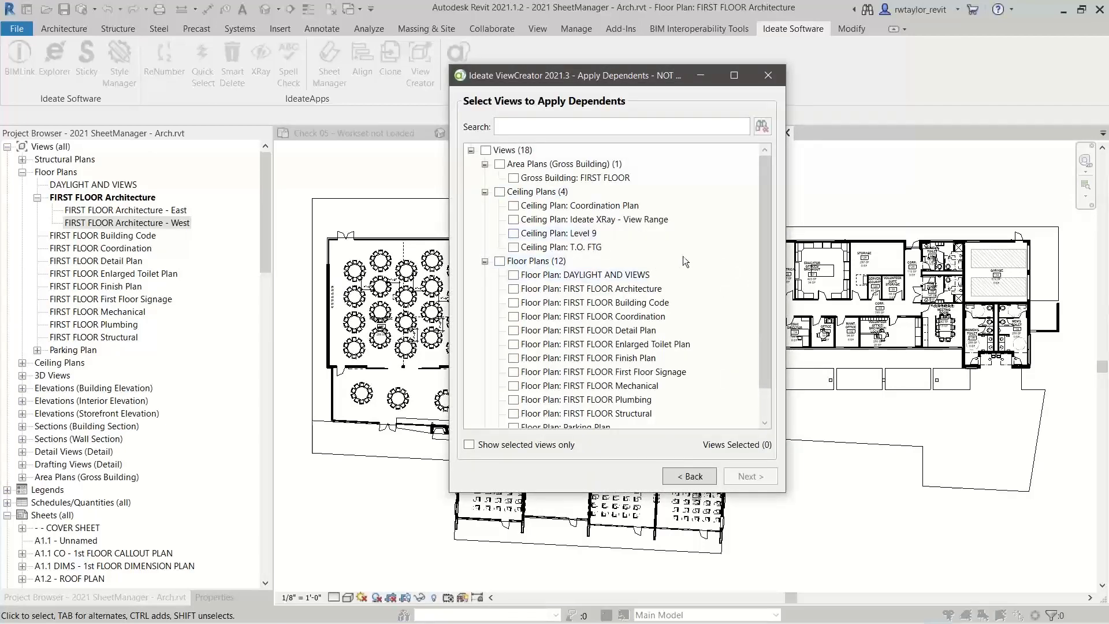
Choose the FIRST FLOOR Architecture, Finish Plan, Mechanical, Plumbing and Structural floor plans to receive the dependents and generate the preview
{"action": "scroll", "coordinate": [767, 251], "scroll_direction": "down", "scroll_amount": 2}
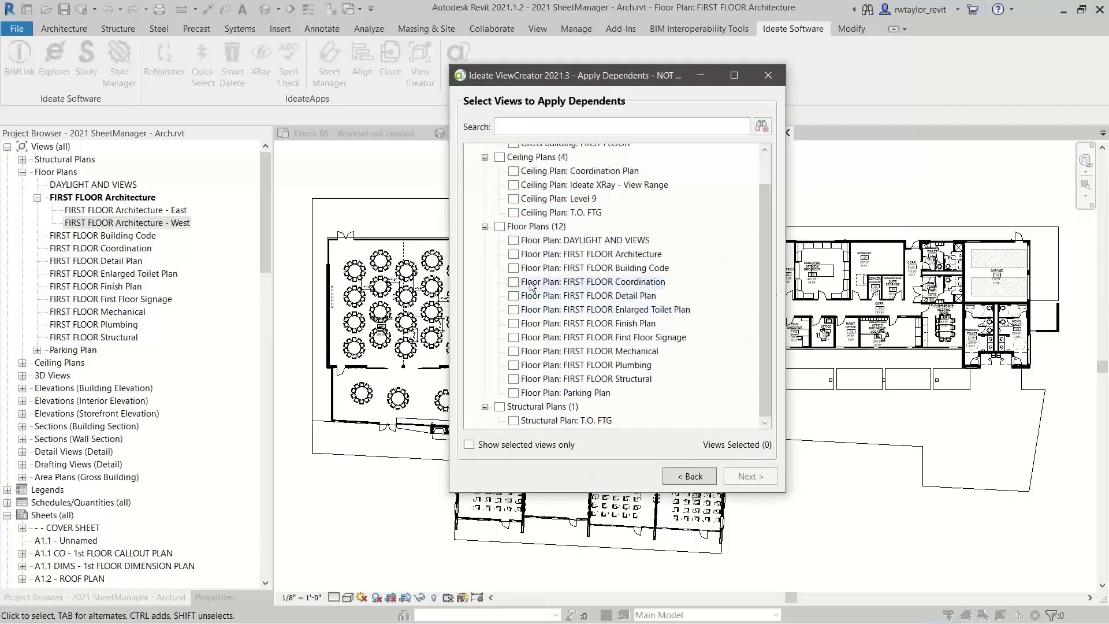
{"action": "left_click", "coordinate": [513, 350]}
{"action": "left_click", "coordinate": [513, 364]}
{"action": "left_click", "coordinate": [512, 378]}
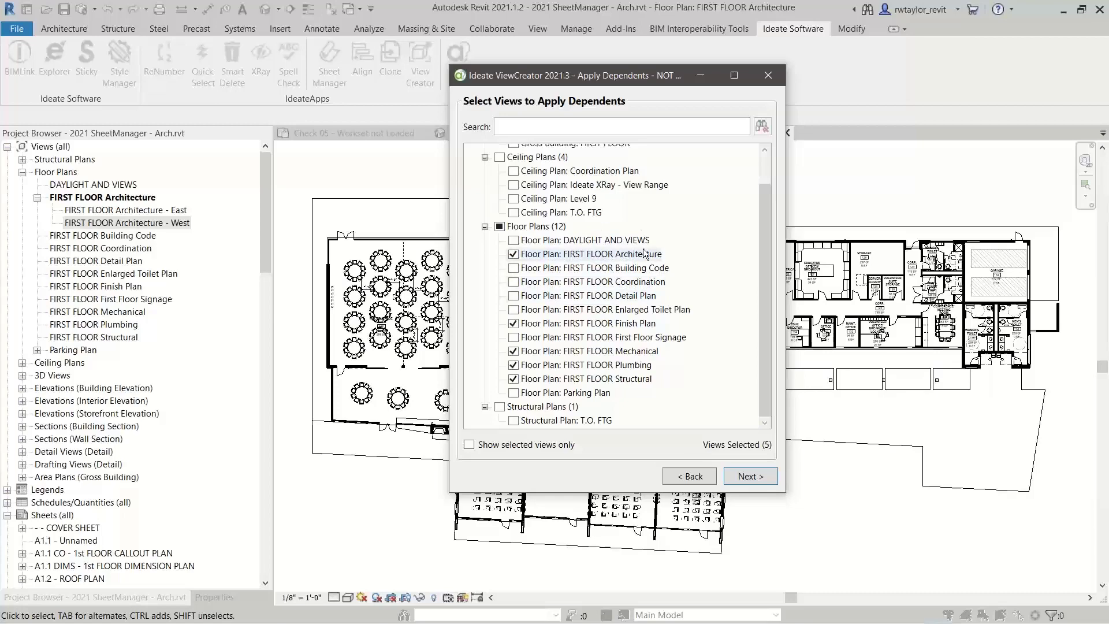
{"action": "left_click", "coordinate": [749, 476]}
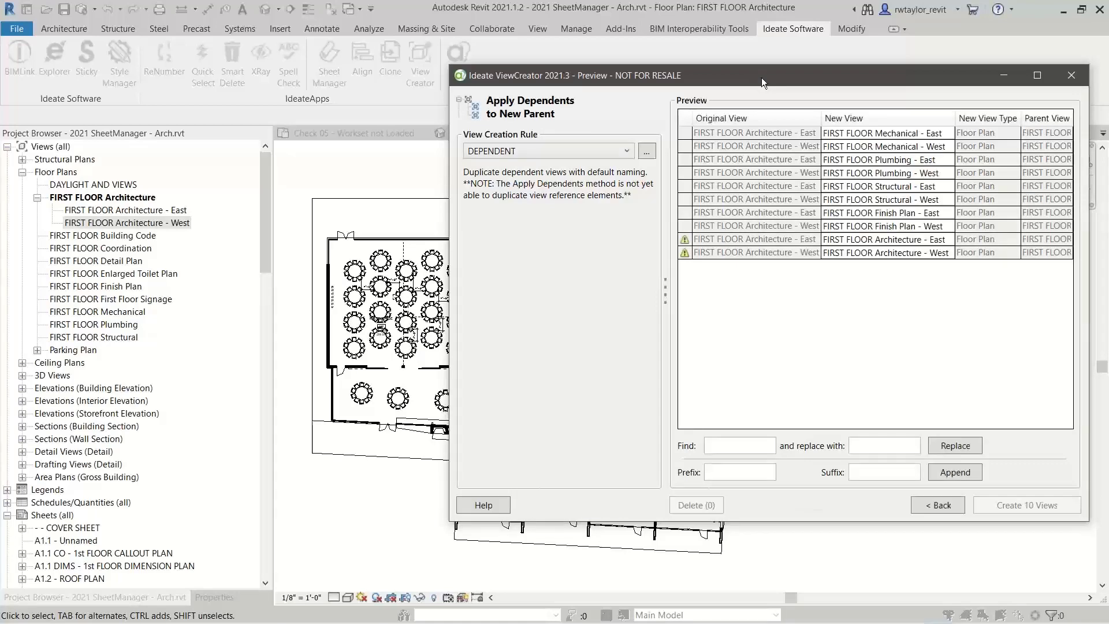
Remove the FIRST FLOOR Architecture - East and - West rows from the preview and create the remaining dependent views
{"action": "left_click_drag", "start_coordinate": [761, 77], "coordinate": [577, 75]}
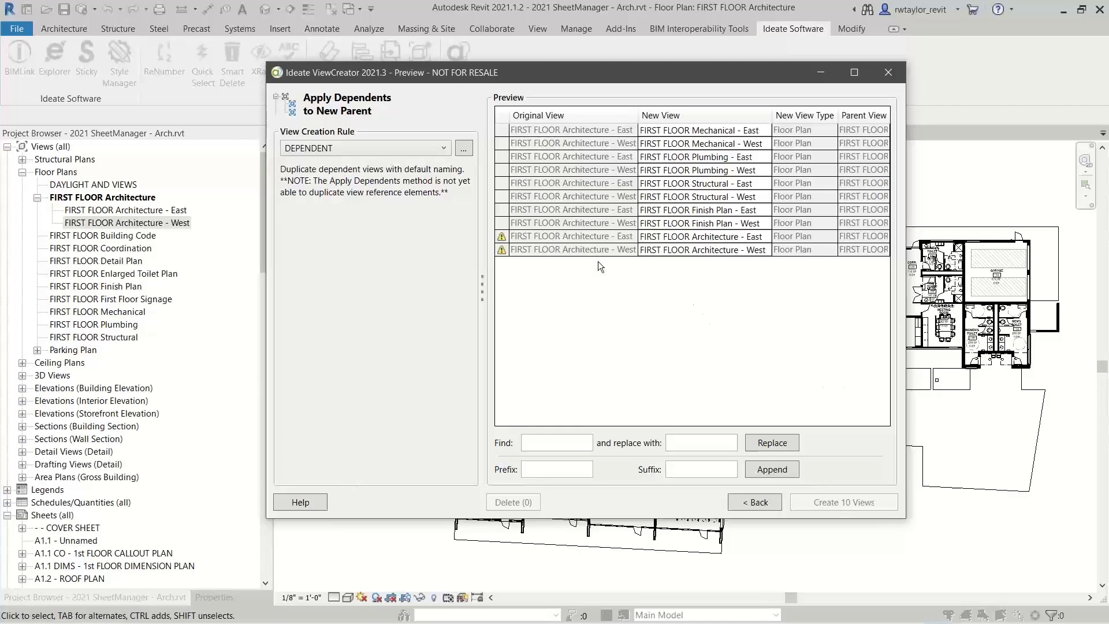
{"action": "left_click", "coordinate": [567, 240]}
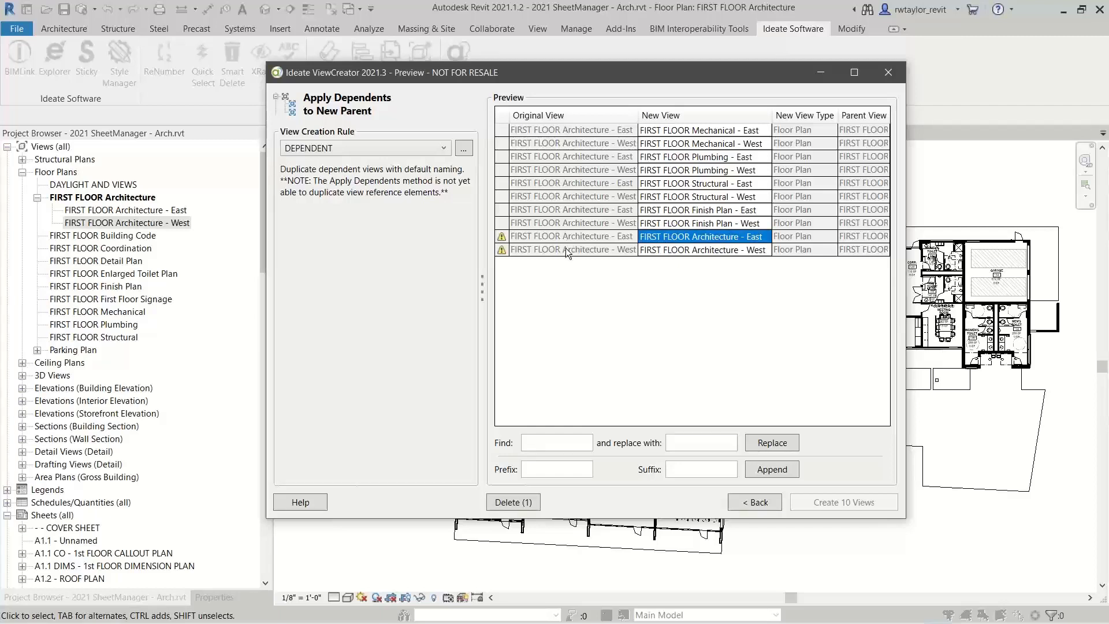
{"action": "left_click", "coordinate": [564, 251], "text": "ctrl"}
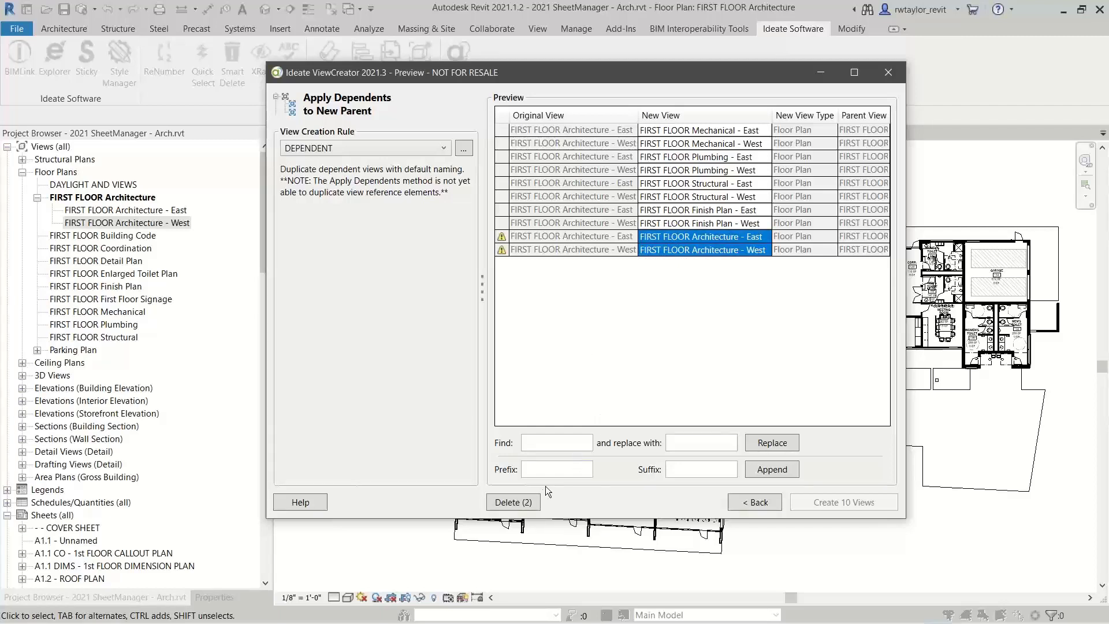
{"action": "left_click", "coordinate": [514, 502]}
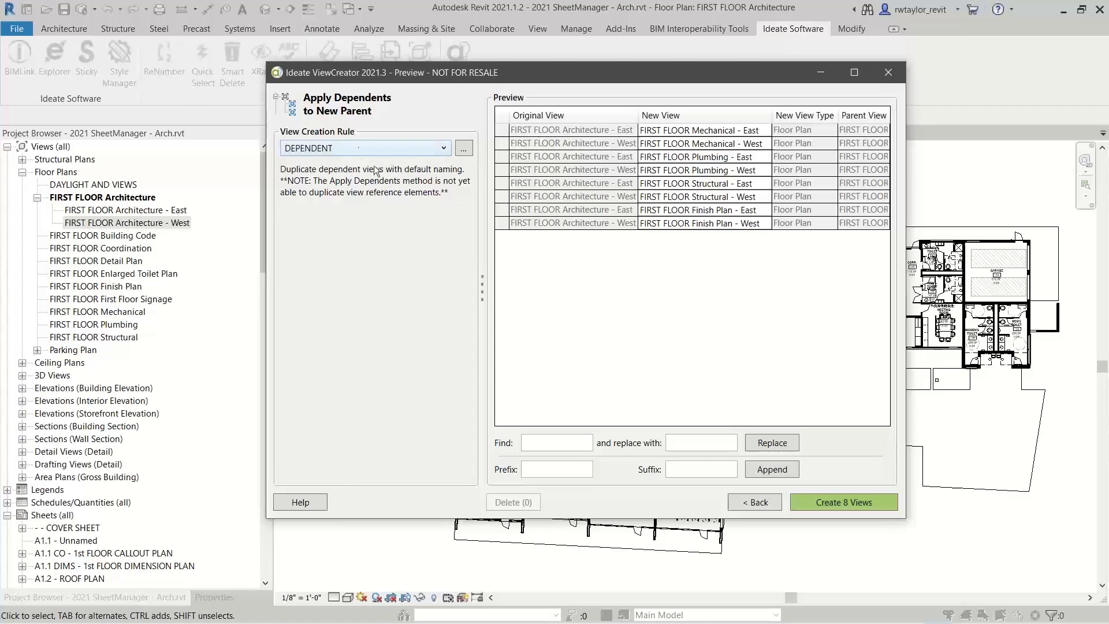
{"action": "left_click", "coordinate": [832, 502]}
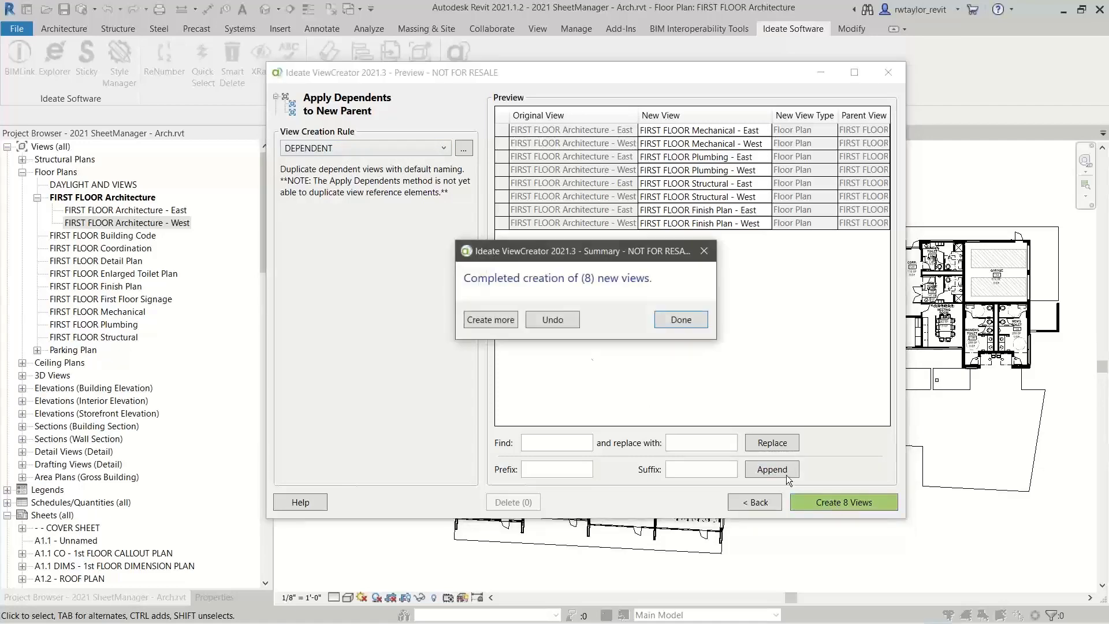
{"action": "left_click", "coordinate": [670, 324]}
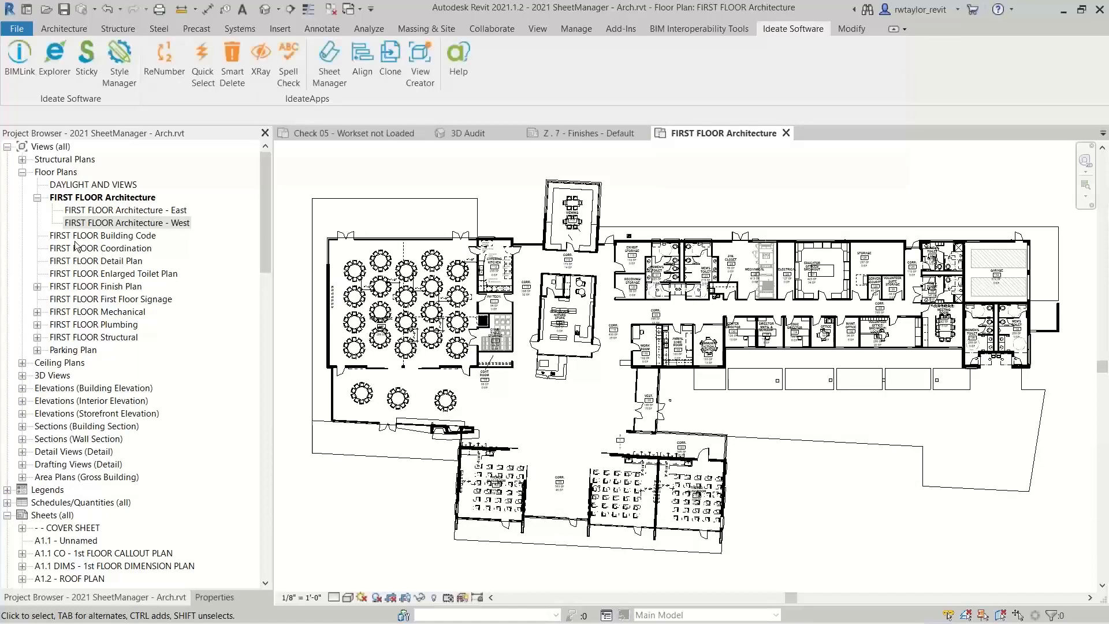
Look at the dependent views FIRST FLOOR Mechanical - East and - West, and close both
{"action": "left_click", "coordinate": [37, 312]}
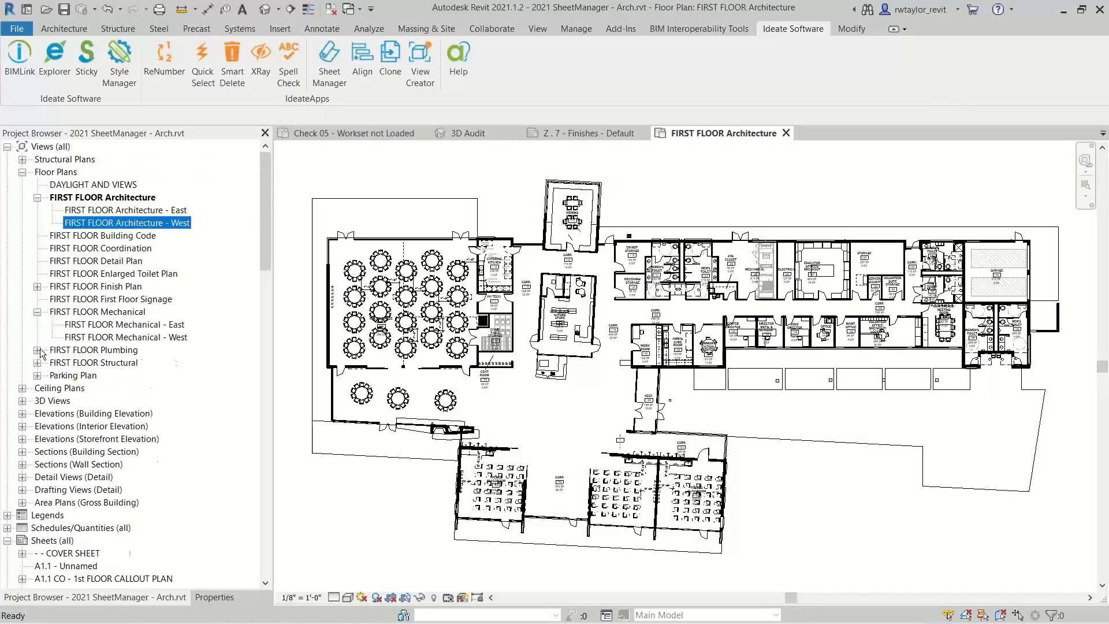
{"action": "left_click", "coordinate": [39, 351]}
{"action": "double_click", "coordinate": [129, 326]}
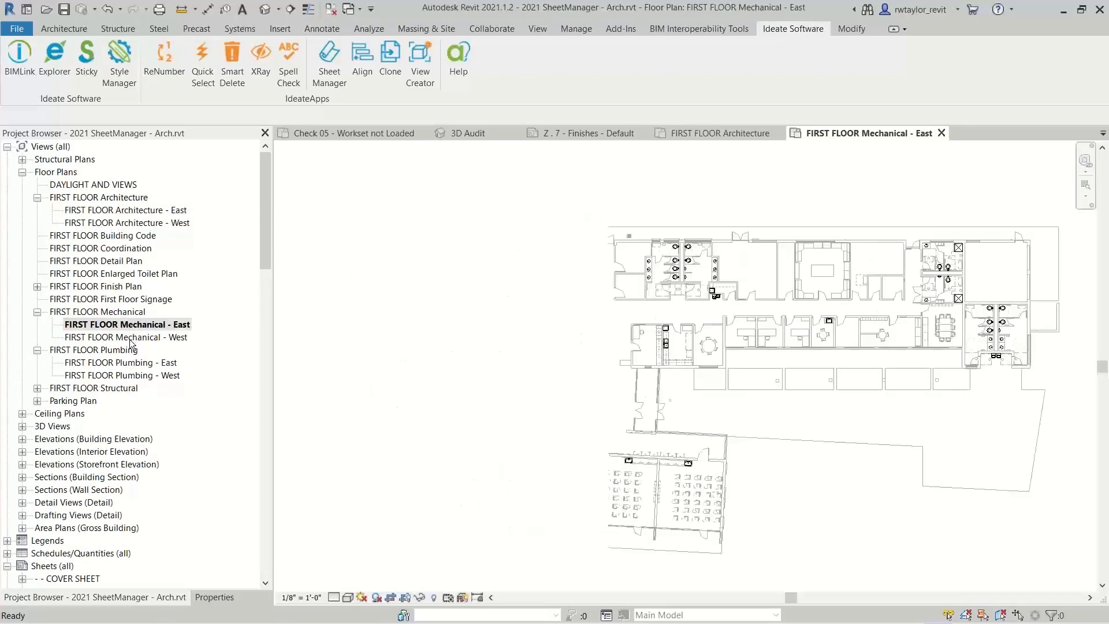
{"action": "double_click", "coordinate": [130, 338]}
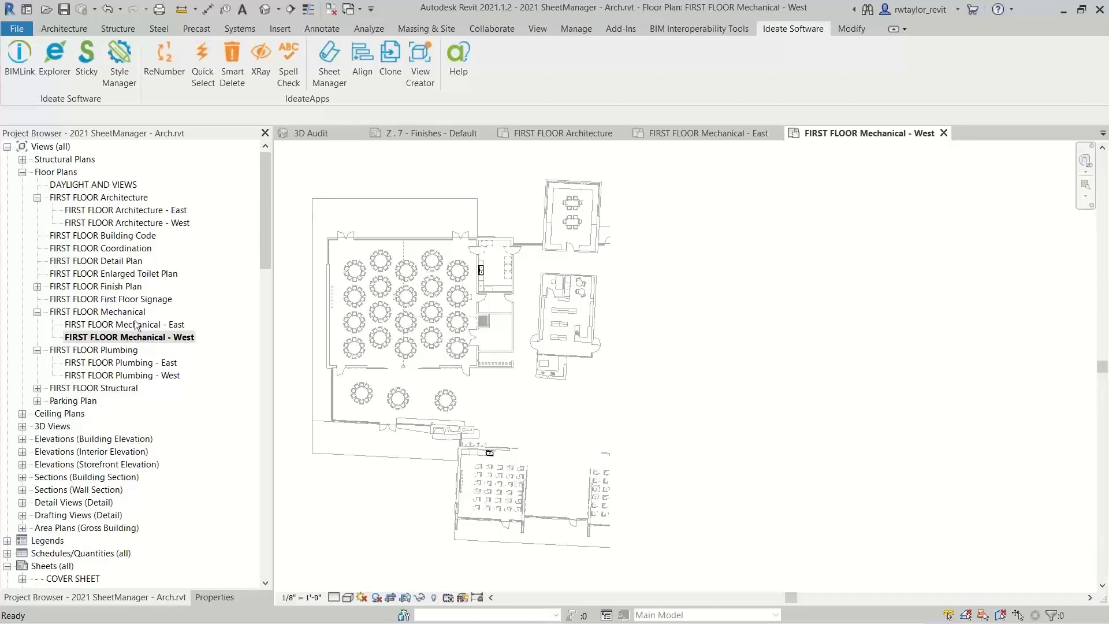
{"action": "left_click", "coordinate": [943, 134]}
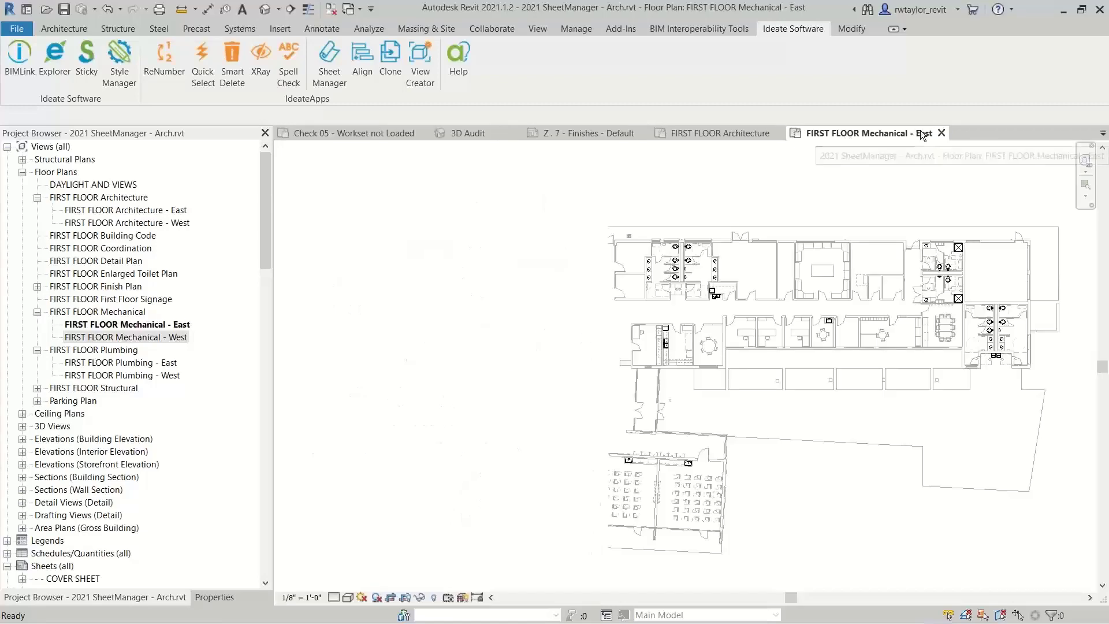
{"action": "left_click", "coordinate": [936, 133]}
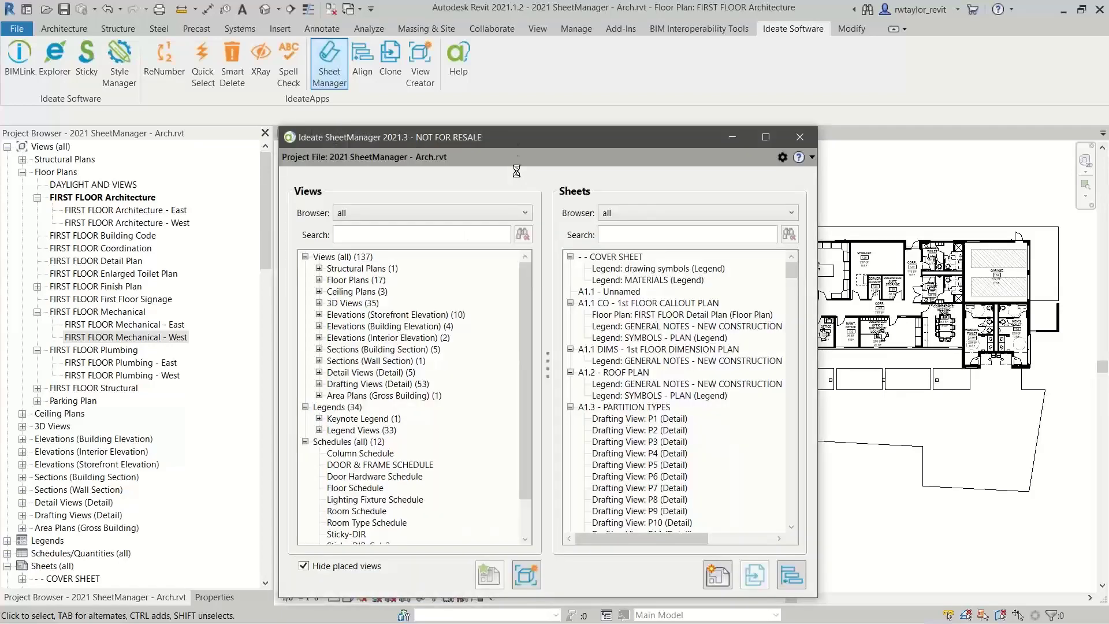
In SheetManager, create a new sheet with the title block ISW Title block : IAP - E1
{"action": "left_click_drag", "start_coordinate": [516, 141], "coordinate": [702, 85]}
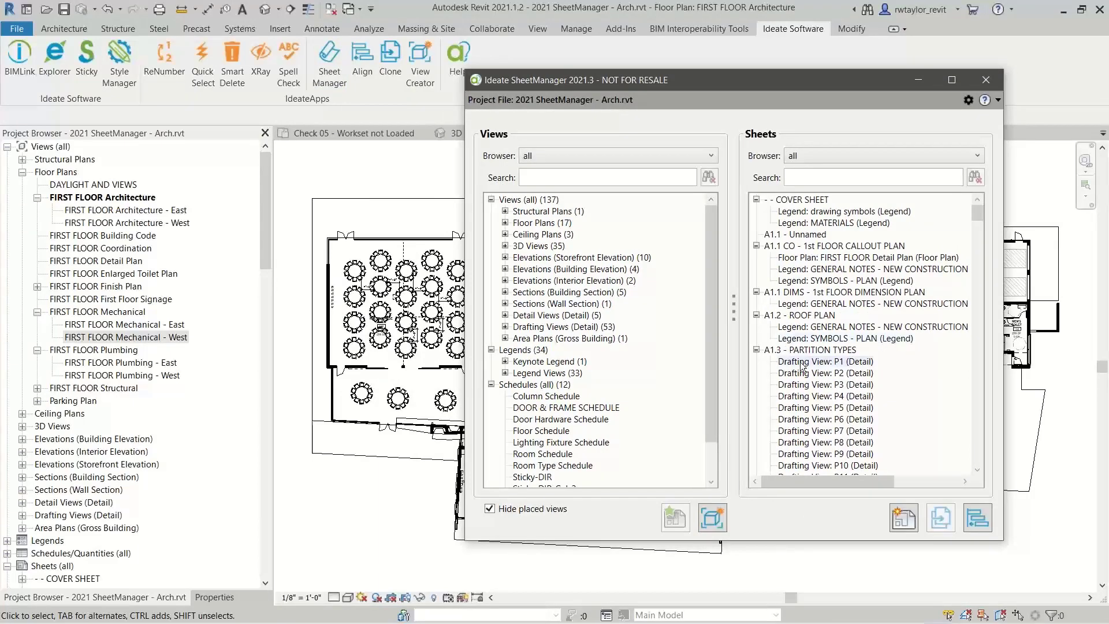
{"action": "left_click_drag", "start_coordinate": [975, 215], "coordinate": [989, 472]}
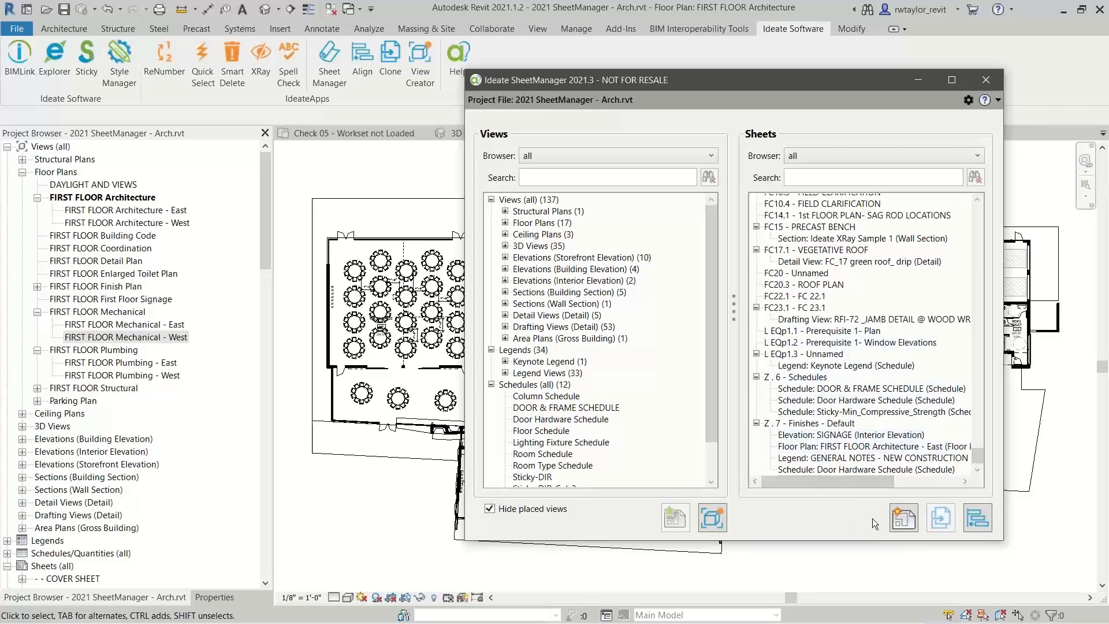
{"action": "left_click", "coordinate": [903, 519]}
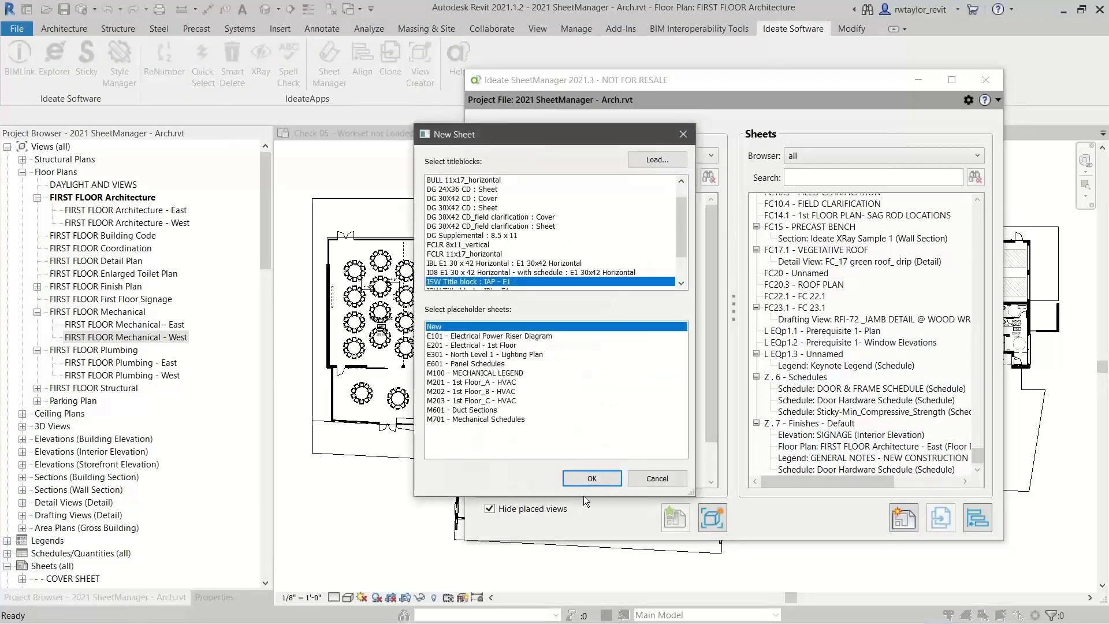
{"action": "left_click", "coordinate": [592, 479]}
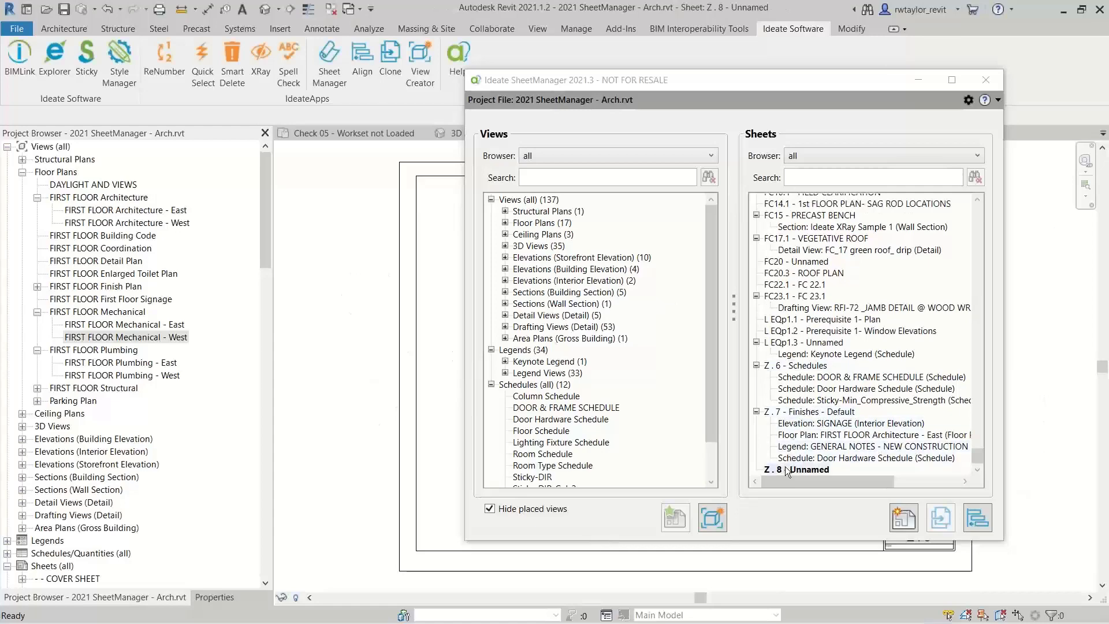
Renumber the new sheet Z . 8 as Z . 1 by replacing 8 with 1 in its sheet number
{"action": "left_click", "coordinate": [784, 468]}
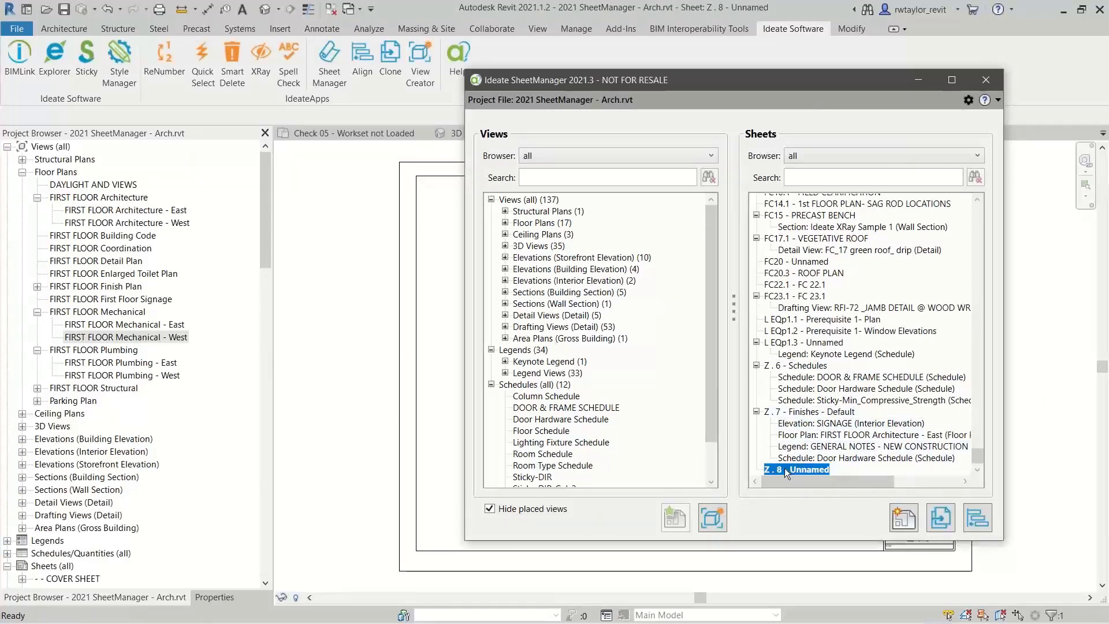
{"action": "right_click", "coordinate": [789, 467]}
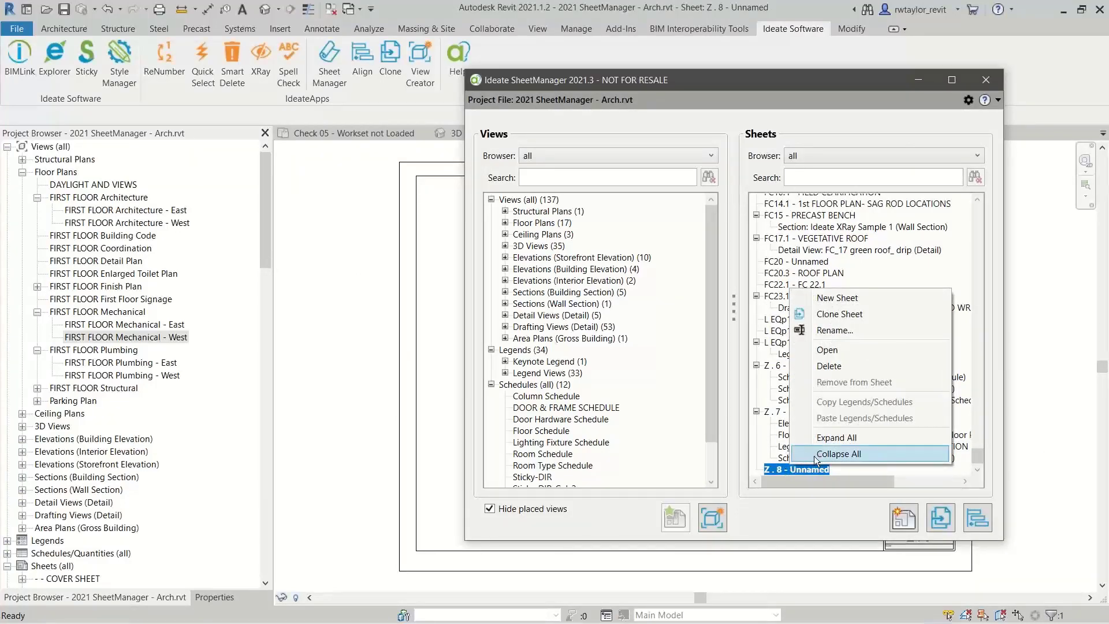
{"action": "left_click", "coordinate": [834, 330]}
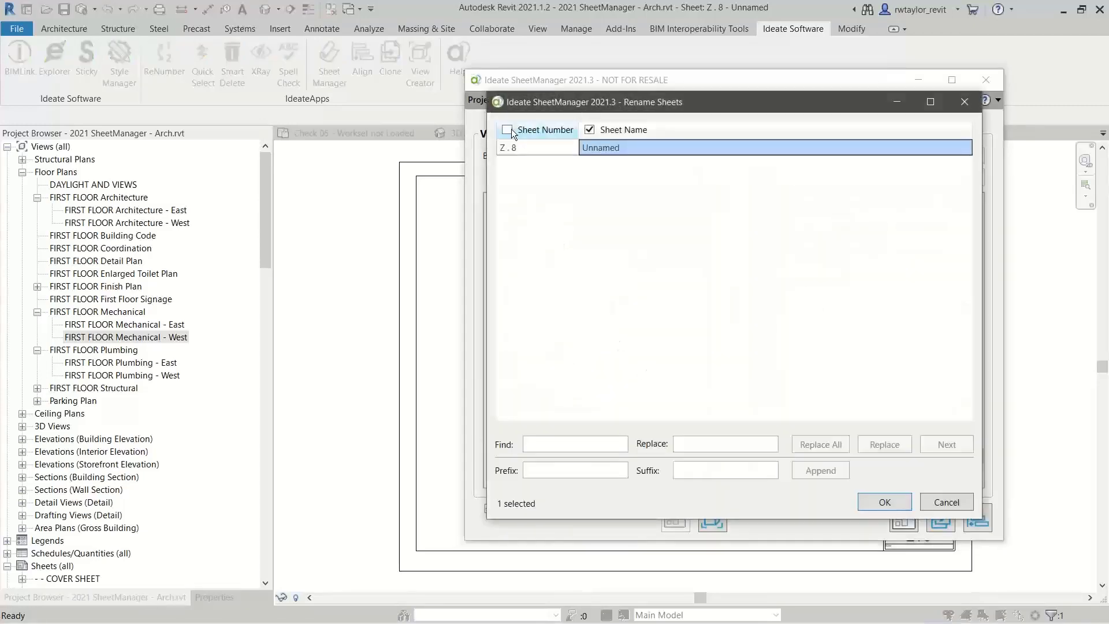
{"action": "left_click", "coordinate": [508, 130]}
{"action": "left_click", "coordinate": [542, 444]}
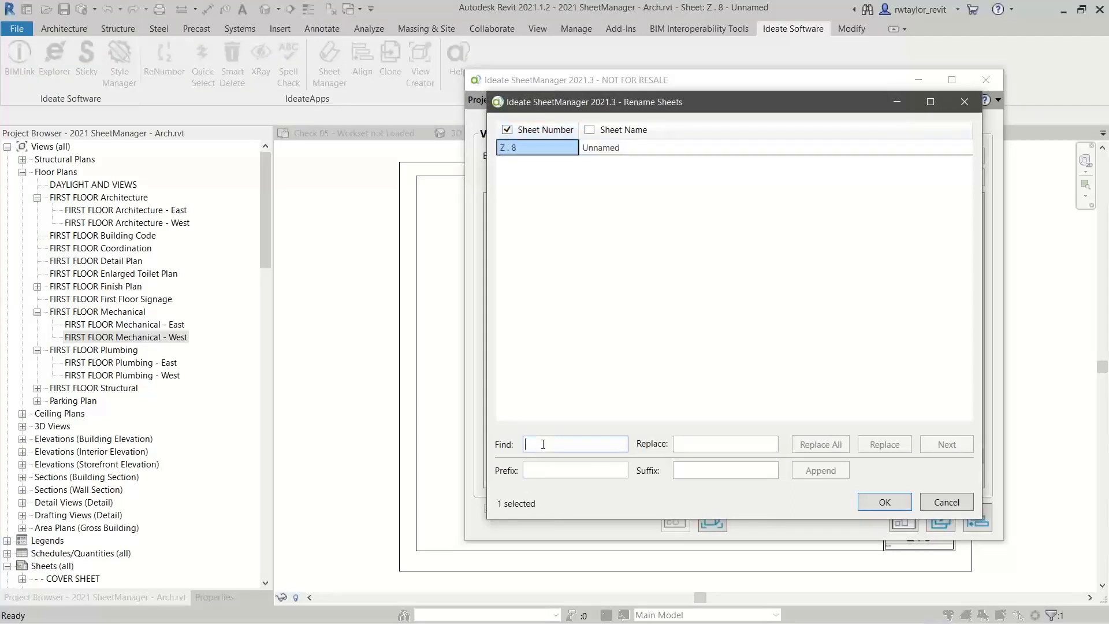
{"action": "type", "text": "8"}
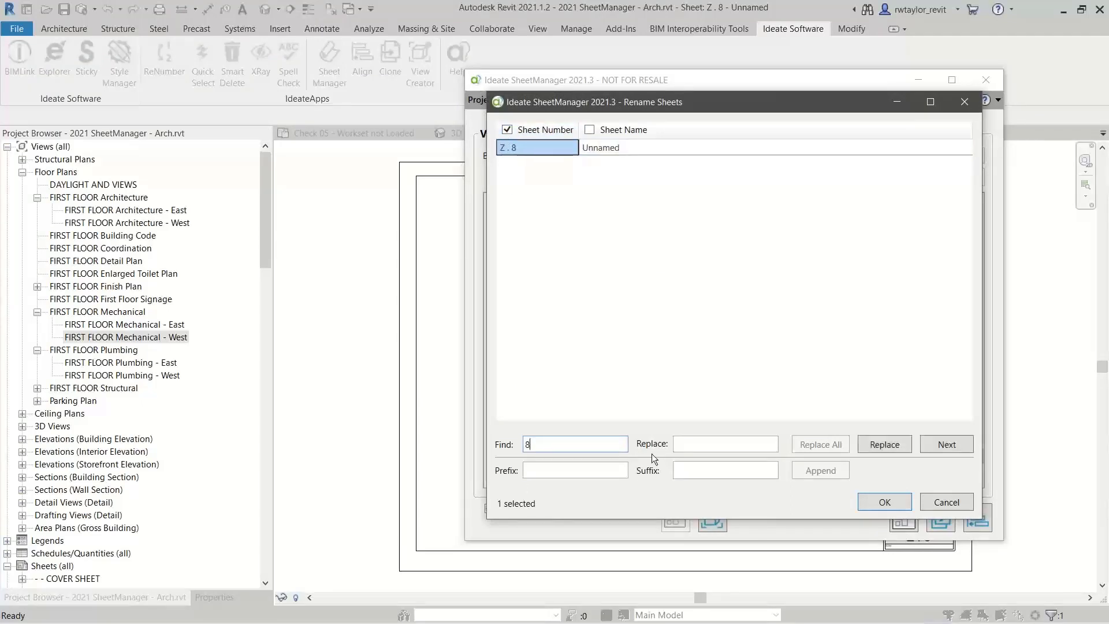
{"action": "left_click", "coordinate": [685, 444]}
{"action": "left_click", "coordinate": [874, 444]}
Name the new sheet Coordination and apply the sheet renaming
{"action": "left_click", "coordinate": [632, 147]}
{"action": "left_click", "coordinate": [632, 147]}
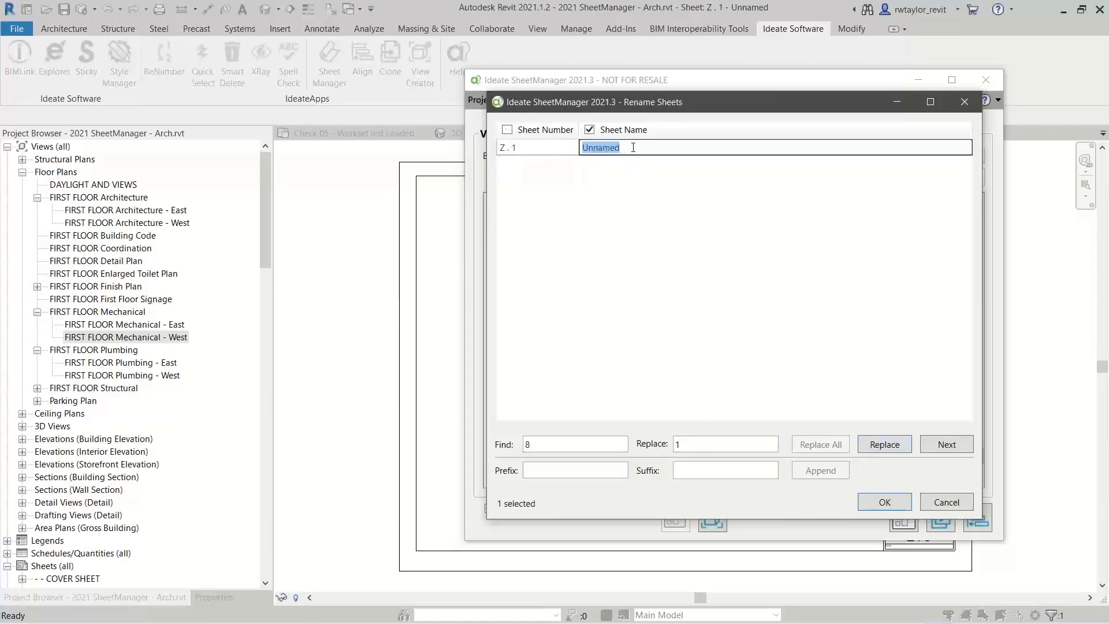
{"action": "type", "text": "Coo"}
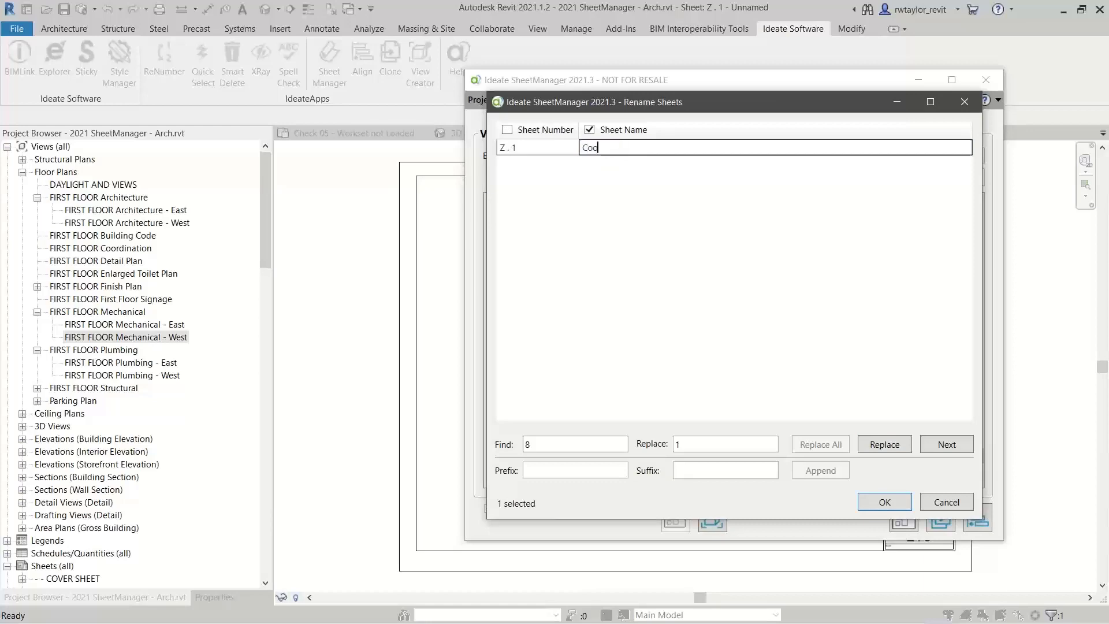
{"action": "type", "text": "rdination"}
{"action": "key", "text": "Return"}
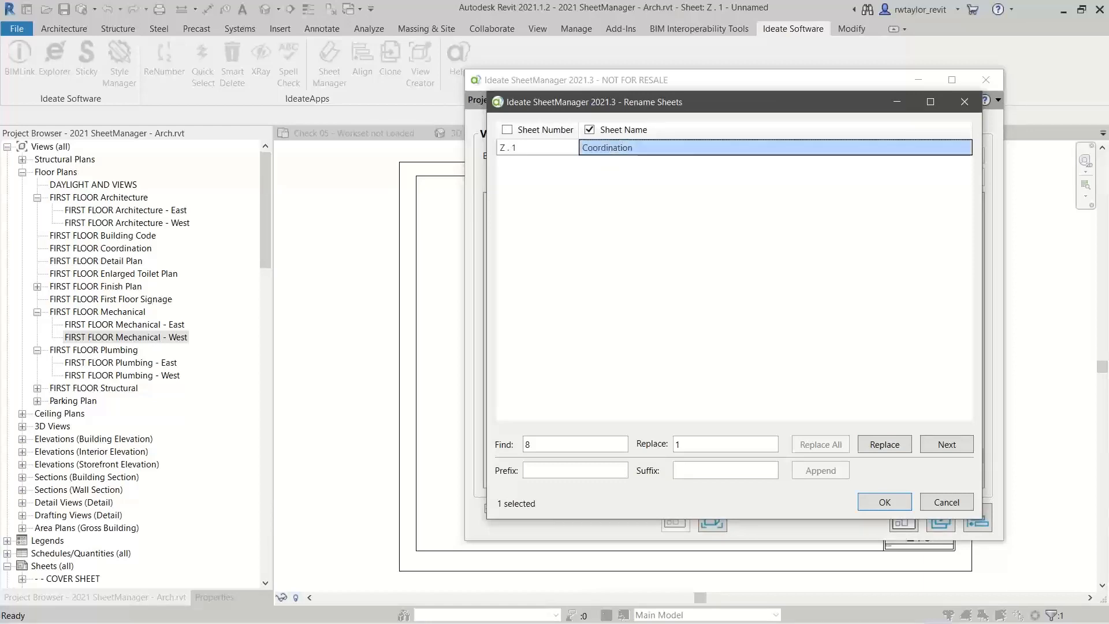
{"action": "left_click", "coordinate": [871, 503]}
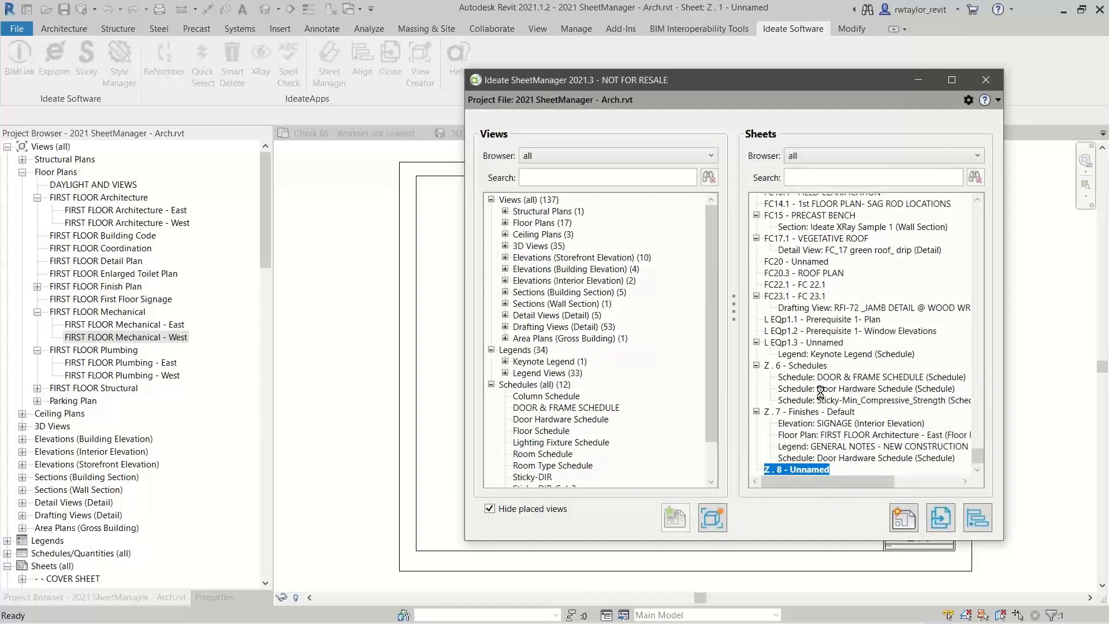
Place the floor plan view FIRST FLOOR Finish Plan - West on sheet Z . 1 - Coordination through SheetManager
{"action": "left_click", "coordinate": [504, 223]}
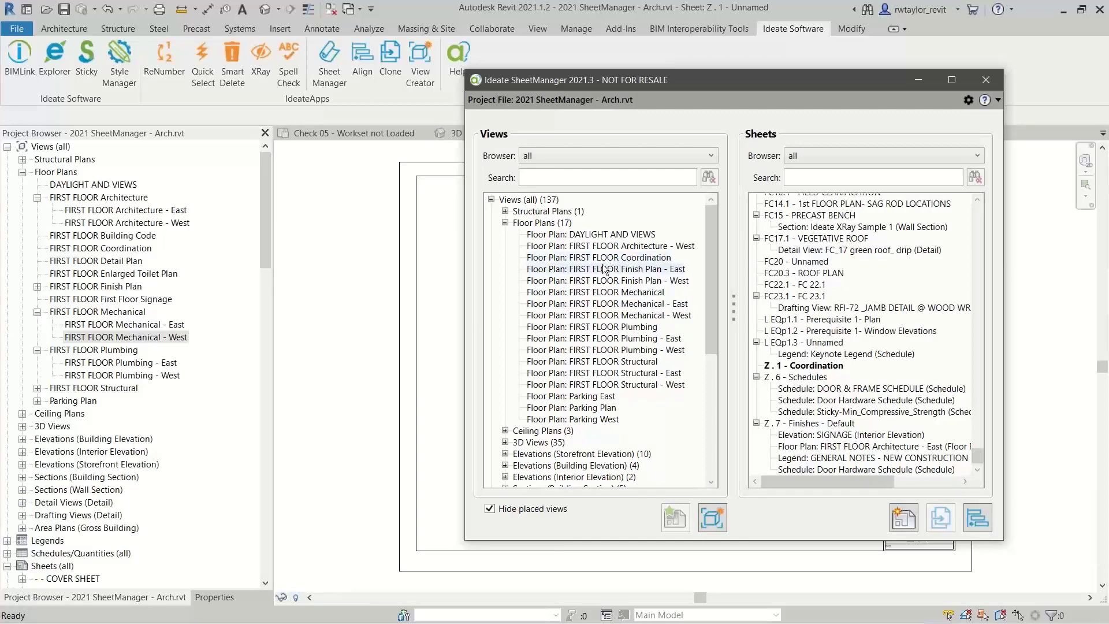
{"action": "left_click_drag", "start_coordinate": [671, 88], "coordinate": [537, 76]}
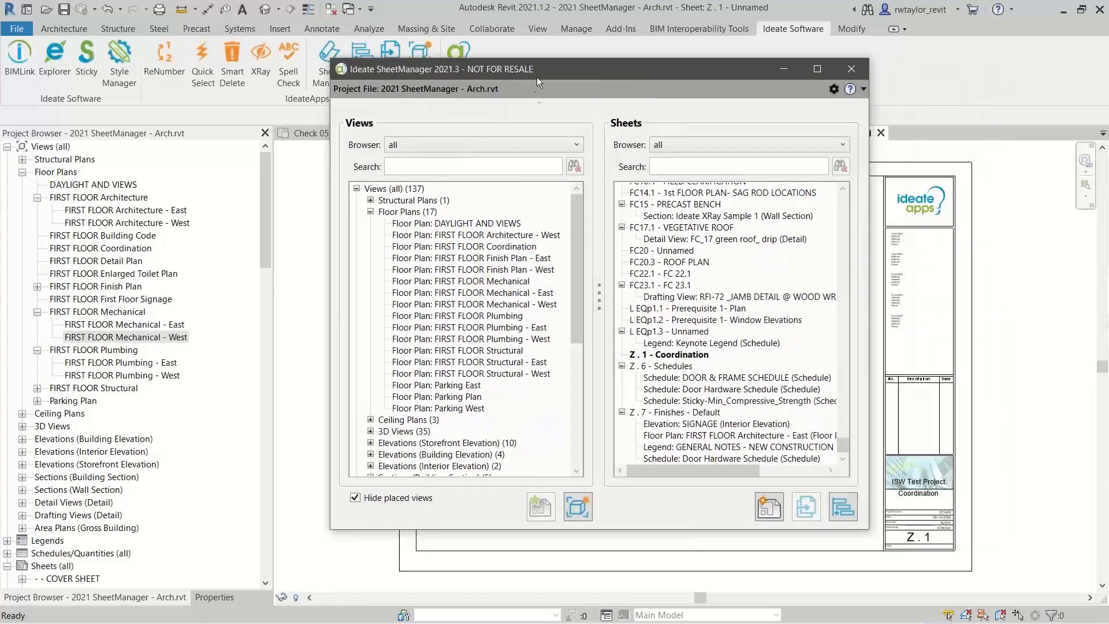
{"action": "left_click", "coordinate": [484, 270]}
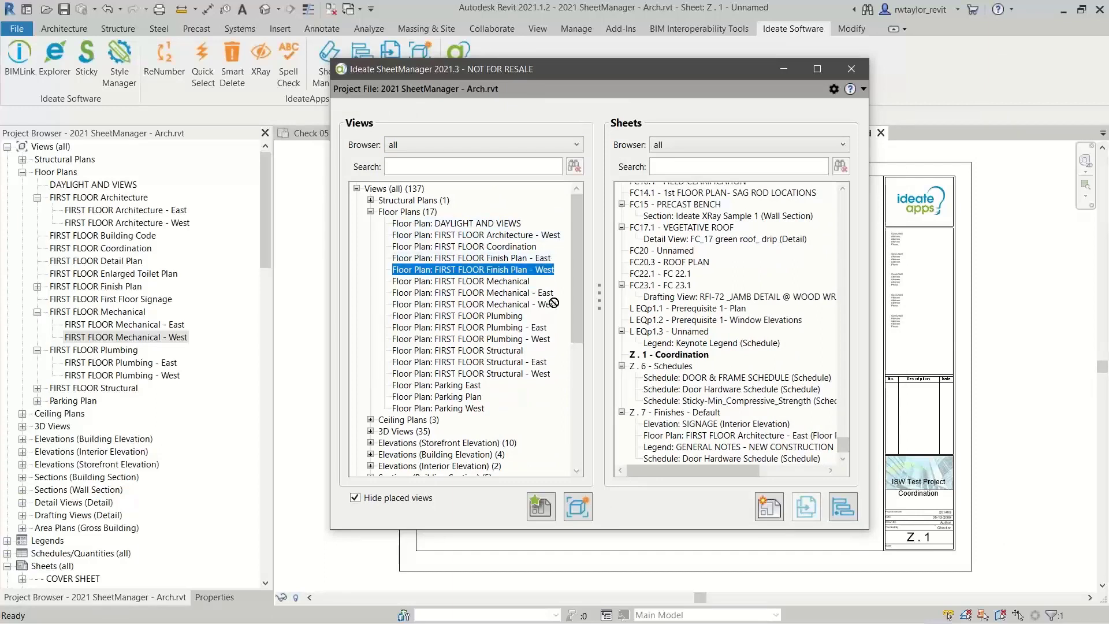
{"action": "left_click", "coordinate": [664, 356]}
{"action": "left_click_drag", "start_coordinate": [664, 355], "coordinate": [666, 355]}
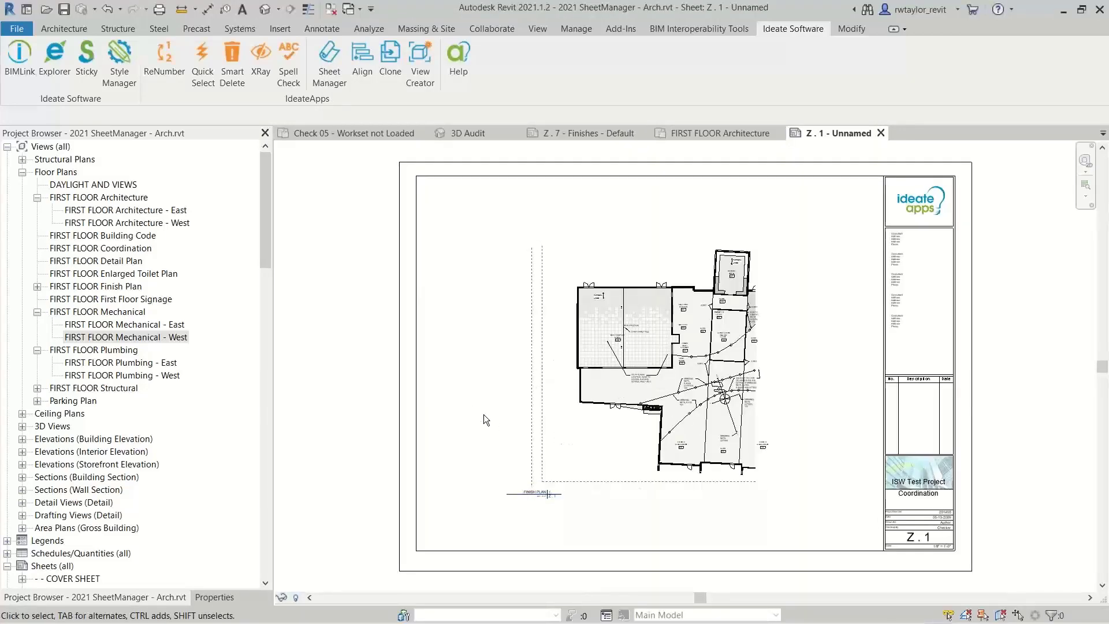
Return to SheetManager and add the Door Hardware Schedule to sheet Z . 1 - Coordination
{"action": "key", "text": "alt+Tab"}
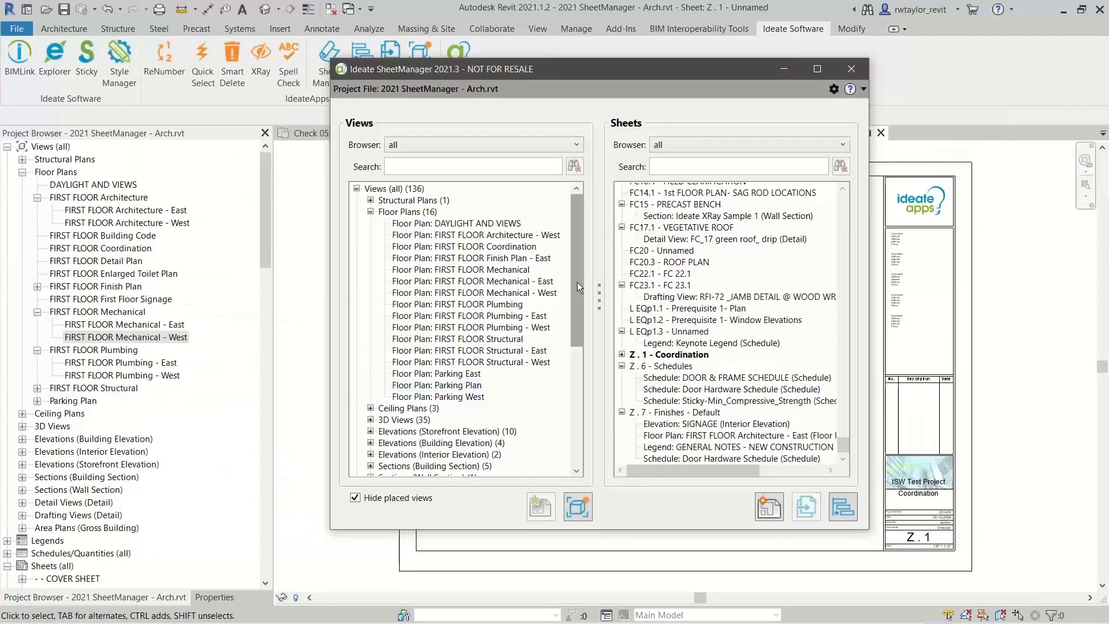
{"action": "left_click_drag", "start_coordinate": [577, 282], "coordinate": [571, 400]}
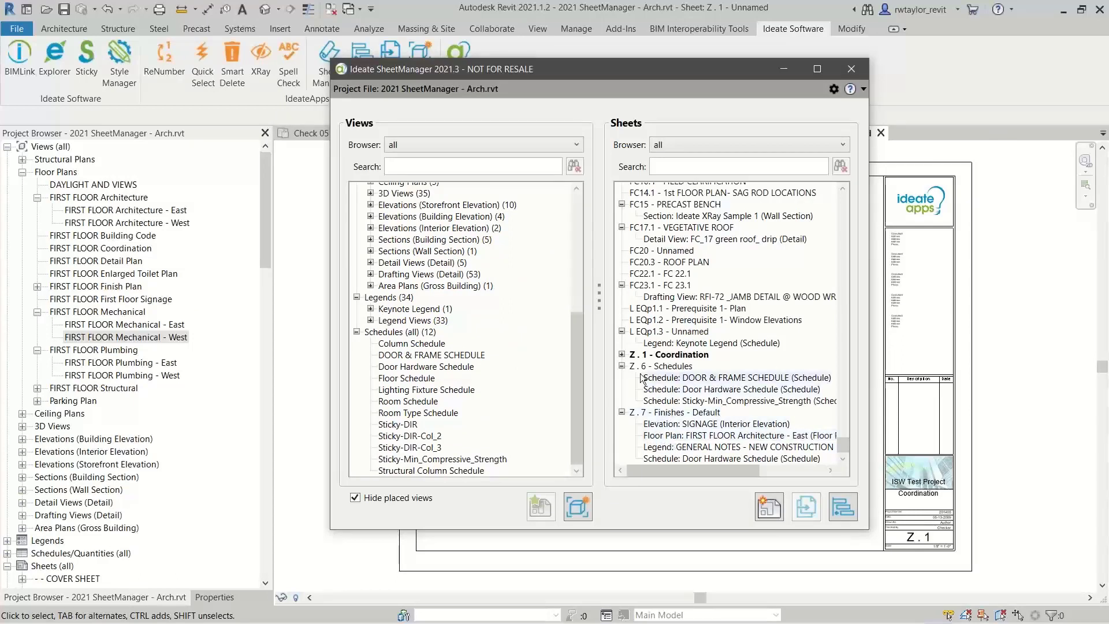
{"action": "left_click", "coordinate": [622, 354]}
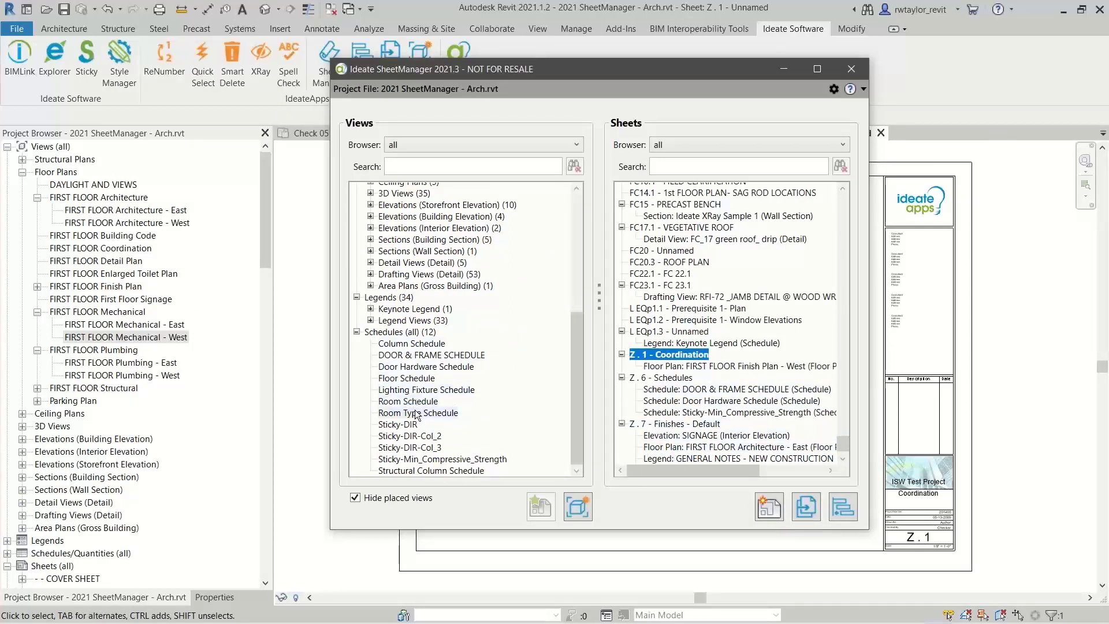
{"action": "left_click", "coordinate": [425, 366]}
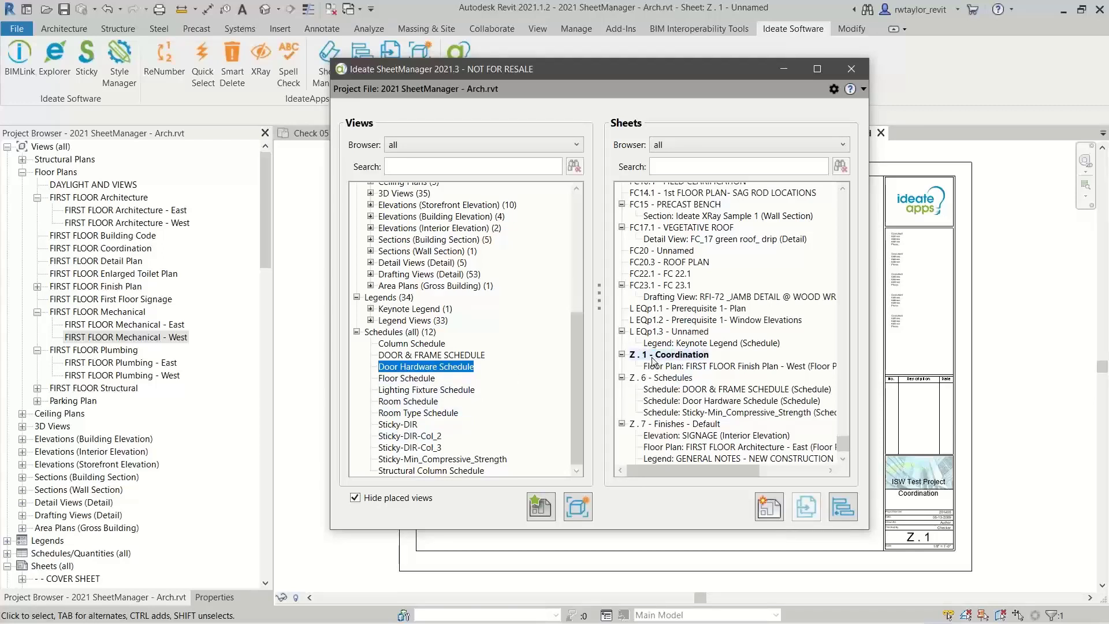
{"action": "left_click_drag", "start_coordinate": [652, 359], "coordinate": [655, 356]}
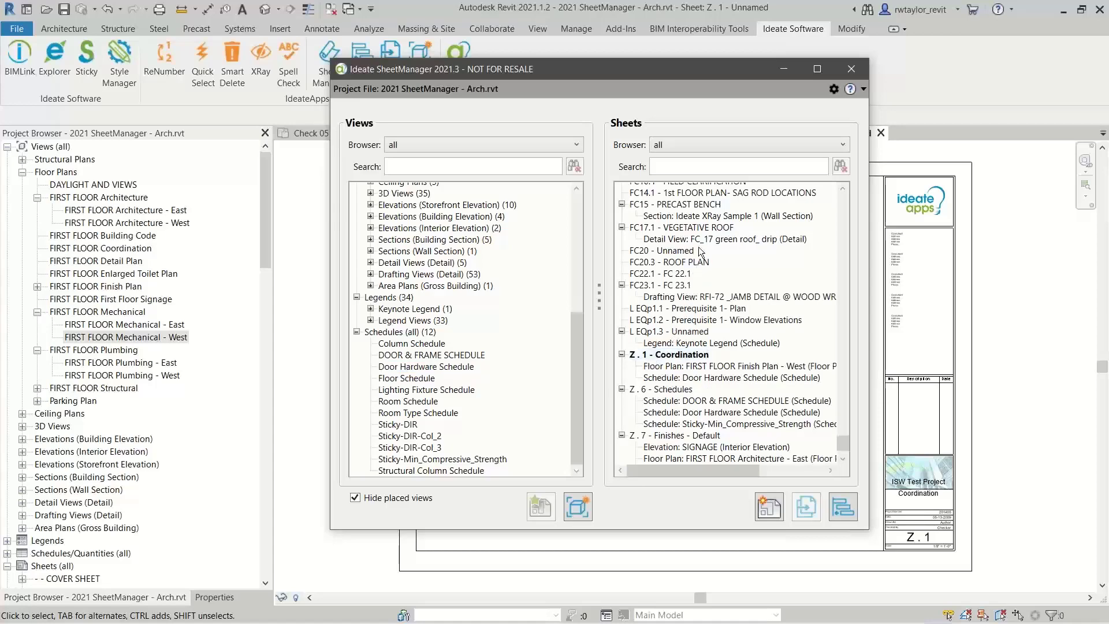
Inspect the SIGNAGE elevation on sheet Z . 7 - Finishes - Default and move it to sheet Z . 1 - Coordination in SheetManager
{"action": "left_click_drag", "start_coordinate": [652, 69], "coordinate": [242, 125]}
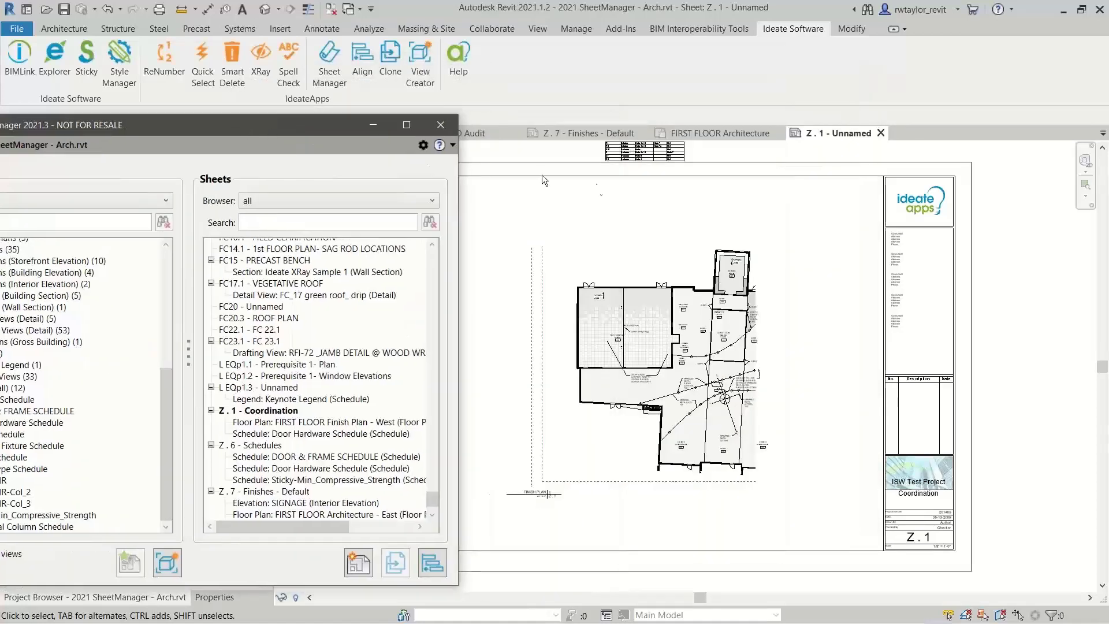
{"action": "left_click", "coordinate": [587, 134]}
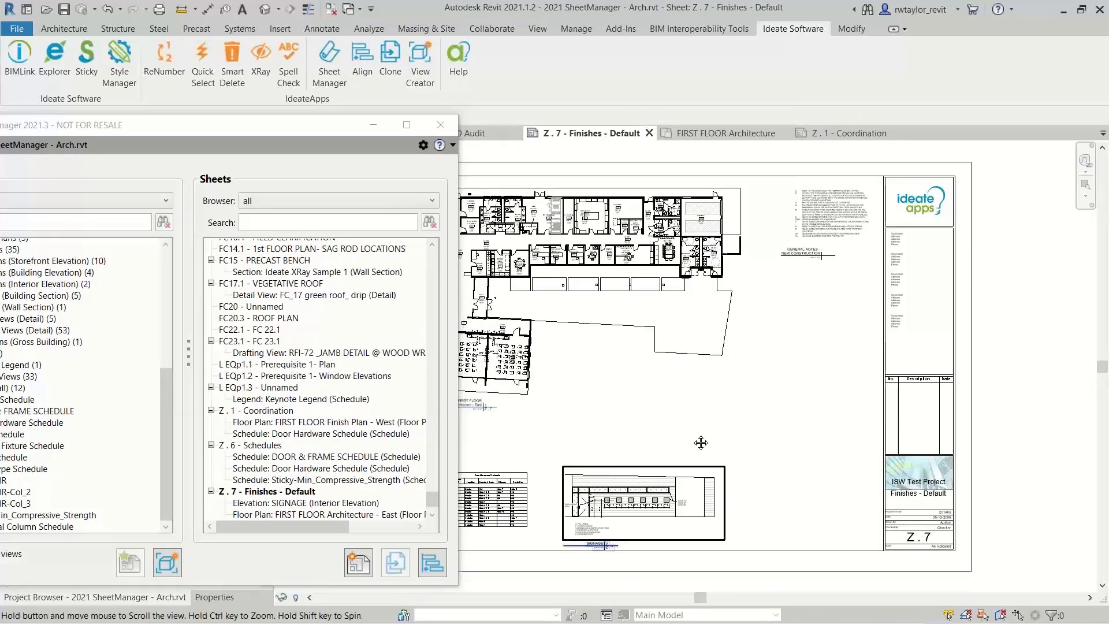
{"action": "scroll", "coordinate": [719, 432], "scroll_direction": "up", "scroll_amount": 3}
{"action": "scroll", "coordinate": [782, 418], "scroll_direction": "up", "scroll_amount": 4}
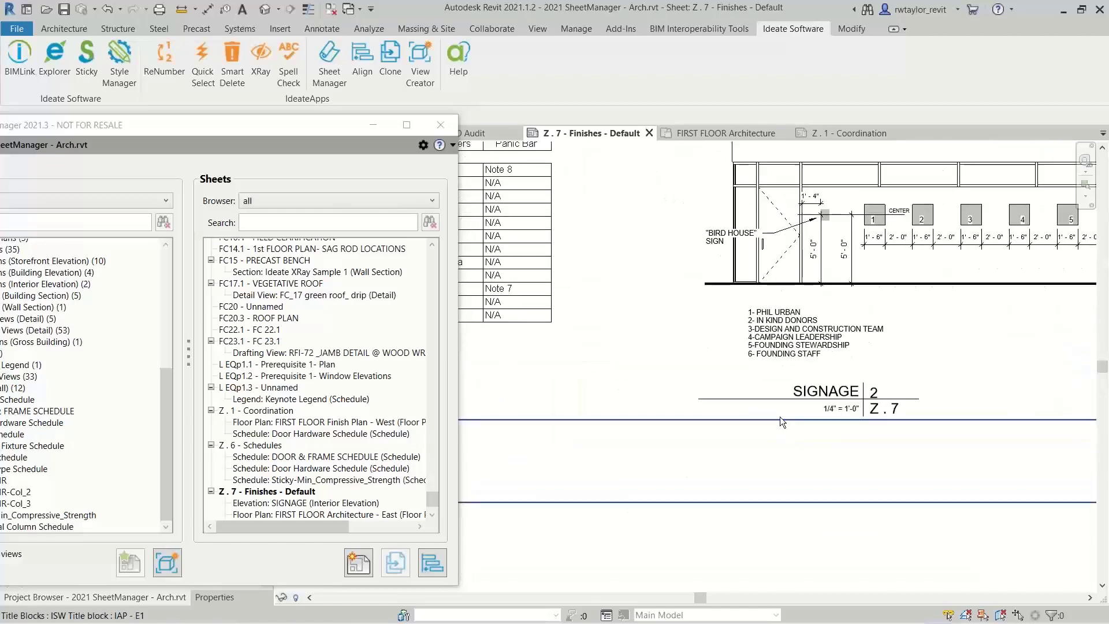
{"action": "left_click_drag", "start_coordinate": [300, 125], "coordinate": [468, 90]}
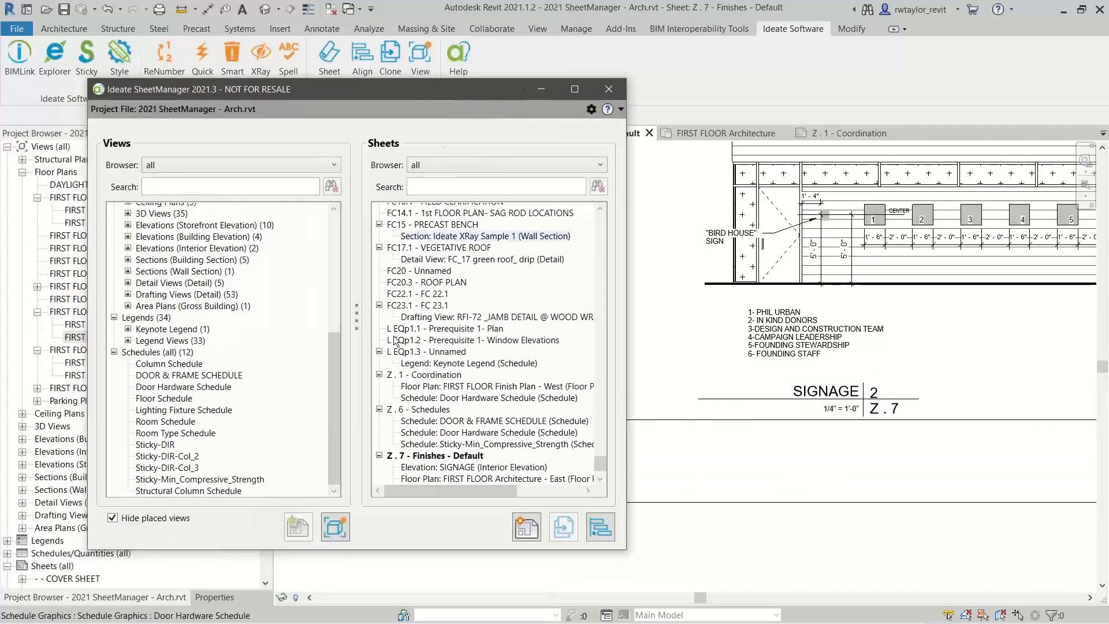
{"action": "left_click", "coordinate": [440, 468]}
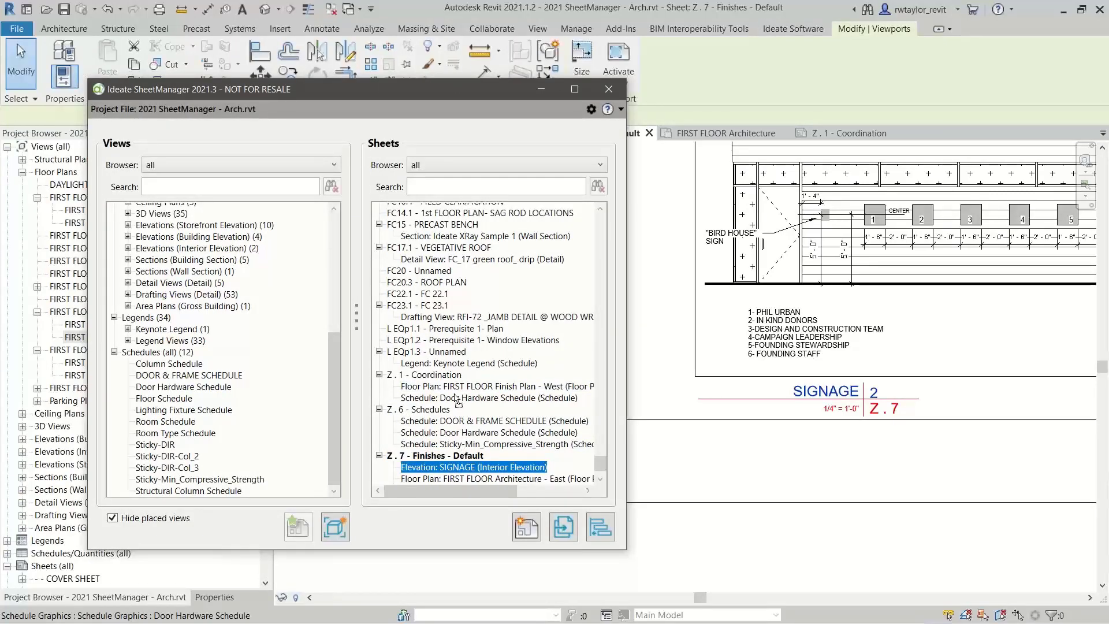
{"action": "left_click", "coordinate": [434, 375]}
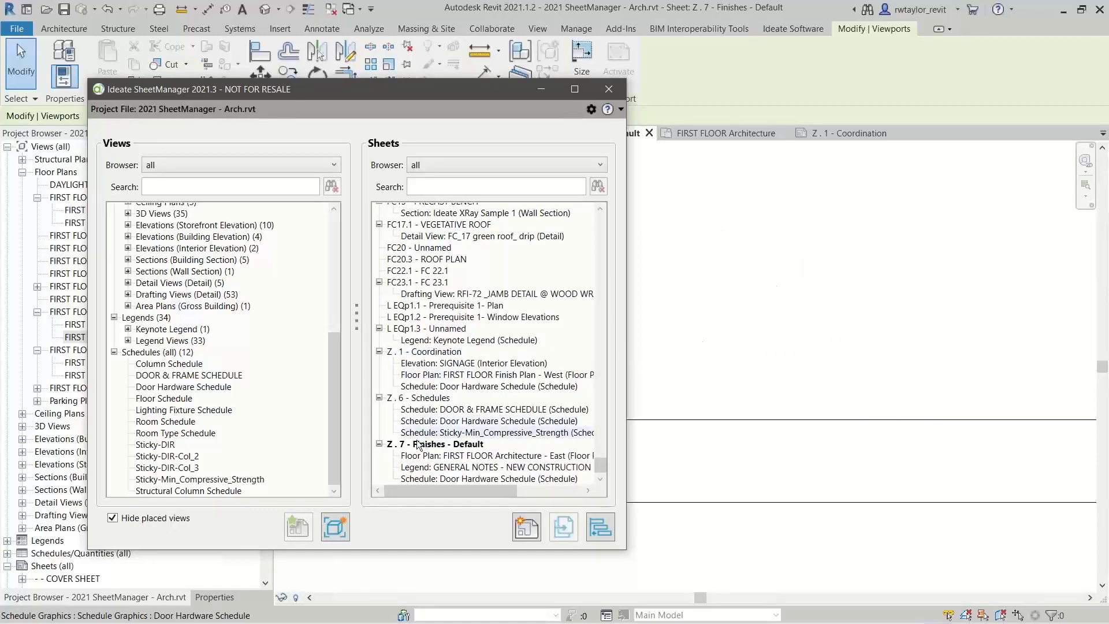
Open sheet Z . 1 - Coordination and move the finish plan viewport to the upper-left area inside the title block
{"action": "double_click", "coordinate": [429, 352]}
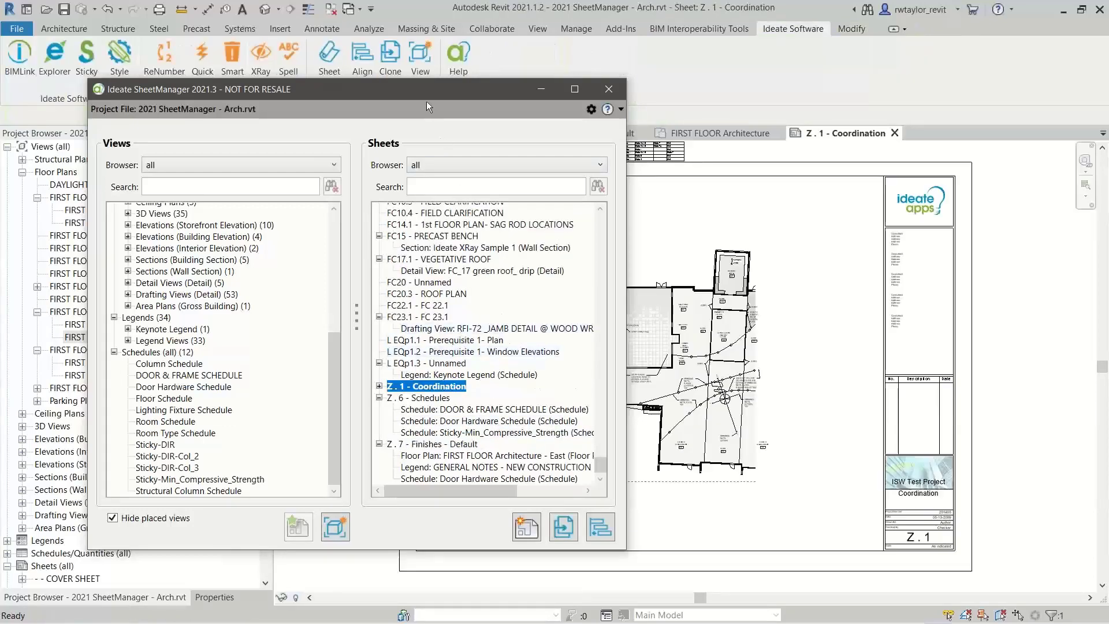
{"action": "left_click_drag", "start_coordinate": [426, 102], "coordinate": [591, 601]}
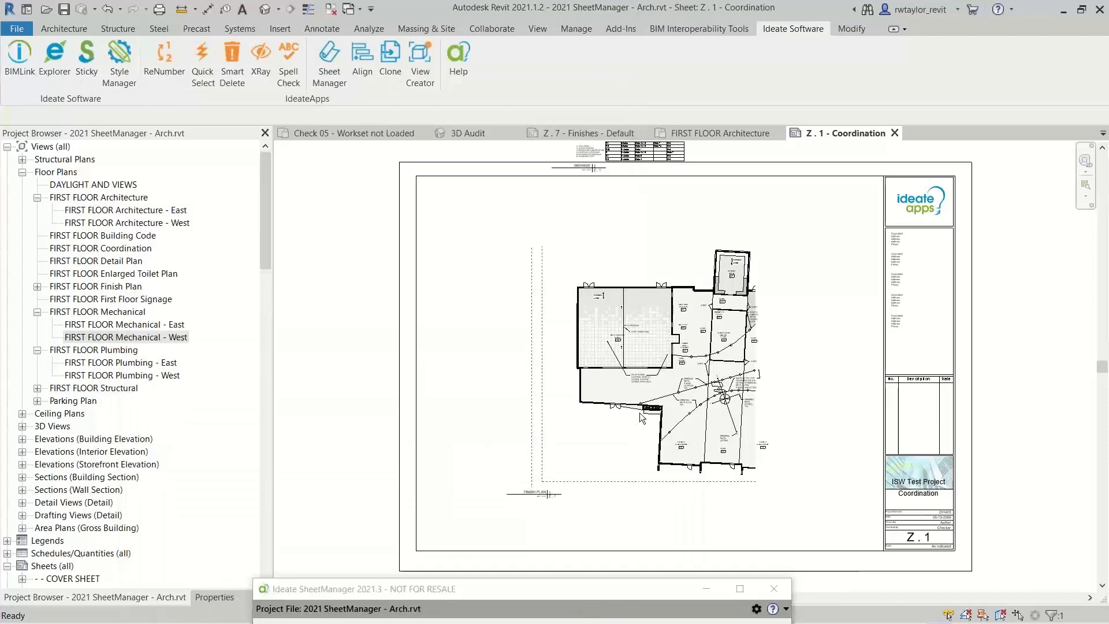
{"action": "left_click_drag", "start_coordinate": [642, 412], "coordinate": [563, 350]}
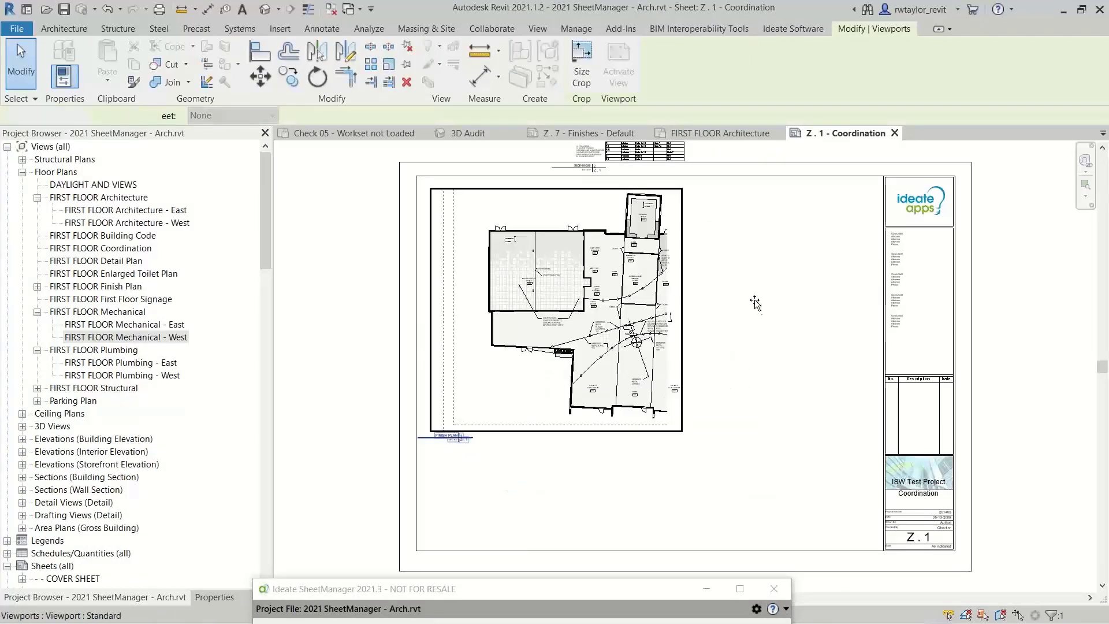
{"action": "left_click", "coordinate": [771, 334]}
Move the door hardware schedule and the SIGNAGE viewport from above the sheet to side by side below the finish plan
{"action": "scroll", "coordinate": [771, 334], "scroll_direction": "down", "scroll_amount": 2}
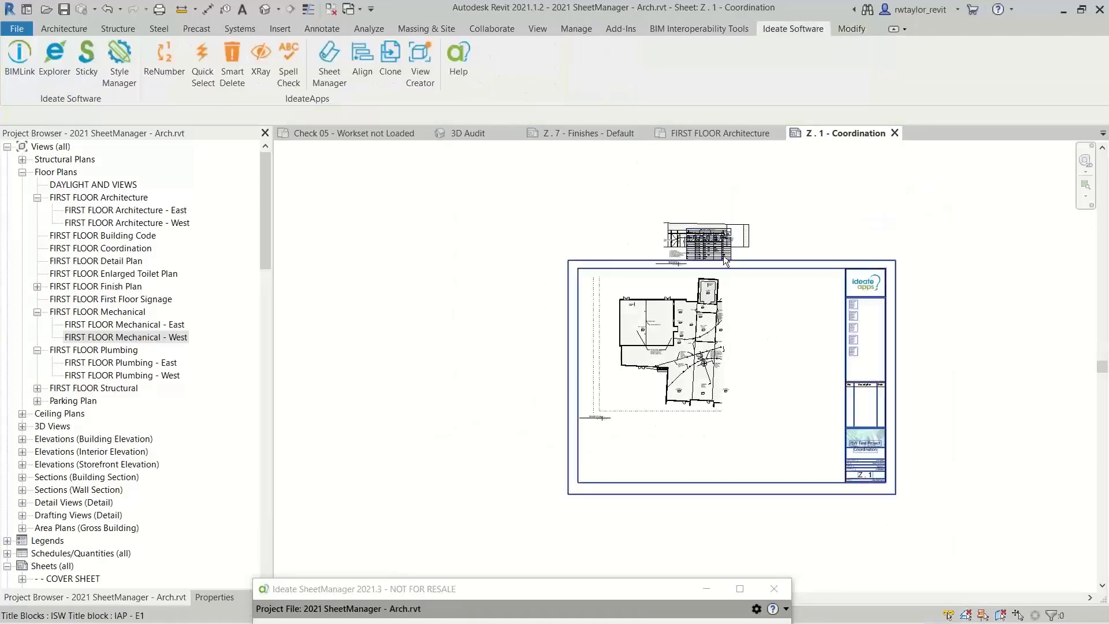
{"action": "left_click_drag", "start_coordinate": [725, 260], "coordinate": [625, 458]}
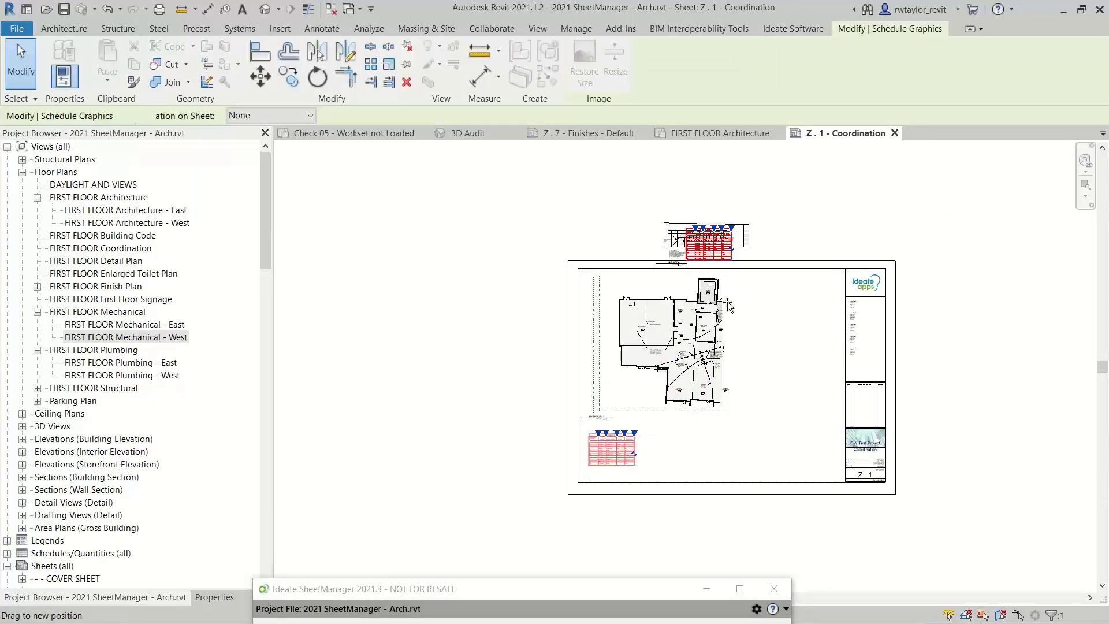
{"action": "left_click", "coordinate": [732, 247]}
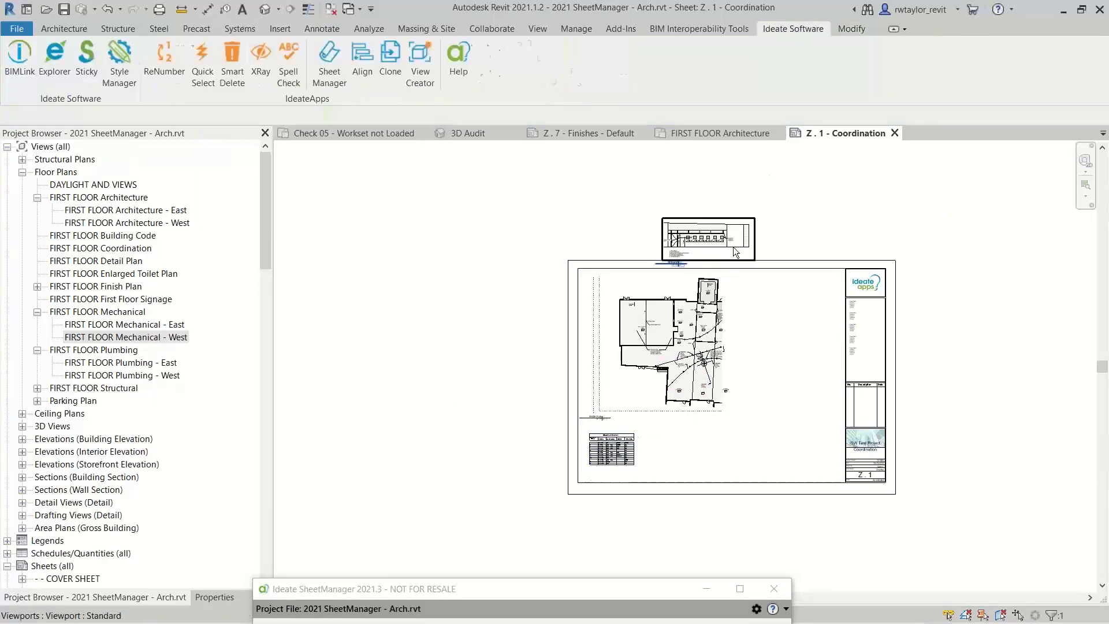
{"action": "left_click_drag", "start_coordinate": [732, 247], "coordinate": [738, 452]}
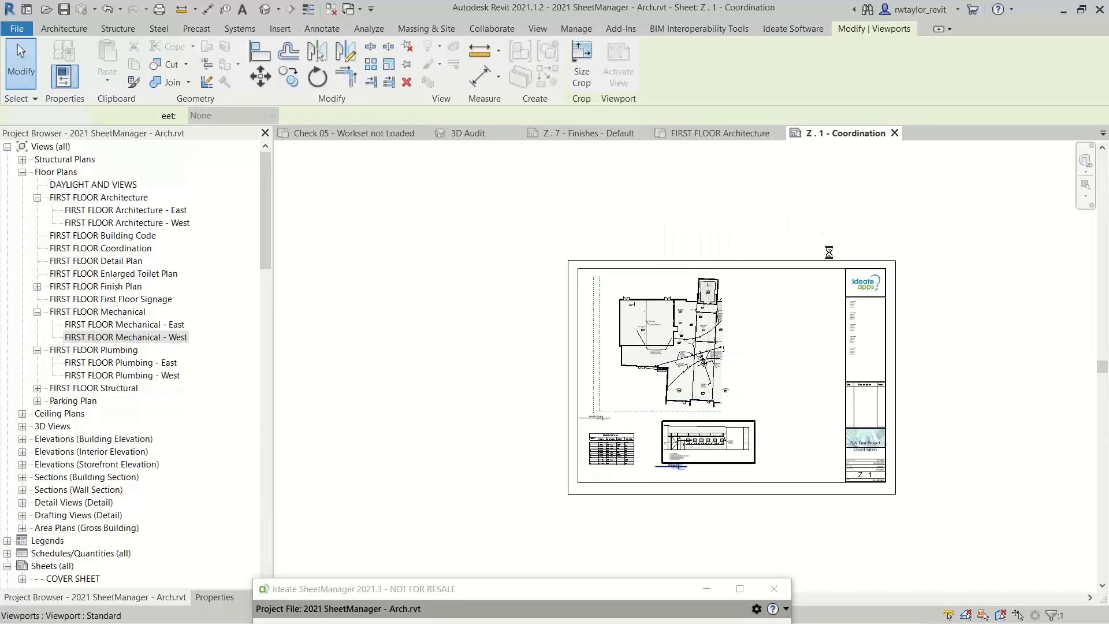
{"action": "right_click", "coordinate": [815, 231]}
{"action": "left_click", "coordinate": [833, 342]}
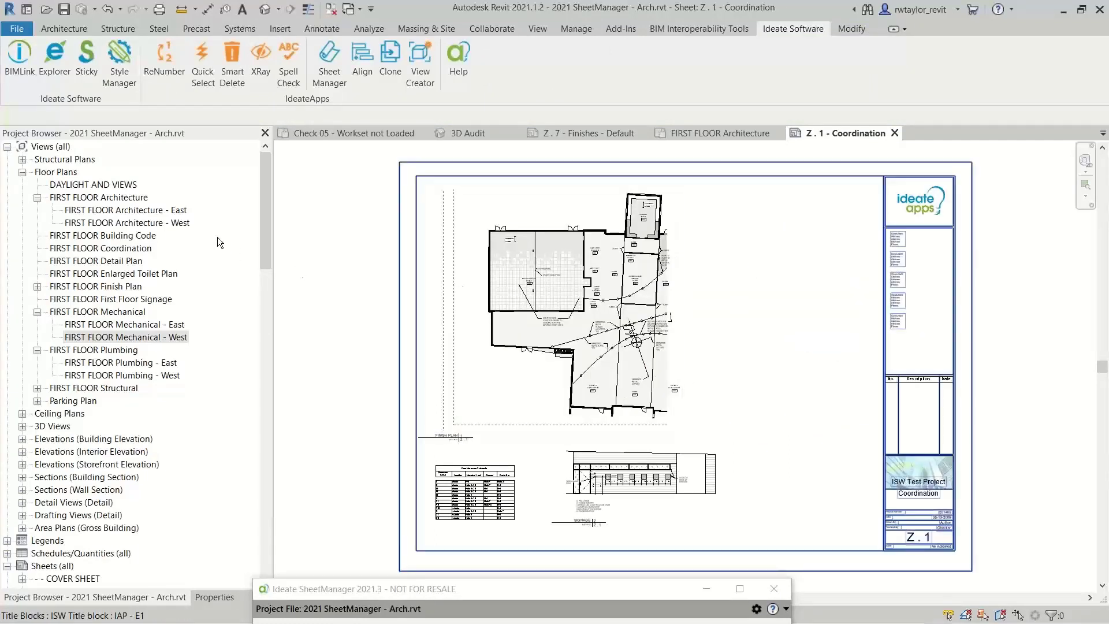
Find sheet Z . 1 - Coordination in the Project Browser and check its Duplicate View options
{"action": "left_click", "coordinate": [22, 172]}
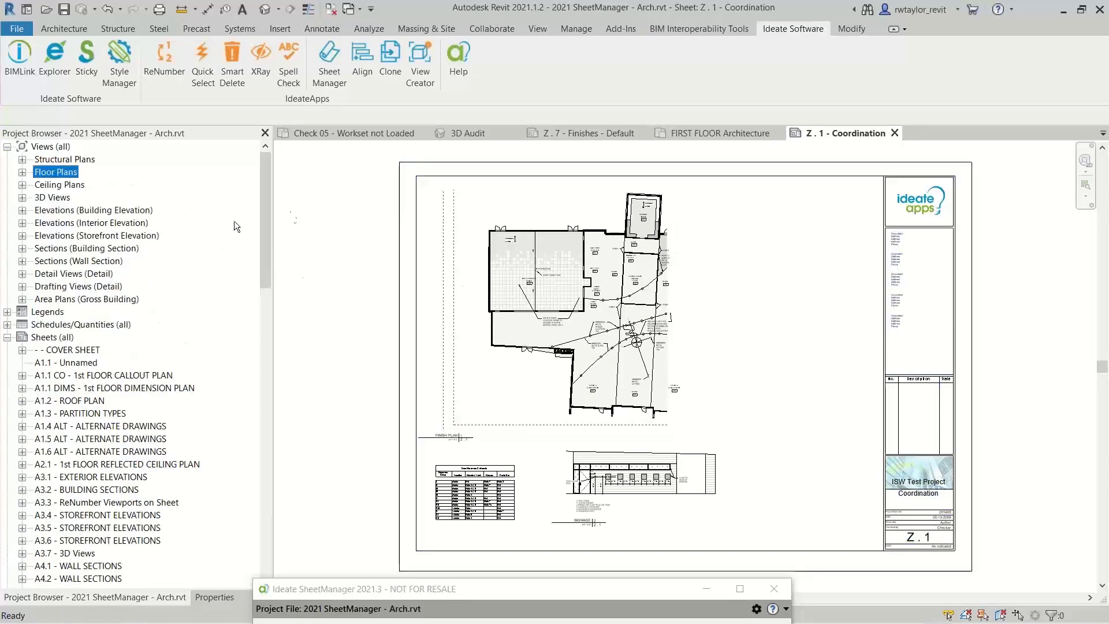
{"action": "left_click_drag", "start_coordinate": [268, 225], "coordinate": [229, 518]}
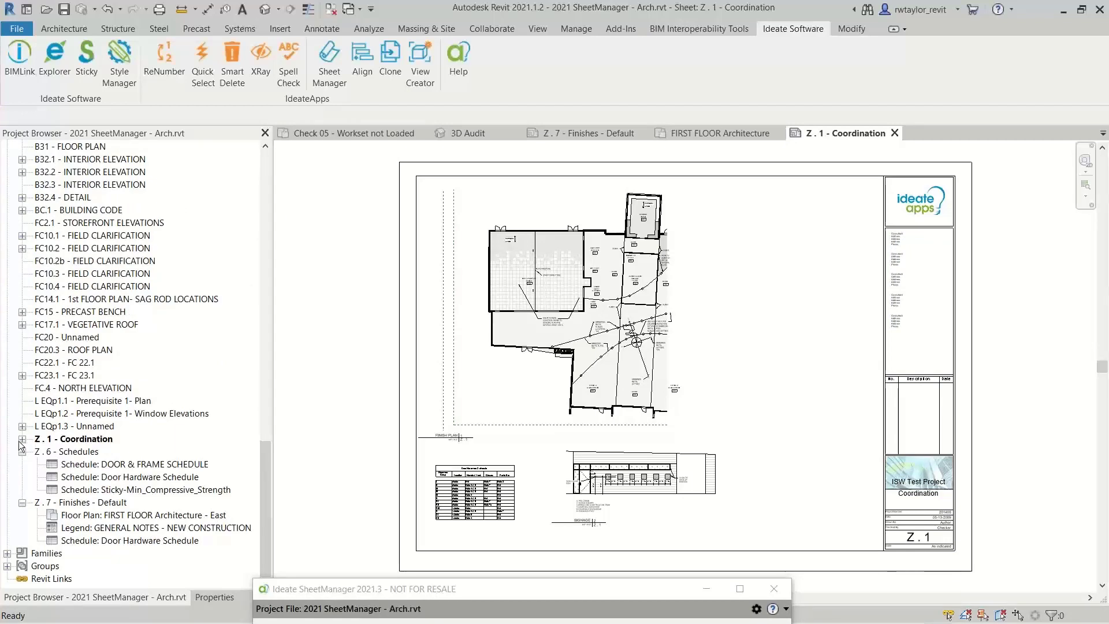
{"action": "left_click", "coordinate": [91, 440]}
{"action": "right_click", "coordinate": [91, 440]}
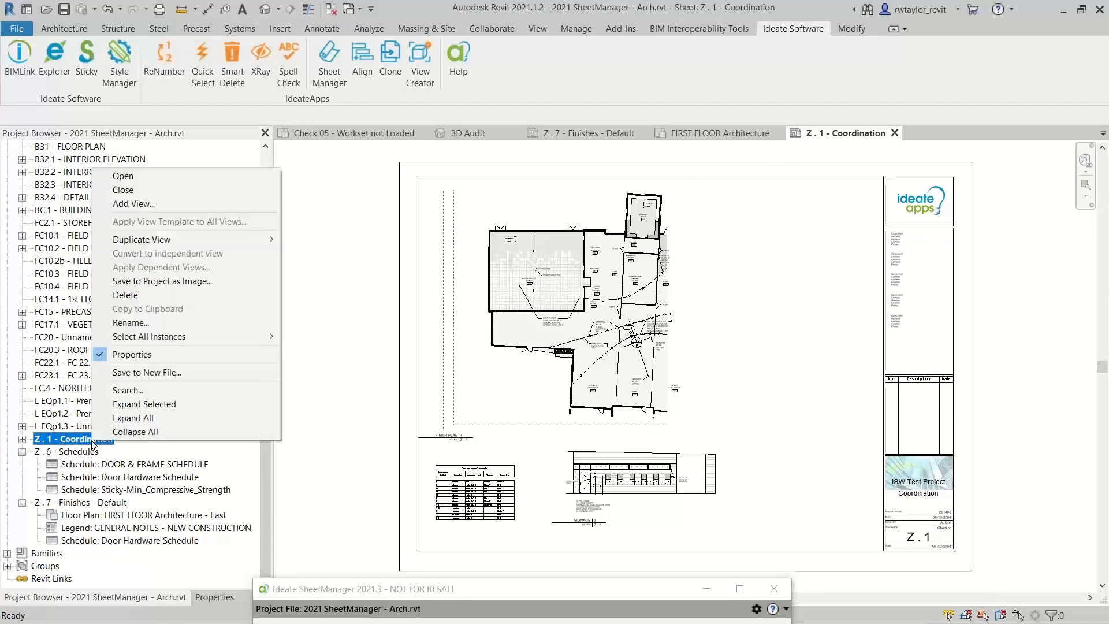
{"action": "mouse_move", "coordinate": [202, 239]}
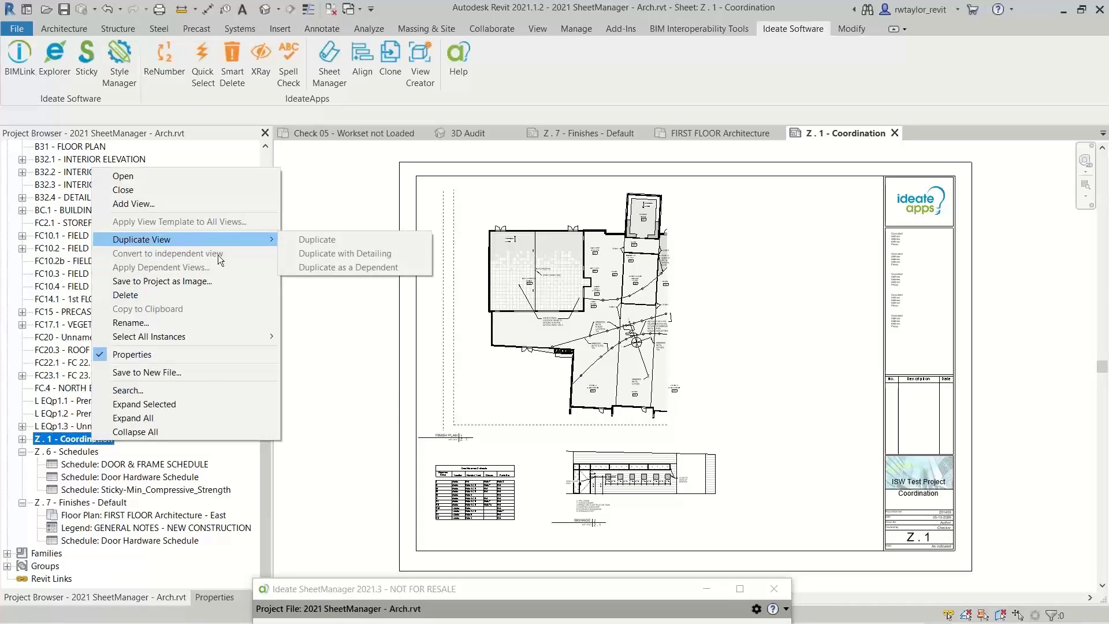
Start cloning sheet Z . 1 - Coordination from SheetManager and name the new sheet Z . 2 Structural
{"action": "left_click_drag", "start_coordinate": [470, 590], "coordinate": [346, 66]}
{"action": "left_click", "coordinate": [463, 361]}
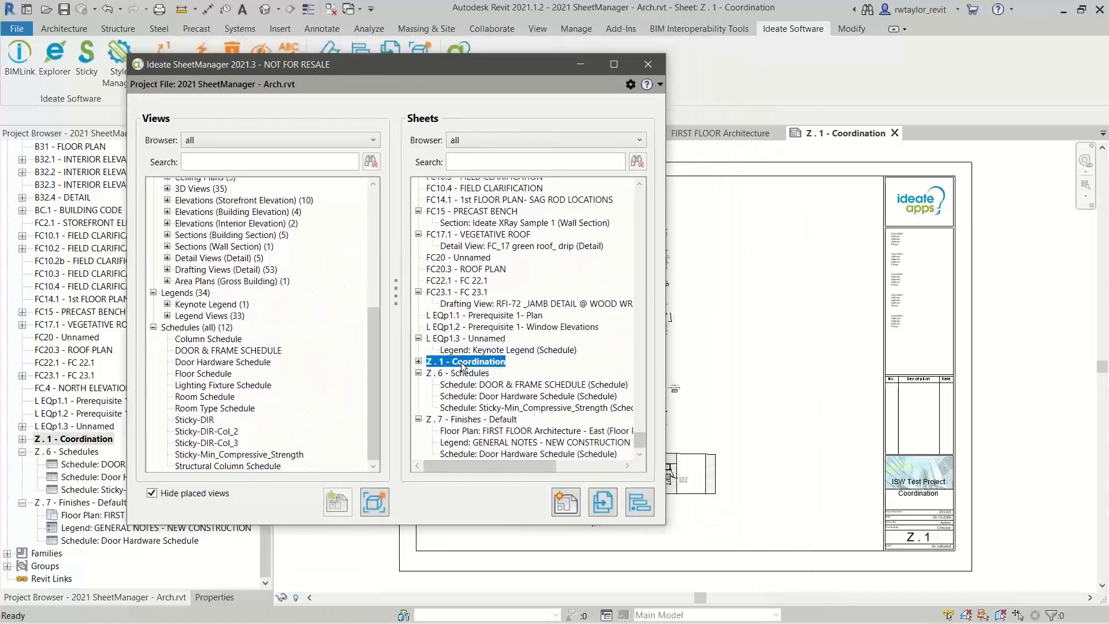
{"action": "left_click", "coordinate": [603, 502]}
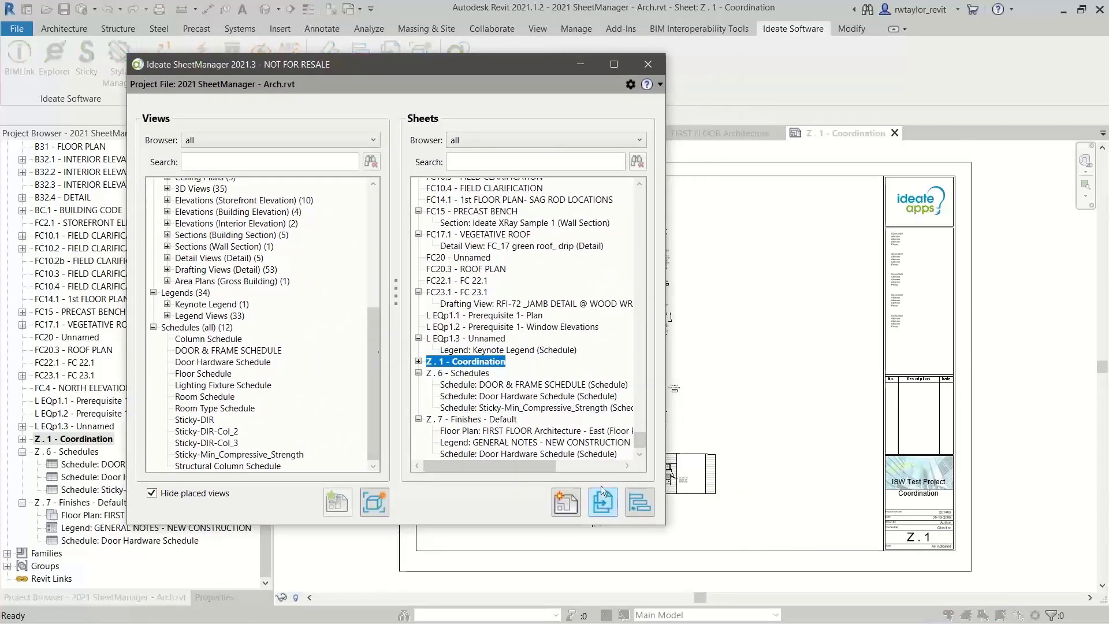
{"action": "mouse_move", "coordinate": [491, 137]}
{"action": "left_mouse_down"}
{"action": "mouse_move", "coordinate": [634, 52]}
{"action": "mouse_move", "coordinate": [636, 36]}
{"action": "left_mouse_up"}
{"action": "left_click", "coordinate": [591, 232]}
{"action": "left_click_drag", "start_coordinate": [591, 232], "coordinate": [477, 237]}
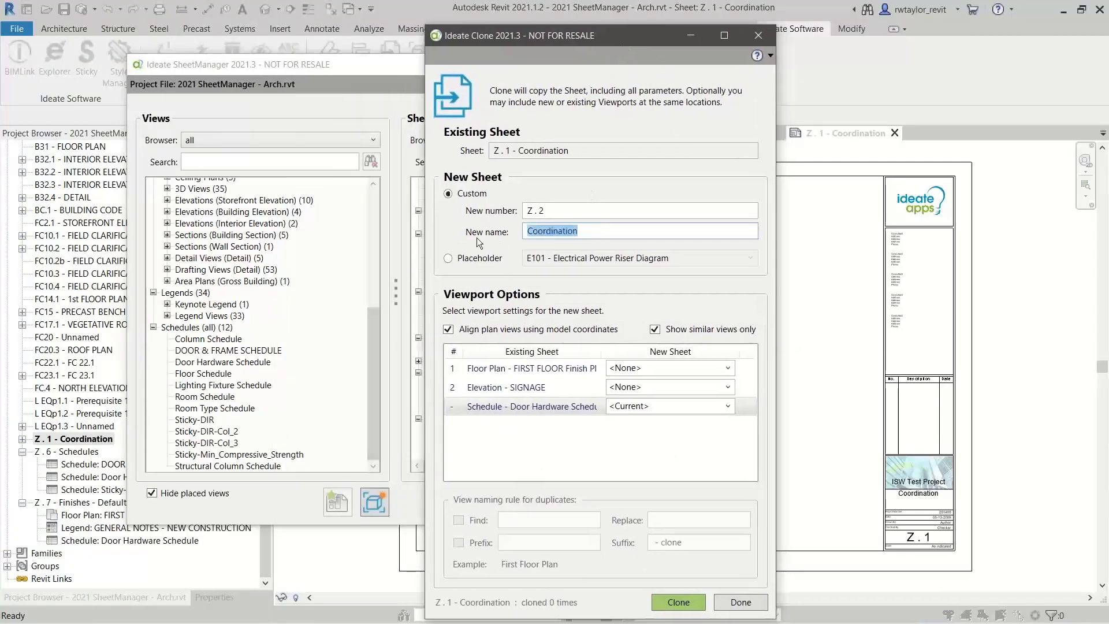
{"action": "type", "text": "S"}
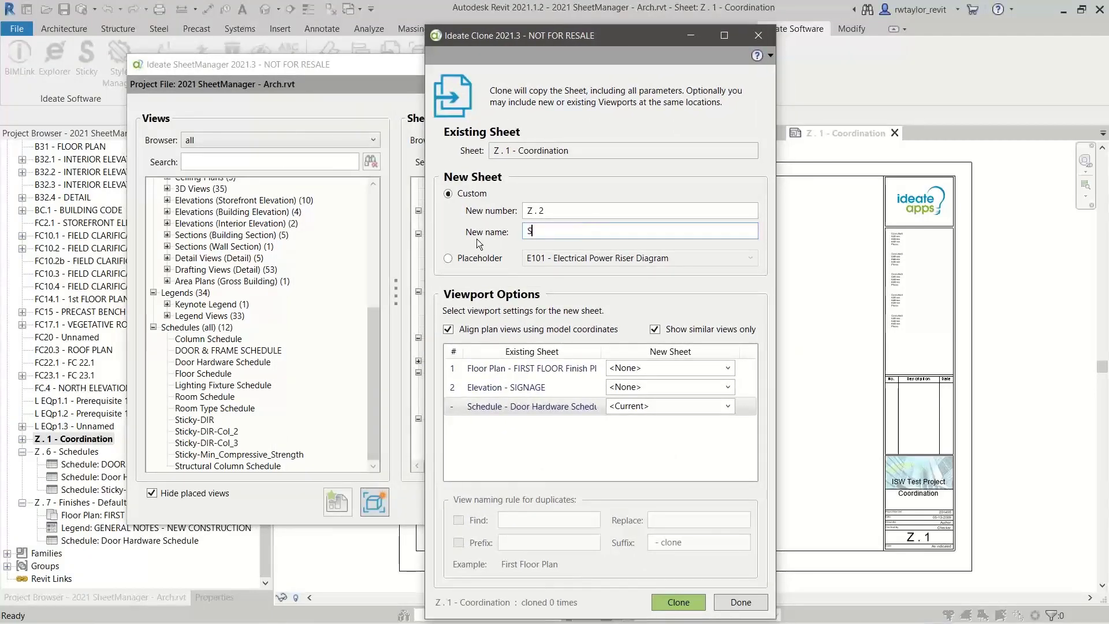
{"action": "type", "text": "tructural"}
Assign FIRST FLOOR Structural - West to the clone's finish plan viewport and stop limiting the view choices to similar views
{"action": "left_click_drag", "start_coordinate": [775, 405], "coordinate": [935, 399]}
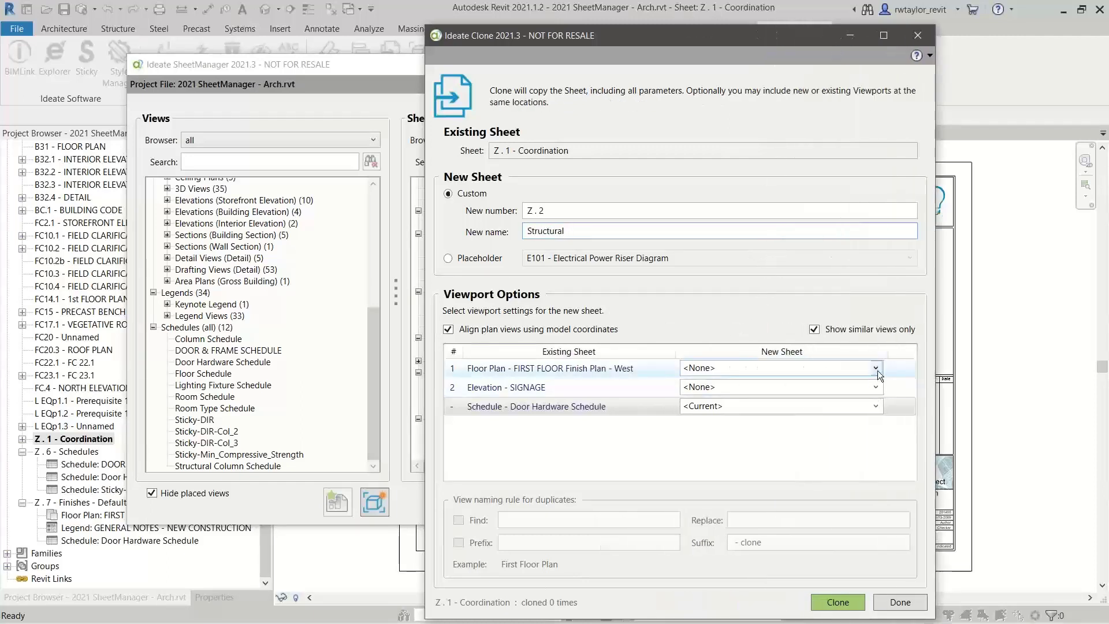
{"action": "left_click", "coordinate": [876, 369]}
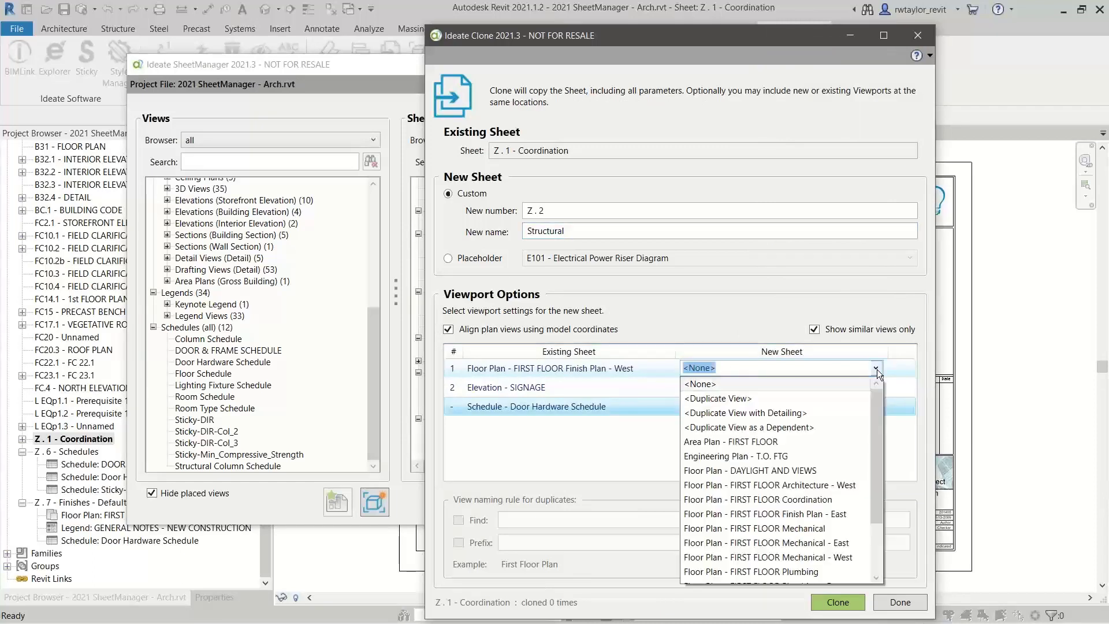
{"action": "left_click_drag", "start_coordinate": [873, 424], "coordinate": [860, 500]}
{"action": "left_click", "coordinate": [819, 572]}
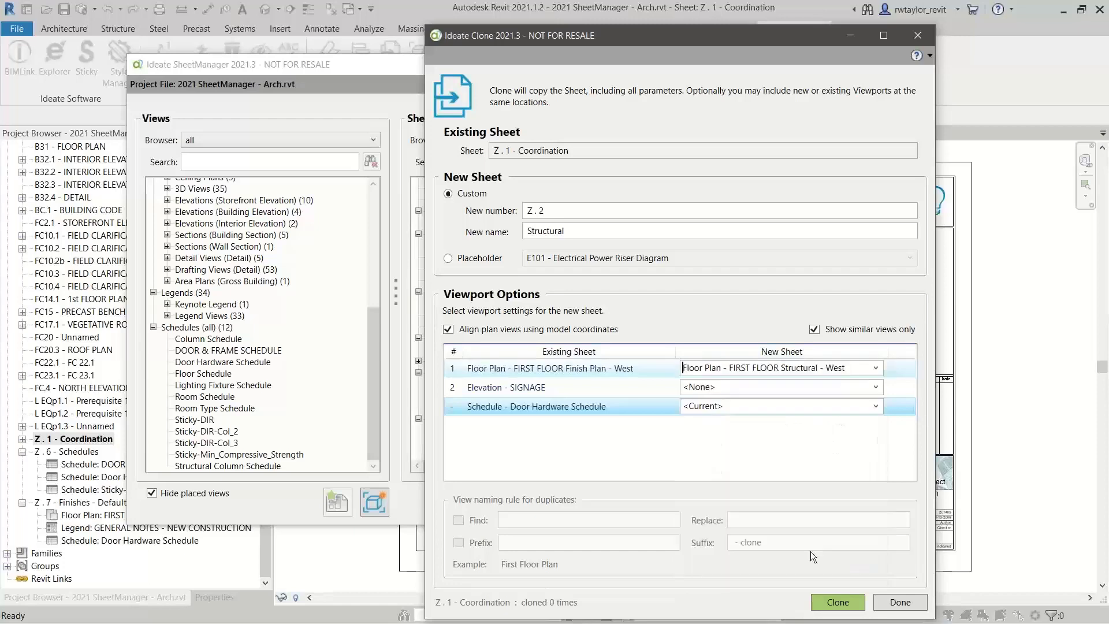
{"action": "left_click", "coordinate": [814, 328]}
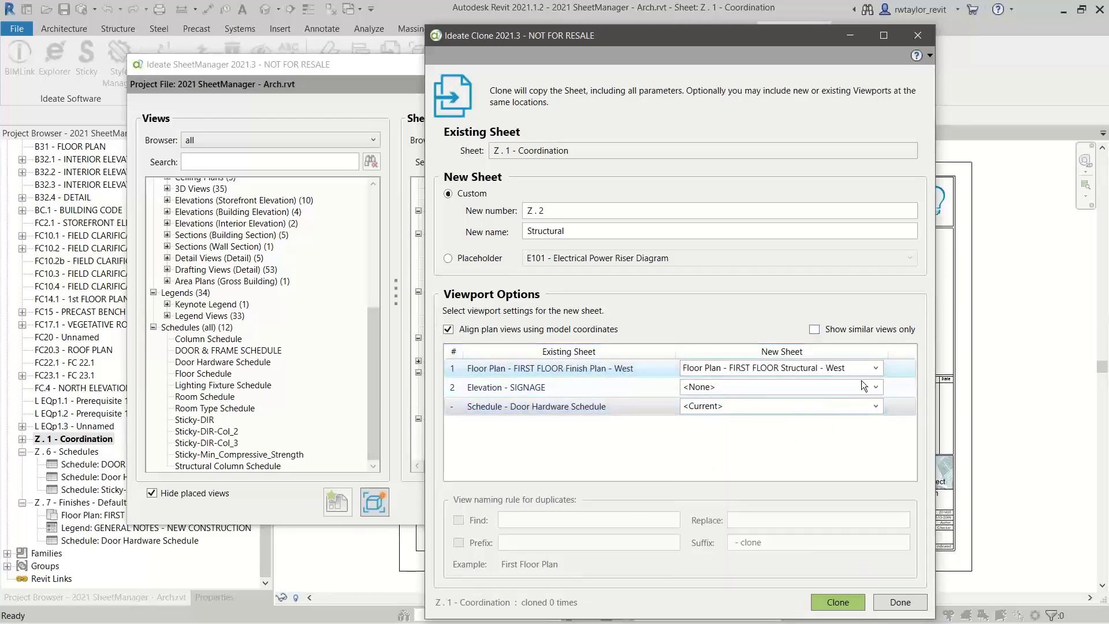
Assign the West Elevation for Structure view to the clone's SIGNAGE viewport and limit the view choices to similar views again
{"action": "left_click", "coordinate": [876, 387]}
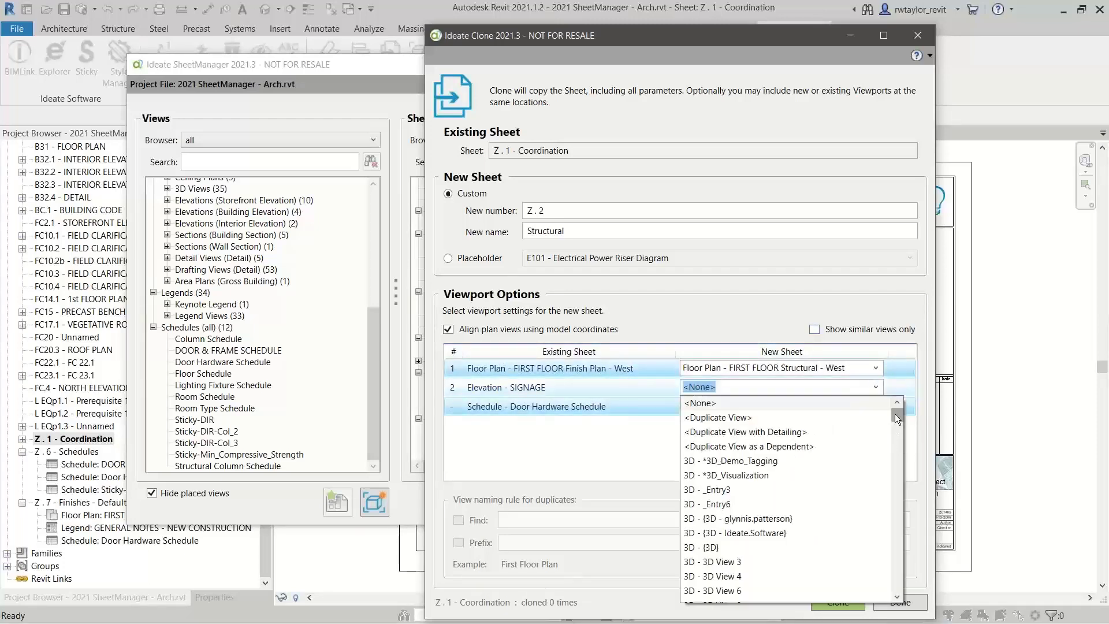
{"action": "left_click_drag", "start_coordinate": [895, 413], "coordinate": [861, 512]}
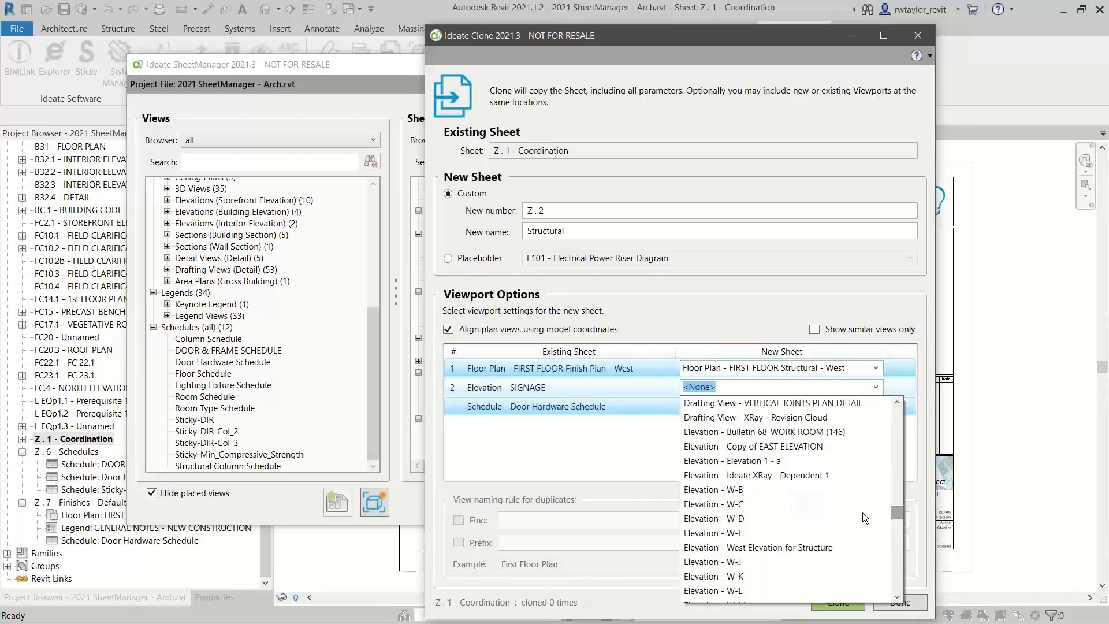
{"action": "left_click", "coordinate": [829, 547]}
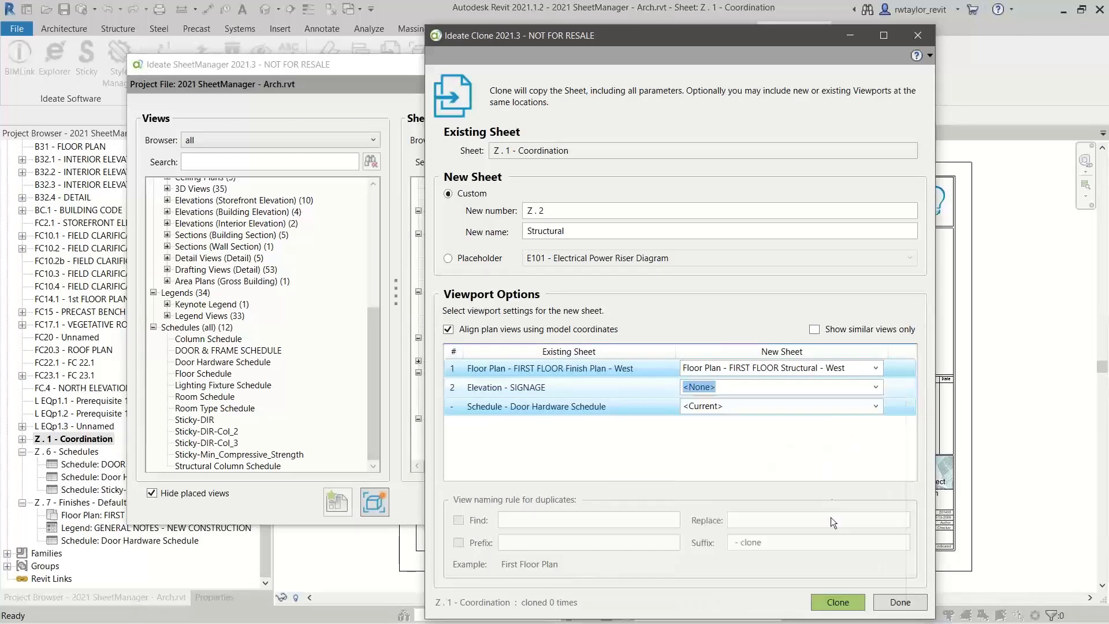
{"action": "left_click", "coordinate": [817, 331]}
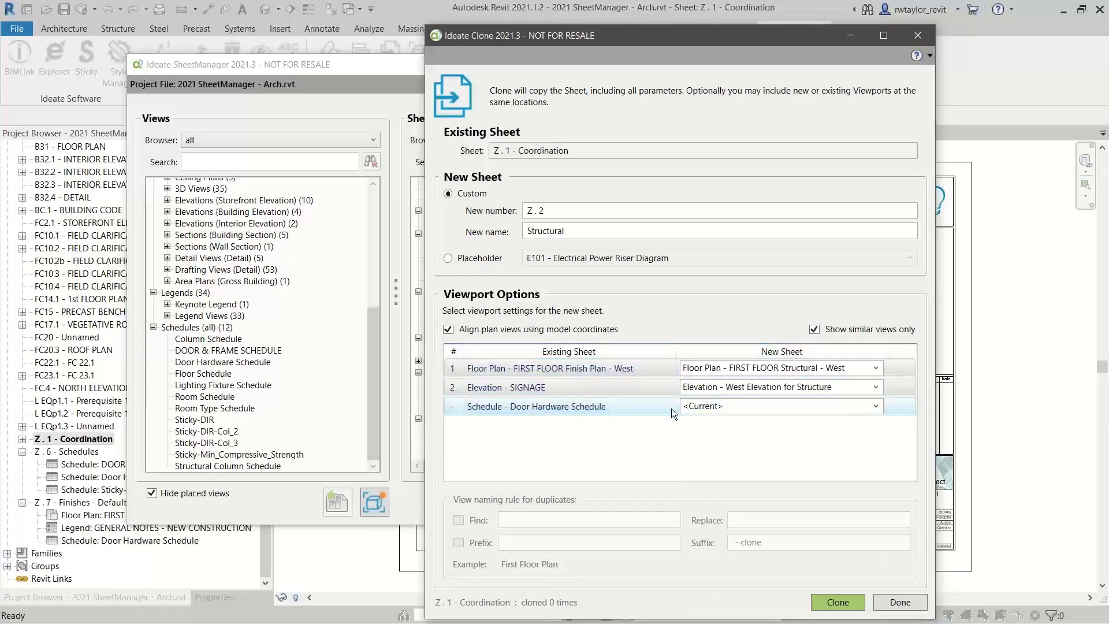
Replace the clone's Door Hardware Schedule with Sticky-Min_Compressive_Strength, create the cloned sheet and finish cloning
{"action": "left_click", "coordinate": [876, 405]}
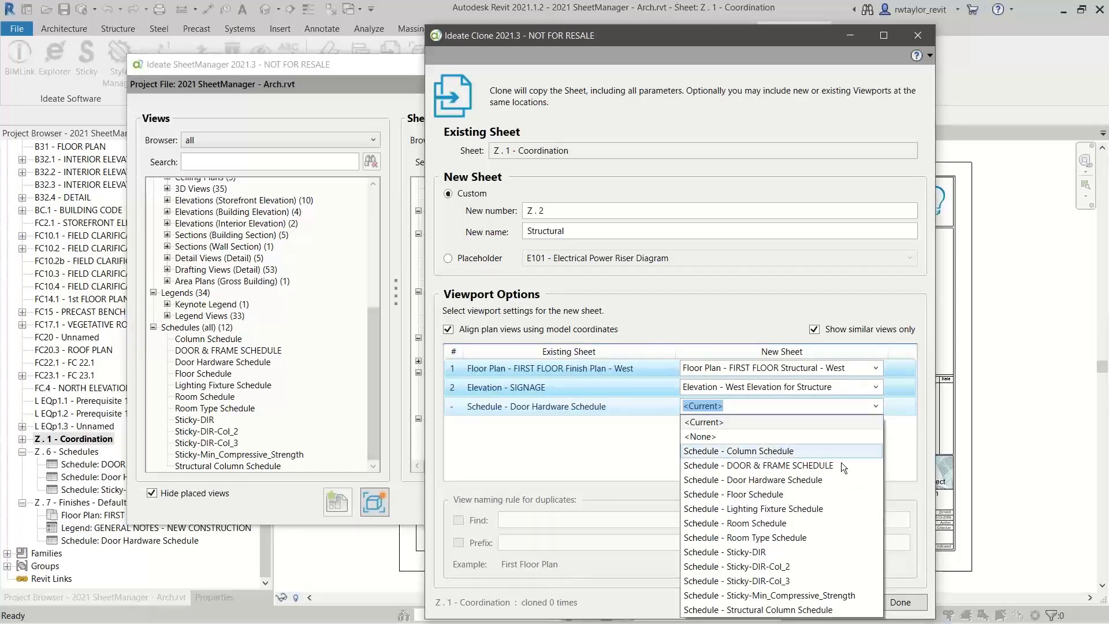
{"action": "left_click", "coordinate": [792, 594]}
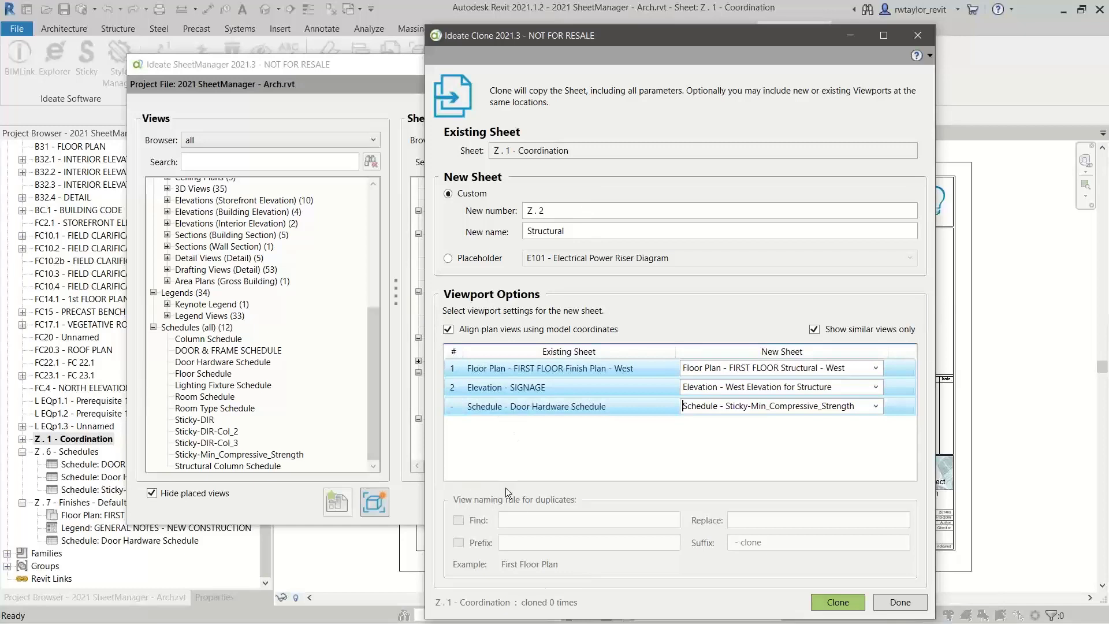
{"action": "left_click", "coordinate": [835, 602]}
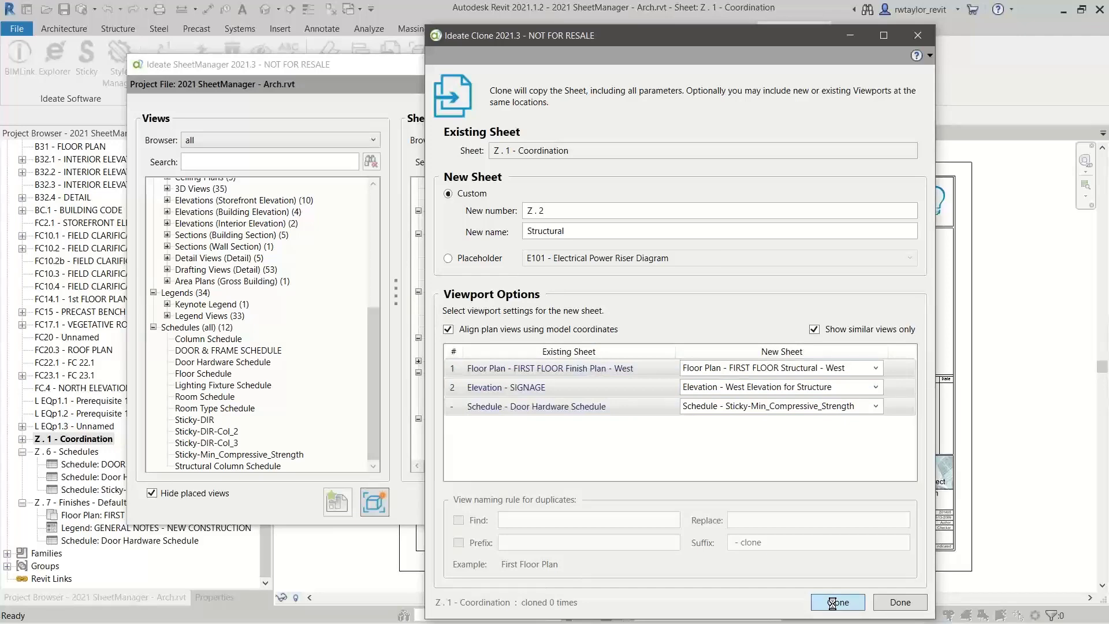
{"action": "left_click", "coordinate": [832, 603]}
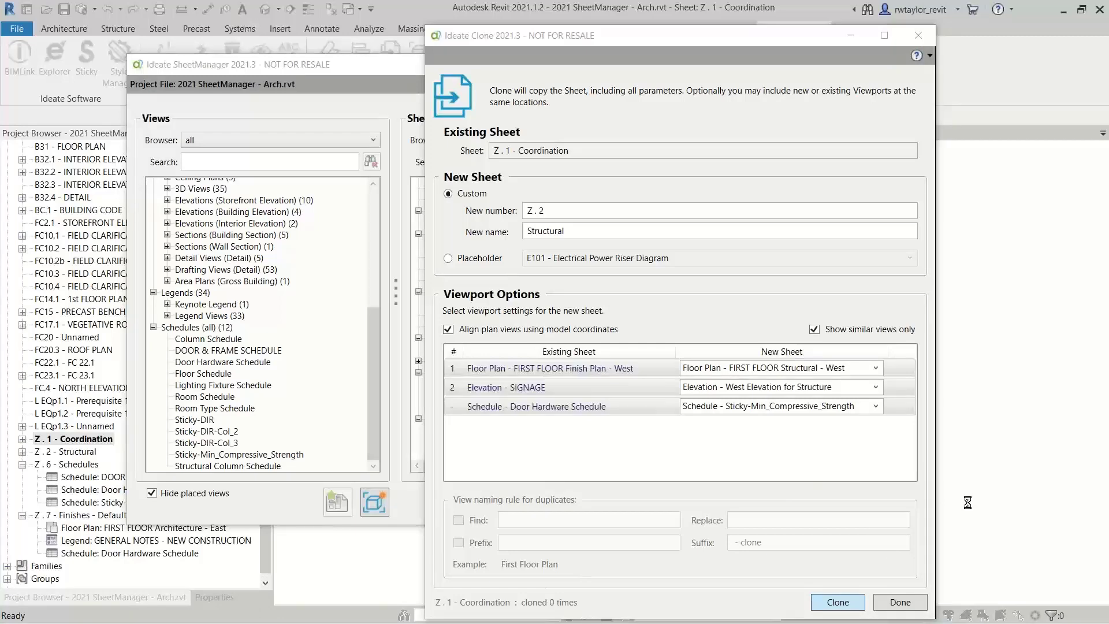
{"action": "left_click", "coordinate": [899, 603]}
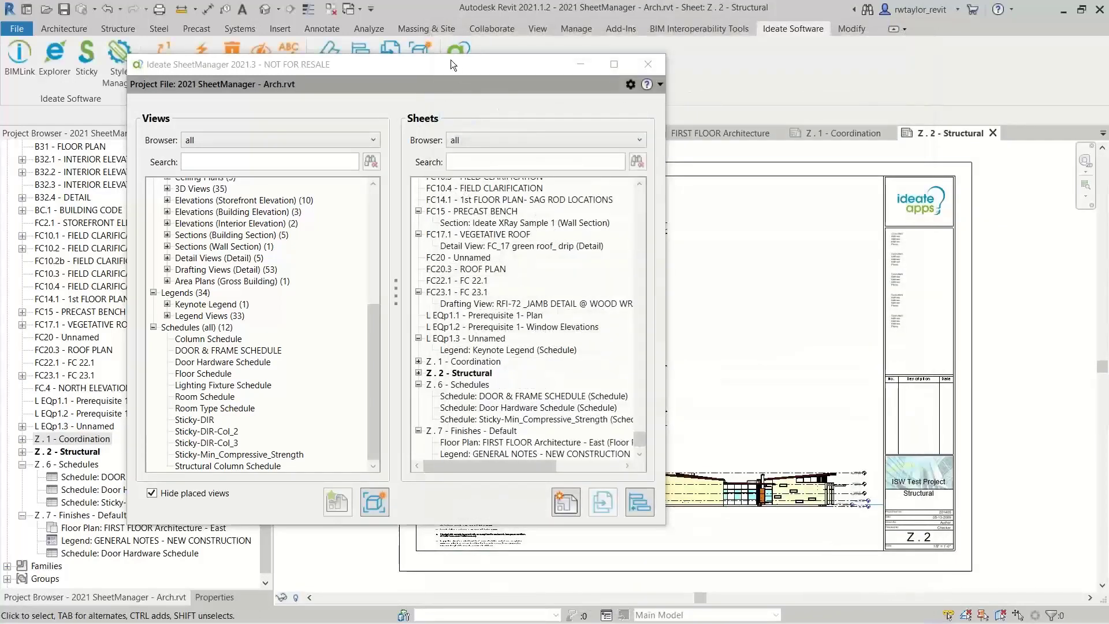
Compare the layout of sheet Z . 1 - Coordination with that of the cloned sheet Z . 2 - Structural
{"action": "left_click_drag", "start_coordinate": [452, 64], "coordinate": [437, 381]}
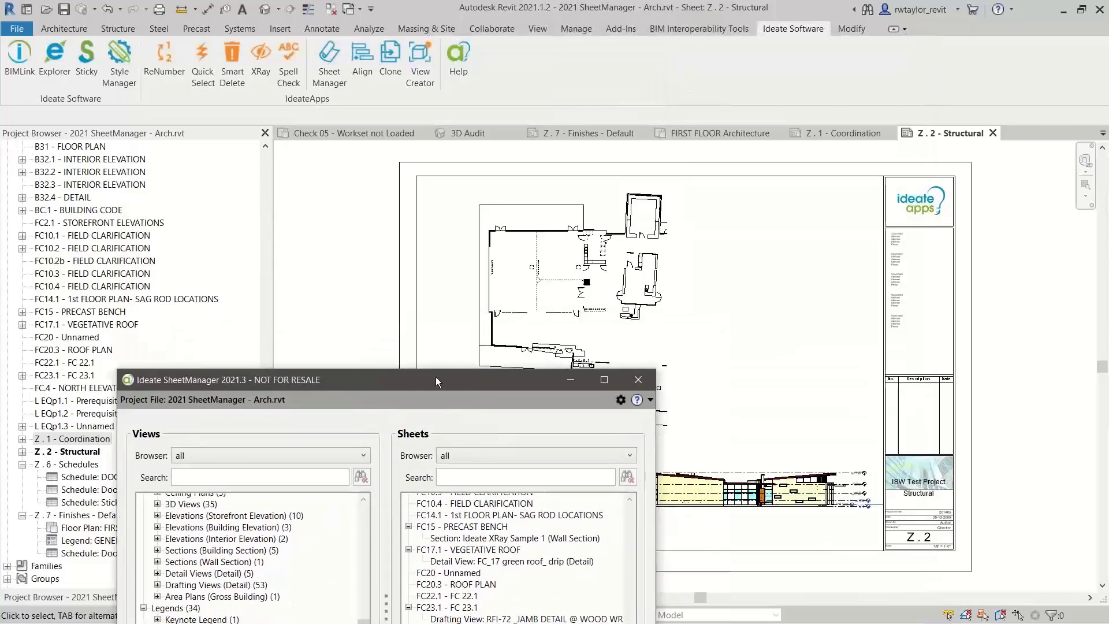
{"action": "left_click", "coordinate": [844, 136]}
{"action": "left_click_drag", "start_coordinate": [447, 400], "coordinate": [596, 599]}
{"action": "left_click", "coordinate": [954, 133]}
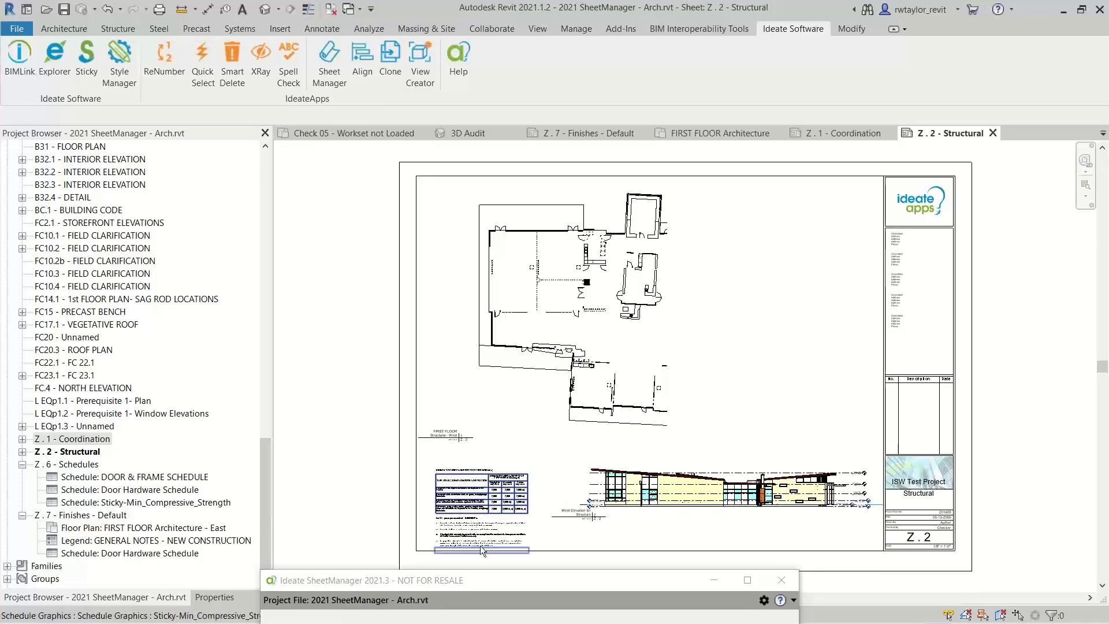
Copy the GENERAL NOTES - NEW CONSTRUCTION legend from sheet Z . 7 - Finishes - Default onto sheet Z . 2 - Structural and close SheetManager
{"action": "left_click_drag", "start_coordinate": [481, 584], "coordinate": [267, 83]}
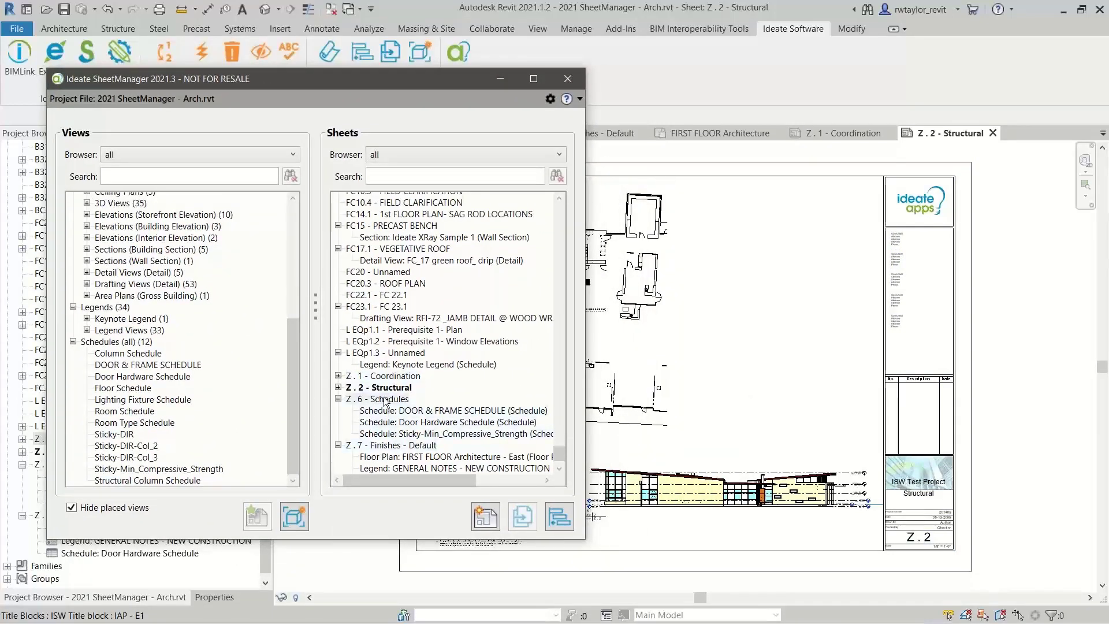
{"action": "left_click", "coordinate": [378, 376]}
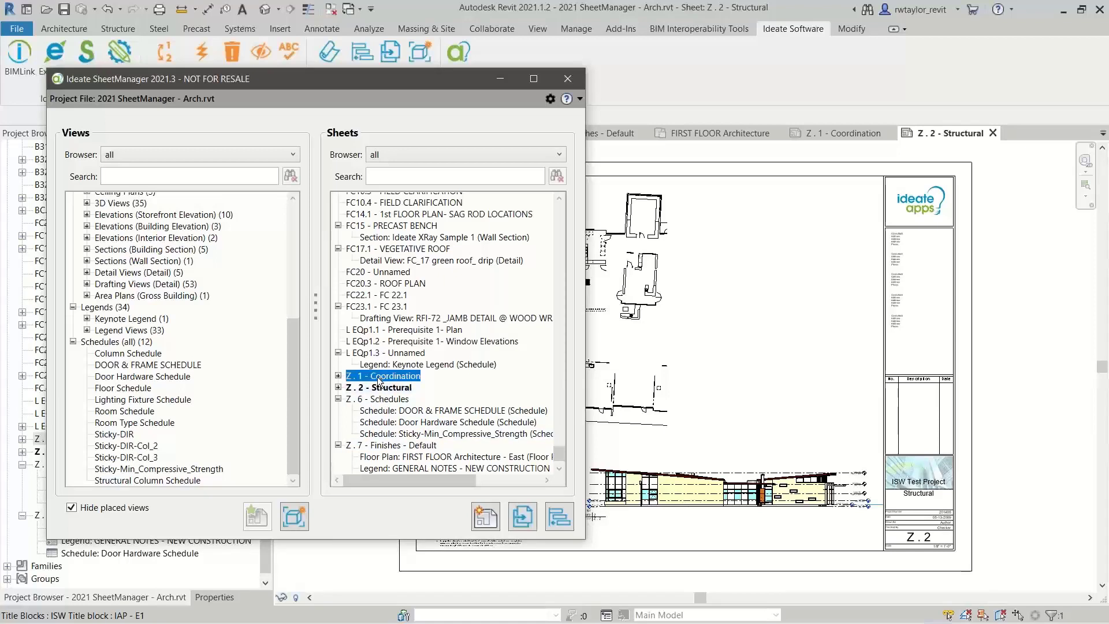
{"action": "left_click", "coordinate": [391, 446]}
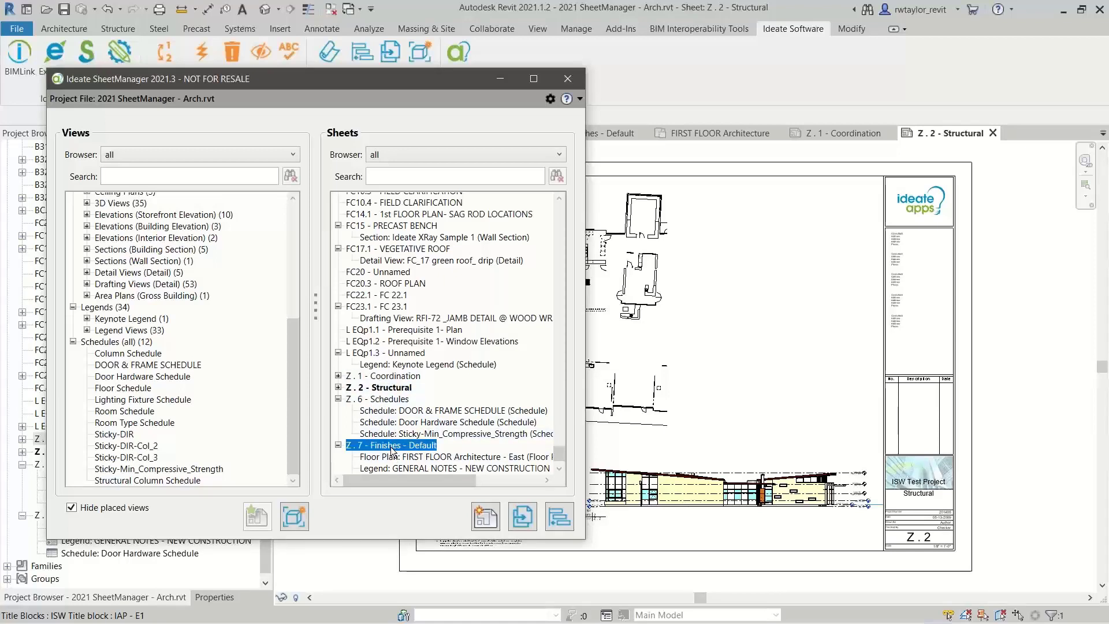
{"action": "left_click", "coordinate": [399, 468]}
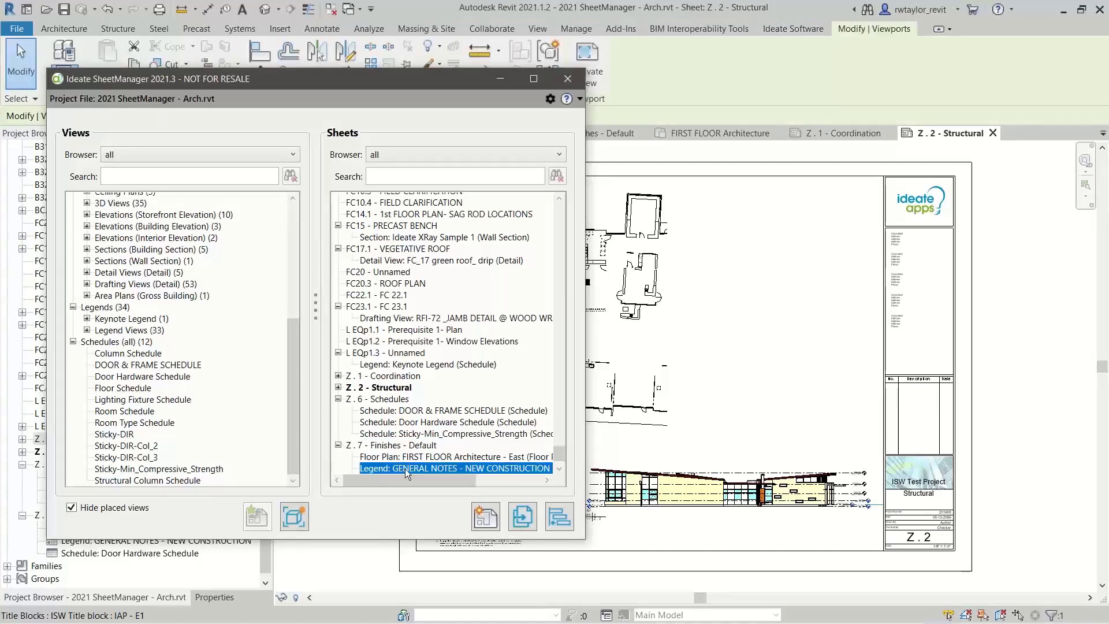
{"action": "right_click", "coordinate": [405, 469]}
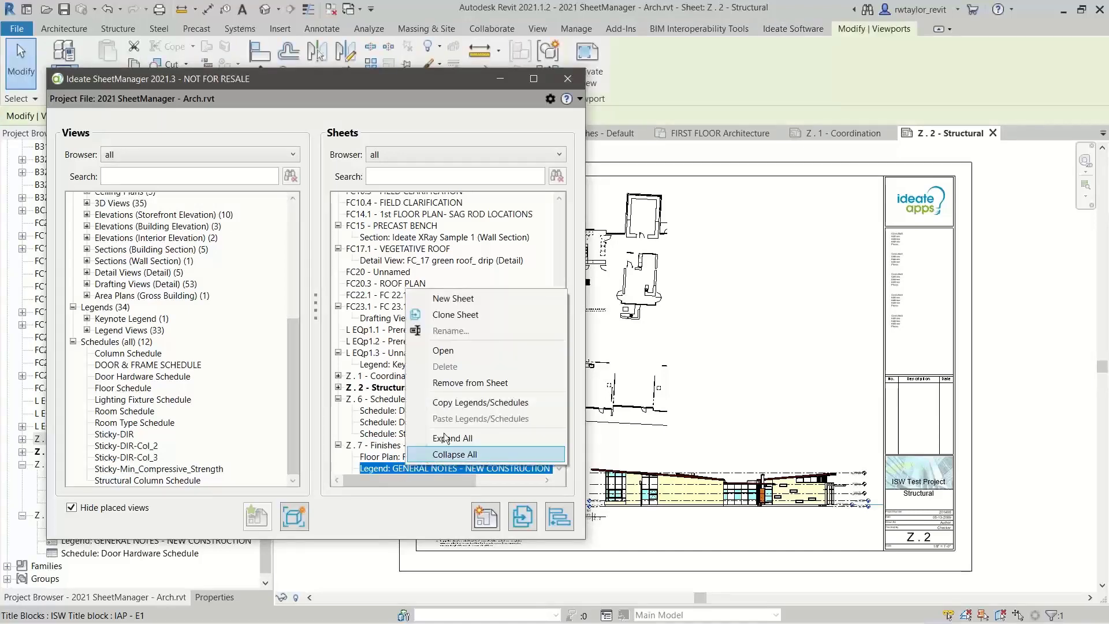
{"action": "left_click", "coordinate": [466, 403]}
{"action": "left_click", "coordinate": [381, 388]}
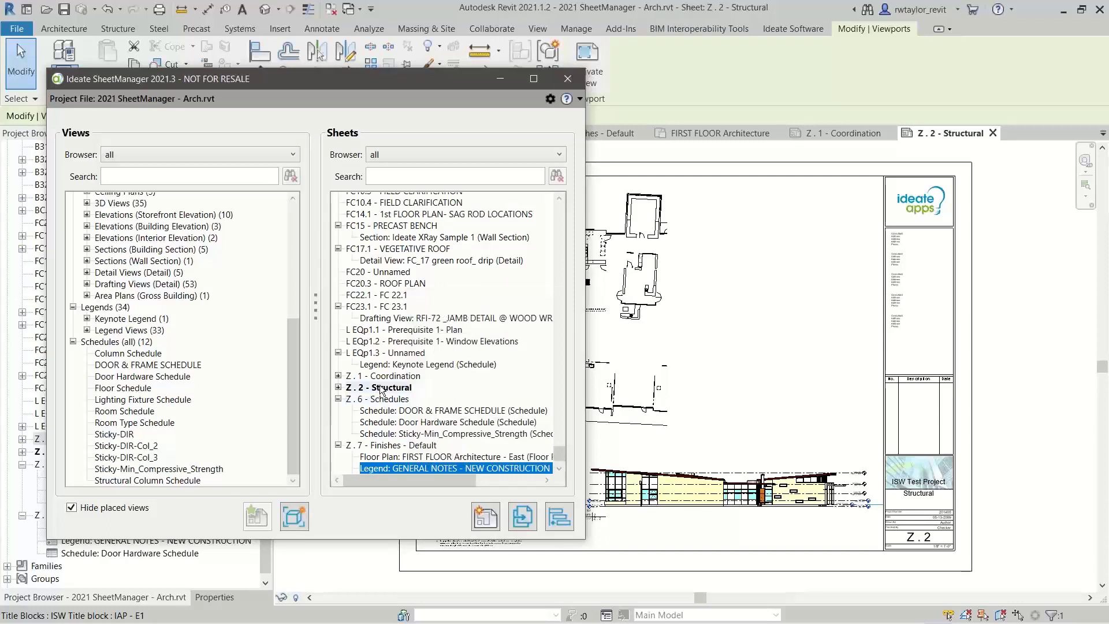
{"action": "right_click", "coordinate": [382, 388]}
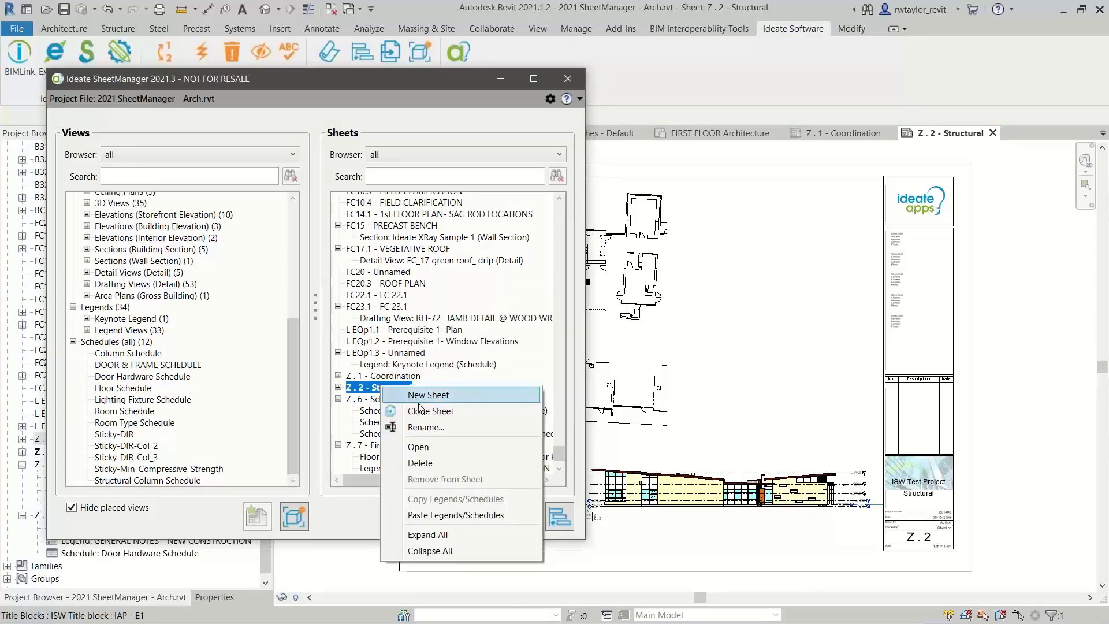
{"action": "left_click", "coordinate": [448, 515]}
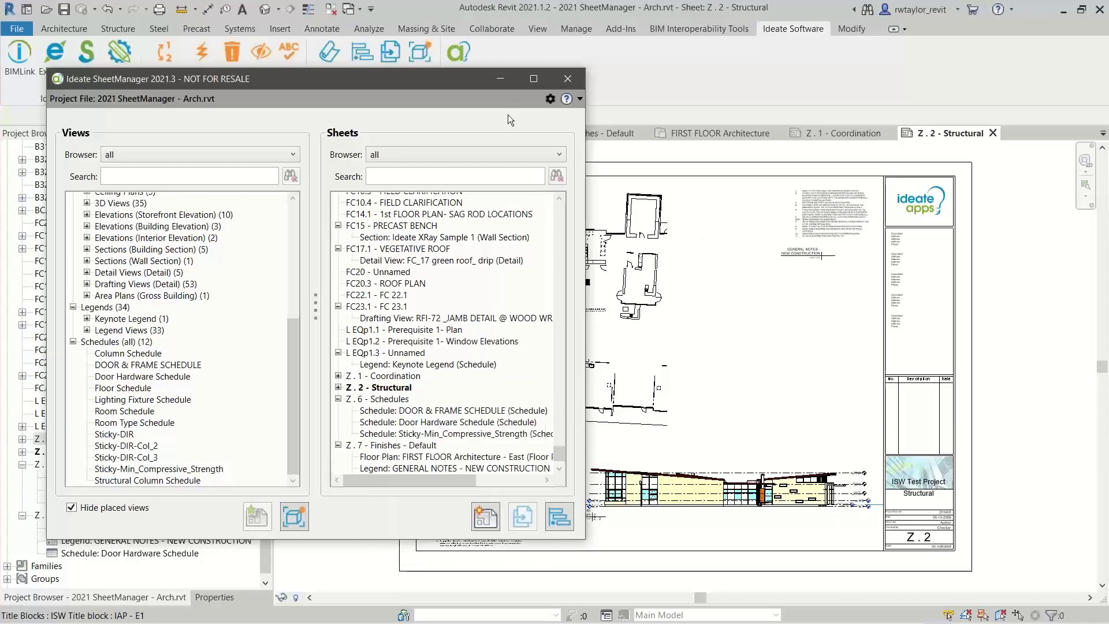
{"action": "left_click", "coordinate": [566, 81]}
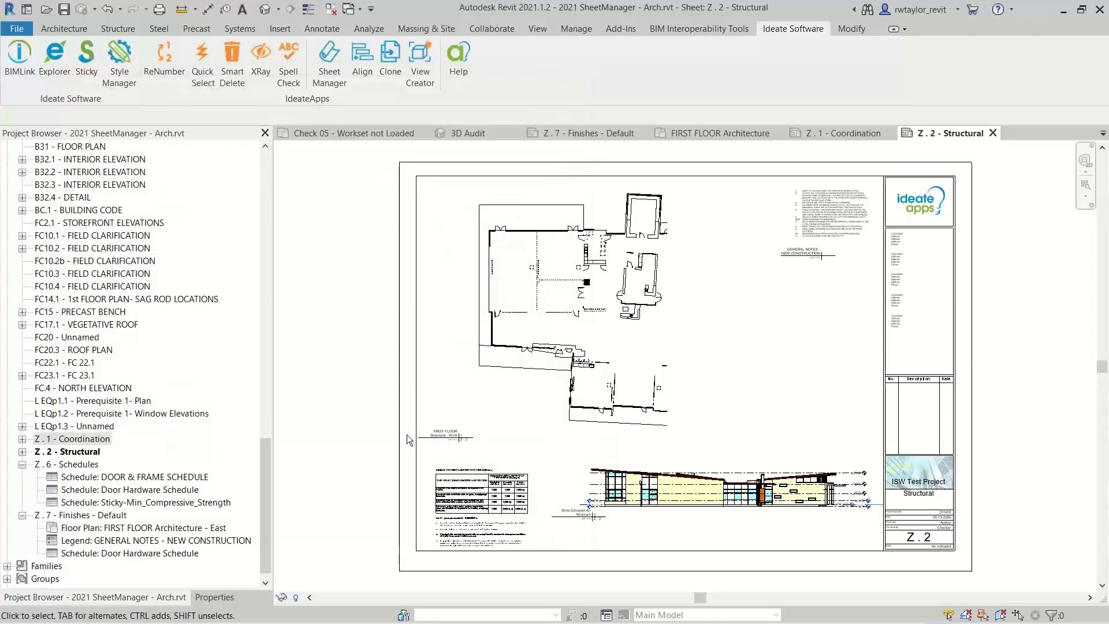
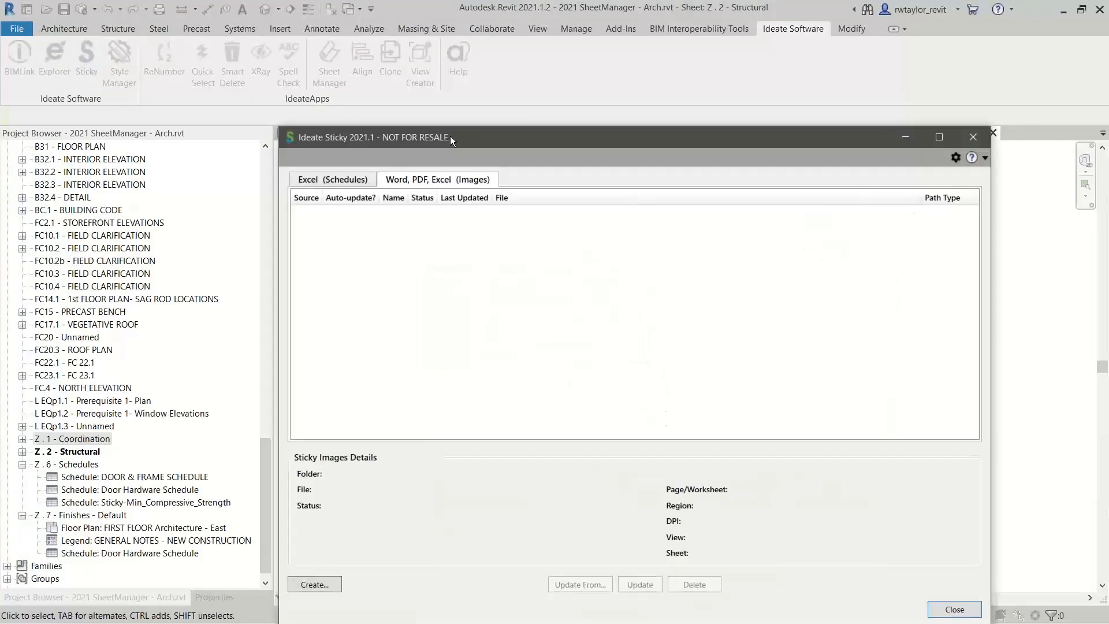
Enable auto-update for the Excel schedules Sticky-DIR, Sticky-DIR-Col_2 and Sticky-DIR-Col_3 in Ideate Sticky and close it
{"action": "left_click_drag", "start_coordinate": [449, 136], "coordinate": [479, 72]}
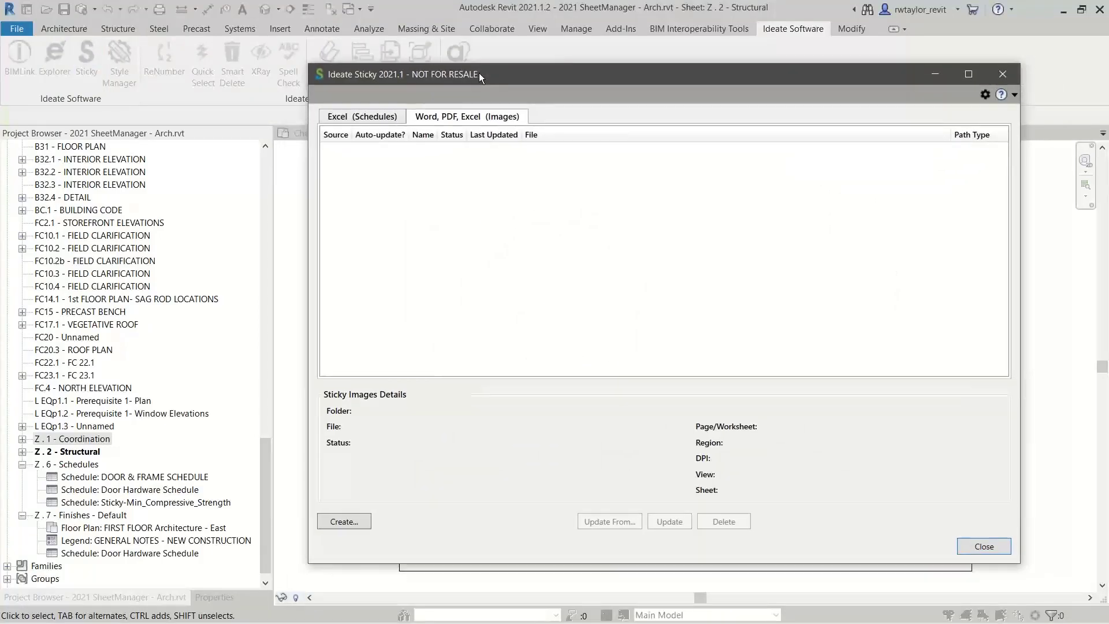
{"action": "left_click", "coordinate": [363, 116]}
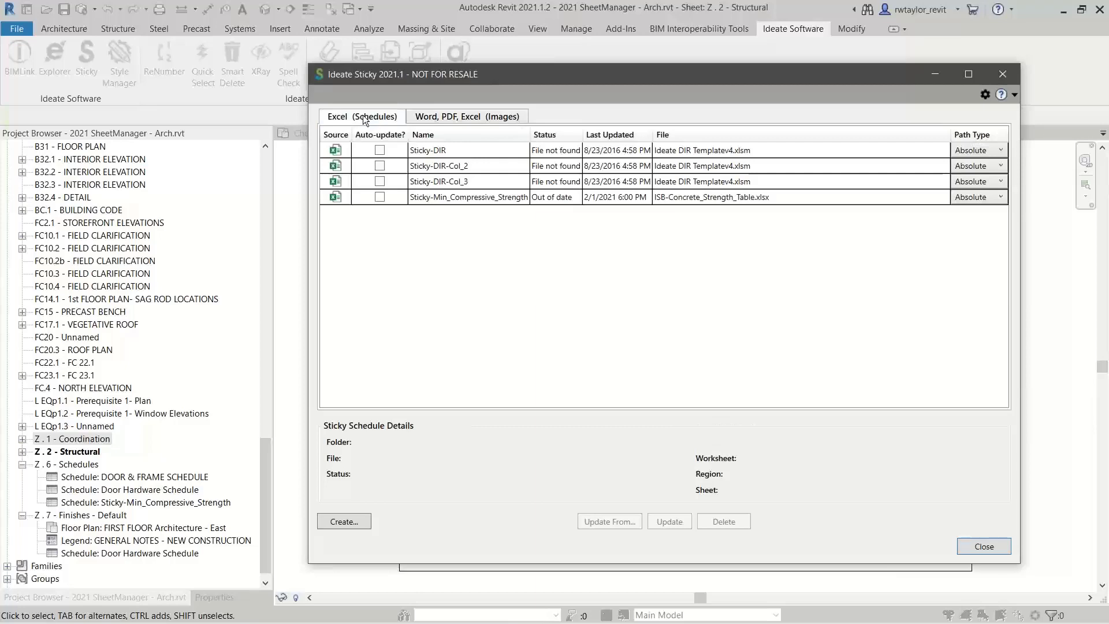
{"action": "left_click", "coordinate": [379, 149]}
{"action": "left_click", "coordinate": [379, 166]}
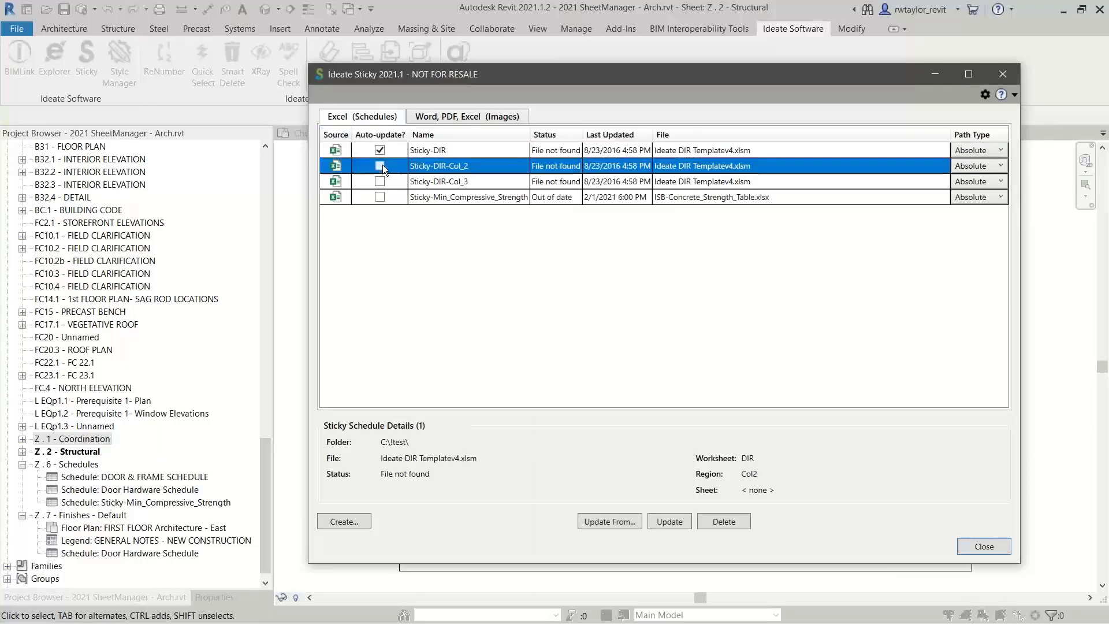
{"action": "left_click", "coordinate": [379, 181]}
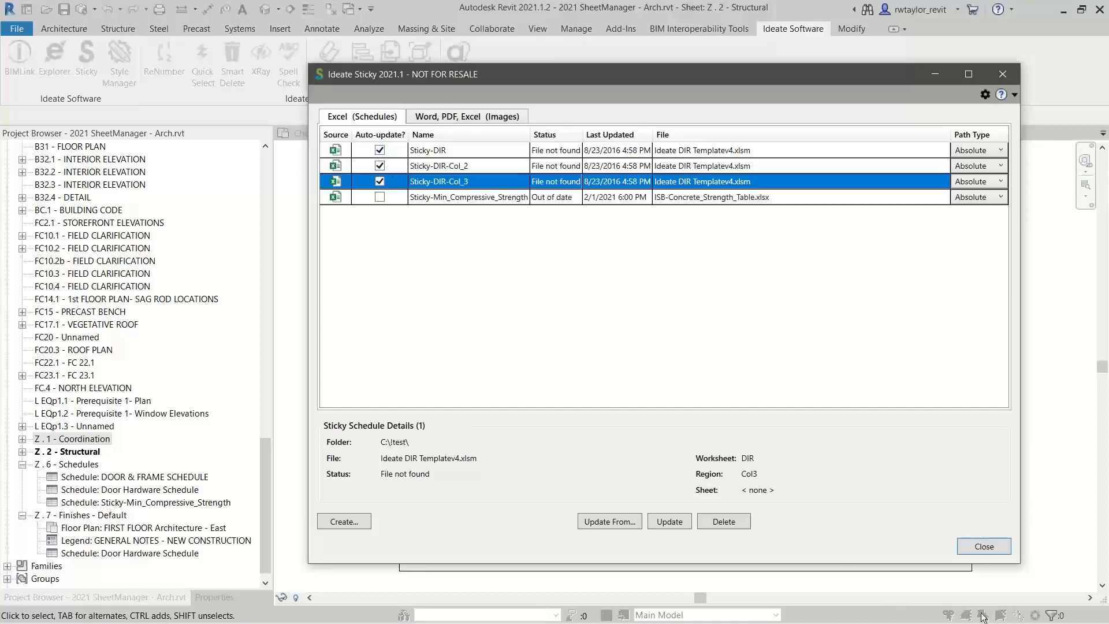
{"action": "left_click", "coordinate": [978, 546]}
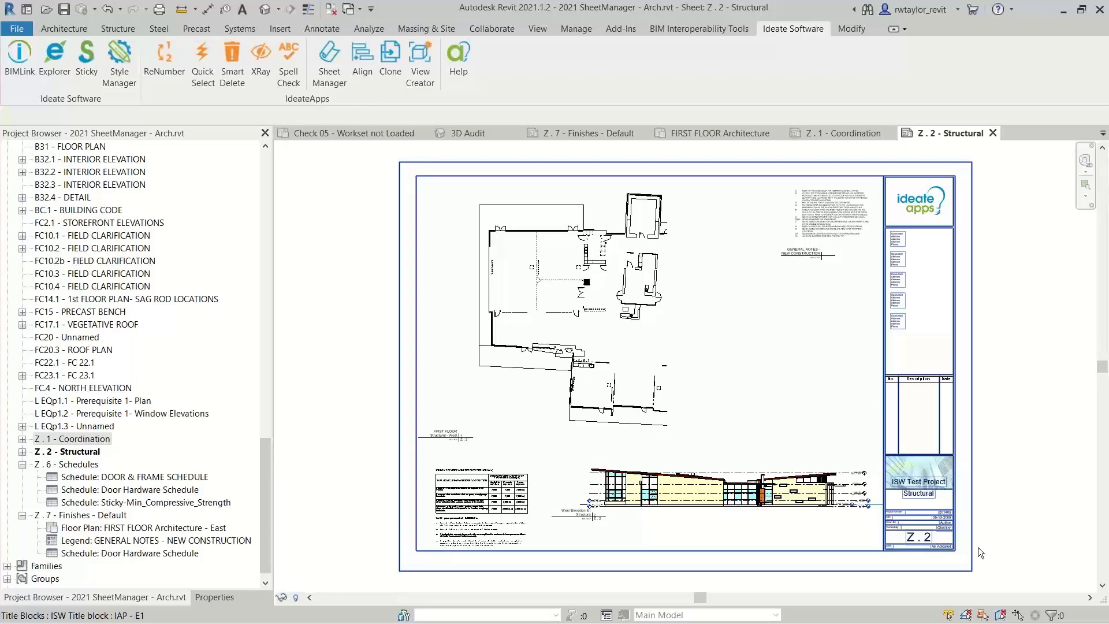
{"action": "key", "text": "Escape"}
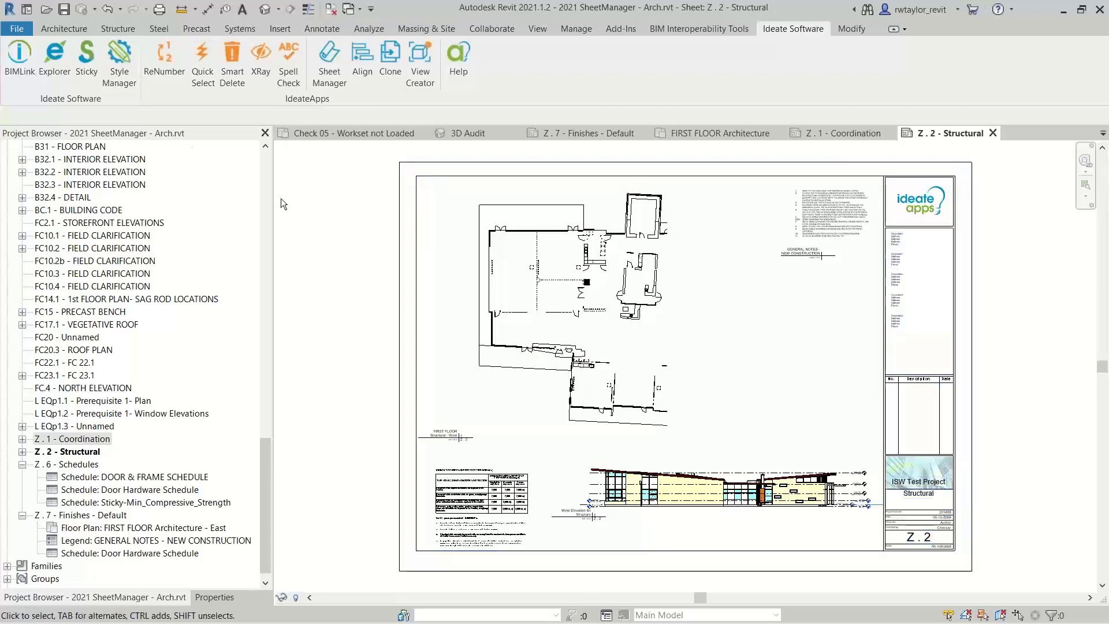
Reopen Ideate Sticky to review the auto-update settings of the linked Excel schedules, and close it
{"action": "left_click", "coordinate": [82, 68]}
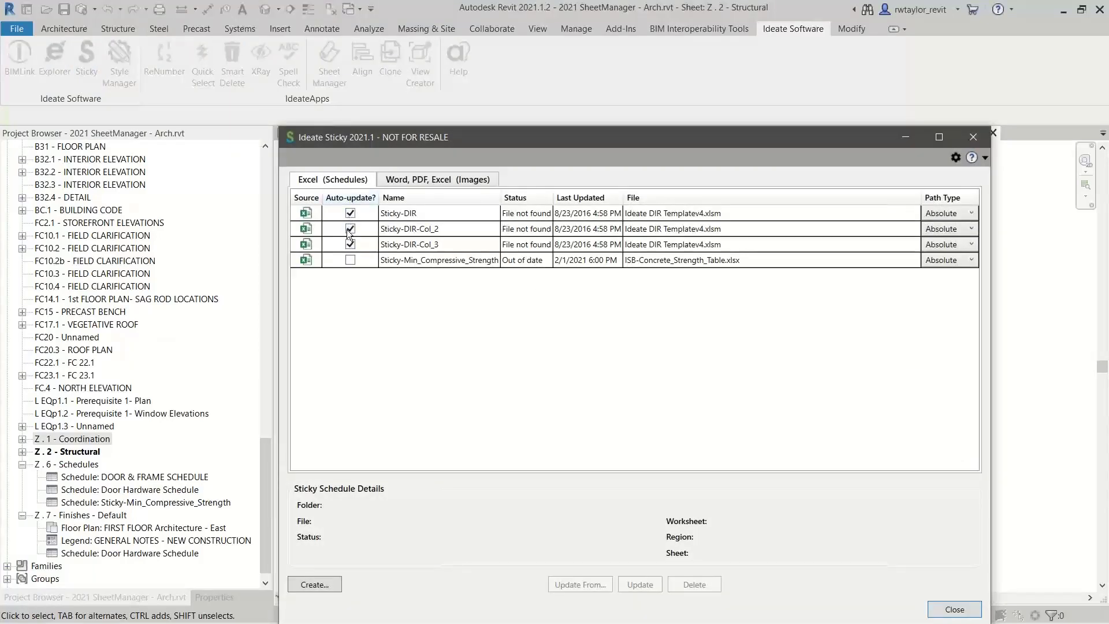
{"action": "left_click_drag", "start_coordinate": [382, 140], "coordinate": [394, 130]}
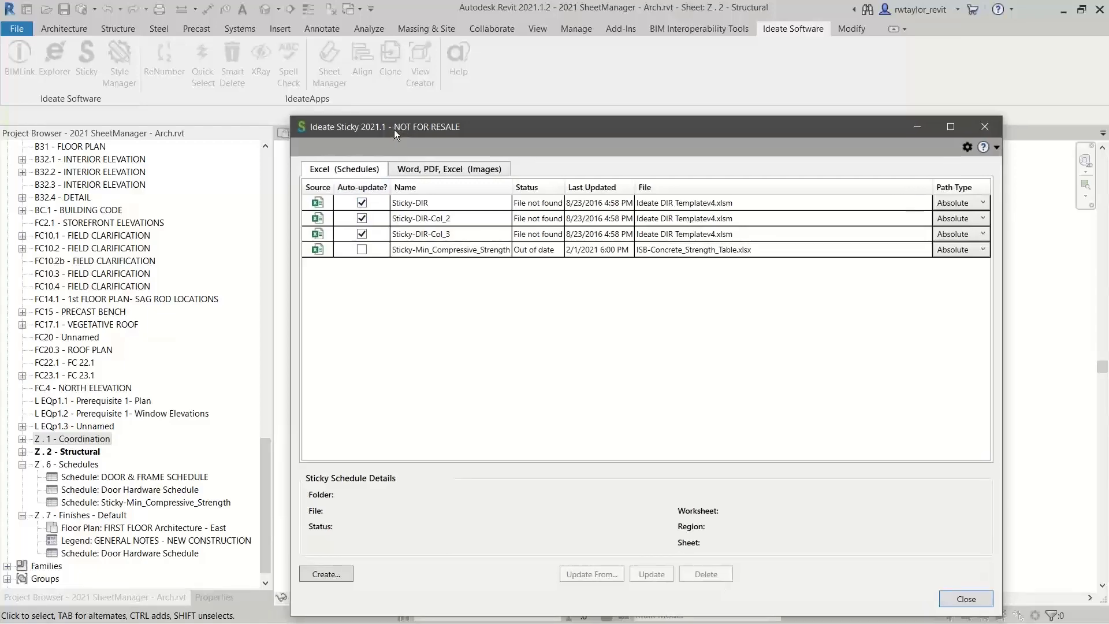
{"action": "left_click", "coordinate": [984, 126]}
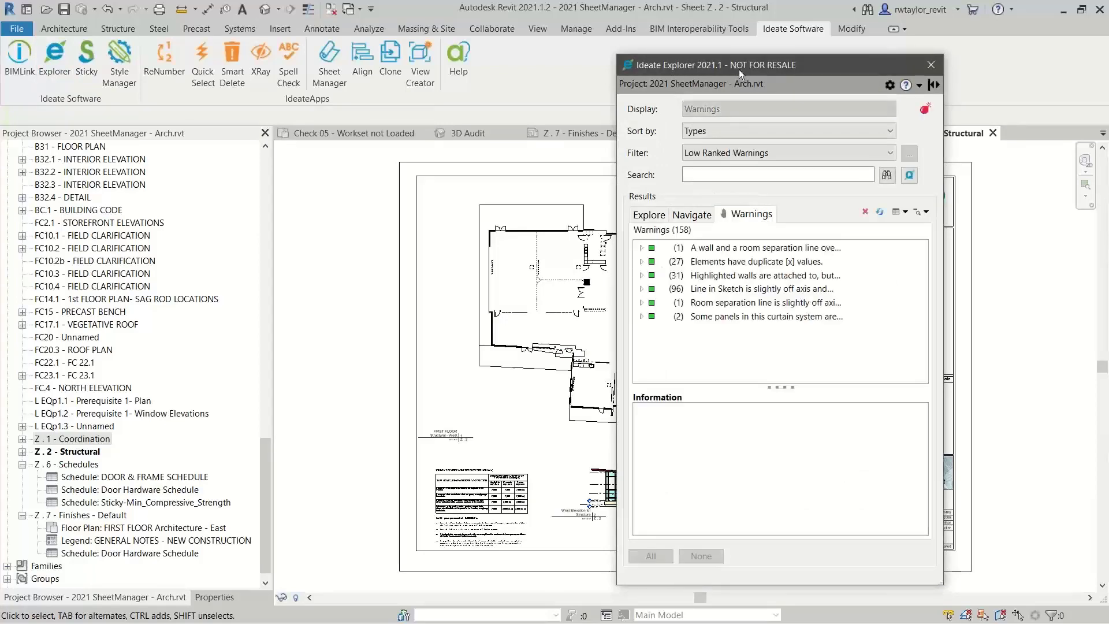
Explore the entire project by category in Ideate Explorer and select all elements in the Walls category
{"action": "left_click_drag", "start_coordinate": [694, 67], "coordinate": [448, 79]}
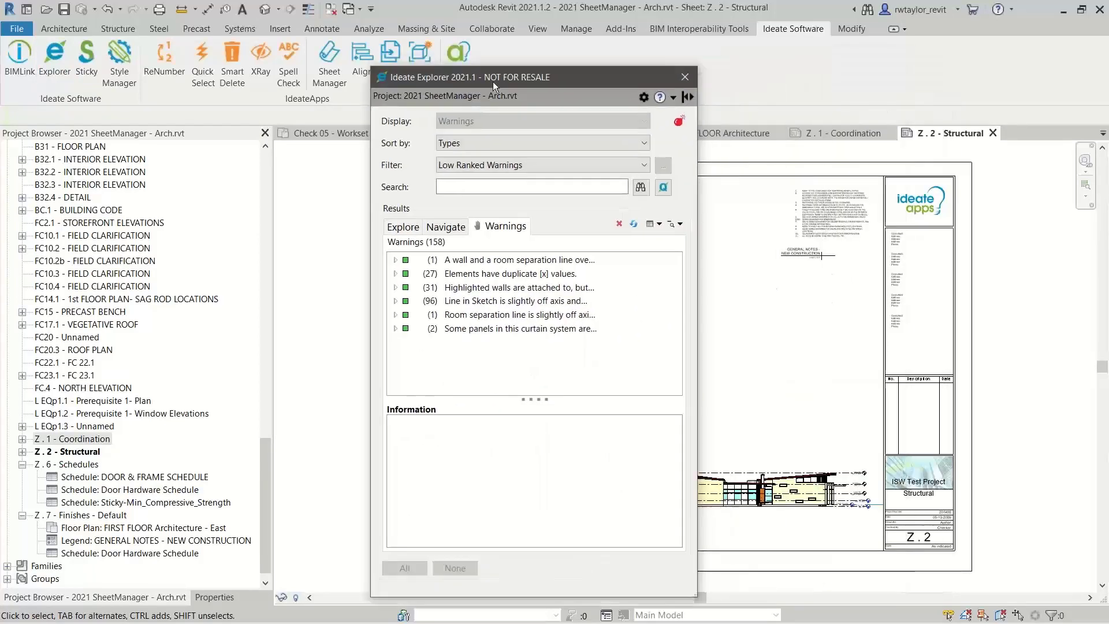
{"action": "left_click", "coordinate": [412, 227]}
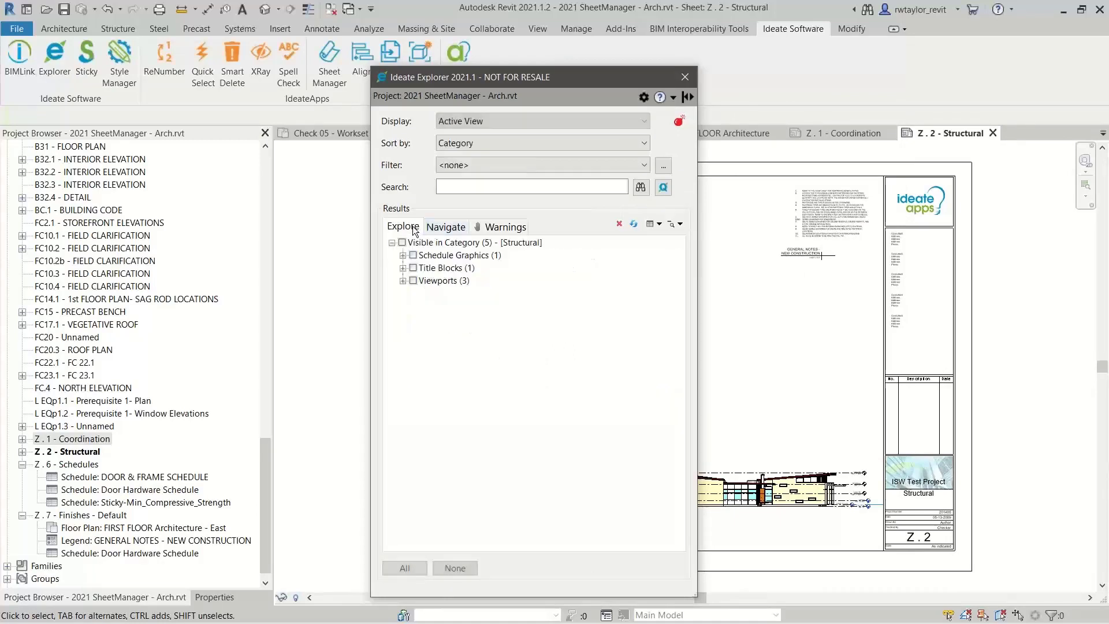
{"action": "left_click", "coordinate": [494, 123]}
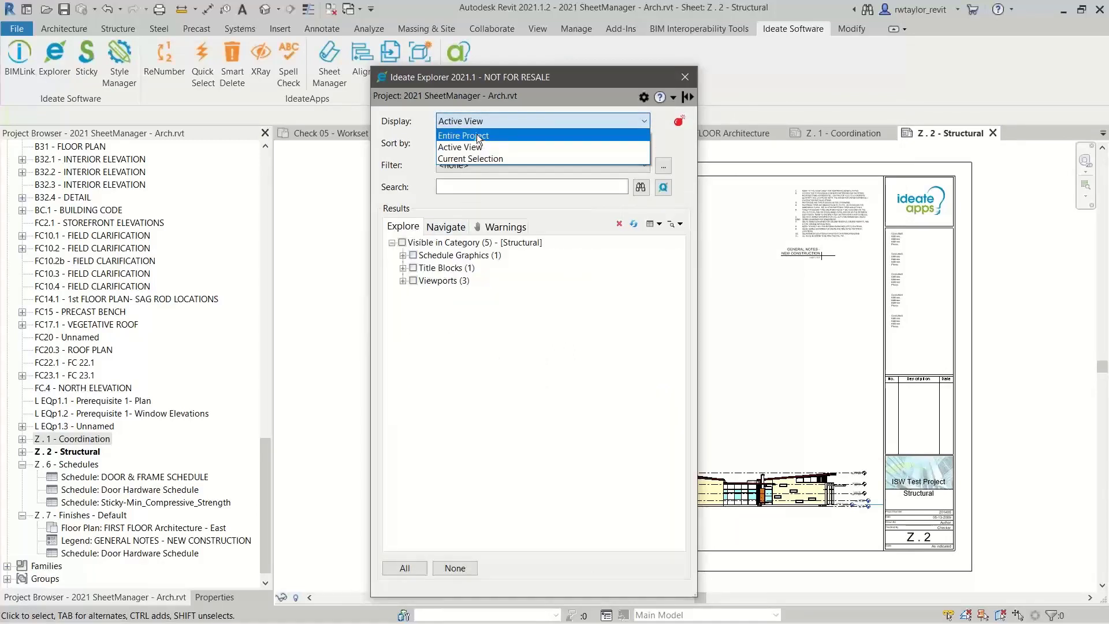
{"action": "left_click", "coordinate": [475, 137]}
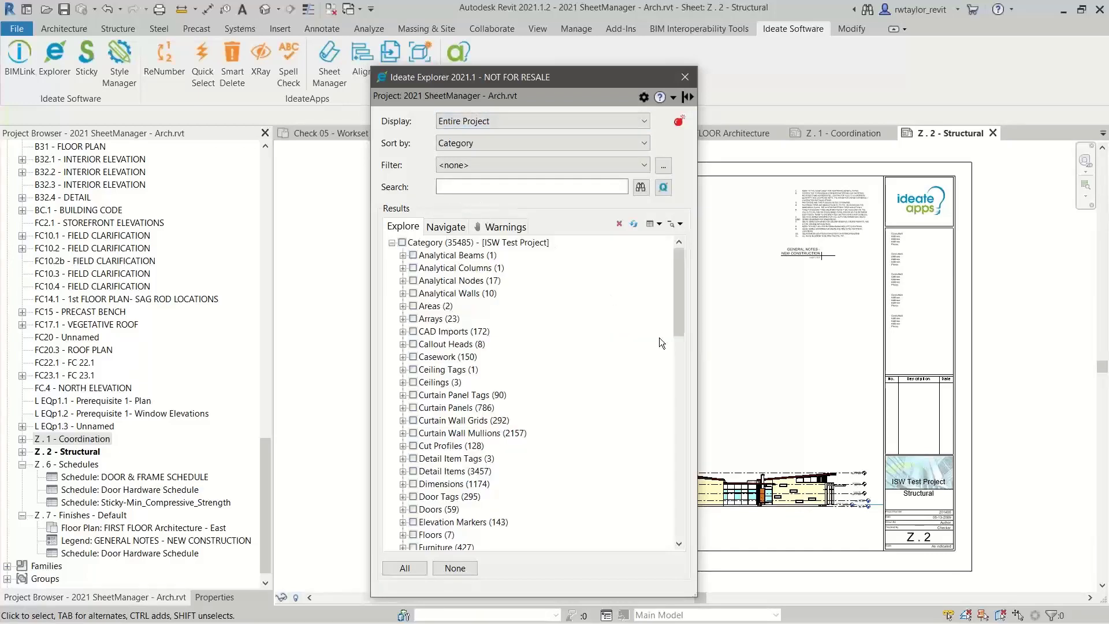
{"action": "left_click_drag", "start_coordinate": [677, 327], "coordinate": [628, 534]}
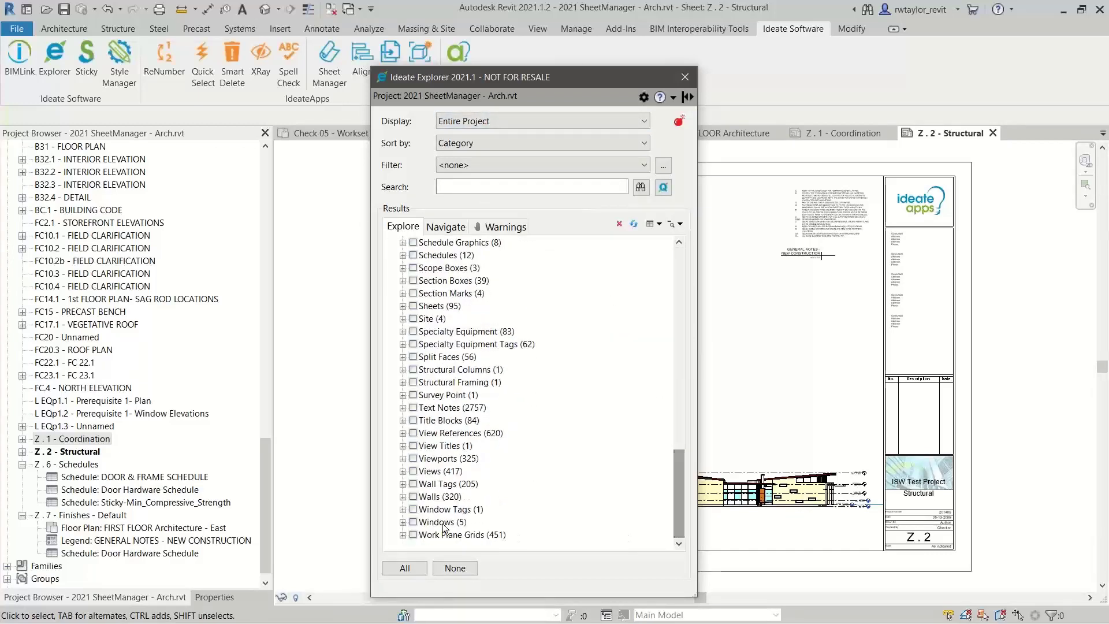
{"action": "left_click", "coordinate": [413, 496]}
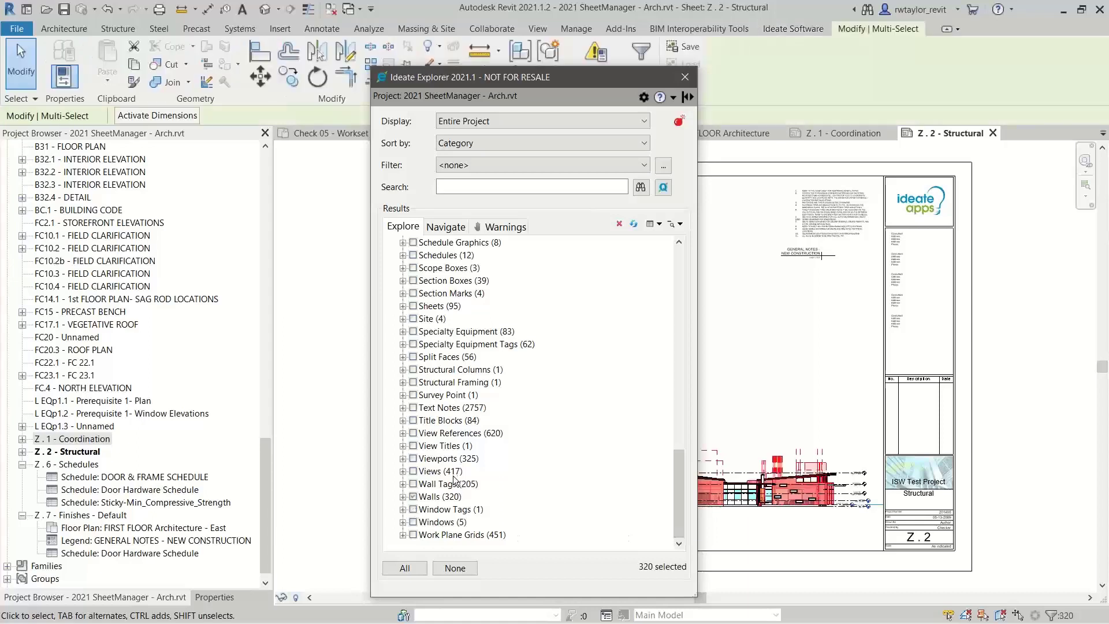
Query the selected wall elements across categories by the Group property under Model Group, searching properties for "group"
{"action": "left_click", "coordinate": [663, 193]}
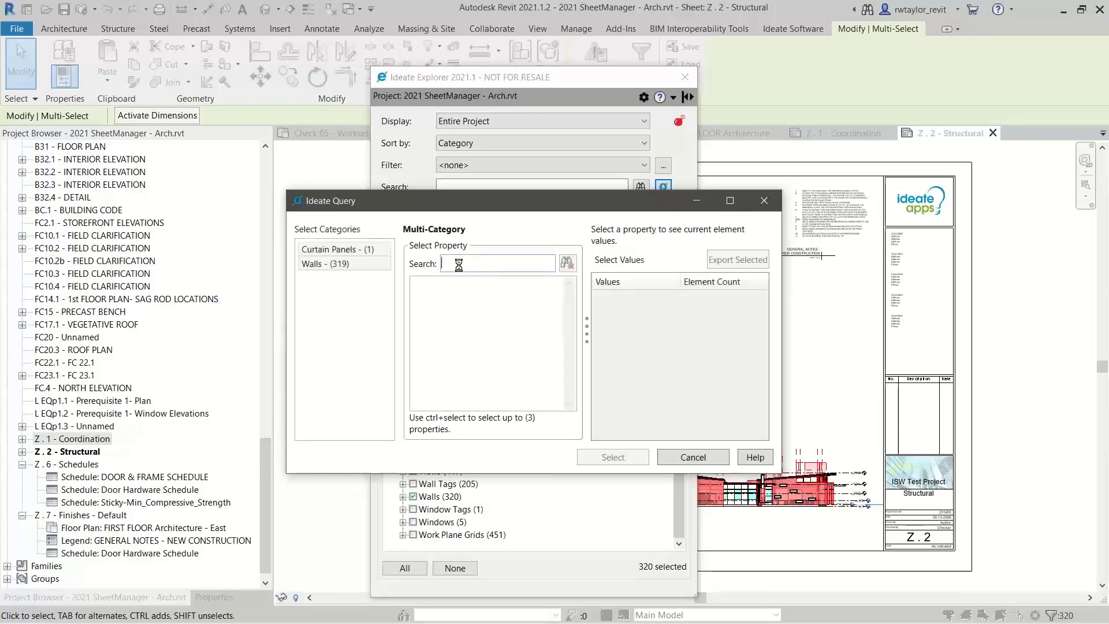
{"action": "type", "text": "group"}
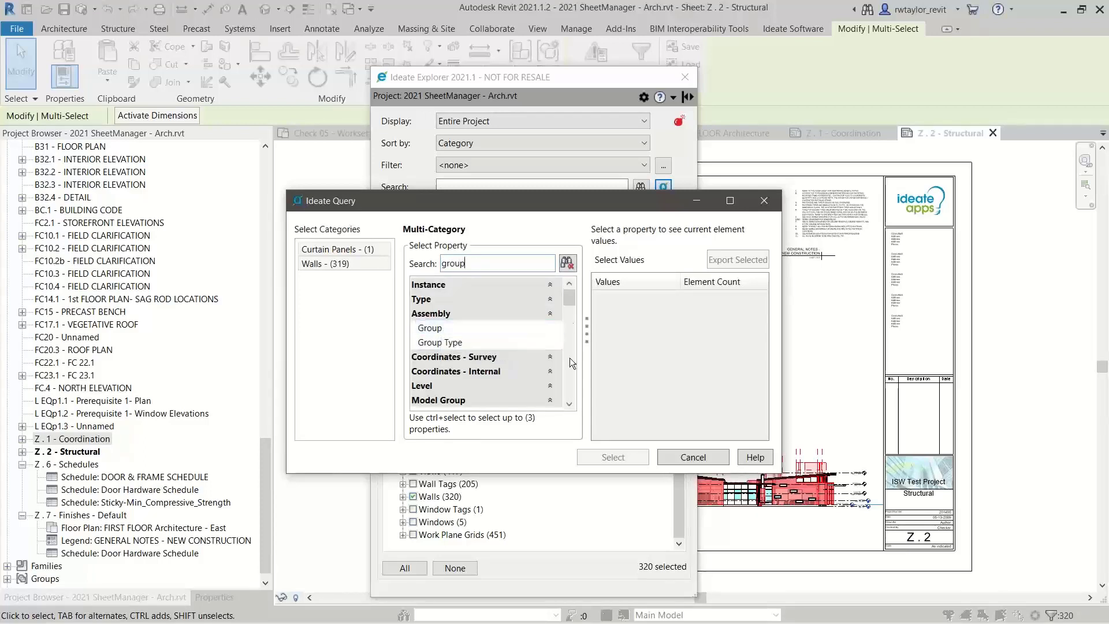
{"action": "scroll", "coordinate": [571, 404], "scroll_direction": "down", "scroll_amount": 3}
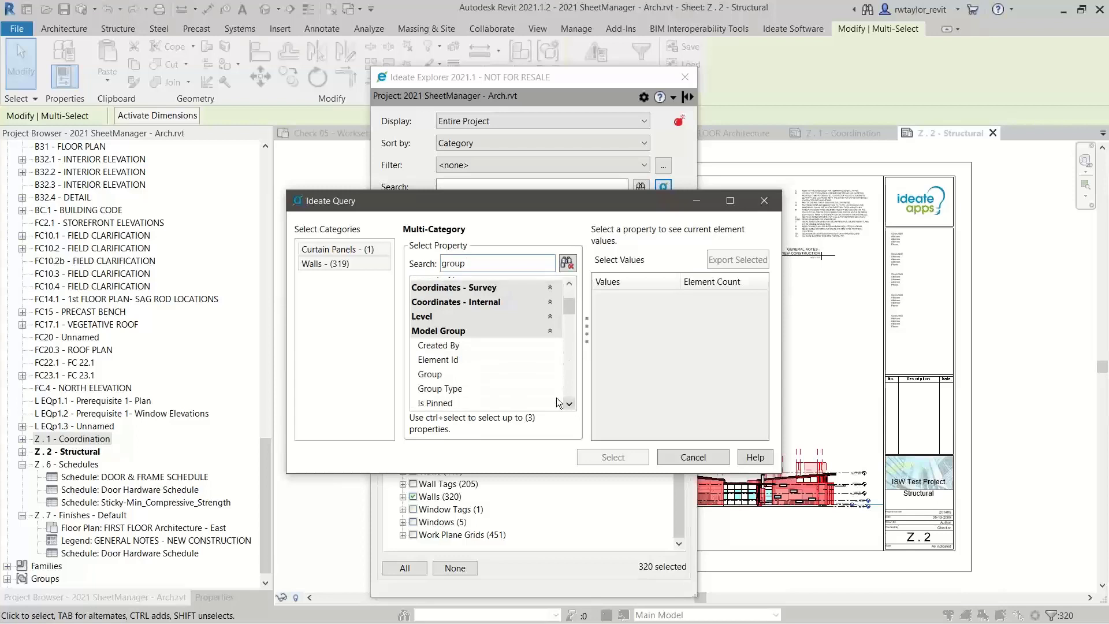
{"action": "left_click", "coordinate": [441, 379]}
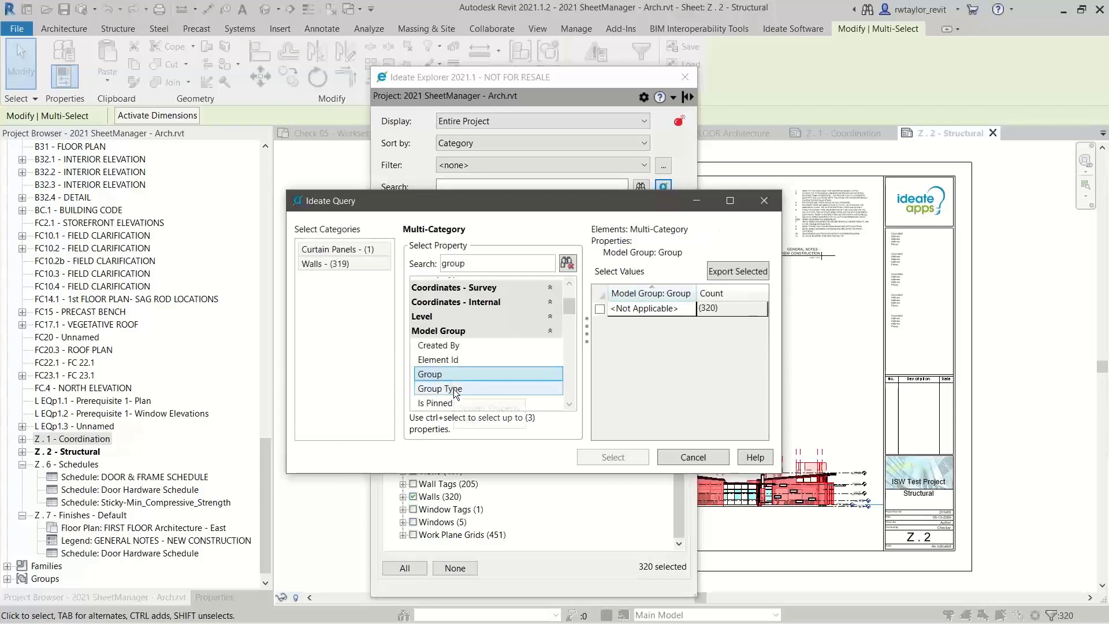
Restrict the query to the Walls category, examine the Name property under Model Group, and close the query
{"action": "left_click", "coordinate": [337, 263]}
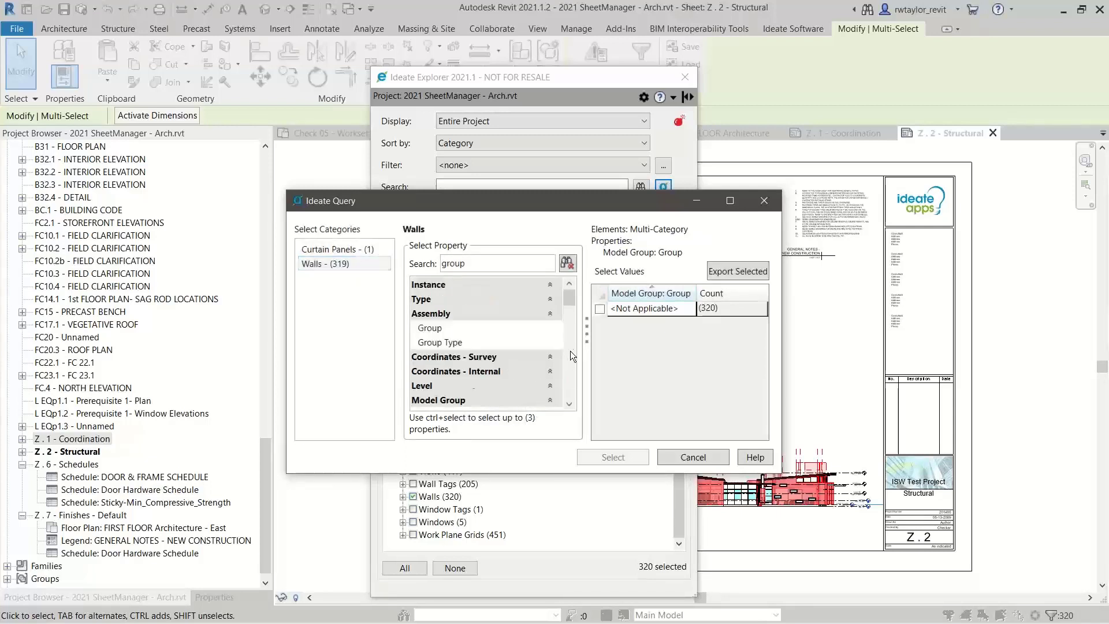
{"action": "left_click", "coordinate": [569, 402]}
{"action": "left_click", "coordinate": [569, 403]}
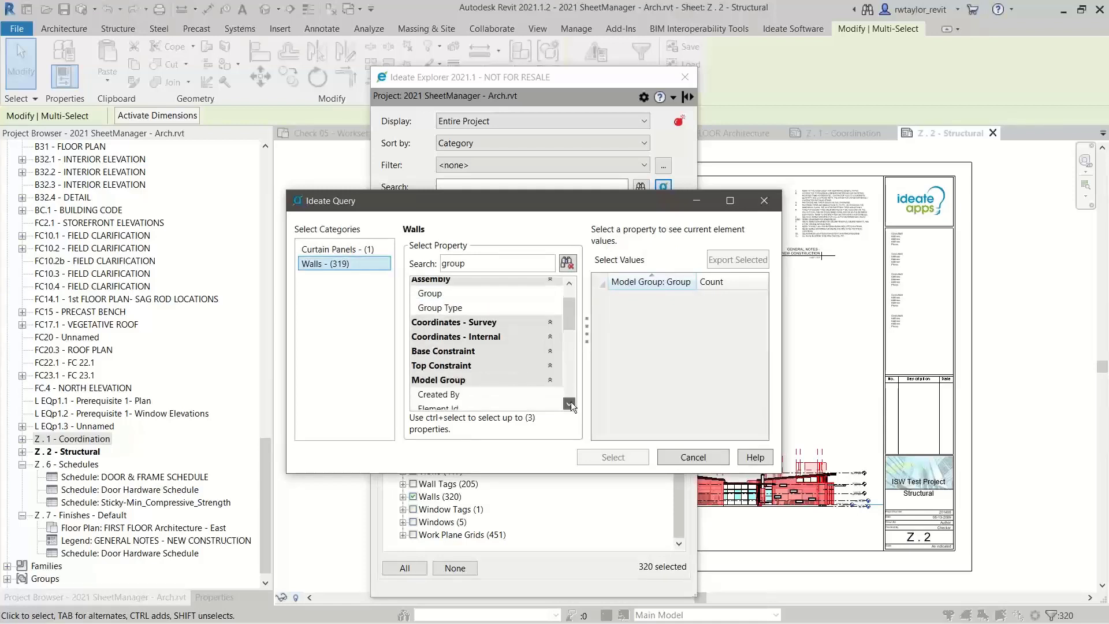
{"action": "scroll", "coordinate": [571, 400], "scroll_direction": "down", "scroll_amount": 3}
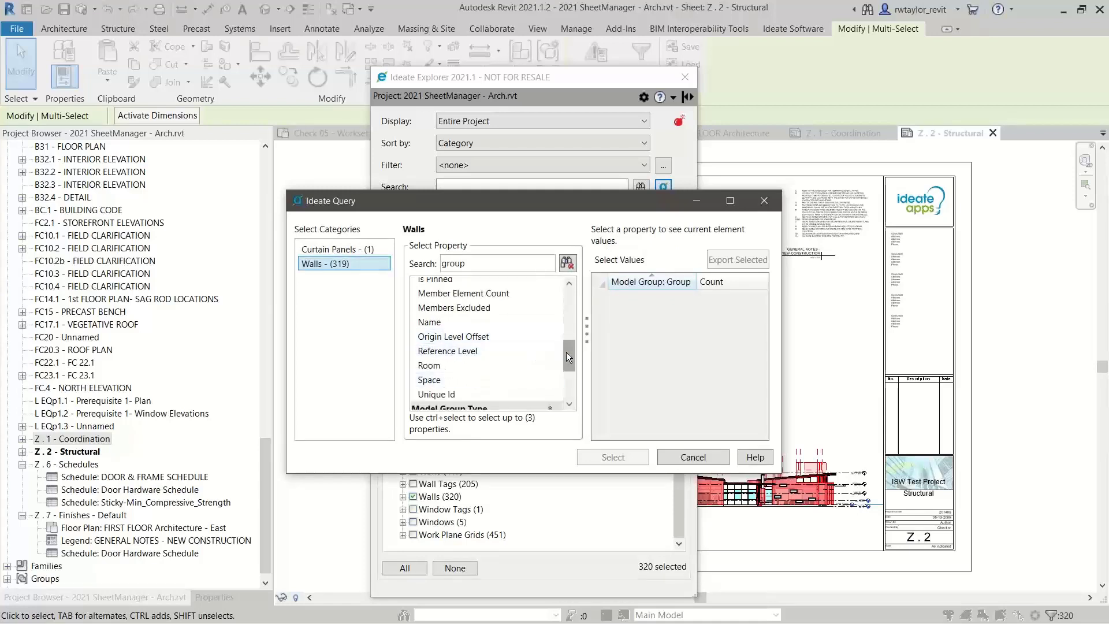
{"action": "left_click_drag", "start_coordinate": [566, 354], "coordinate": [576, 331]}
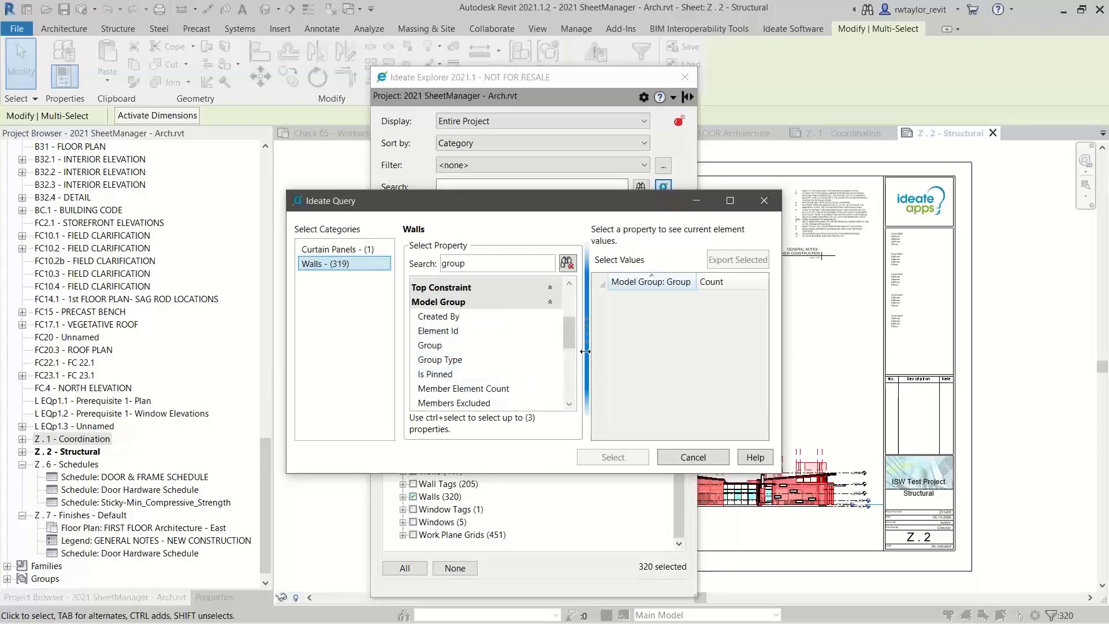
{"action": "left_click_drag", "start_coordinate": [570, 335], "coordinate": [570, 355]}
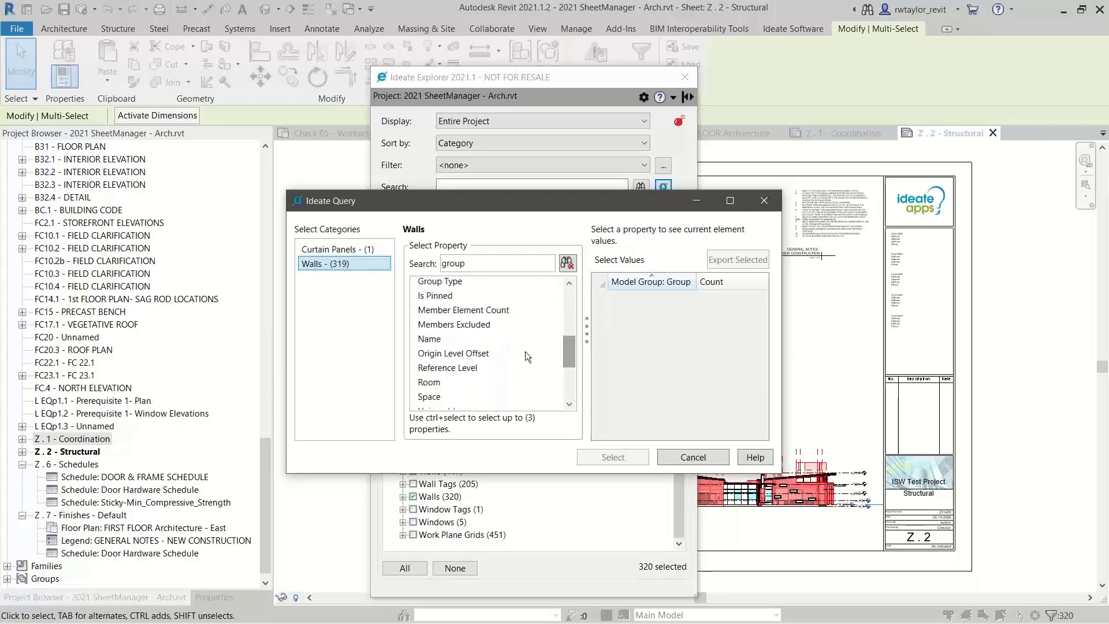
{"action": "left_click", "coordinate": [445, 336]}
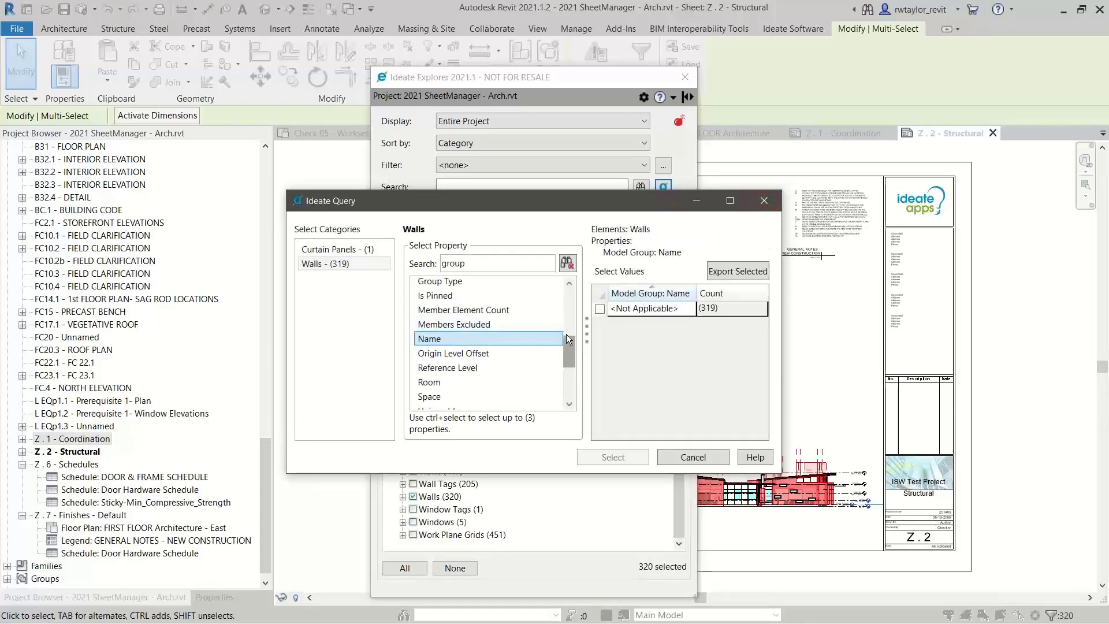
{"action": "left_click", "coordinate": [765, 200]}
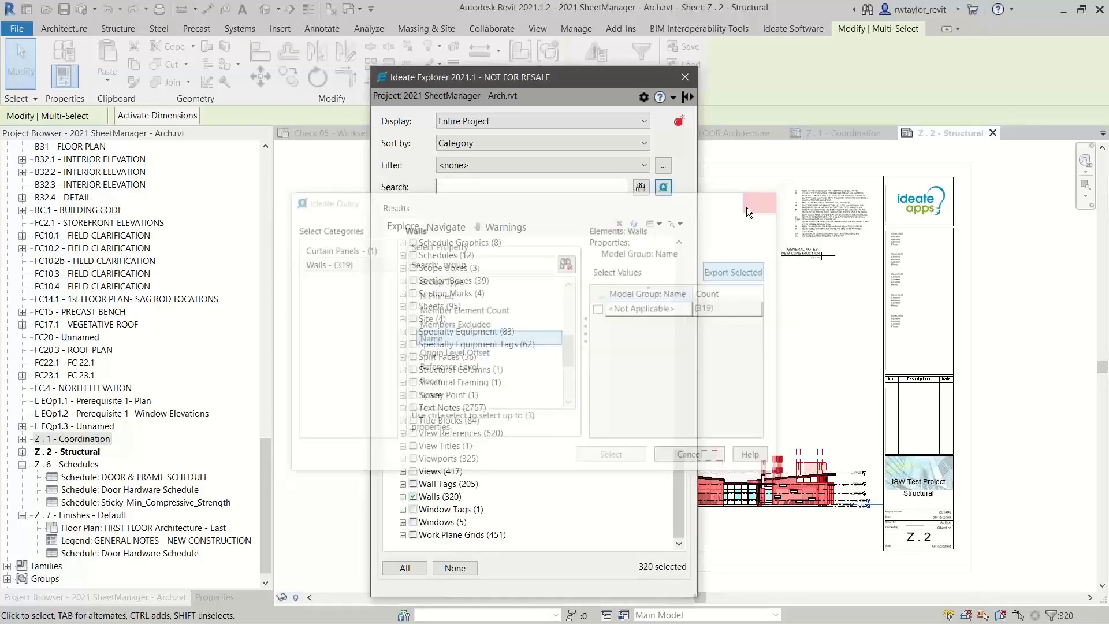
Clear the wall selection in Ideate Explorer and select the whole Furniture category instead
{"action": "left_click", "coordinate": [454, 568]}
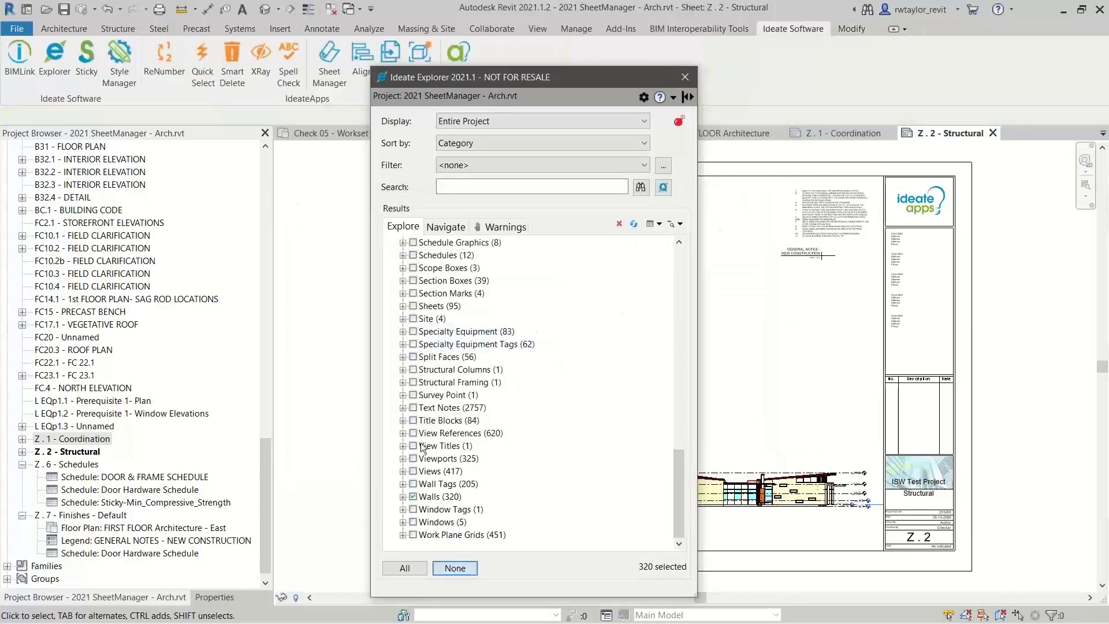
{"action": "left_click_drag", "start_coordinate": [684, 461], "coordinate": [578, 324]}
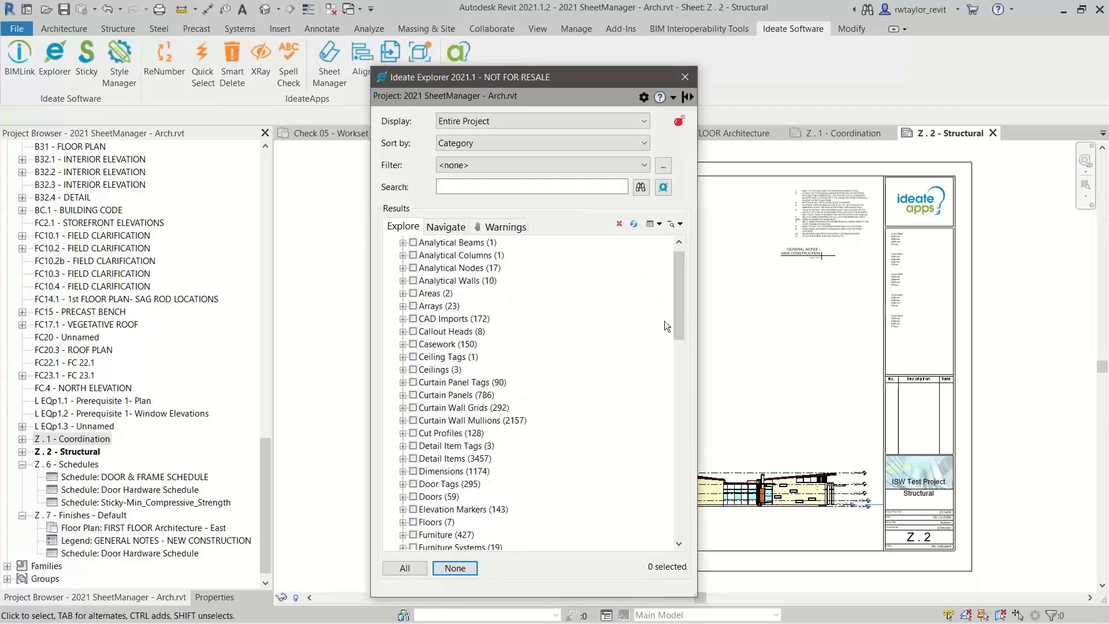
{"action": "scroll", "coordinate": [671, 327], "scroll_direction": "down", "scroll_amount": 3}
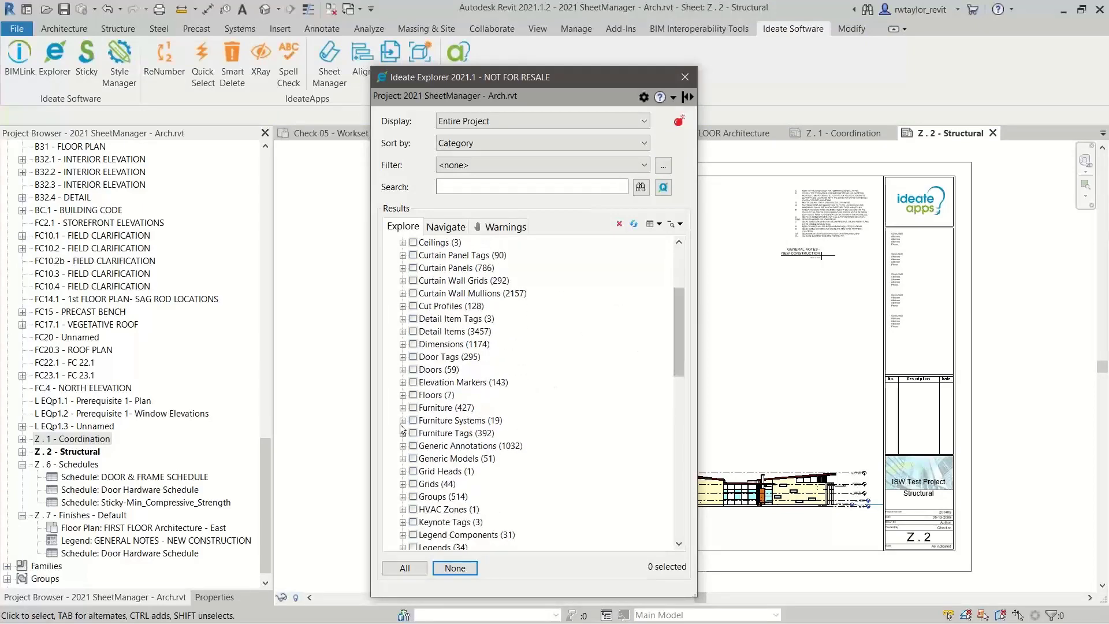
{"action": "left_click", "coordinate": [413, 407]}
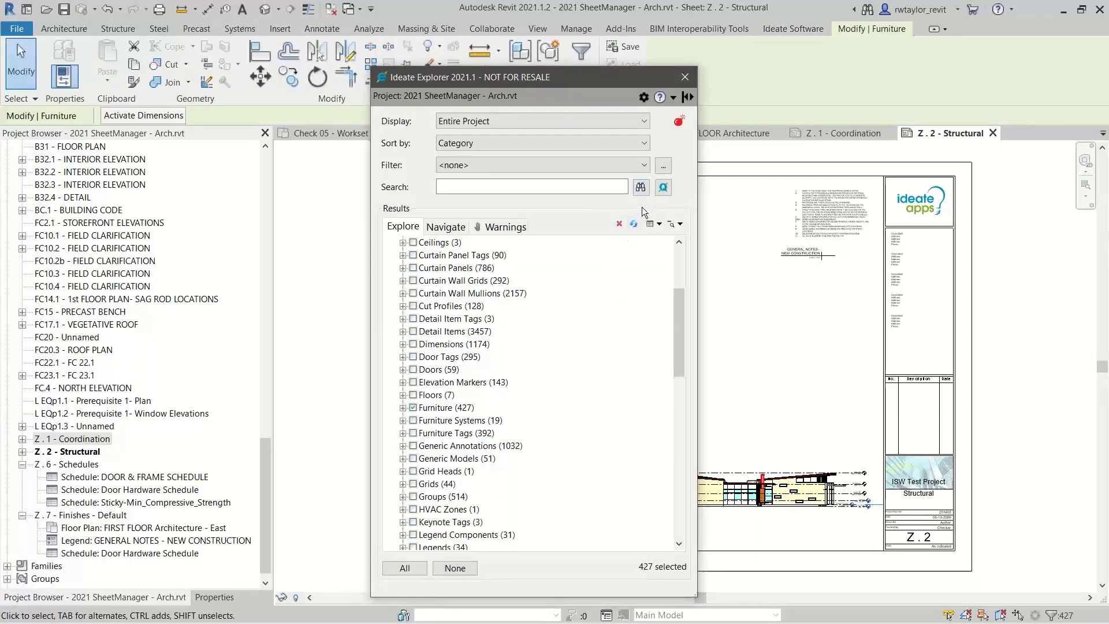
Query the selected furniture elements by the Group property under Model Group, searching properties for "group"
{"action": "left_click", "coordinate": [663, 187]}
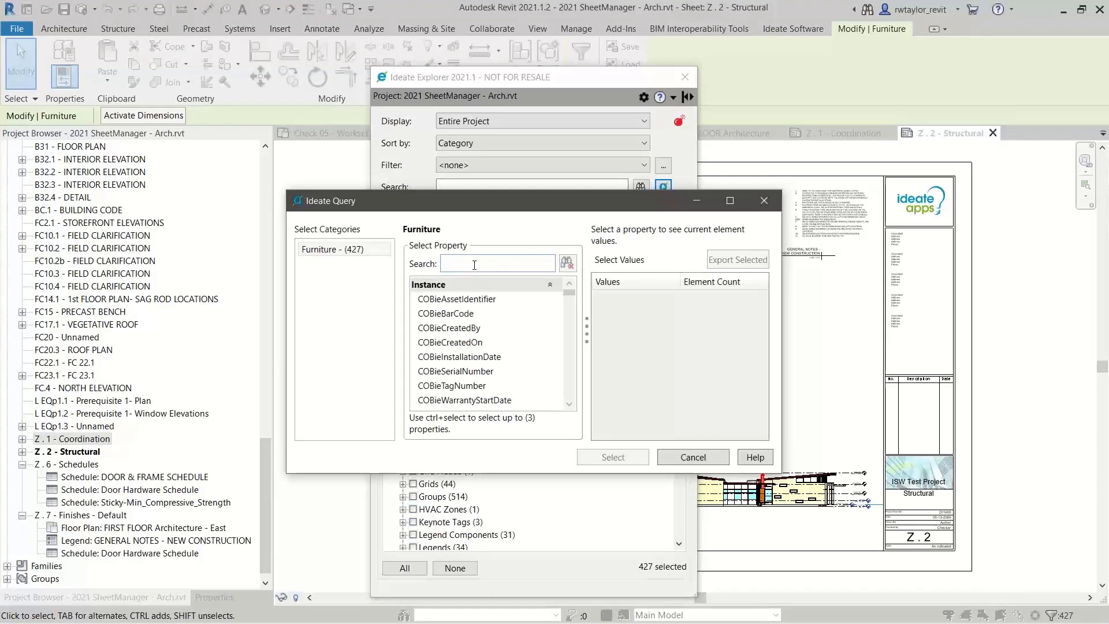
{"action": "type", "text": "group"}
{"action": "left_click", "coordinate": [569, 404]}
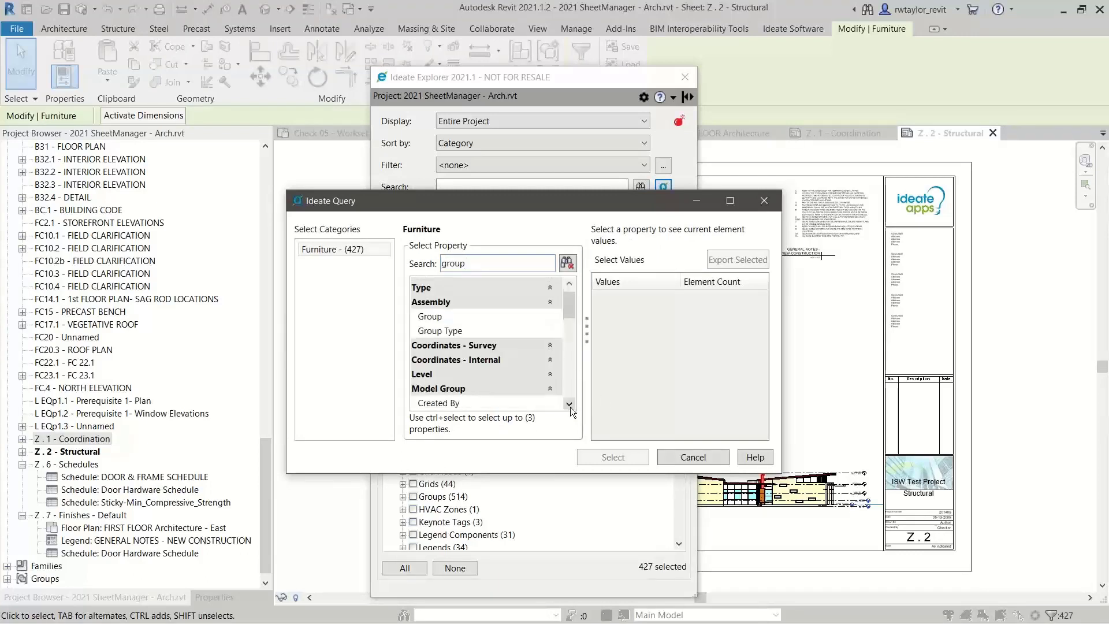
{"action": "left_click", "coordinate": [569, 405]}
{"action": "left_click", "coordinate": [569, 404]}
{"action": "left_click", "coordinate": [569, 404]}
{"action": "left_click", "coordinate": [570, 404]}
{"action": "left_click", "coordinate": [570, 405]}
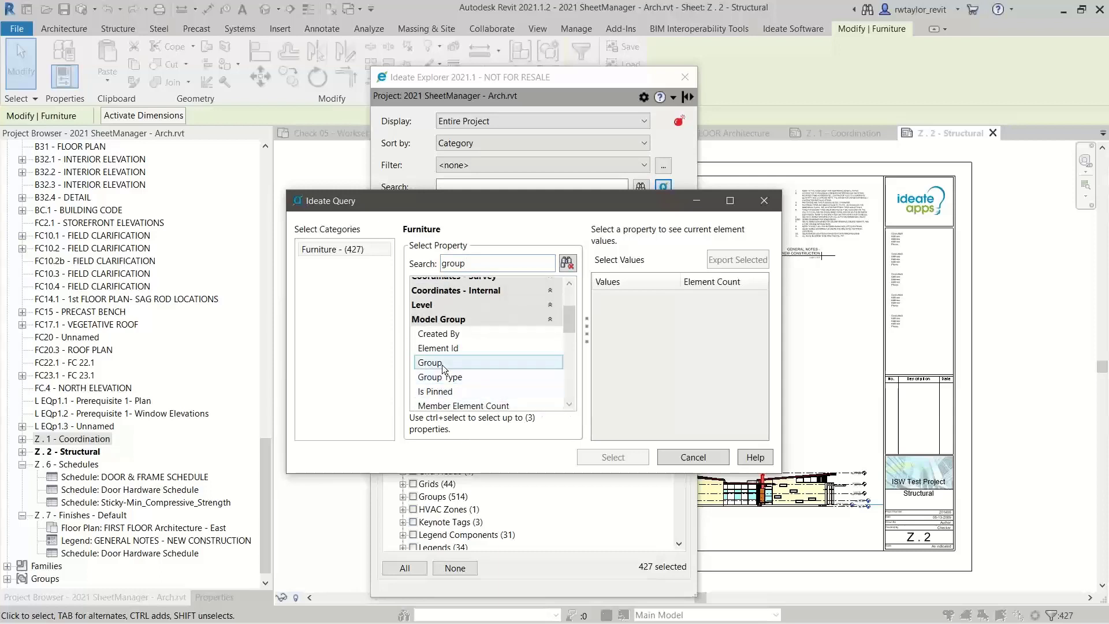
{"action": "left_click", "coordinate": [441, 363]}
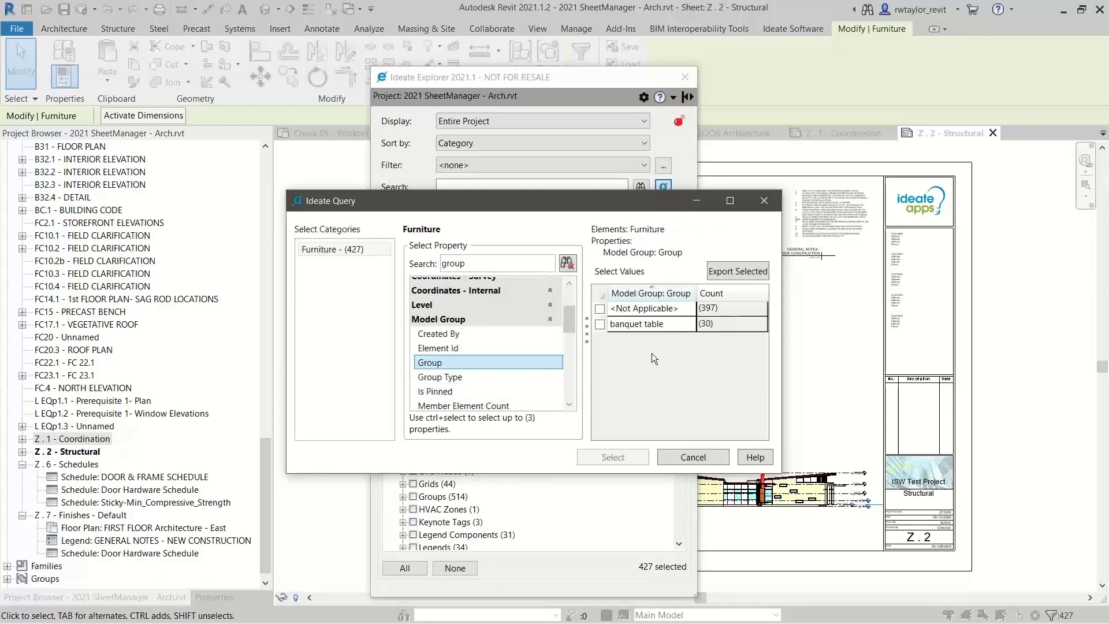
Select only the furniture whose Model Group value is <Not Applicable>, and open its Mark property for editing in Revit
{"action": "left_click", "coordinate": [600, 324]}
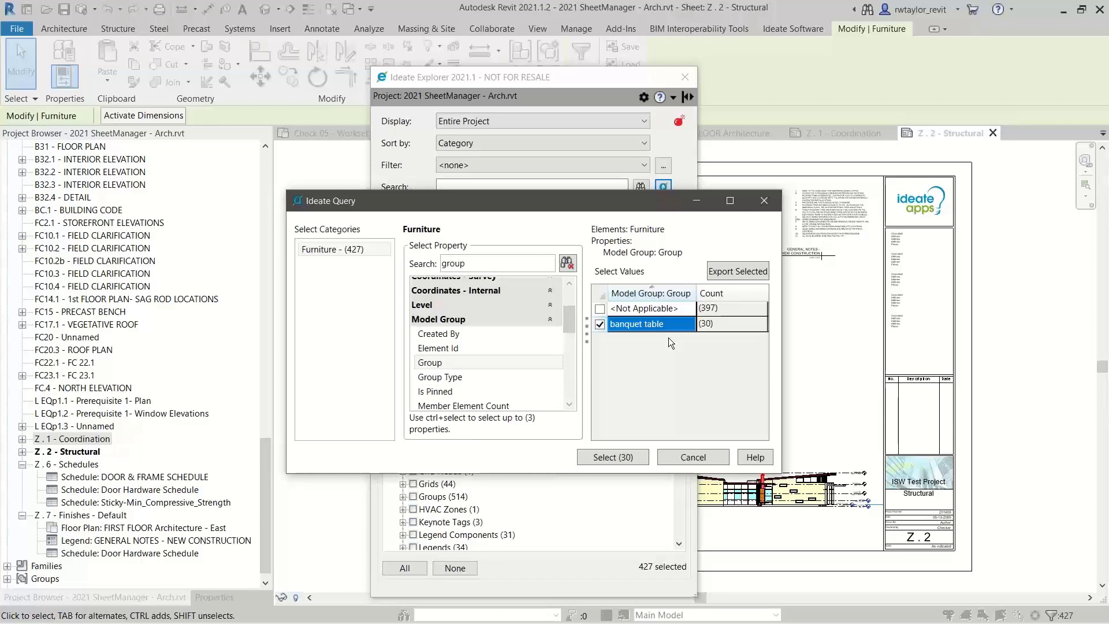
{"action": "left_click", "coordinate": [602, 324]}
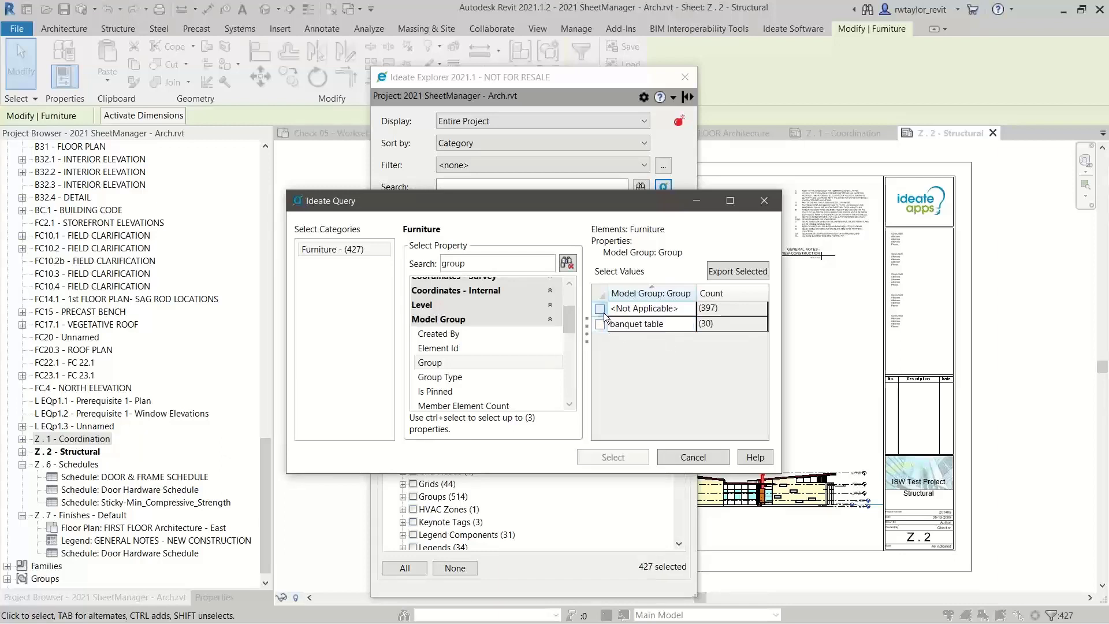
{"action": "left_click", "coordinate": [600, 309]}
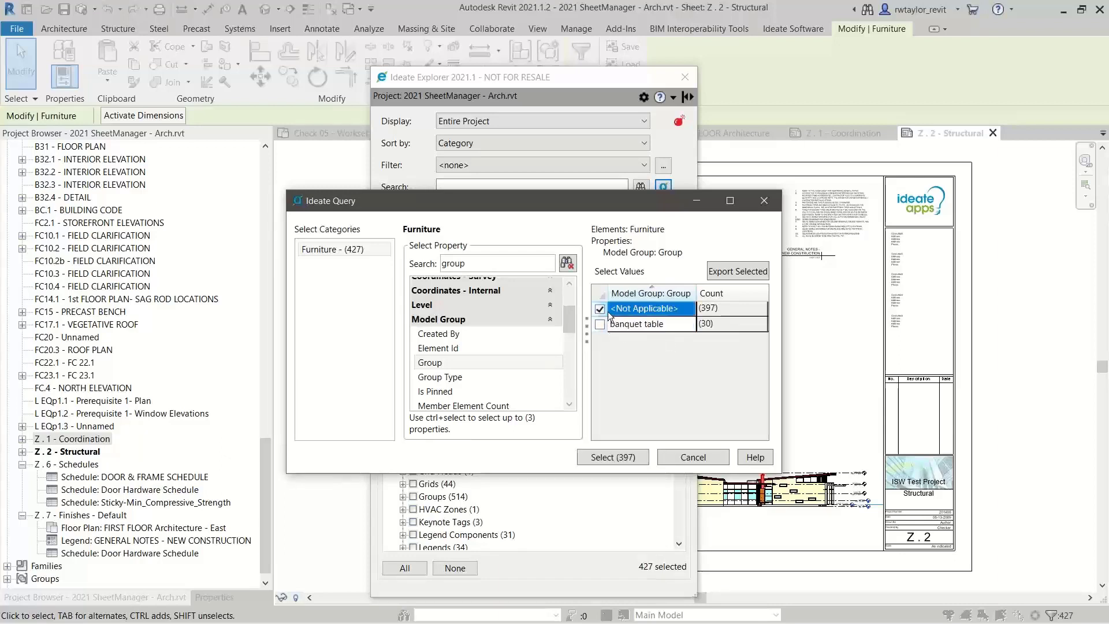
{"action": "left_click", "coordinate": [609, 457]}
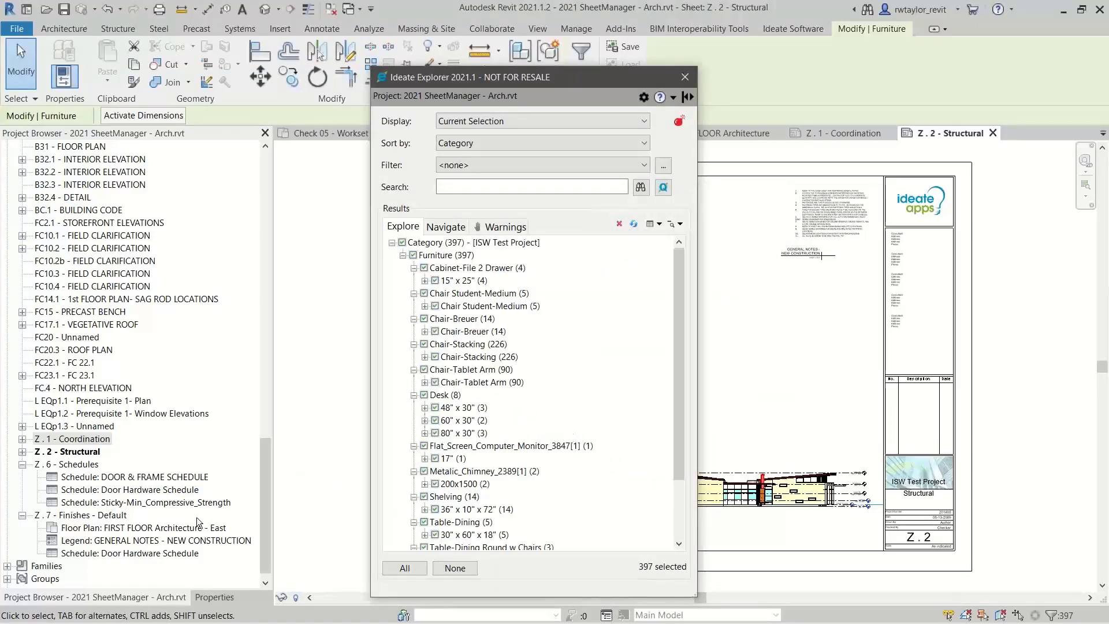
{"action": "left_click", "coordinate": [210, 595]}
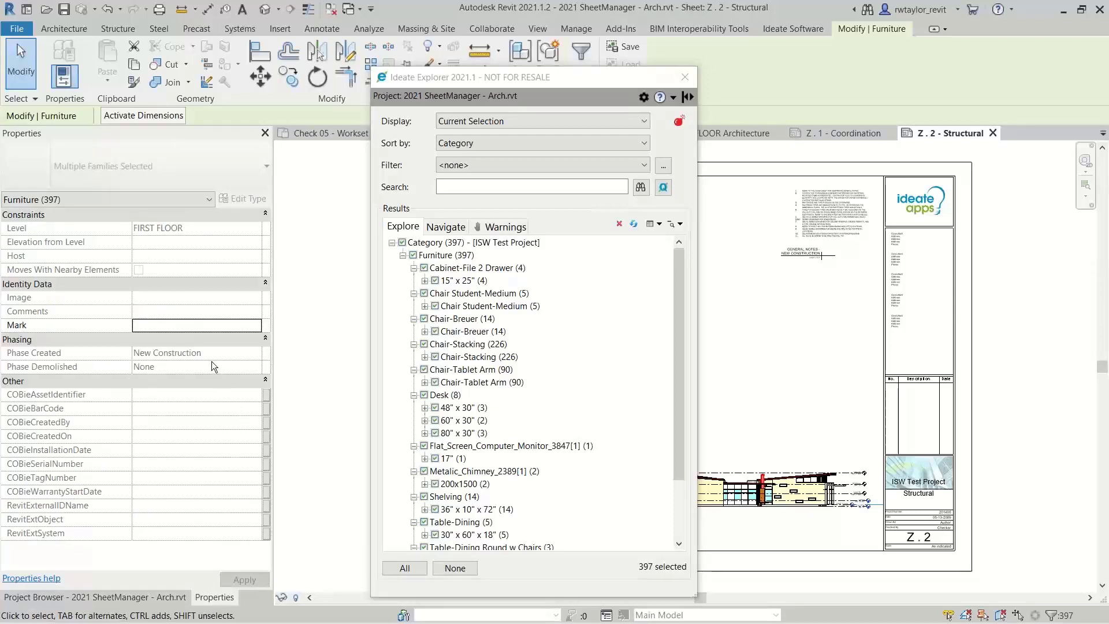
{"action": "left_click", "coordinate": [152, 327]}
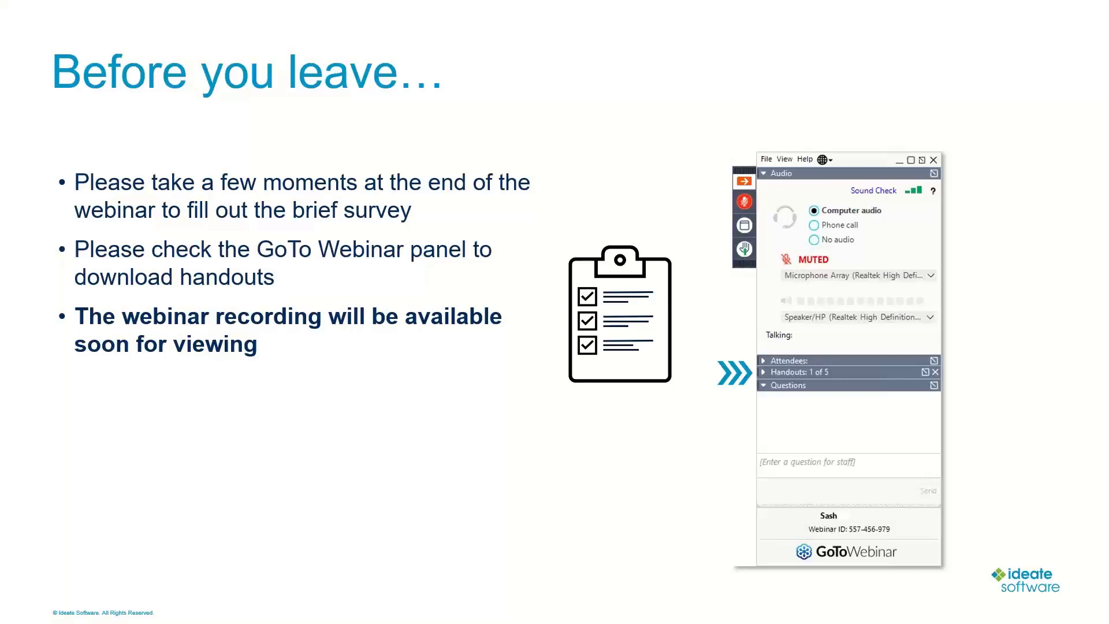
Switch to the browser and browse the featured and recorded videos in the Ideate Software support Video Library
{"action": "key", "text": "alt+Tab"}
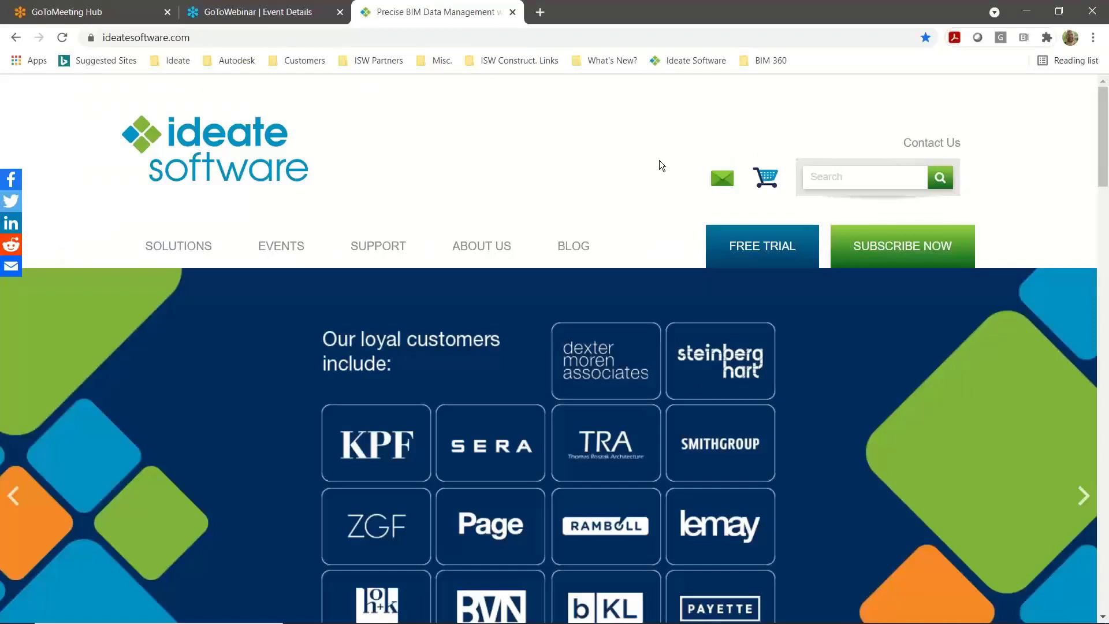
{"action": "mouse_move", "coordinate": [385, 247]}
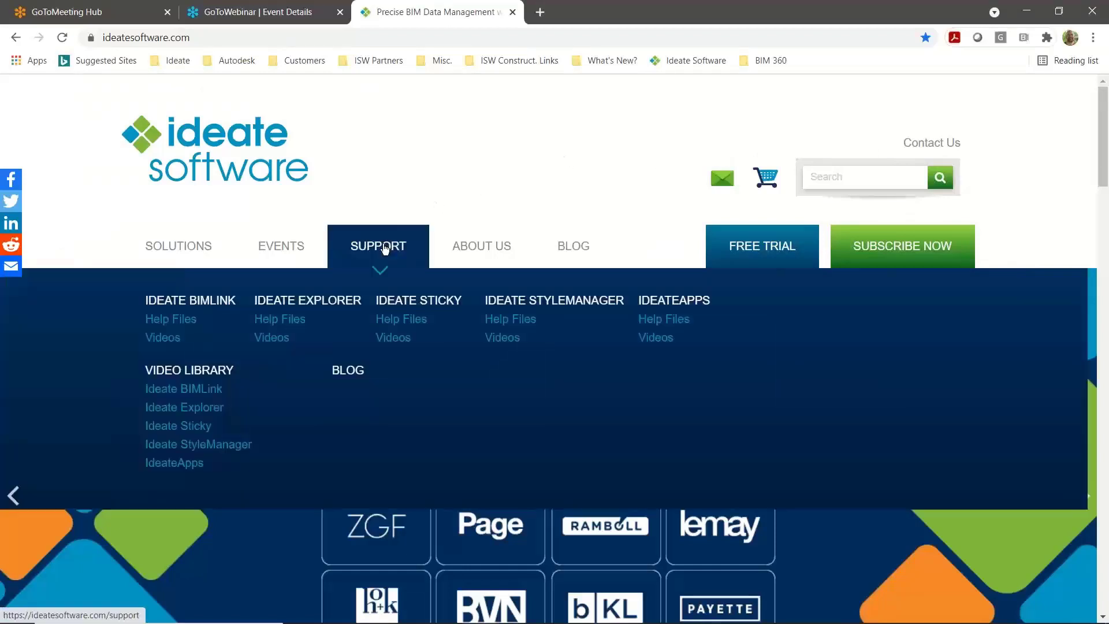
{"action": "left_click", "coordinate": [214, 372]}
{"action": "scroll", "coordinate": [1090, 144], "scroll_direction": "down", "scroll_amount": 10}
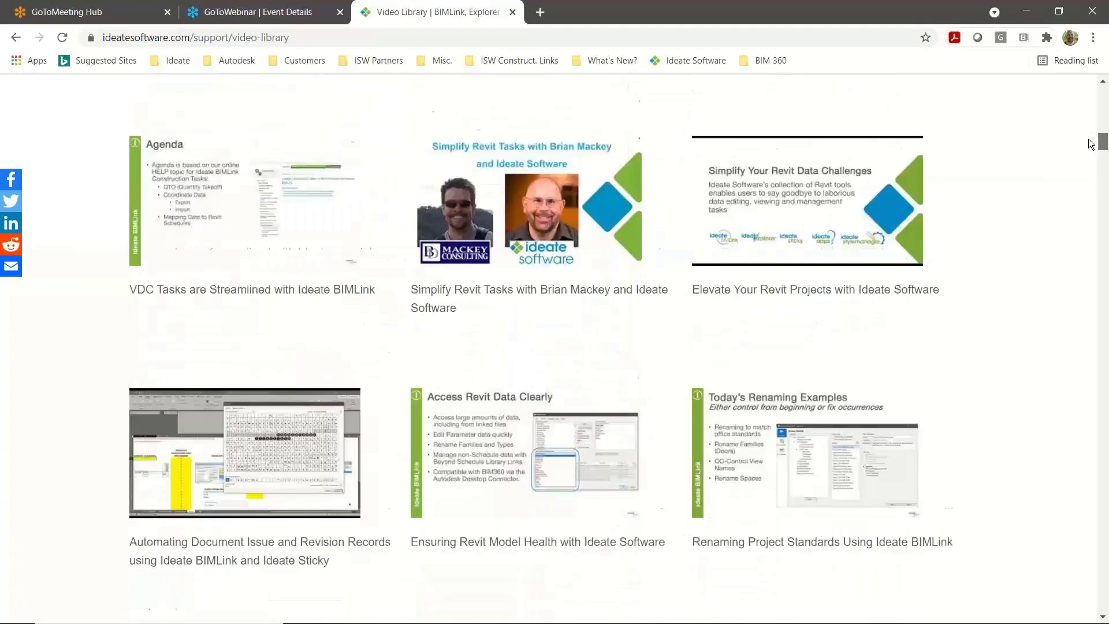
{"action": "scroll", "coordinate": [1091, 145], "scroll_direction": "down", "scroll_amount": 1}
{"action": "scroll", "coordinate": [1090, 145], "scroll_direction": "up", "scroll_amount": 10}
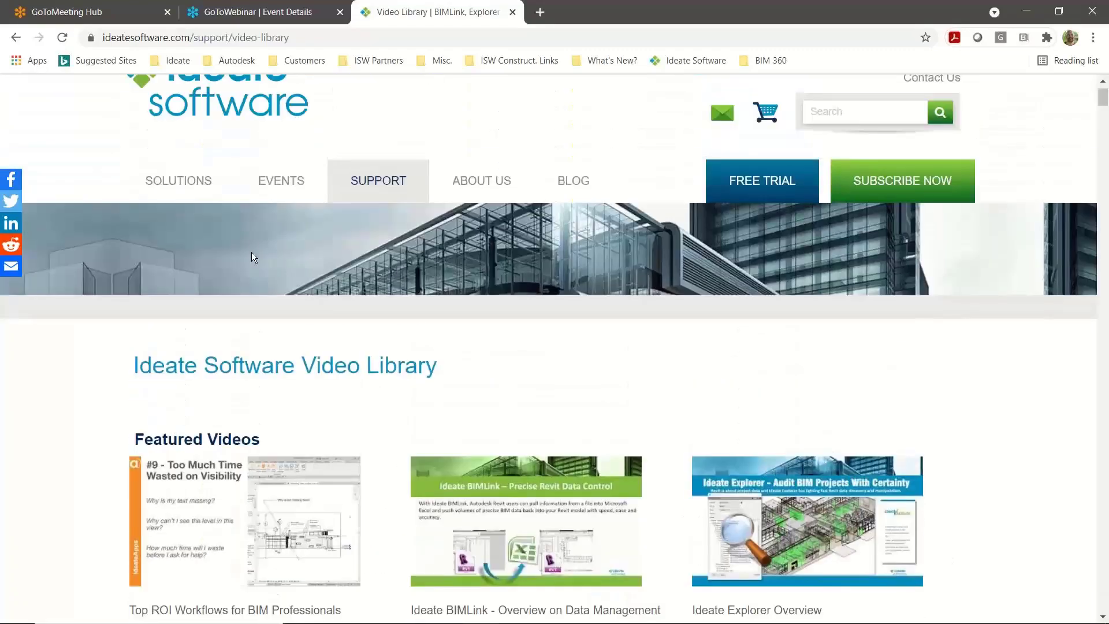
Open the Ideate Sticky help files on the support site and expand the "How to..." topics
{"action": "mouse_move", "coordinate": [396, 191]}
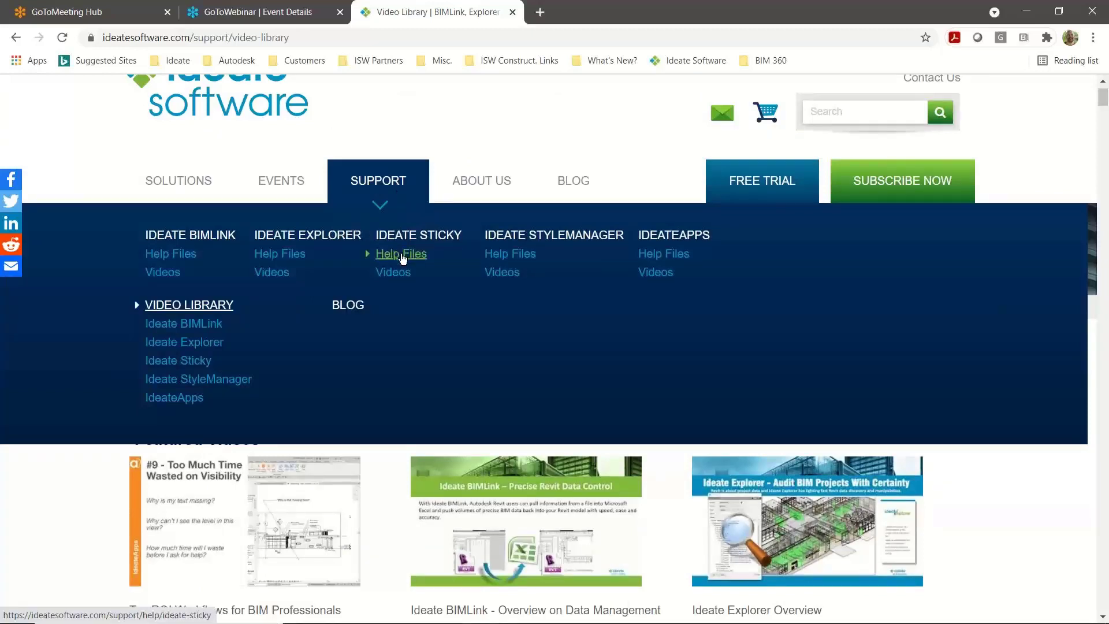
{"action": "left_click", "coordinate": [402, 255]}
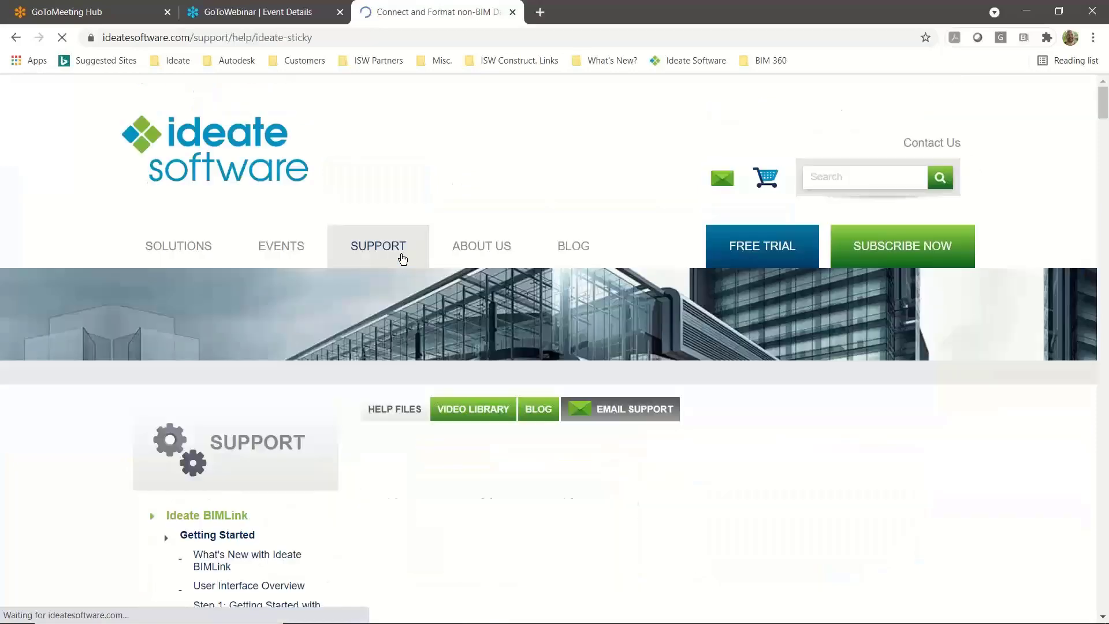
{"action": "scroll", "coordinate": [879, 321], "scroll_direction": "down", "scroll_amount": 5}
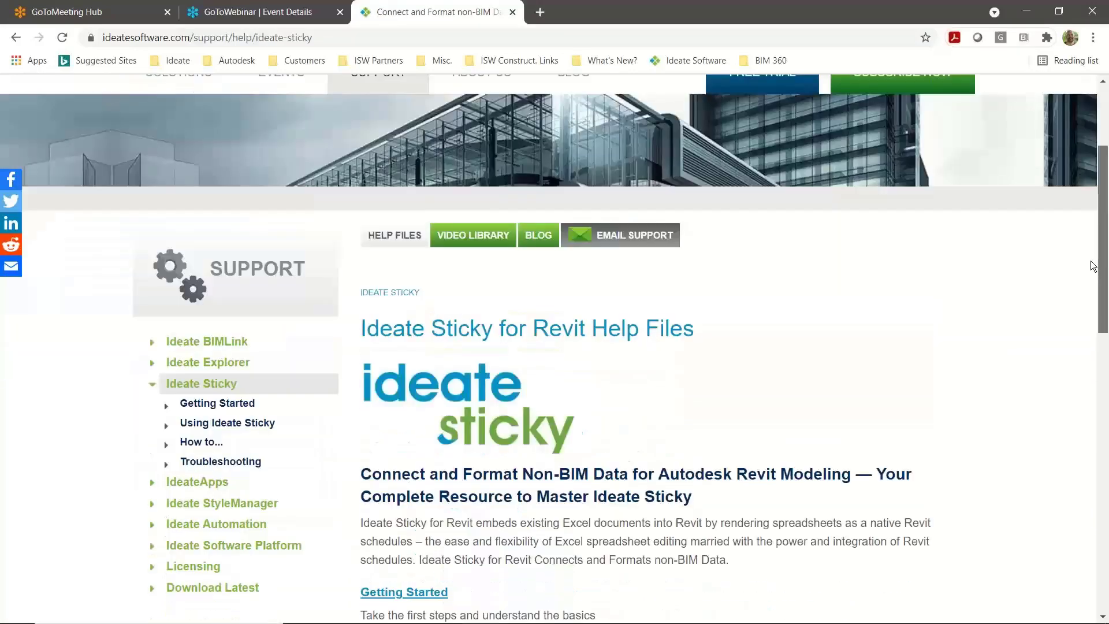
{"action": "left_click", "coordinate": [167, 309]}
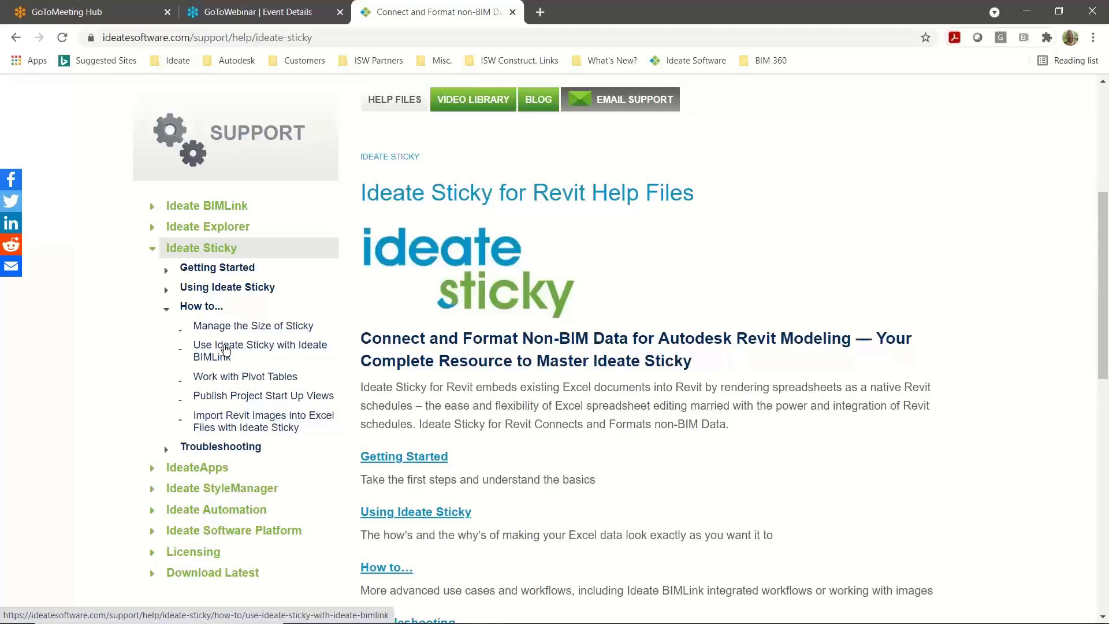
{"action": "key", "text": "alt+Tab"}
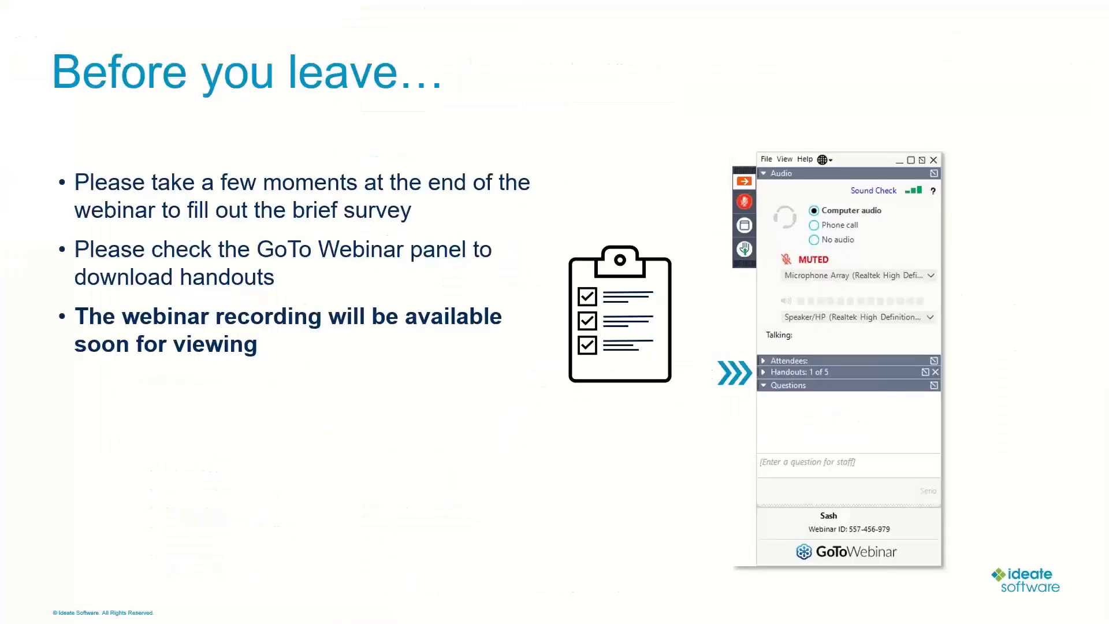
{"action": "key", "text": "Right"}
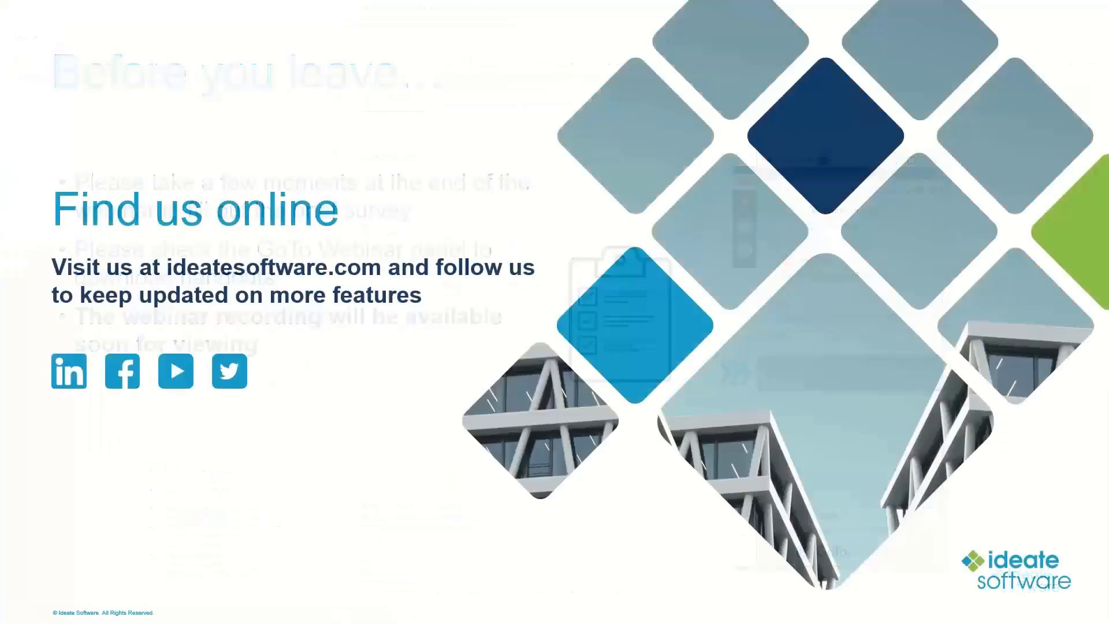